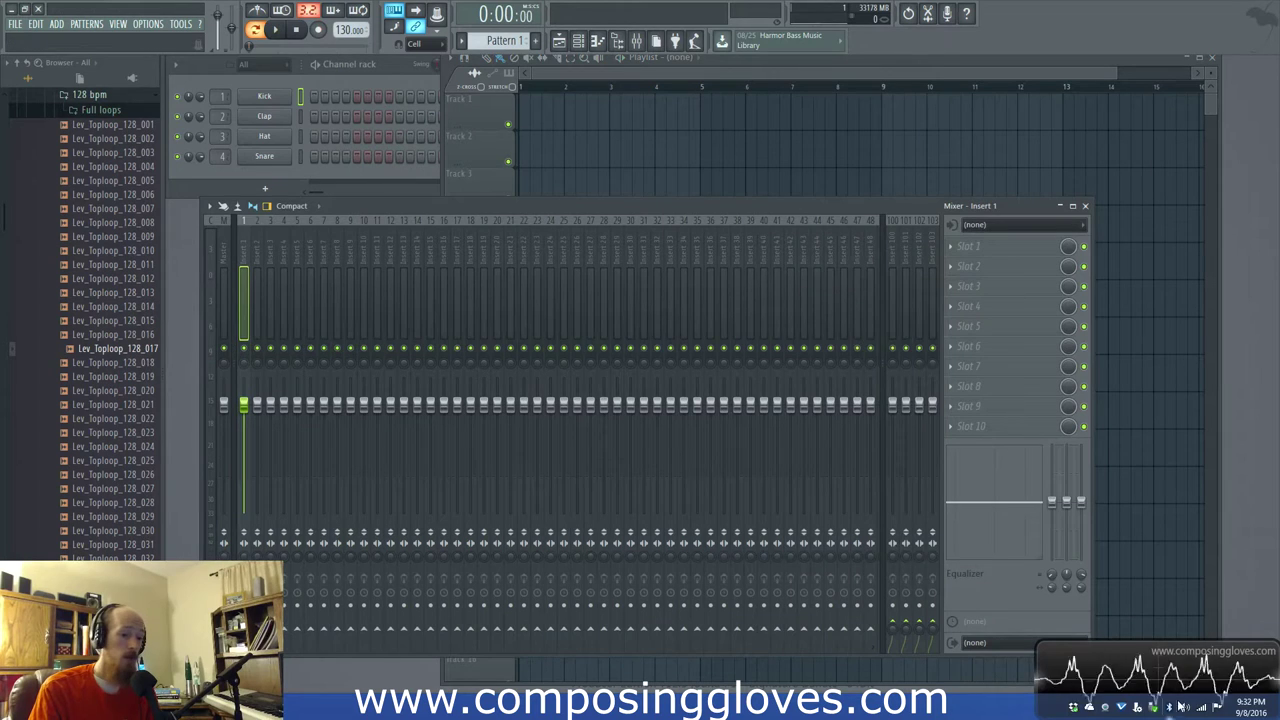
Bring the playlist in front of the mixer and open the Drums - Kicks sample folder of the Leviathan pack
{"action": "left_click_drag", "start_coordinate": [568, 205], "coordinate": [535, 209]}
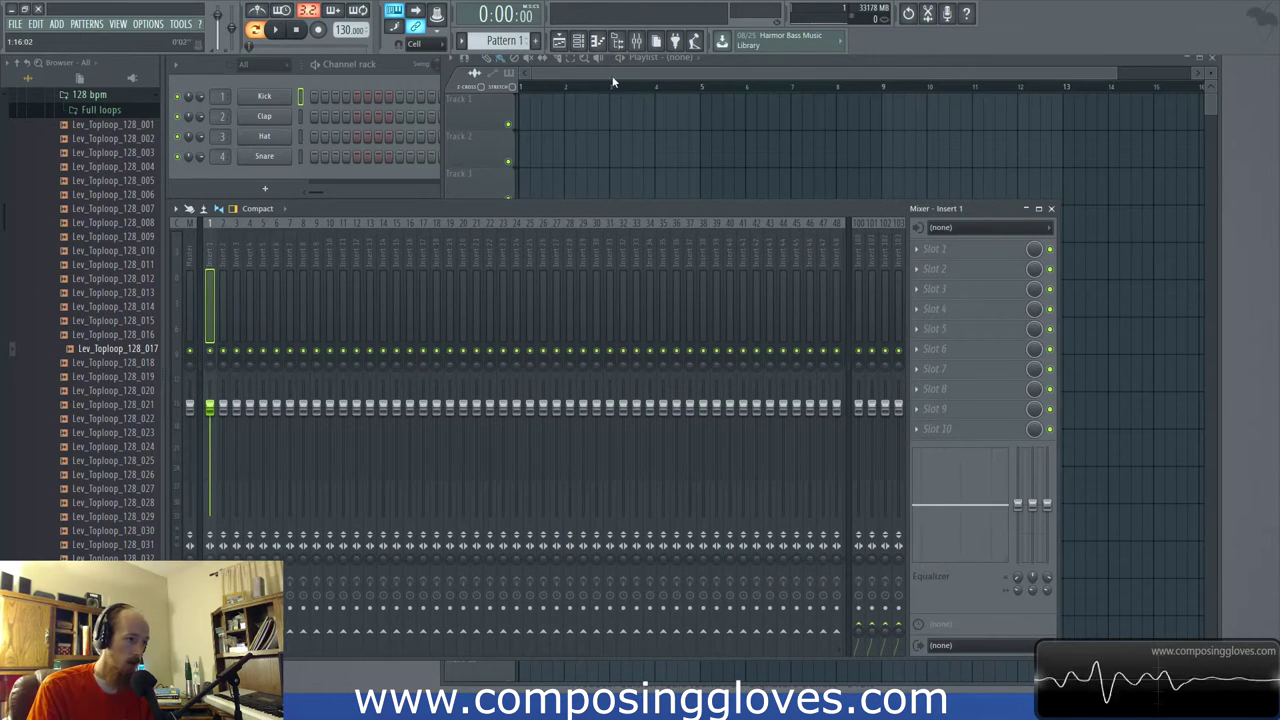
{"action": "left_click", "coordinate": [480, 125]}
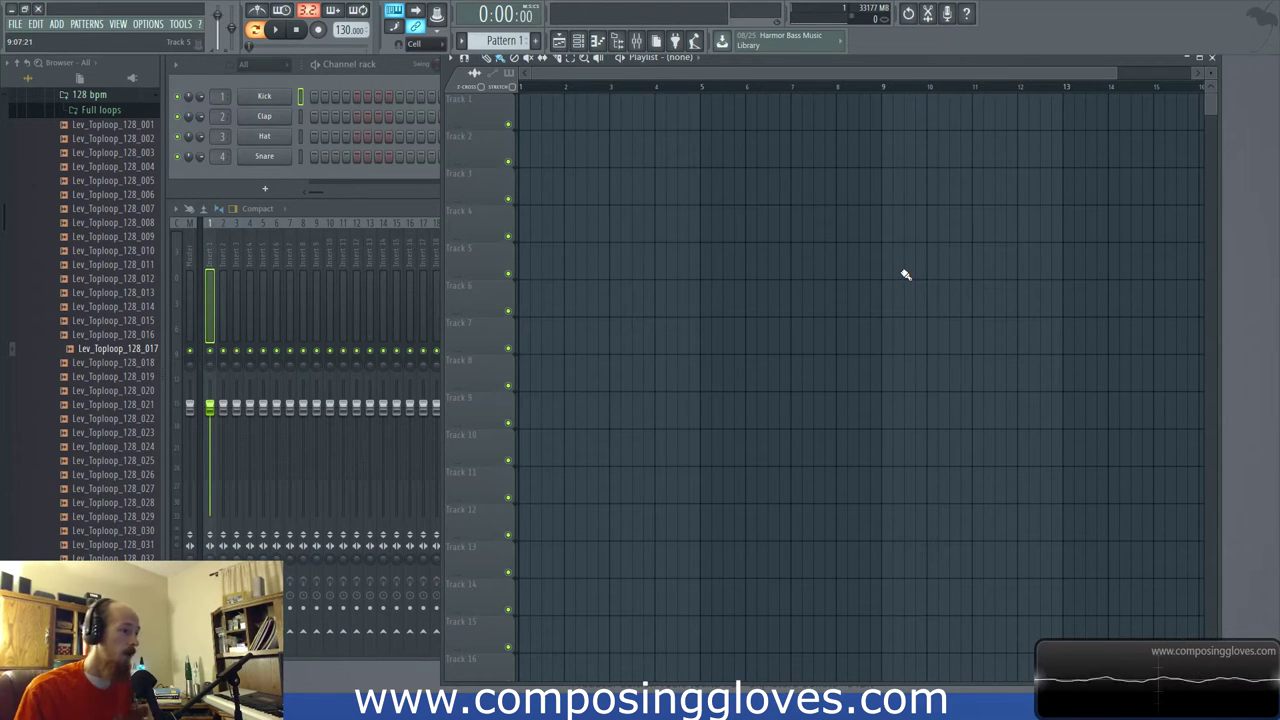
{"action": "left_click", "coordinate": [95, 96]}
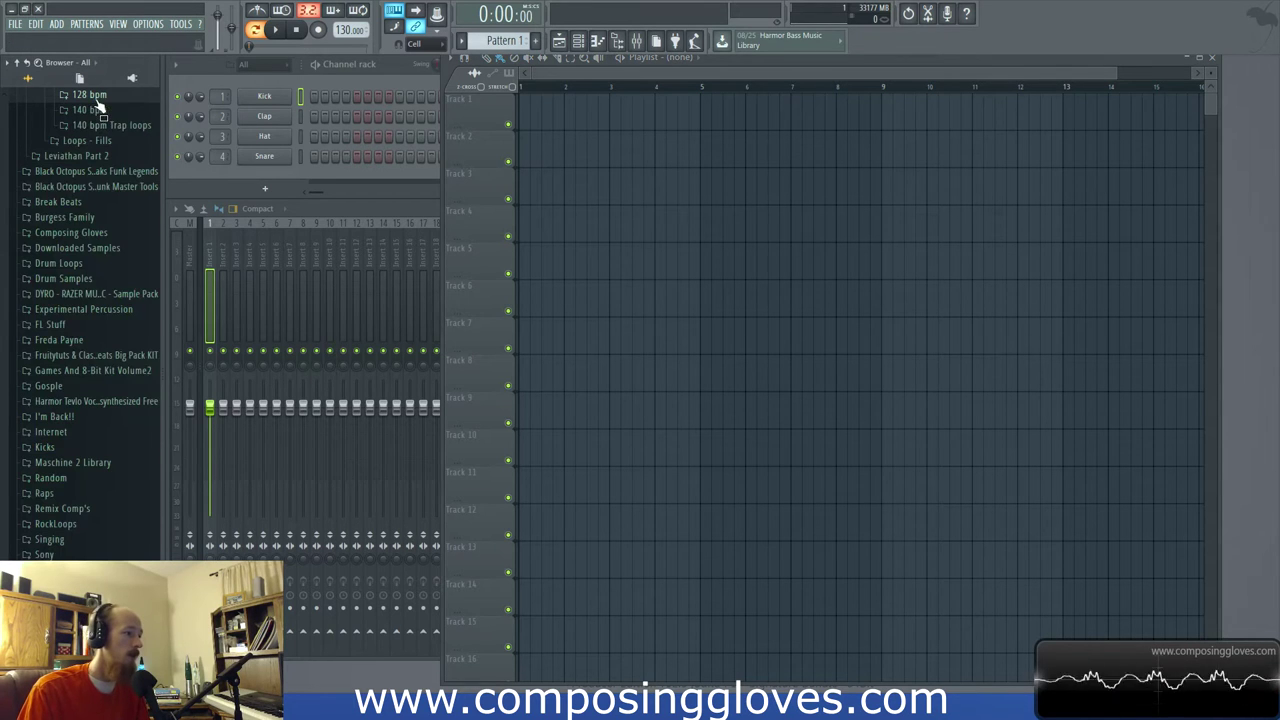
{"action": "scroll", "coordinate": [98, 306], "scroll_direction": "up", "scroll_amount": 7}
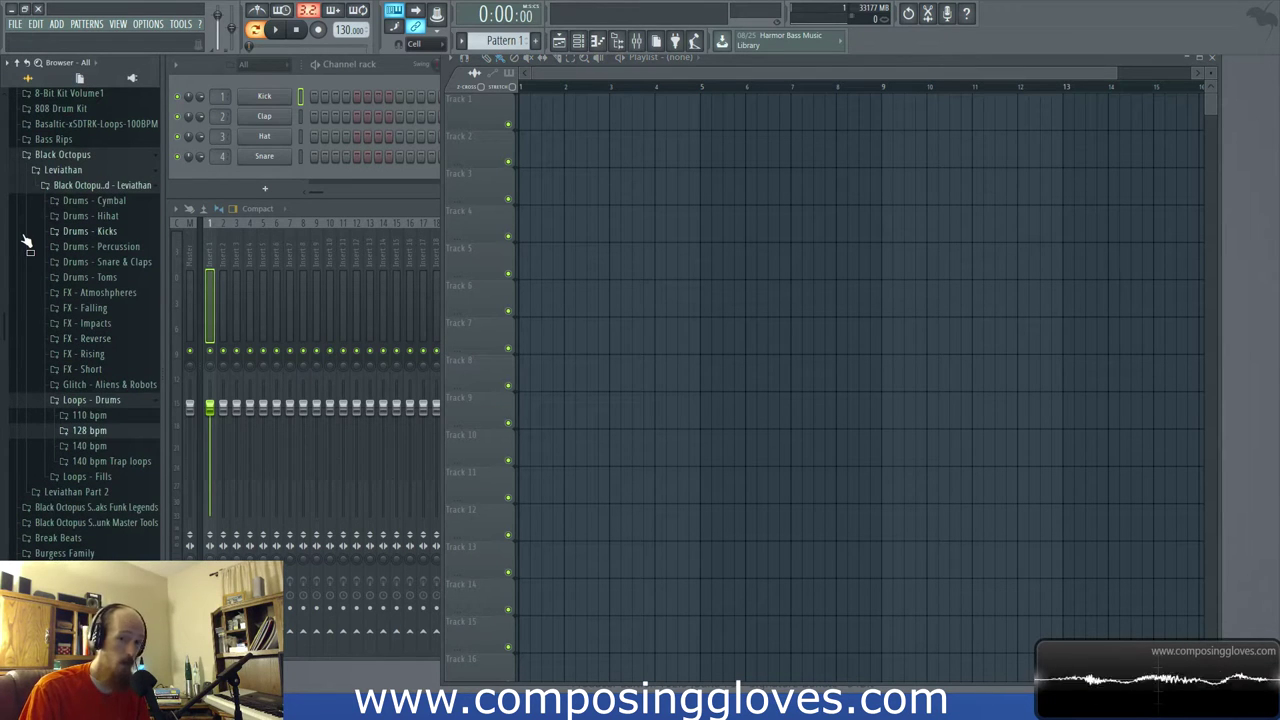
{"action": "left_click", "coordinate": [90, 231]}
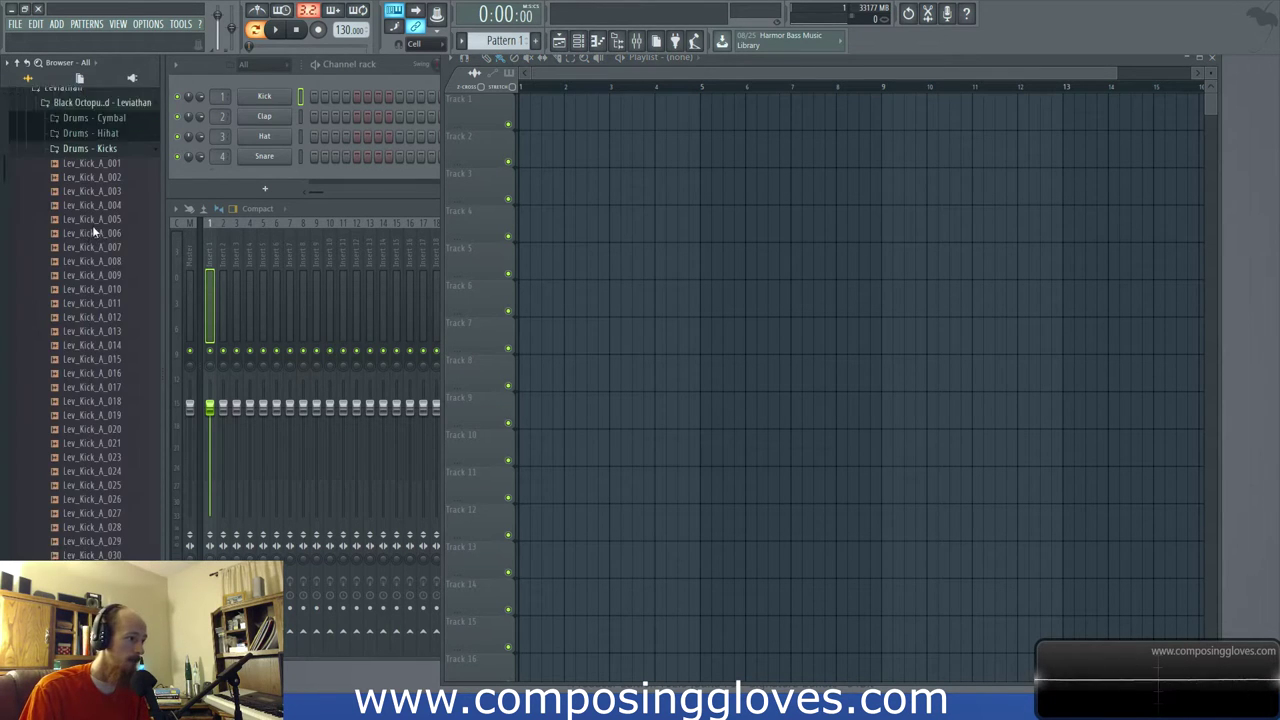
Audition several Leviathan kick samples and load Lev_Kick_A_018 into the Kick channel of the channel rack
{"action": "left_click", "coordinate": [385, 78]}
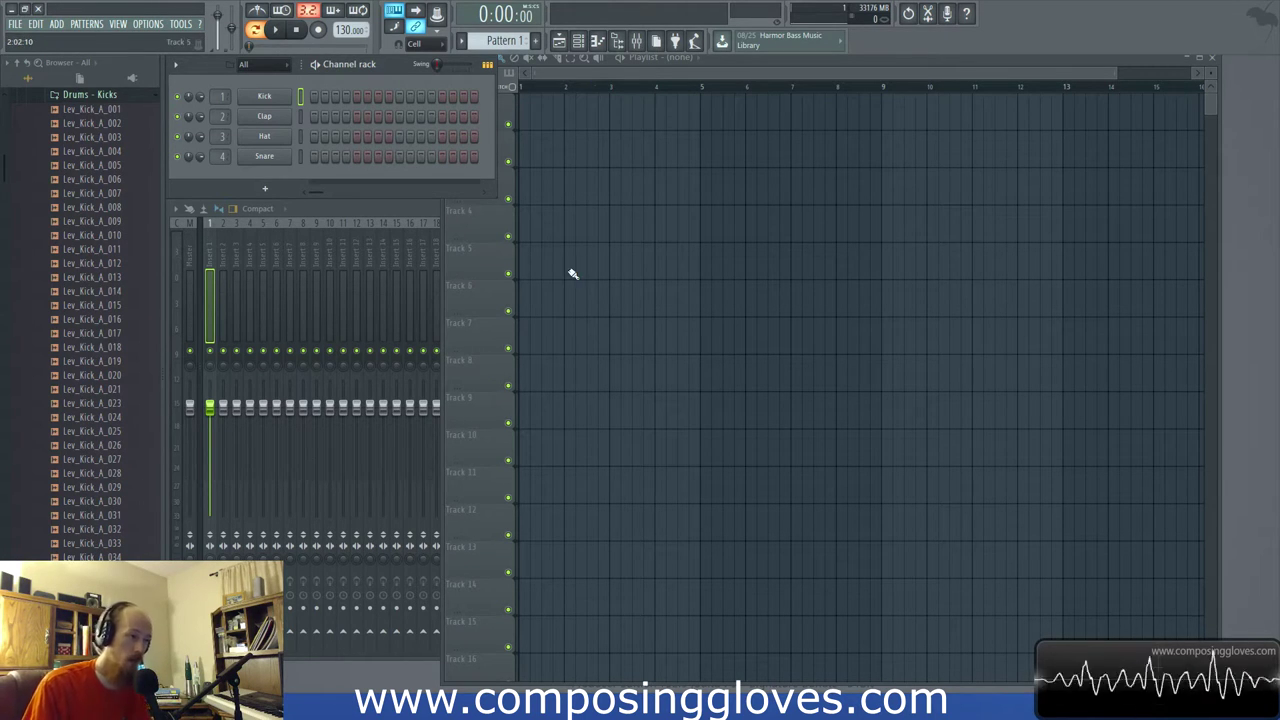
{"action": "left_click", "coordinate": [92, 221]}
{"action": "left_click", "coordinate": [86, 224]}
{"action": "left_click_drag", "start_coordinate": [86, 228], "coordinate": [264, 100]}
{"action": "left_click", "coordinate": [90, 207]}
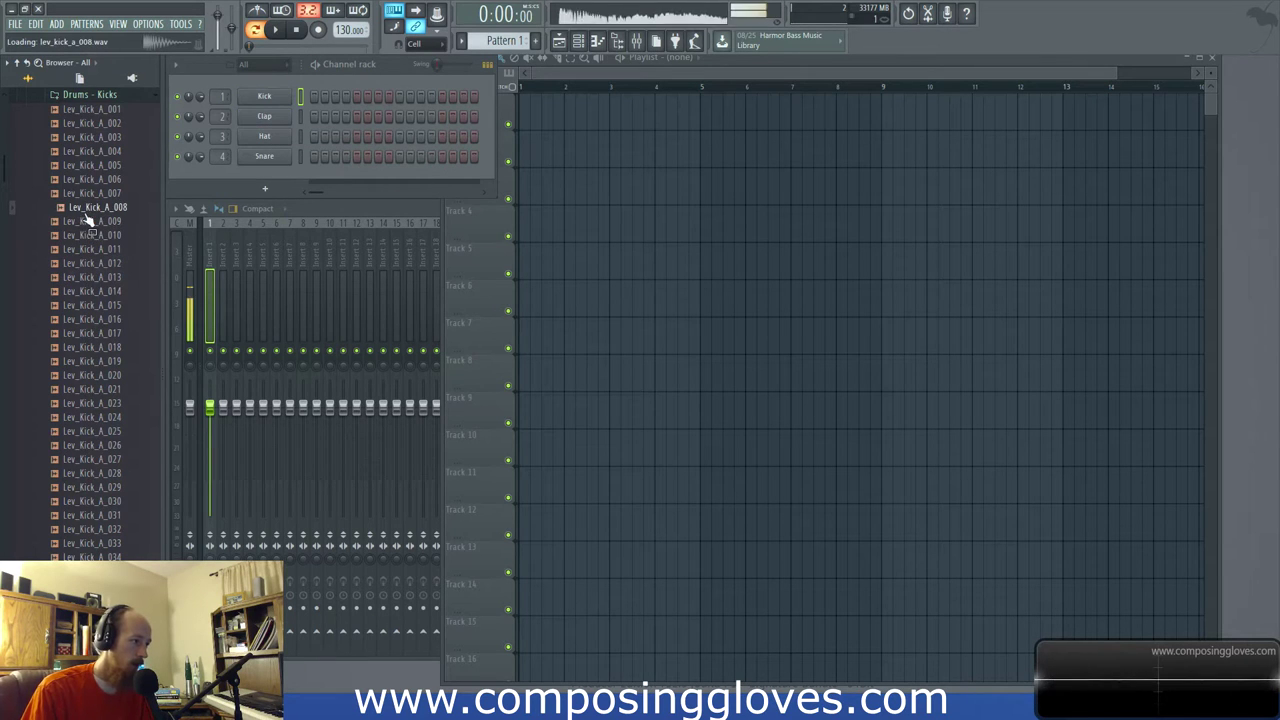
{"action": "left_click", "coordinate": [90, 206]}
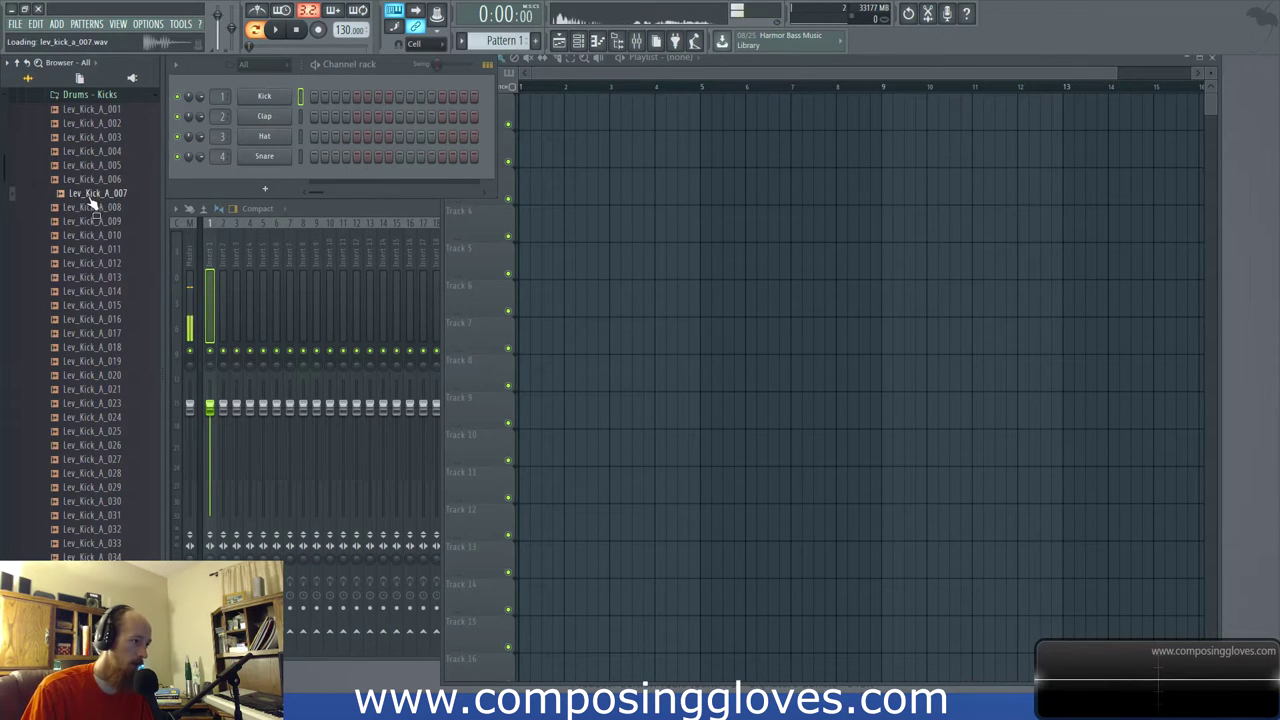
{"action": "left_click", "coordinate": [95, 334]}
{"action": "left_click", "coordinate": [98, 346]}
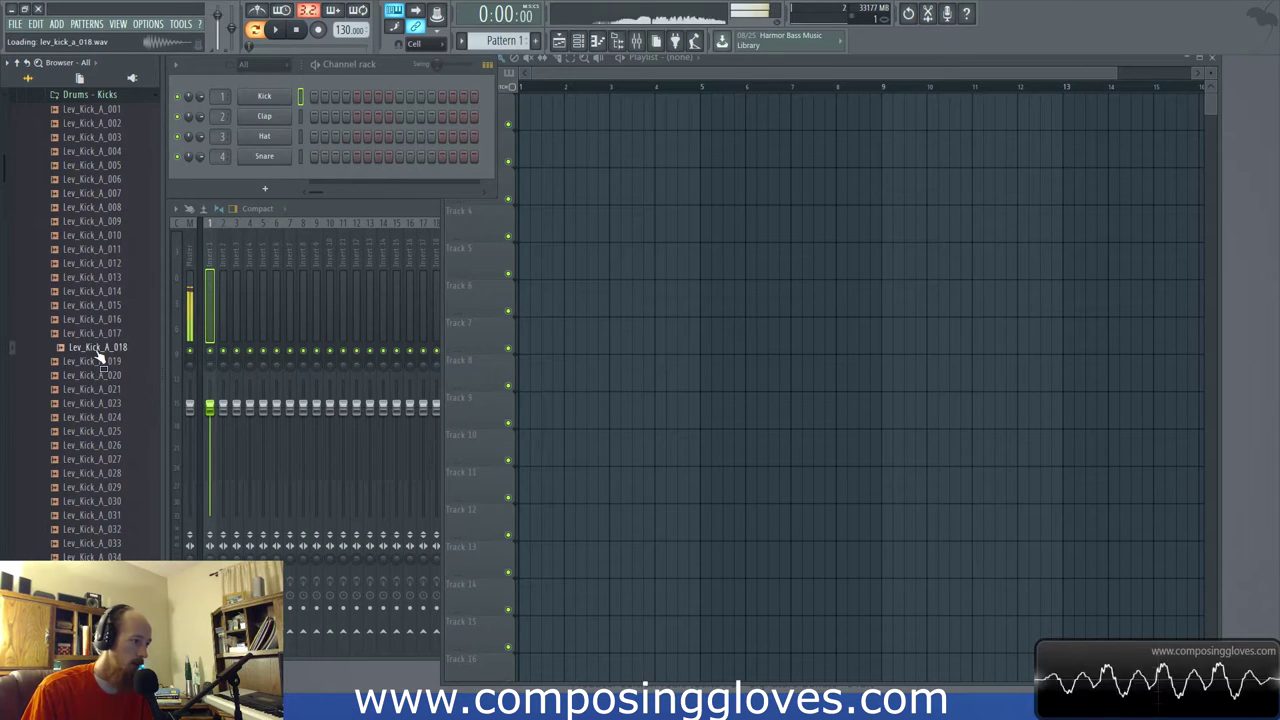
{"action": "left_click_drag", "start_coordinate": [98, 346], "coordinate": [283, 100]}
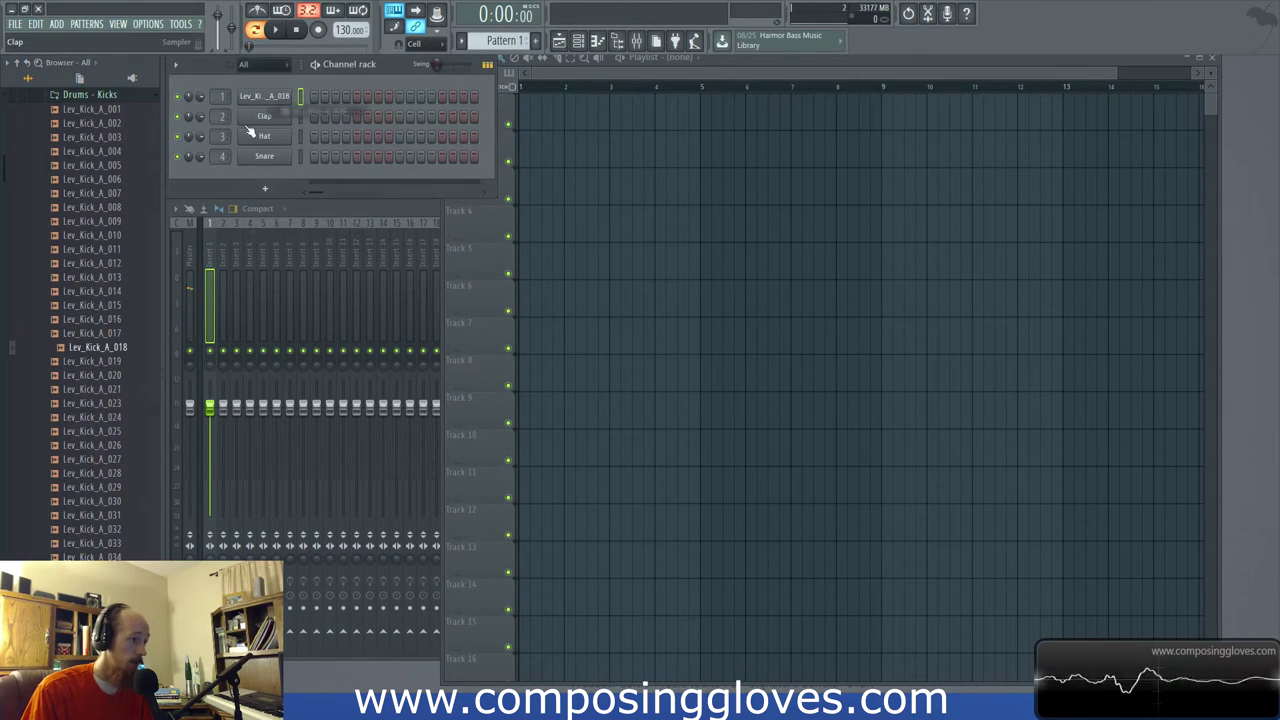
Fill every fourth step of the kick channel and place Pattern 1 at bar 1 of Track 1 in the playlist
{"action": "right_click", "coordinate": [283, 97]}
{"action": "left_click", "coordinate": [437, 152]}
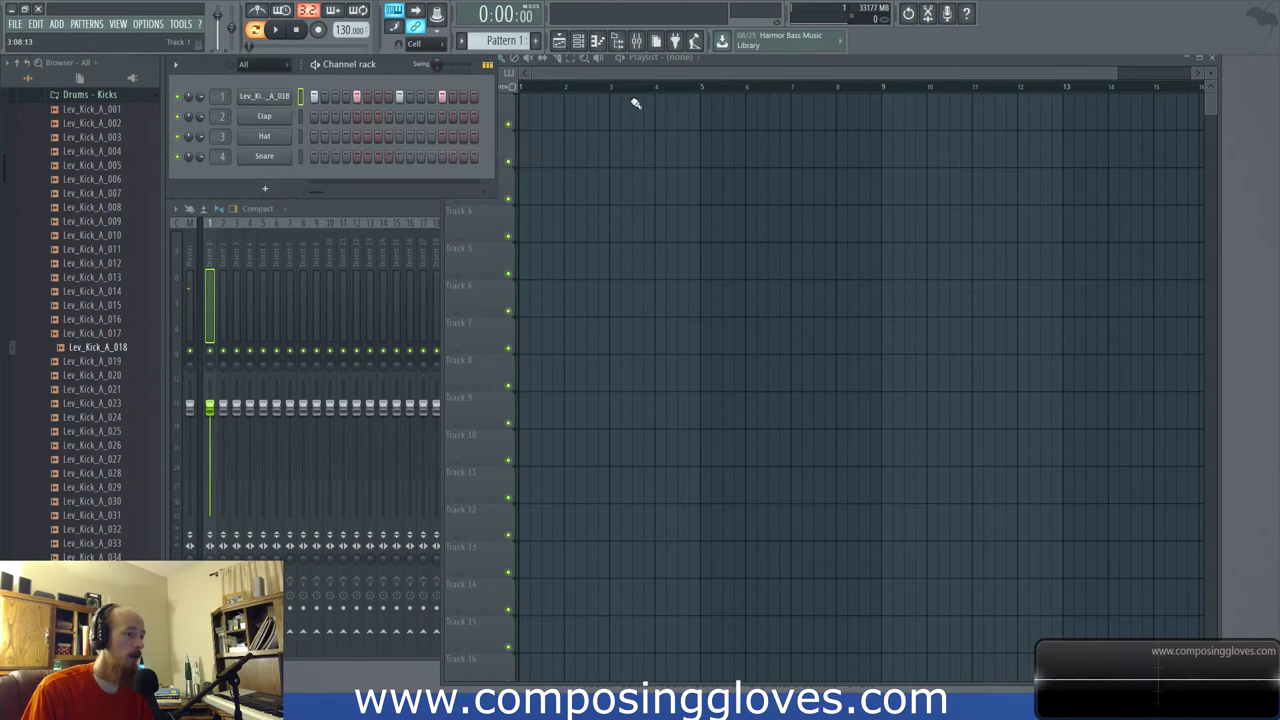
{"action": "mouse_move", "coordinate": [580, 108]}
{"action": "left_mouse_down"}
{"action": "mouse_move", "coordinate": [540, 112]}
{"action": "mouse_move", "coordinate": [569, 87]}
{"action": "left_mouse_up"}
{"action": "left_click", "coordinate": [569, 87]}
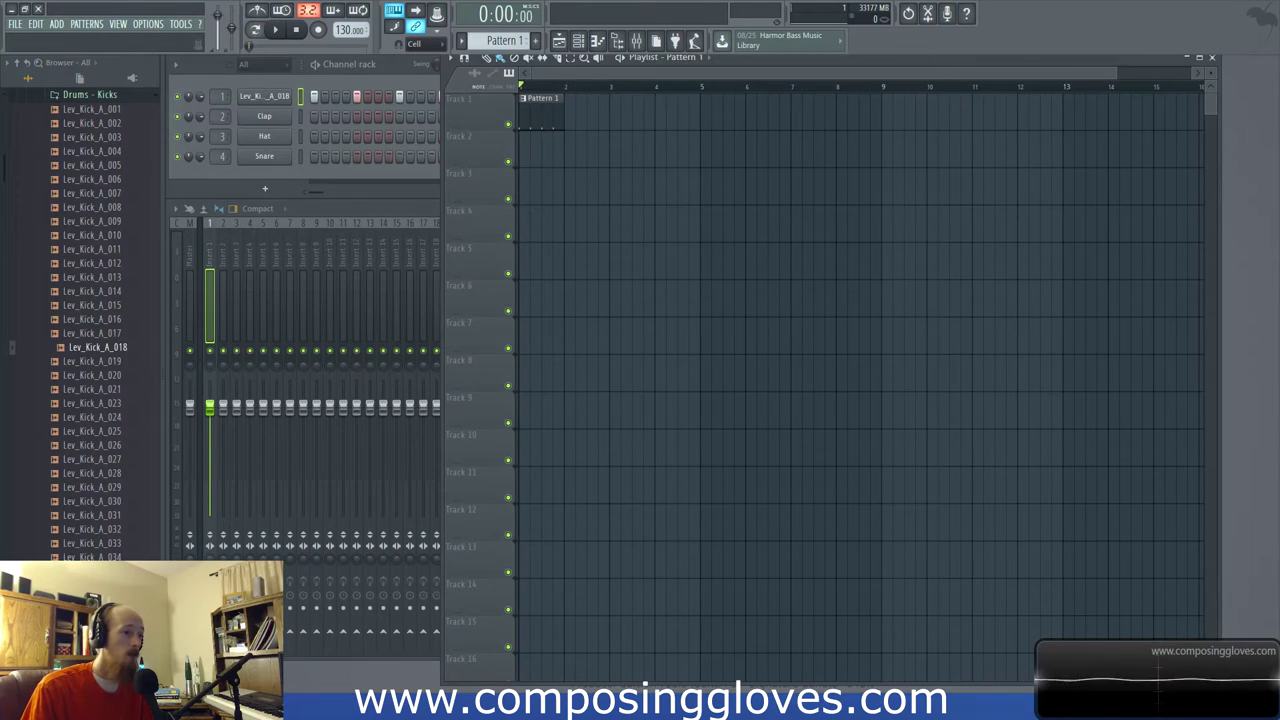
Load Maximus into the first effect slot of mixer Insert 1 and move its window clear of the playlist clip
{"action": "left_click", "coordinate": [636, 40]}
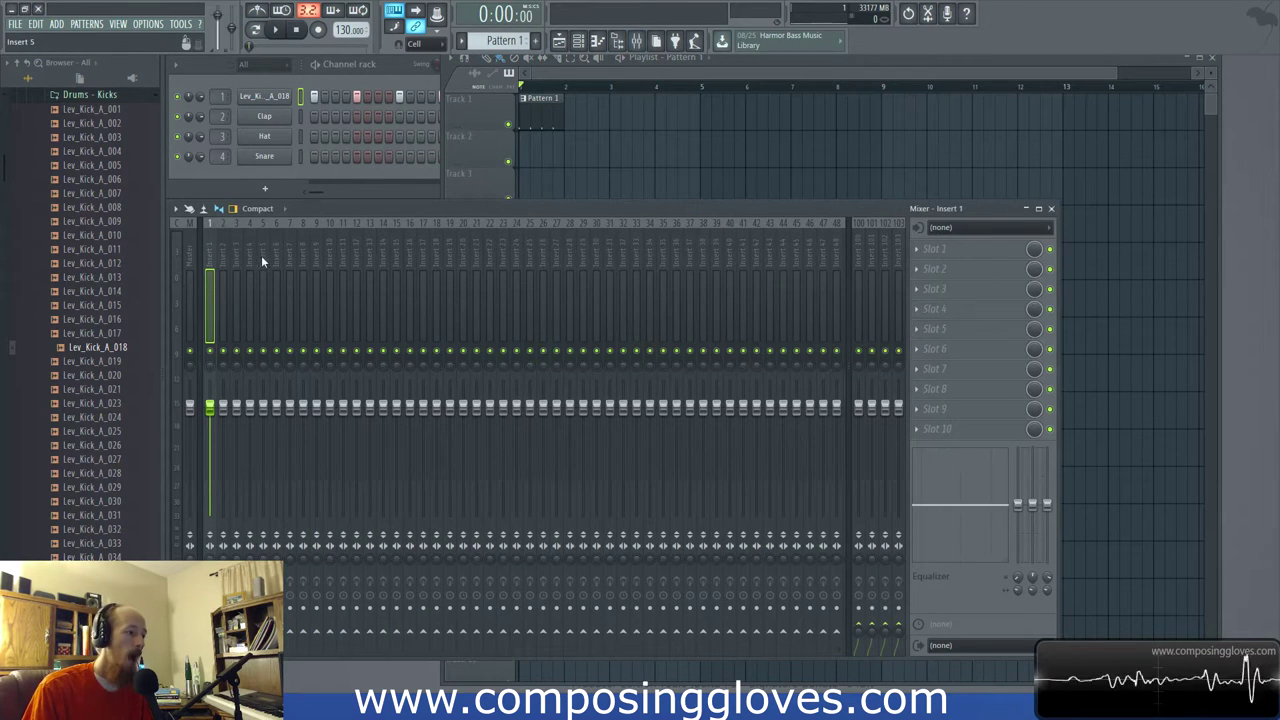
{"action": "left_click", "coordinate": [992, 256]}
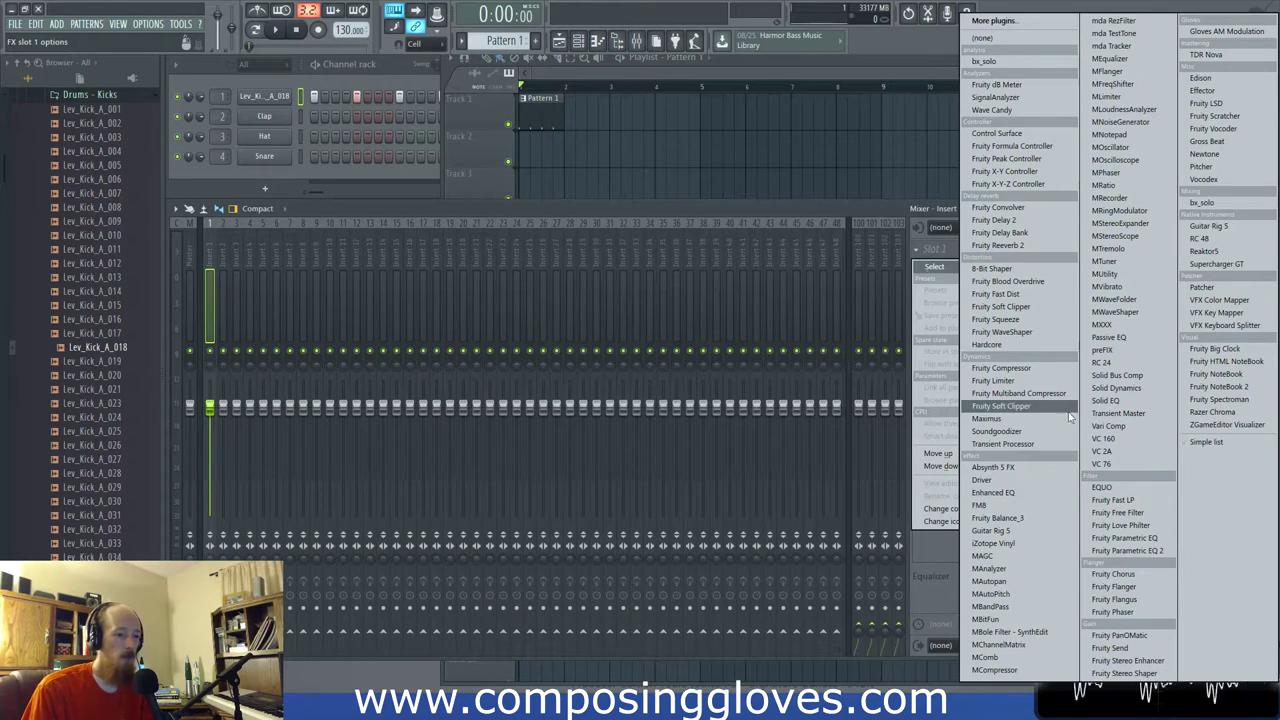
{"action": "left_click", "coordinate": [990, 418]}
{"action": "left_click_drag", "start_coordinate": [486, 137], "coordinate": [789, 187]}
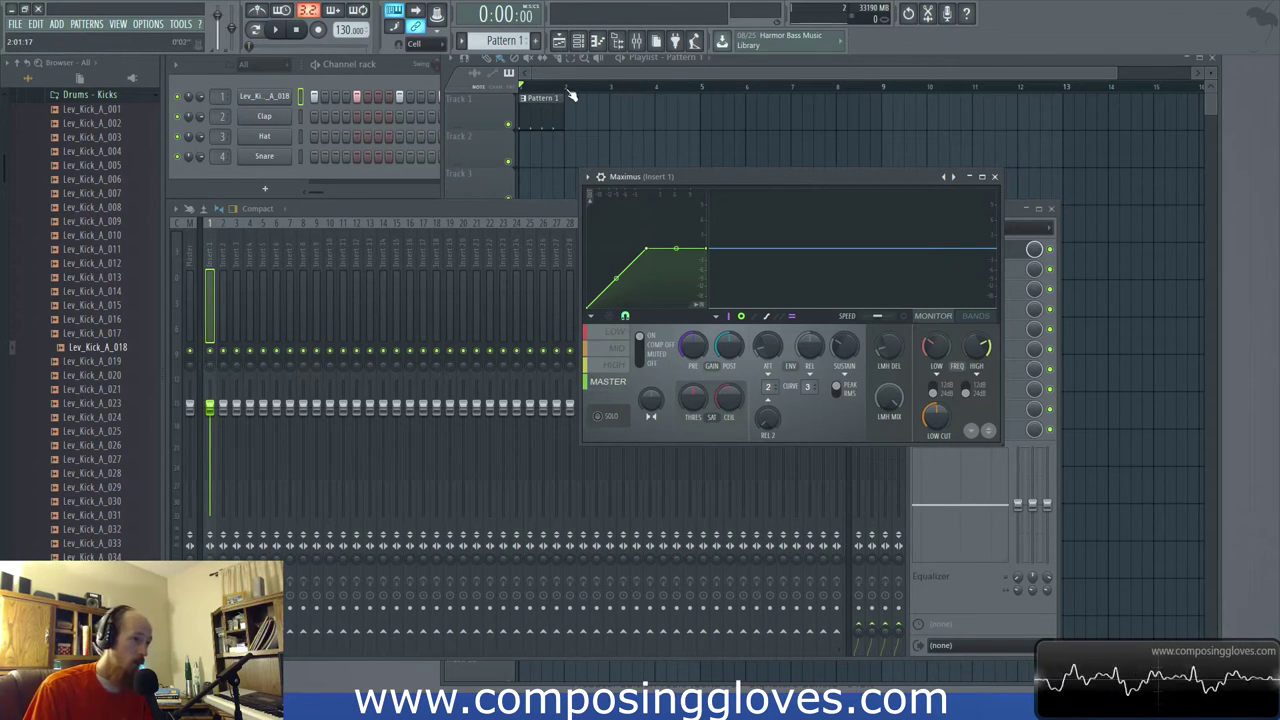
{"action": "left_click_drag", "start_coordinate": [759, 177], "coordinate": [727, 199]}
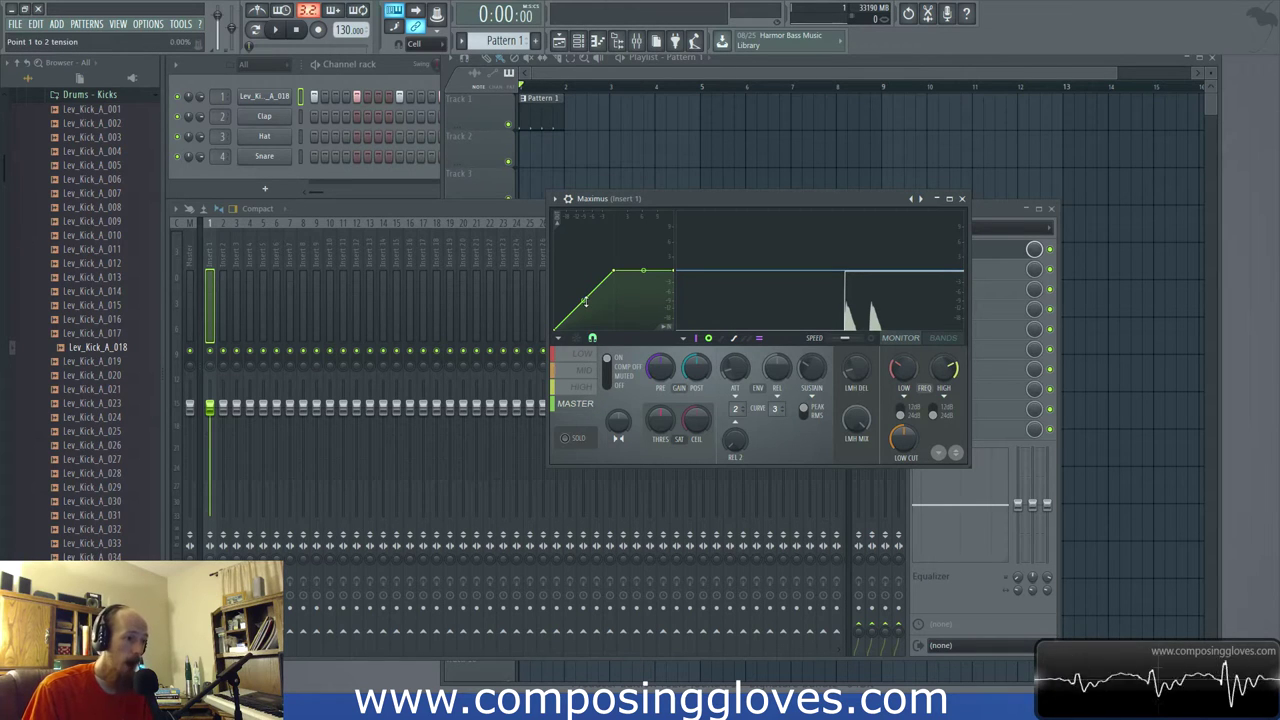
Look through the low, mid and high bands of Maximus and return to the master band
{"action": "left_click", "coordinate": [580, 354]}
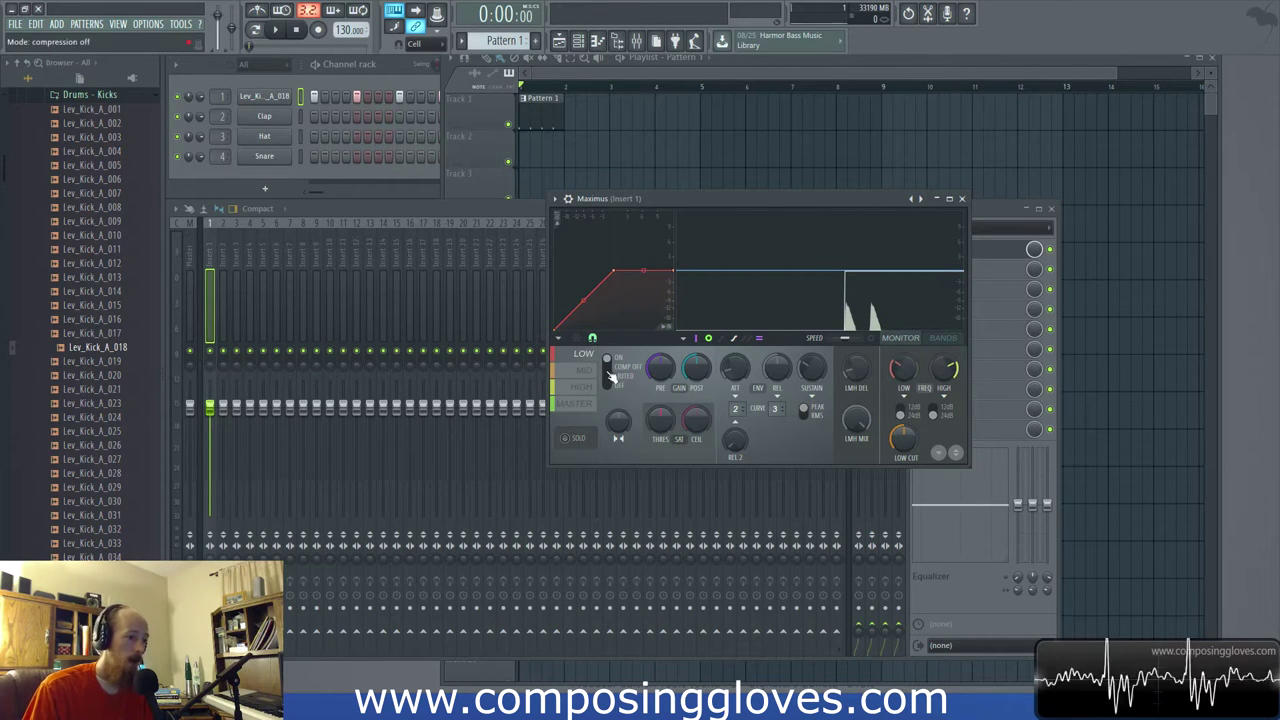
{"action": "left_click", "coordinate": [588, 370]}
{"action": "left_click", "coordinate": [588, 386]}
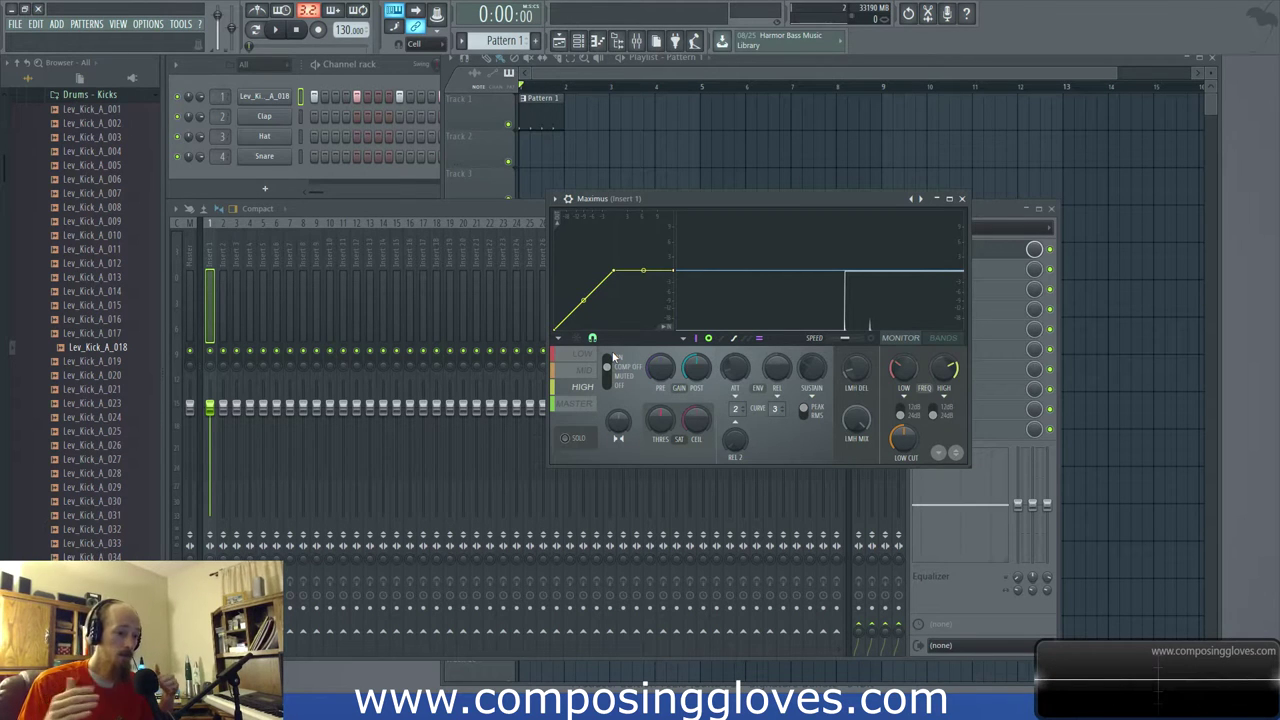
{"action": "left_click", "coordinate": [578, 404]}
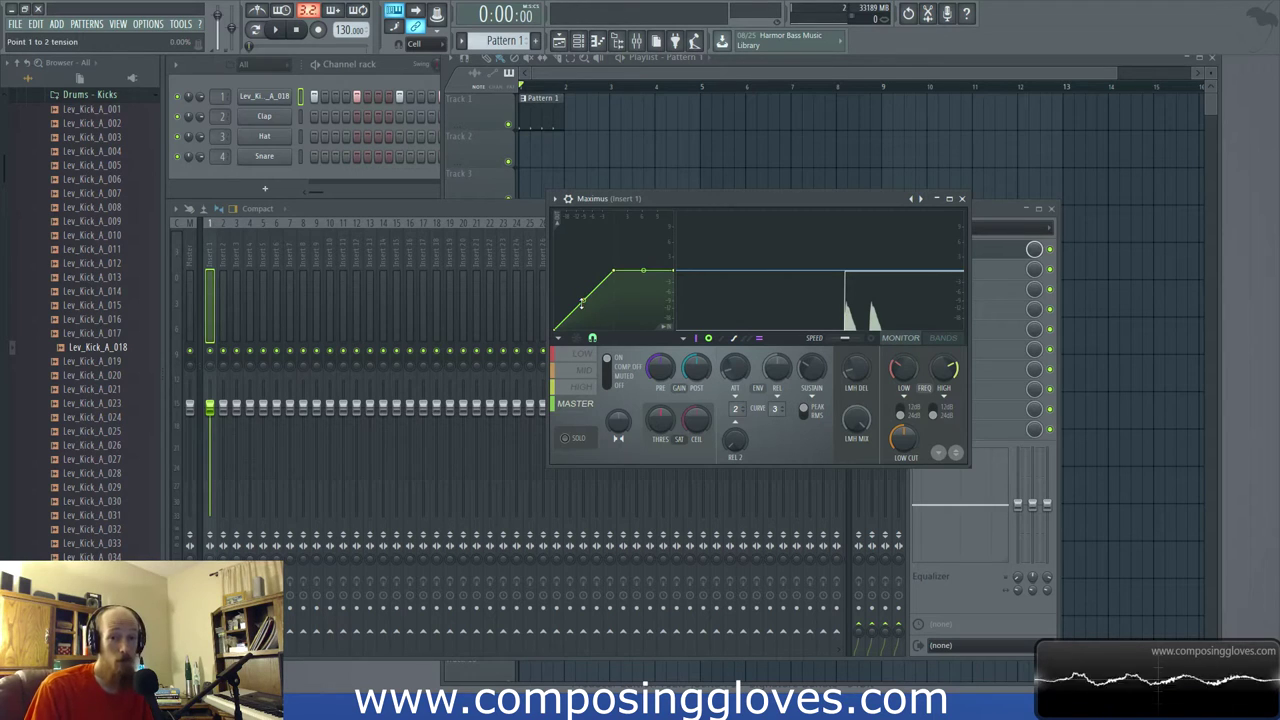
Try bending the master curve's first segment upward to about 21% tension, play the pattern, and restore the straight curve
{"action": "left_click_drag", "start_coordinate": [581, 302], "coordinate": [583, 282]}
{"action": "key", "text": "space"}
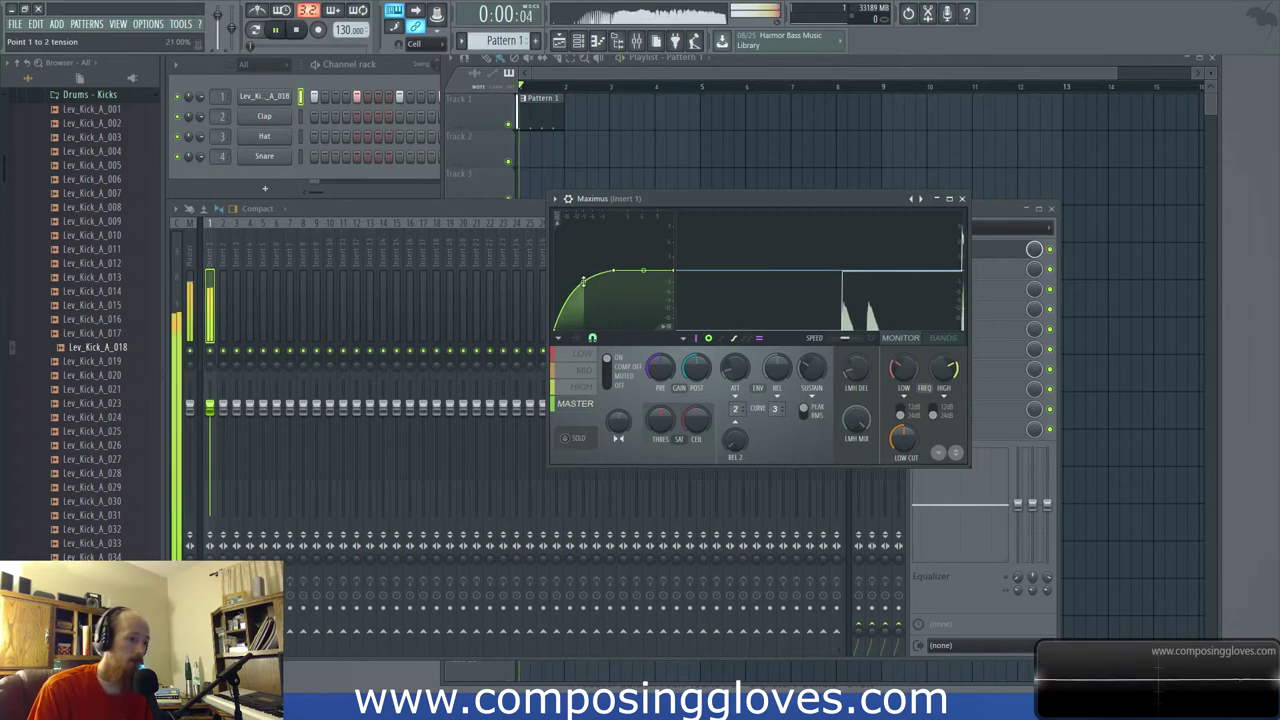
{"action": "key", "text": "space"}
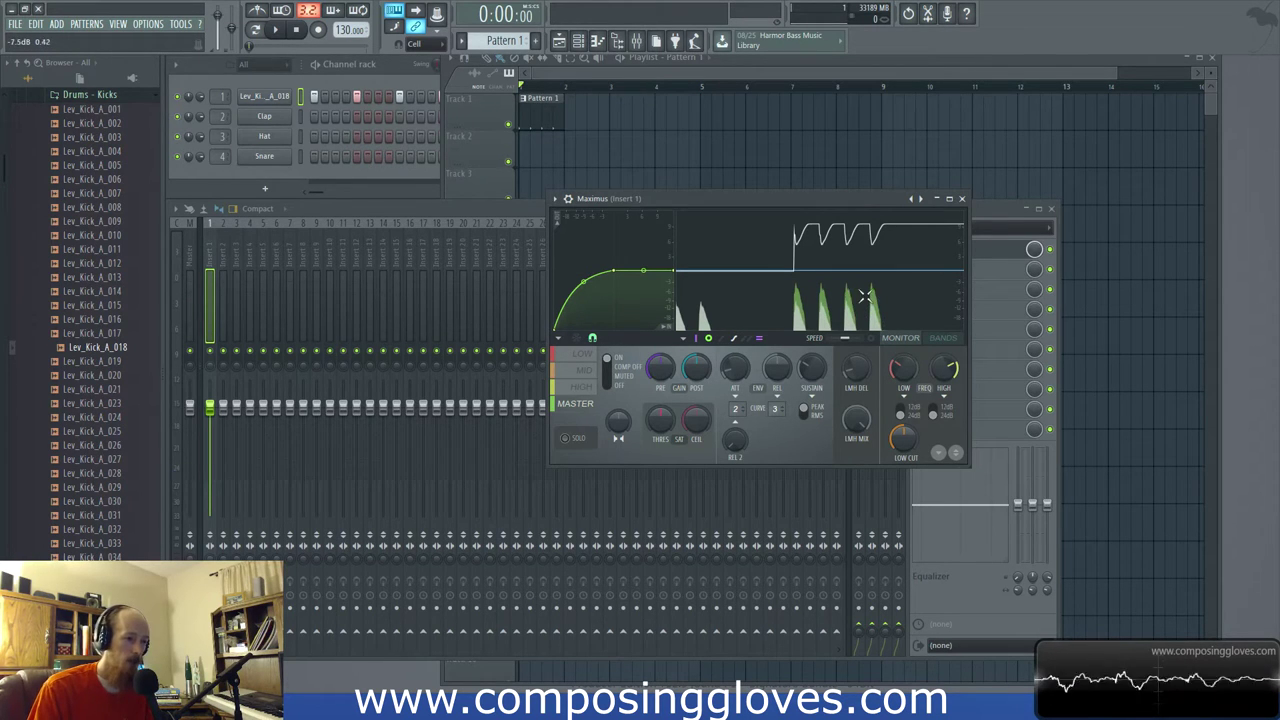
{"action": "left_click_drag", "start_coordinate": [581, 284], "coordinate": [582, 288]}
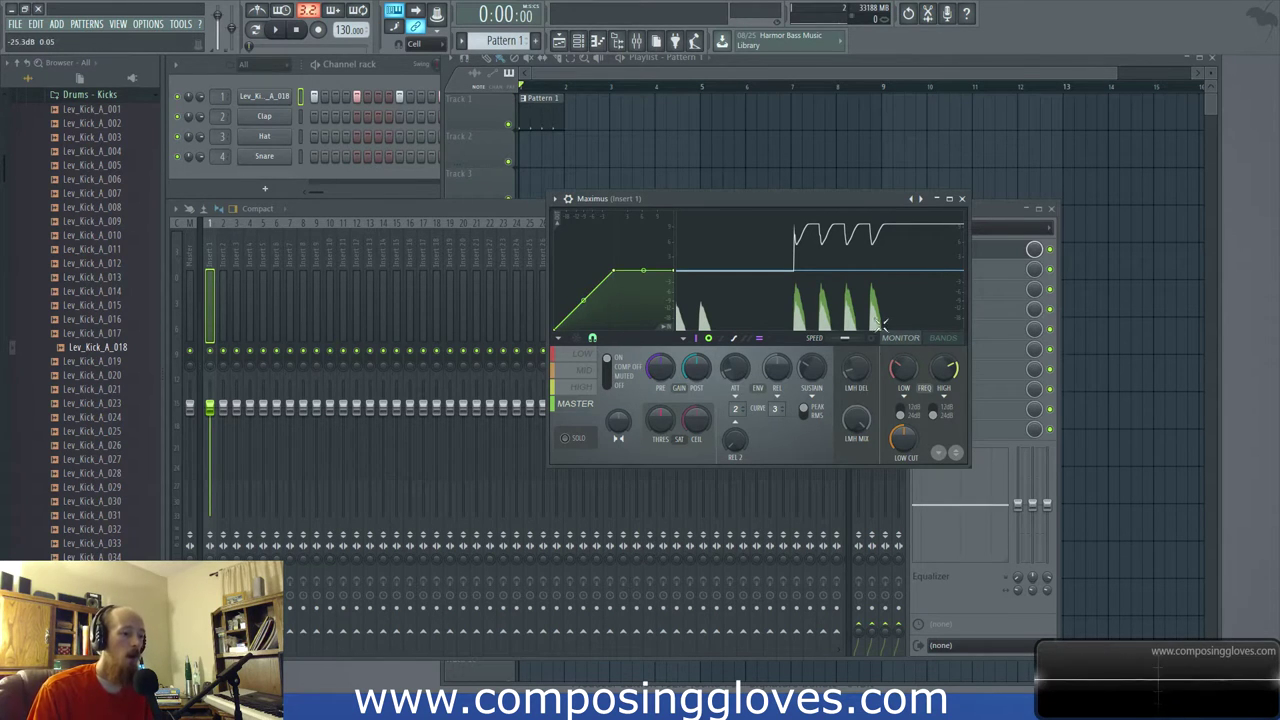
{"action": "left_click_drag", "start_coordinate": [583, 299], "coordinate": [583, 283]}
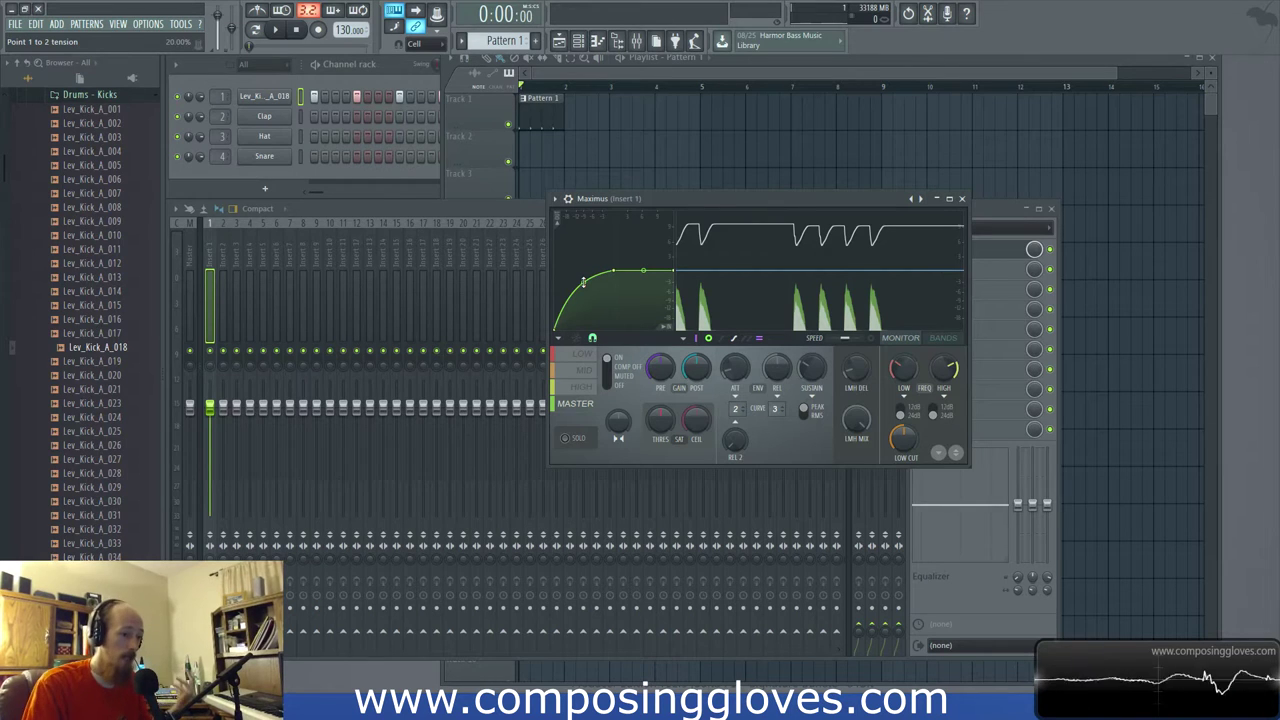
{"action": "left_click_drag", "start_coordinate": [583, 283], "coordinate": [583, 300]}
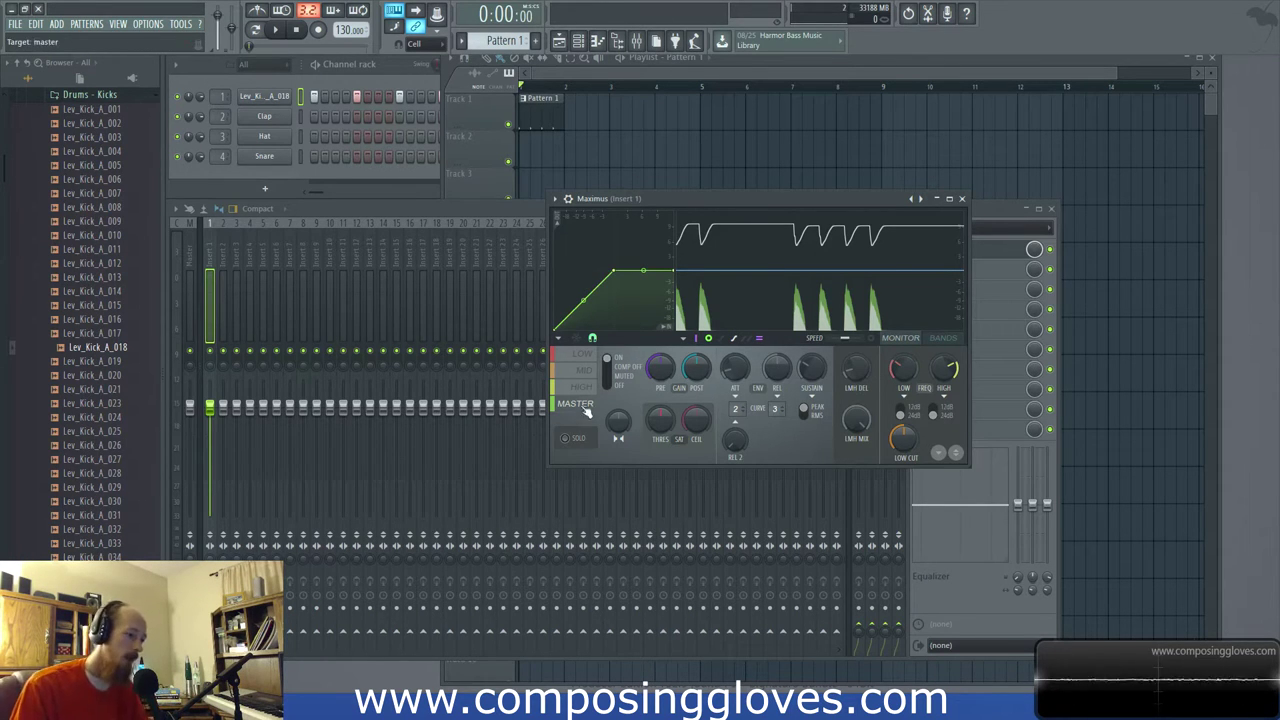
Try bending the low band's first curve segment while playing the pattern, and check the mid band
{"action": "left_click", "coordinate": [583, 354]}
{"action": "mouse_move", "coordinate": [583, 300]}
{"action": "left_mouse_down"}
{"action": "mouse_move", "coordinate": [583, 277]}
{"action": "mouse_move", "coordinate": [583, 288]}
{"action": "left_mouse_up"}
{"action": "key", "text": "space"}
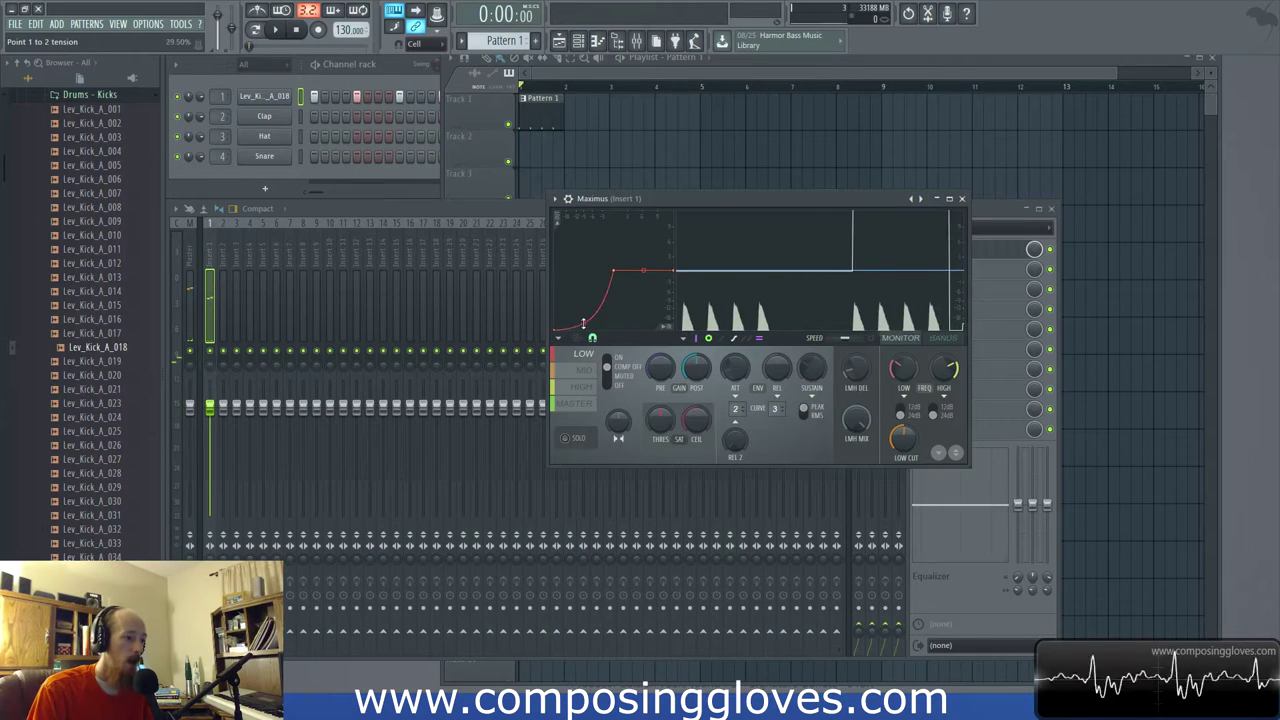
{"action": "left_click", "coordinate": [594, 370]}
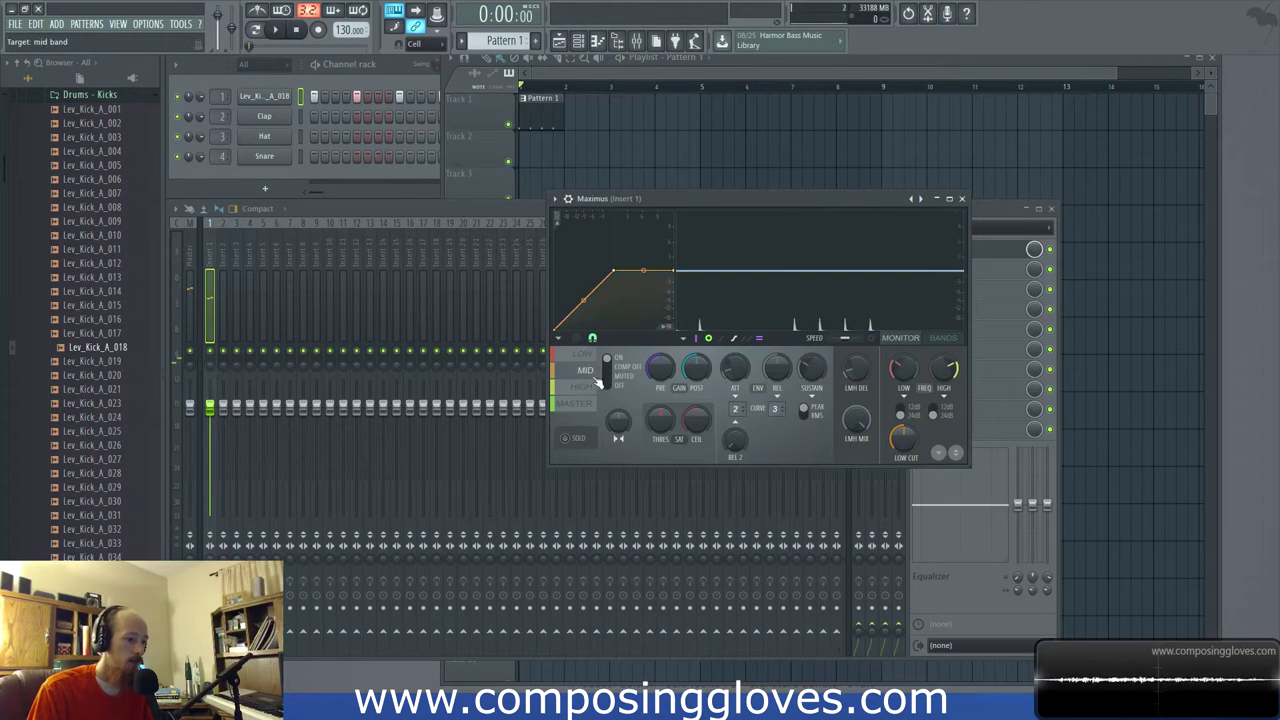
View the frequency split of the Maximus bands and return to the monitor display with the low band selected
{"action": "left_click", "coordinate": [584, 356]}
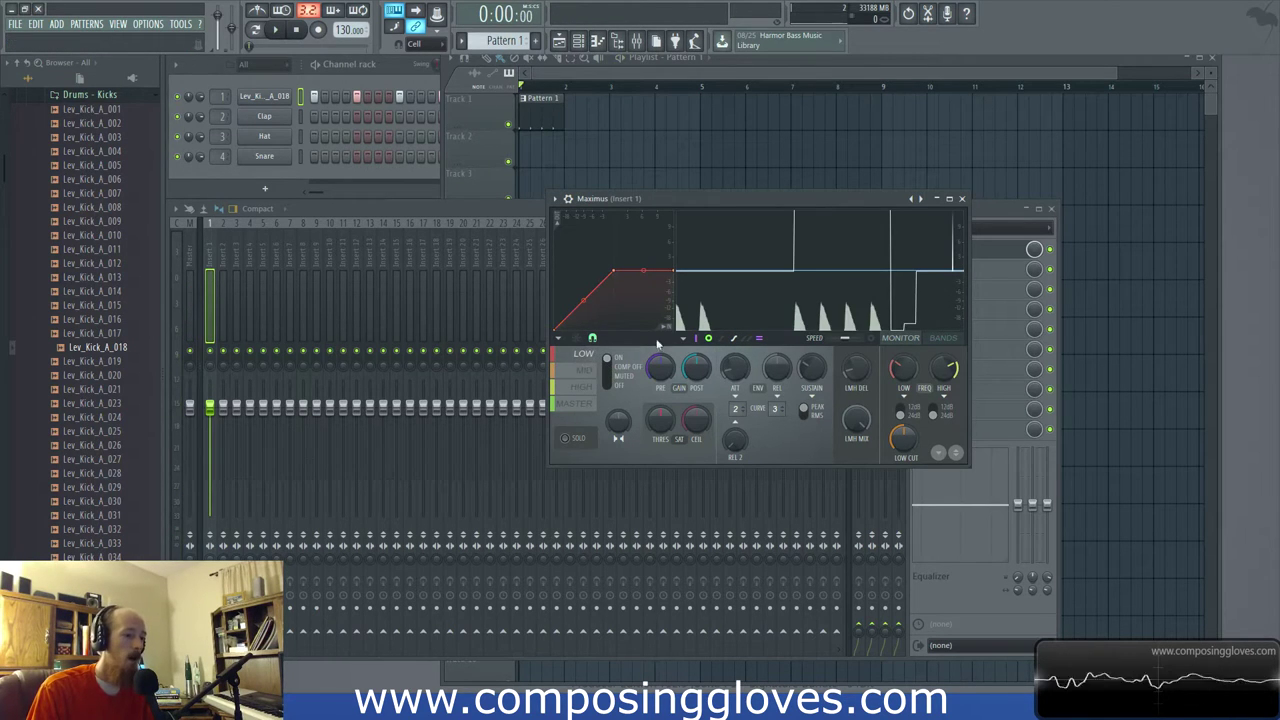
{"action": "left_click", "coordinate": [942, 338]}
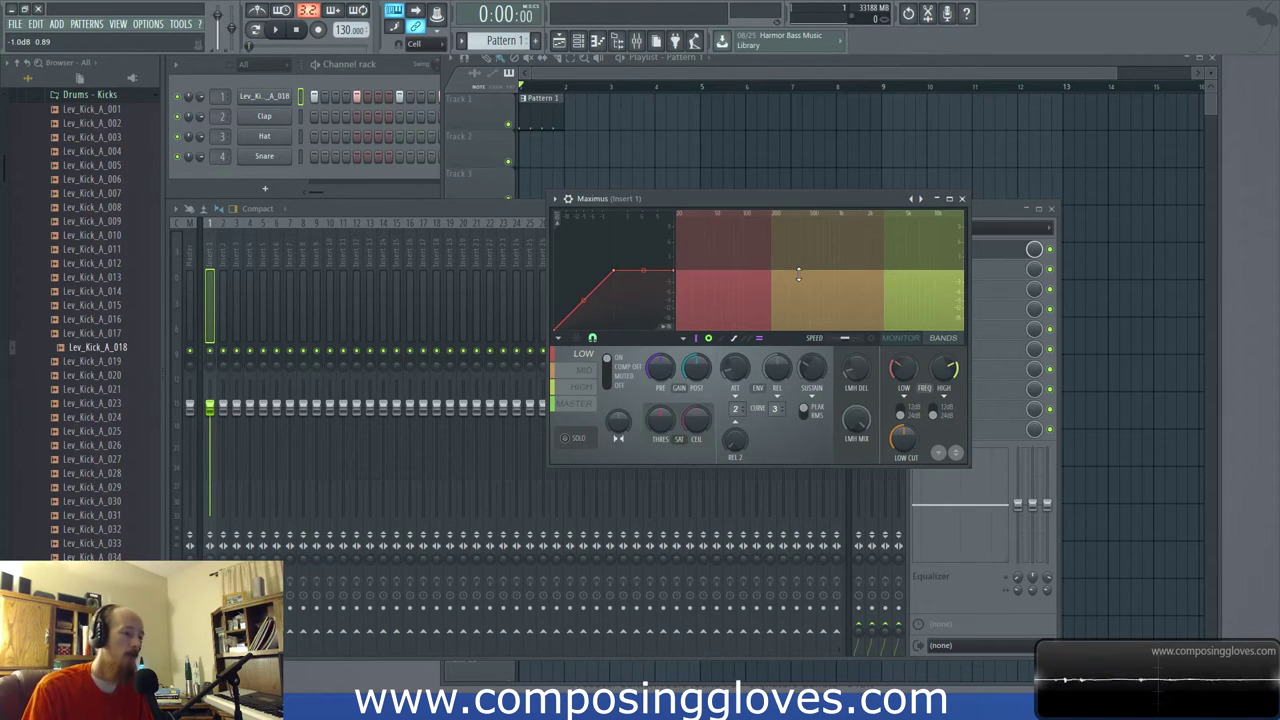
{"action": "left_click", "coordinate": [902, 338]}
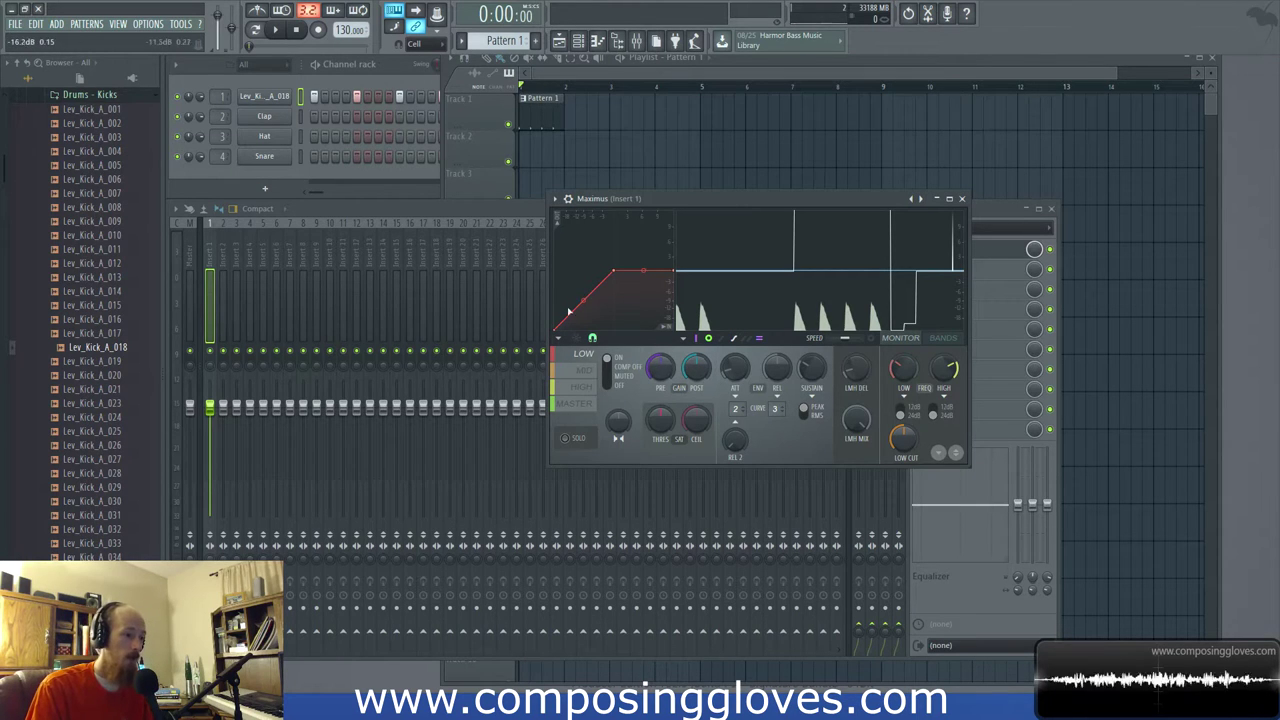
Bend the low band's first curve segment strongly upward, then ease it back slightly while playing the pattern
{"action": "left_click_drag", "start_coordinate": [579, 300], "coordinate": [590, 271]}
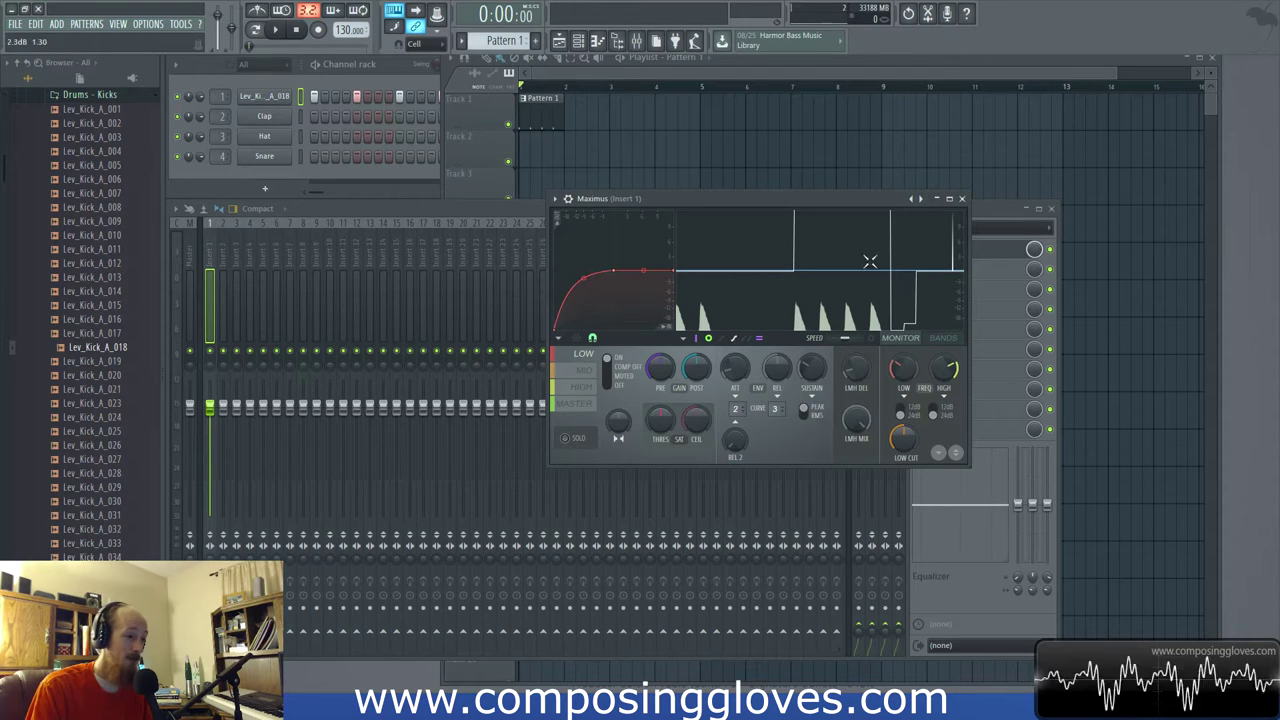
{"action": "key", "text": "space"}
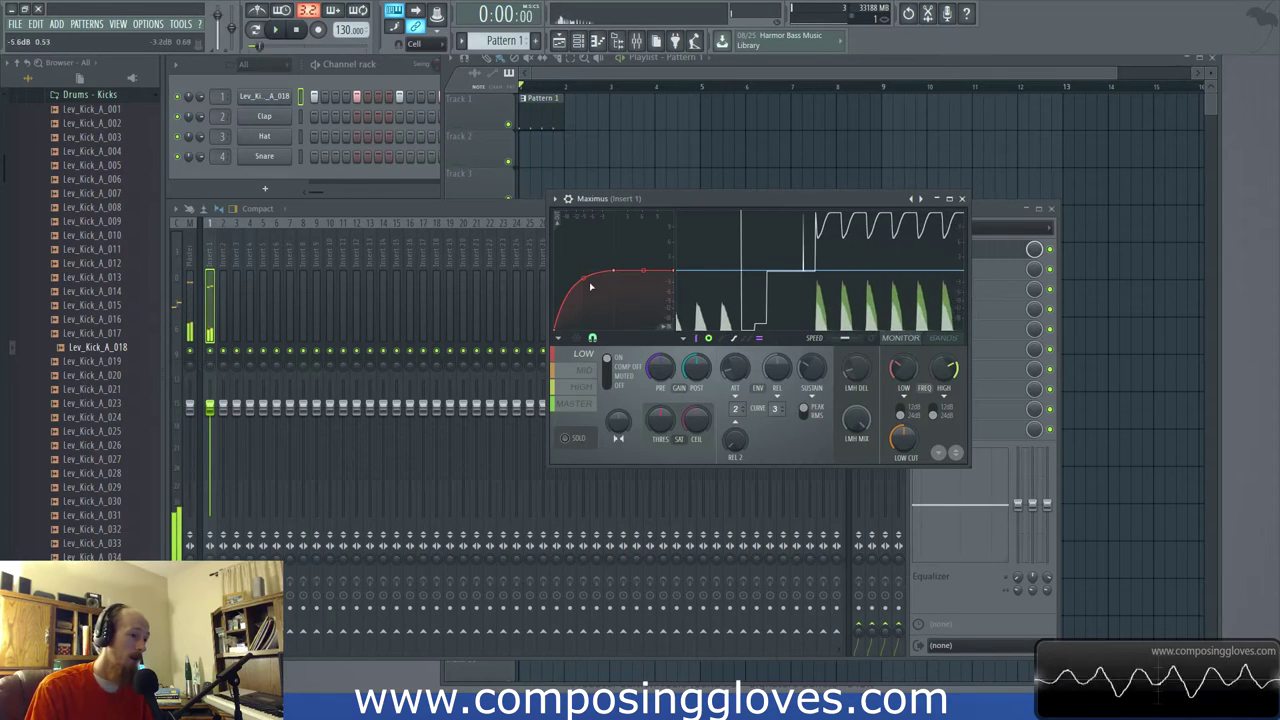
{"action": "left_click_drag", "start_coordinate": [583, 282], "coordinate": [582, 287]}
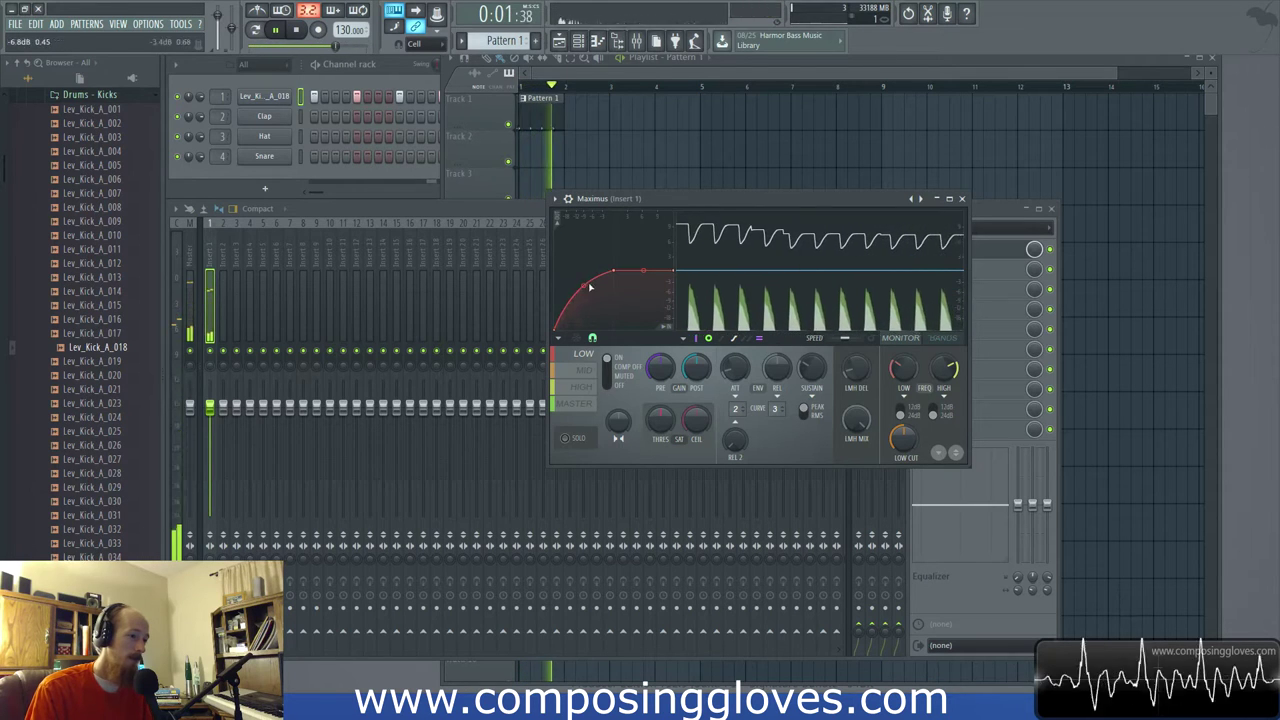
{"action": "key", "text": "space"}
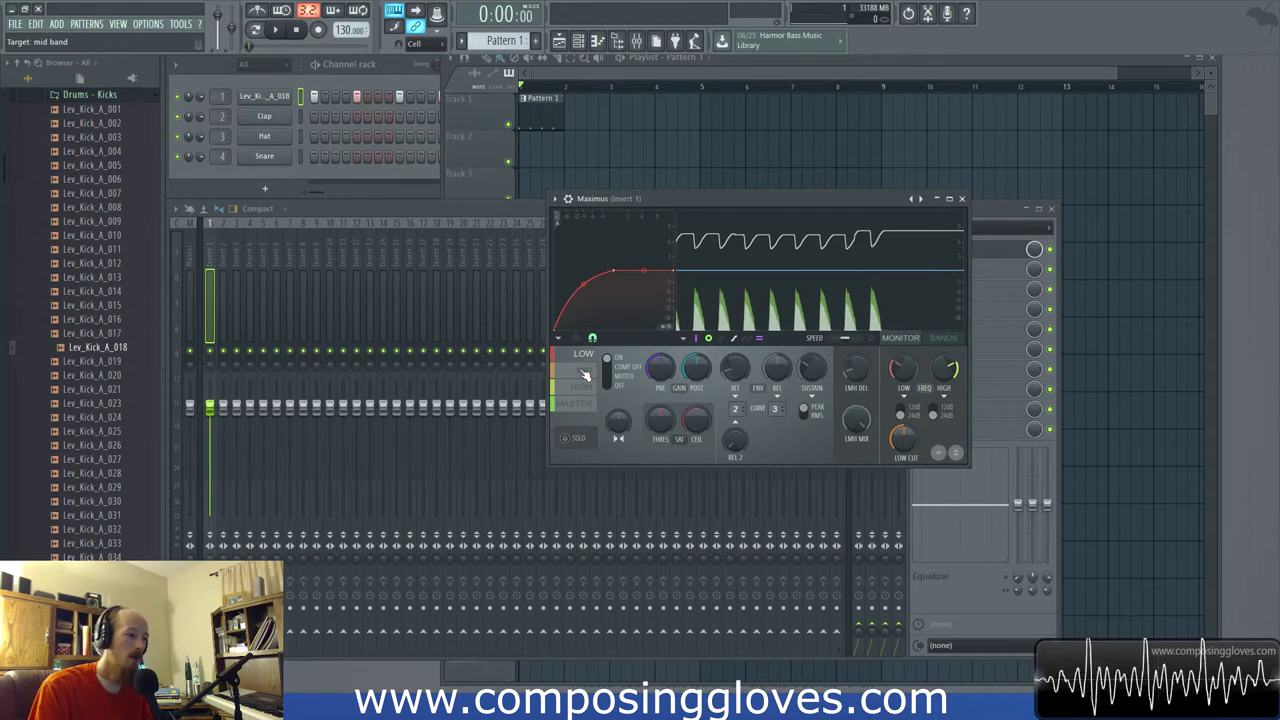
Add a point to the mid band's lower curve segment and move it to 0 dB input and about -18.3 dB output
{"action": "left_click", "coordinate": [585, 372]}
{"action": "left_click_drag", "start_coordinate": [573, 317], "coordinate": [562, 312]}
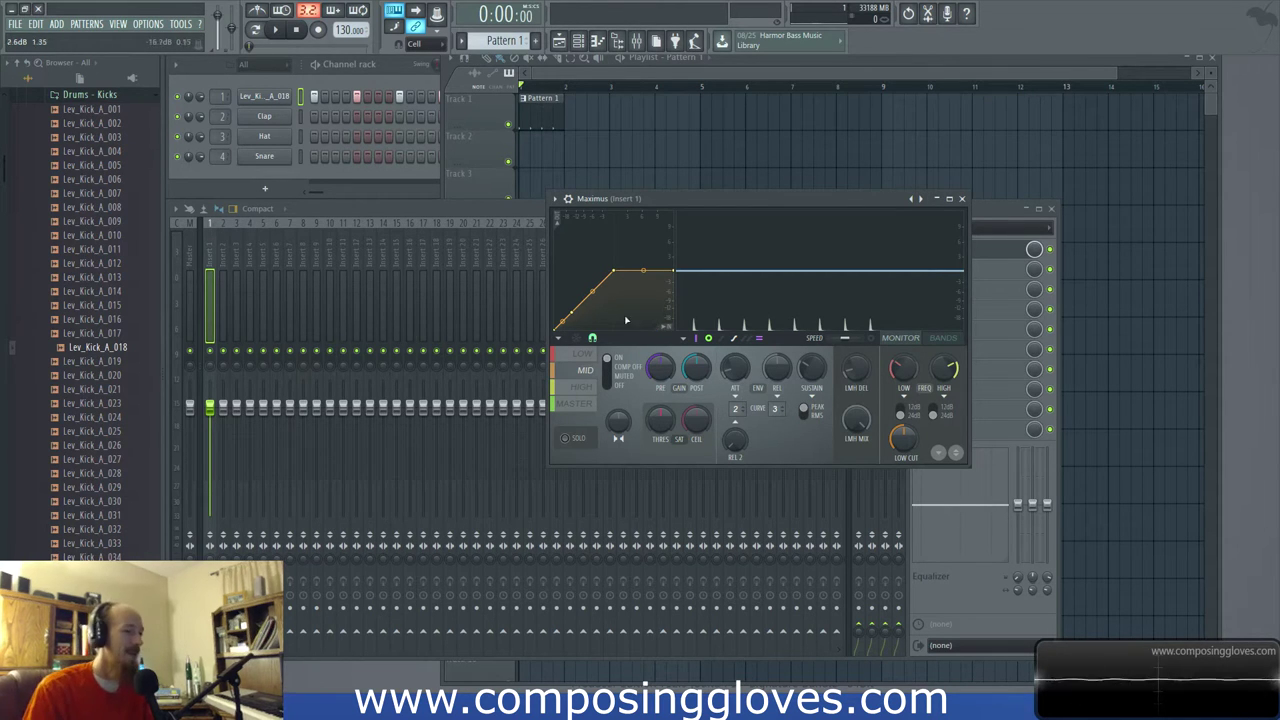
{"action": "left_click_drag", "start_coordinate": [572, 315], "coordinate": [620, 320]}
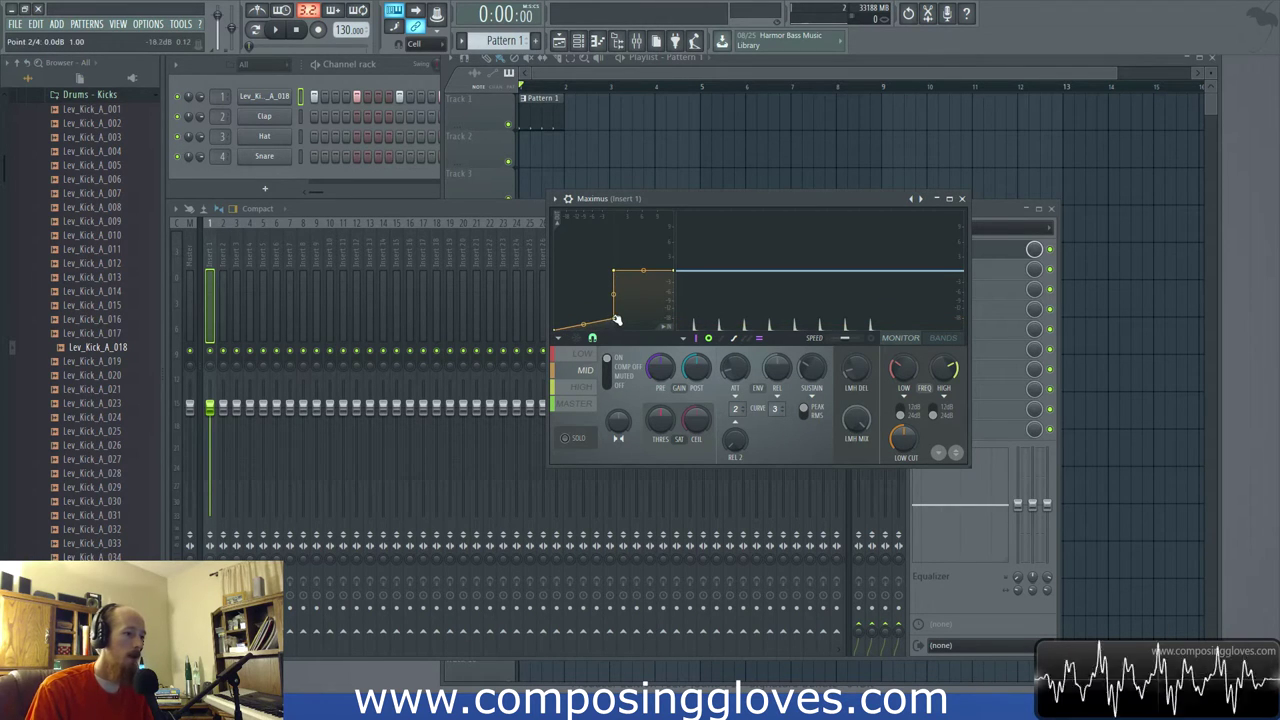
Move the mid band's added point back onto the diagonal, bend the segment above it strongly upward, and play the pattern
{"action": "left_click_drag", "start_coordinate": [617, 320], "coordinate": [568, 319]}
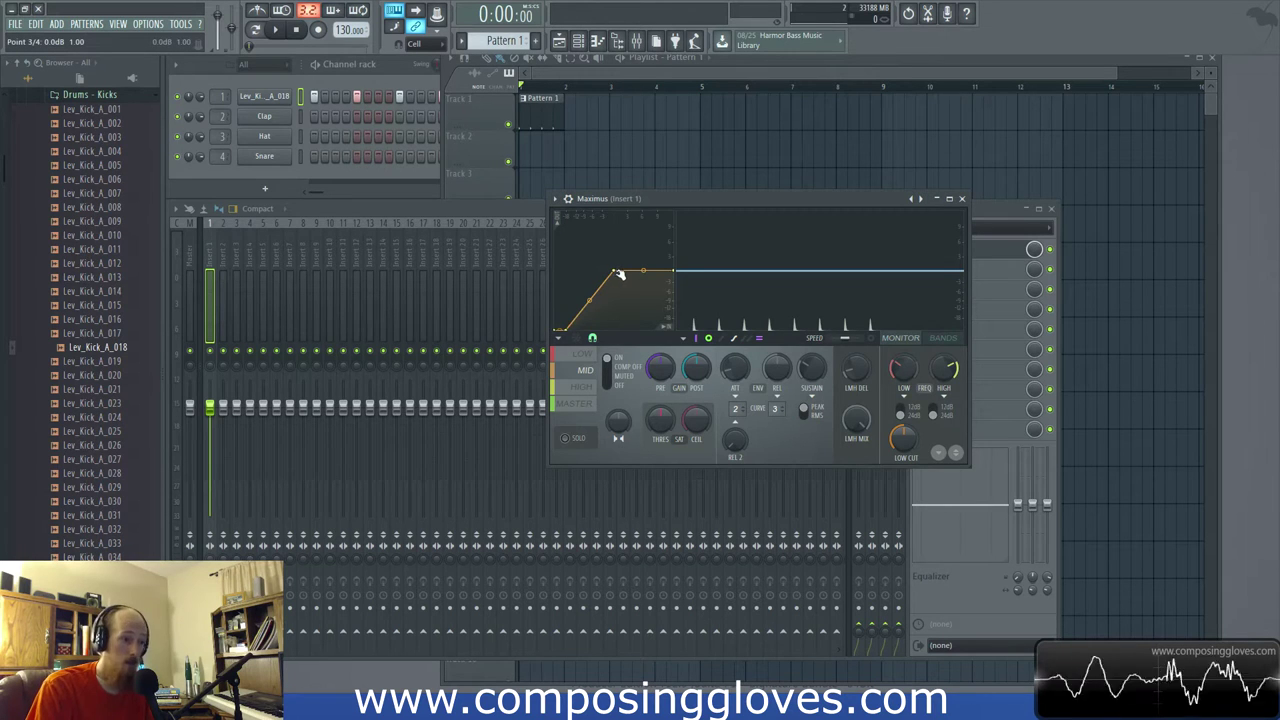
{"action": "right_click", "coordinate": [565, 332]}
{"action": "left_click", "coordinate": [600, 352]}
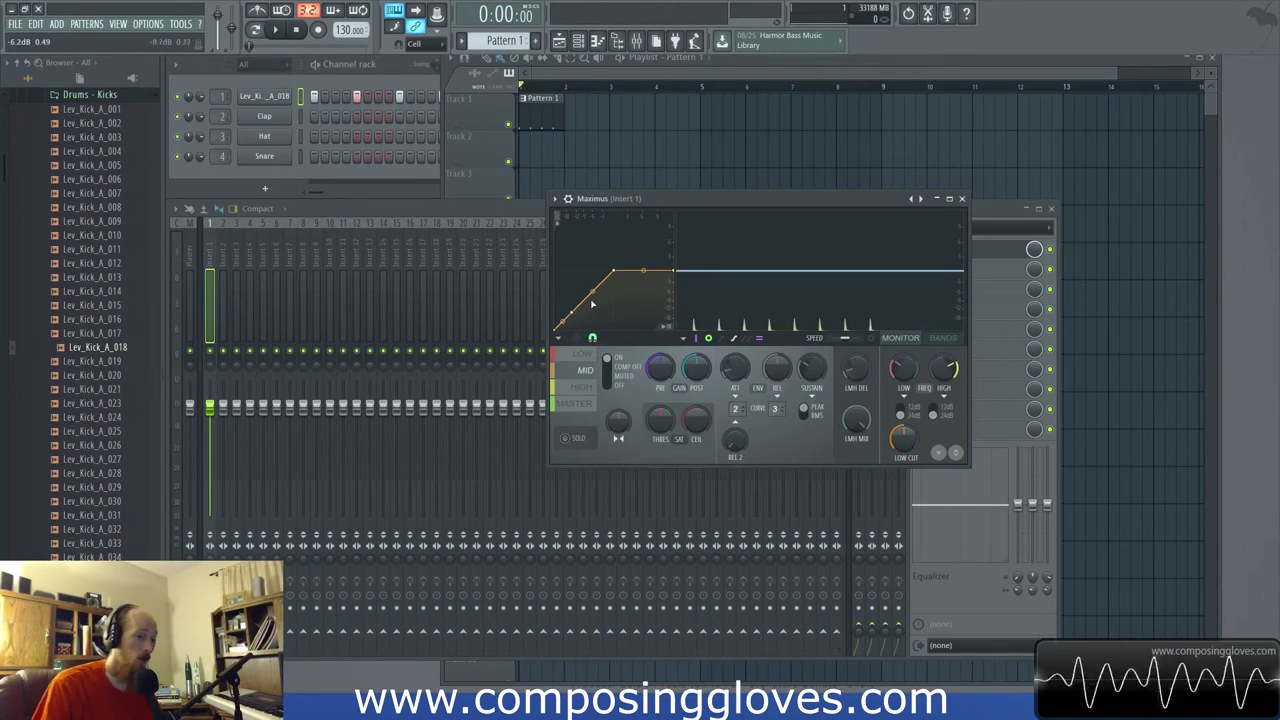
{"action": "left_click_drag", "start_coordinate": [591, 306], "coordinate": [590, 288]}
{"action": "key", "text": "space"}
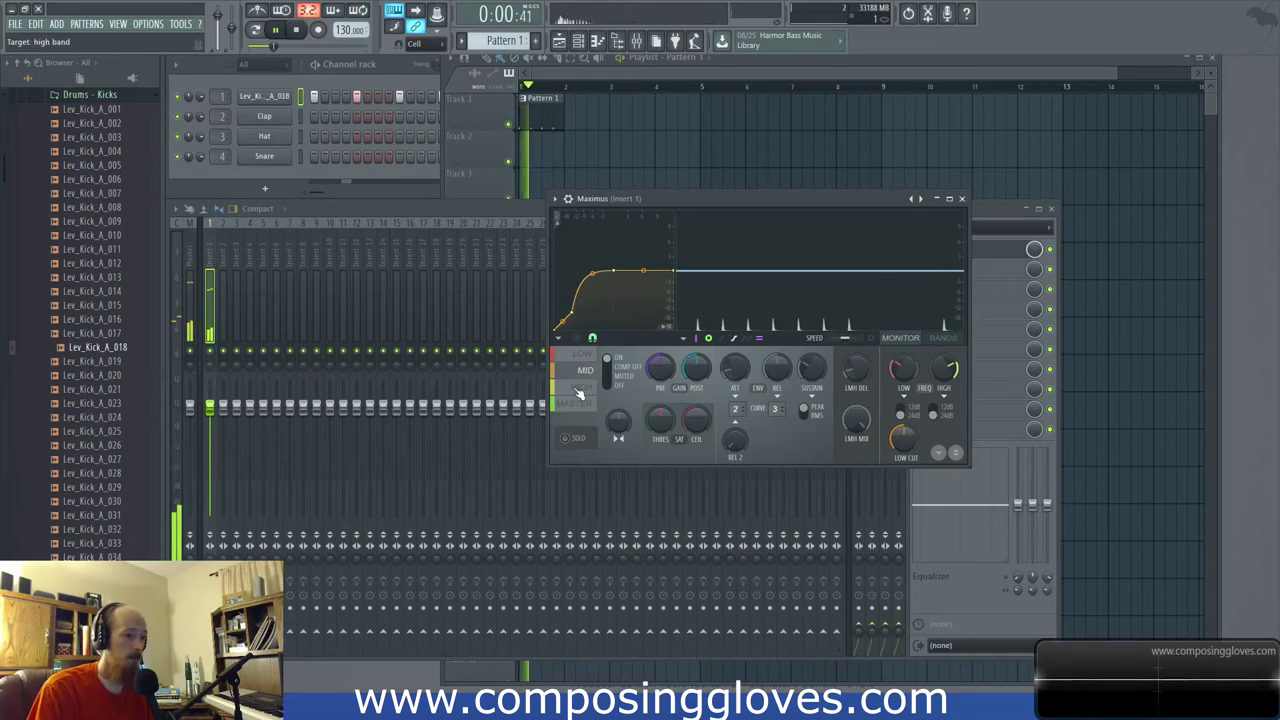
Add a point at -18.2 dB on the high band's lower curve and bend the segment above it to 35% tension during playback
{"action": "left_click", "coordinate": [578, 390]}
{"action": "key", "text": "space"}
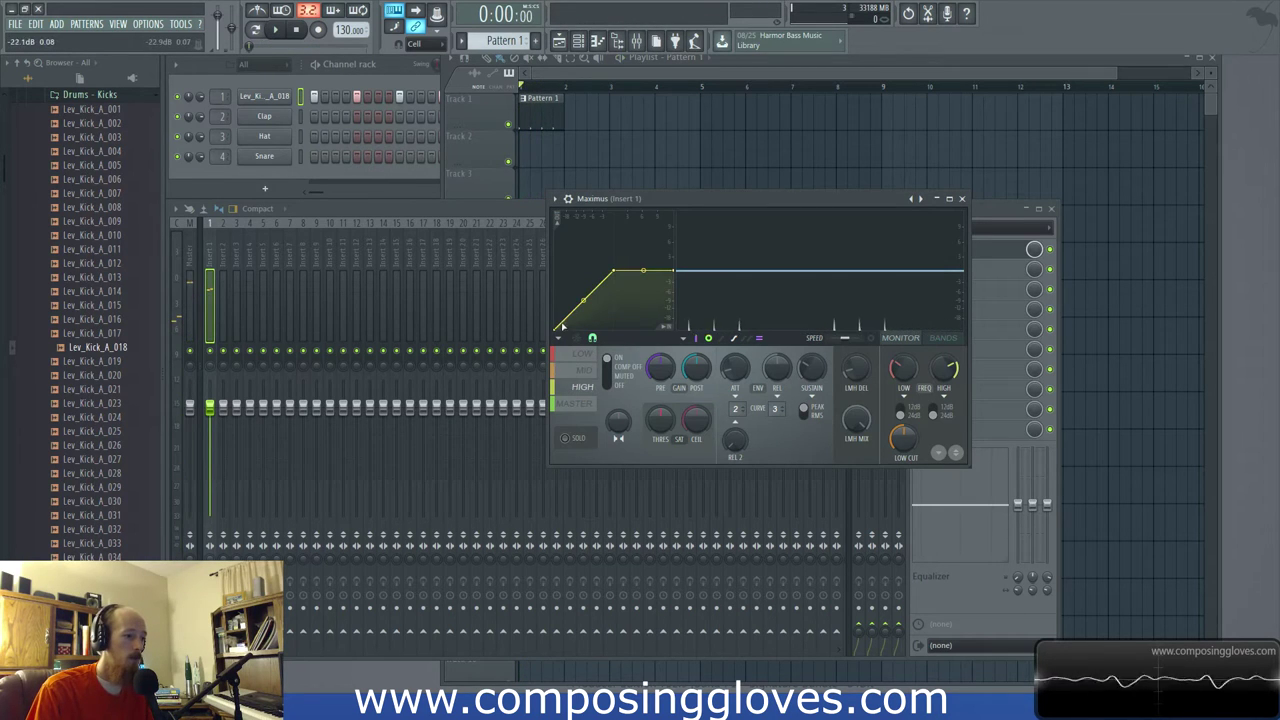
{"action": "right_click", "coordinate": [563, 327]}
{"action": "left_click", "coordinate": [565, 325]}
{"action": "left_click_drag", "start_coordinate": [565, 325], "coordinate": [570, 320]}
{"action": "key", "text": "space"}
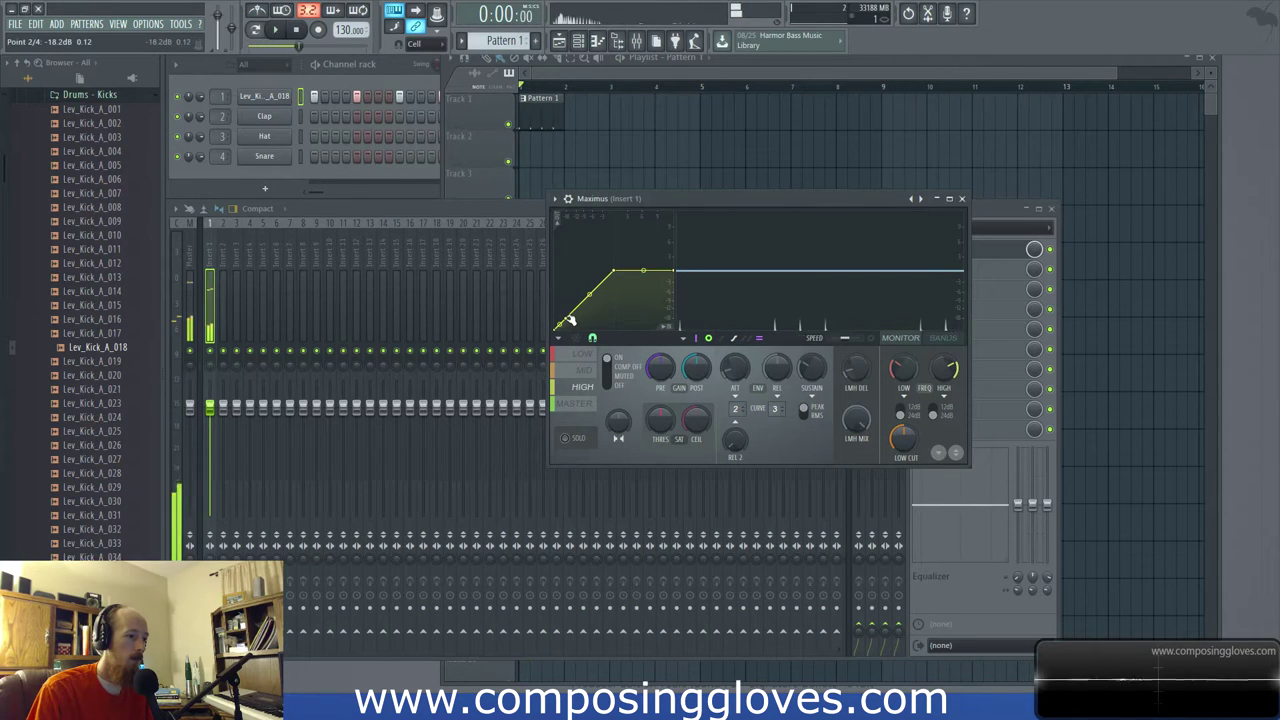
{"action": "left_click_drag", "start_coordinate": [590, 293], "coordinate": [586, 276]}
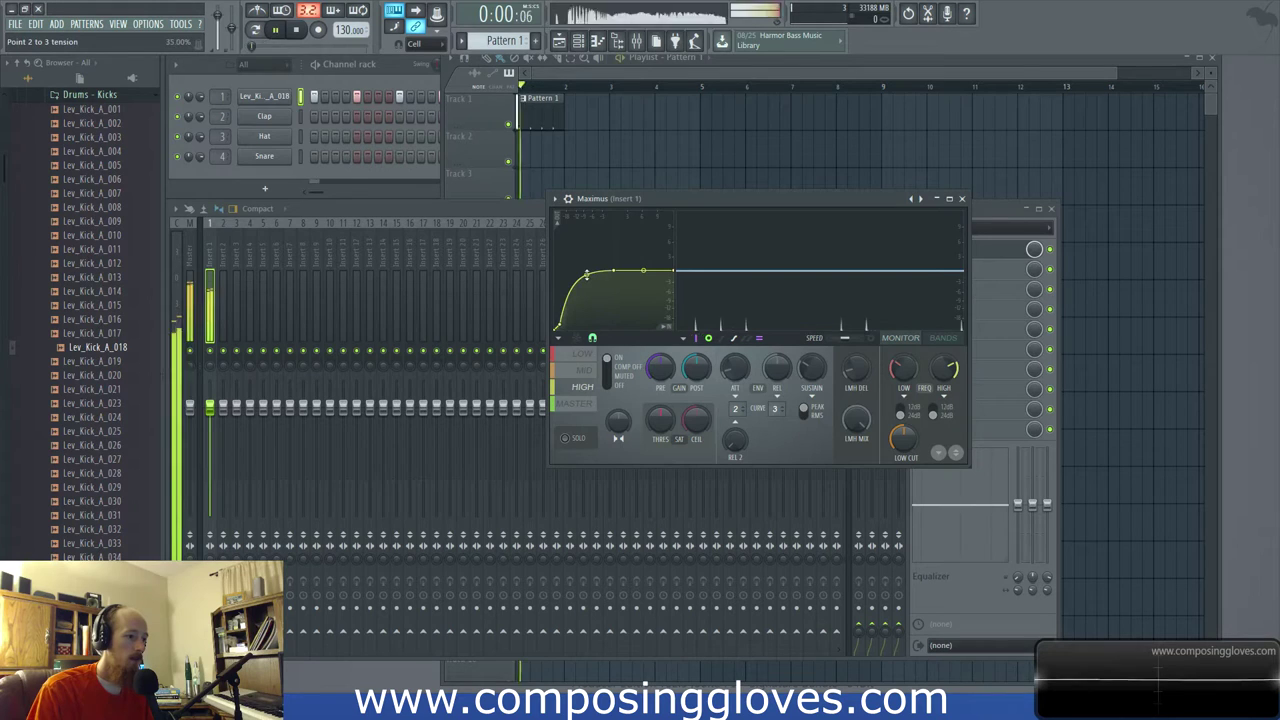
Lower the mid band's second curve point and set the tension of the segment above it to 36% while auditioning the pattern
{"action": "left_click", "coordinate": [589, 372]}
{"action": "left_click_drag", "start_coordinate": [563, 325], "coordinate": [559, 326]}
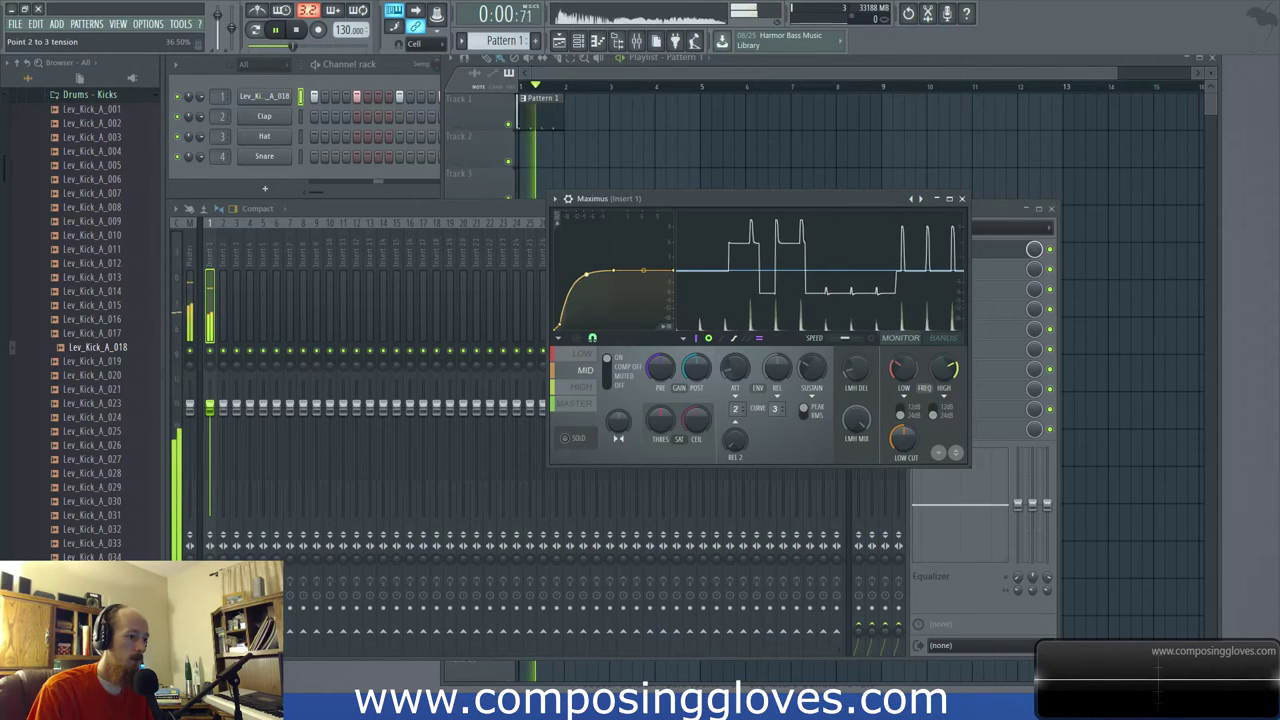
{"action": "left_click_drag", "start_coordinate": [559, 326], "coordinate": [567, 321]}
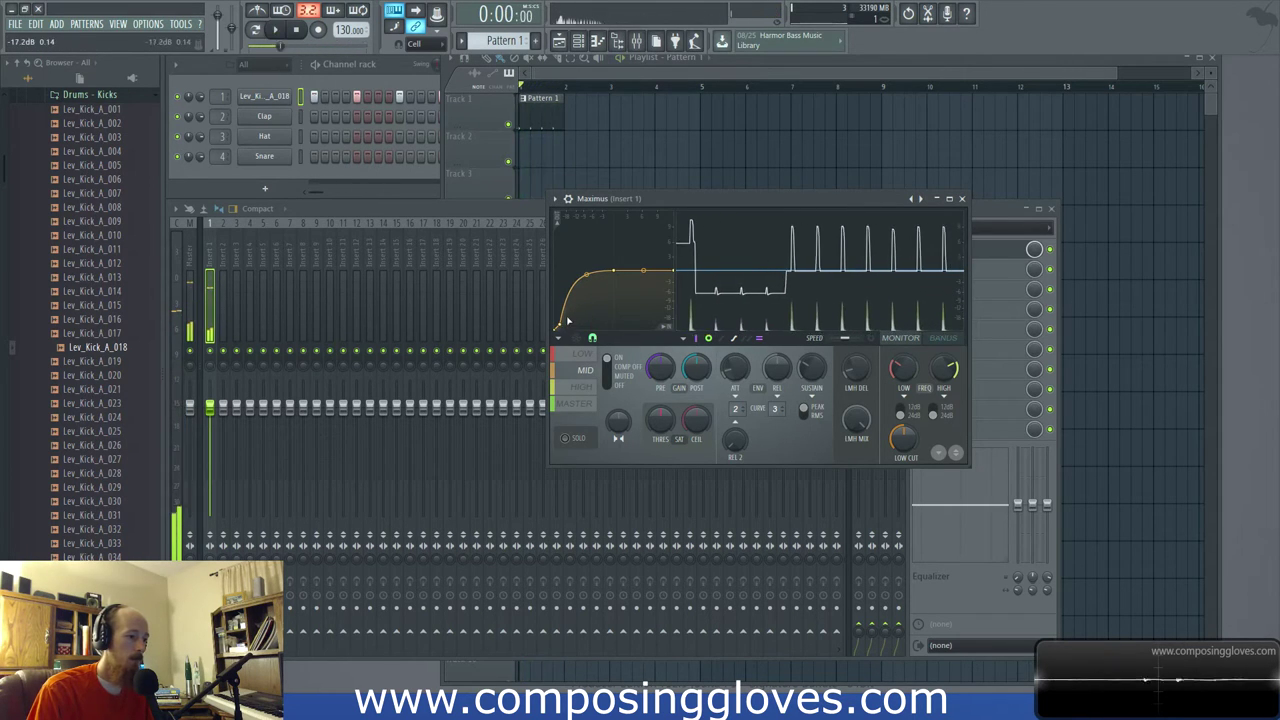
{"action": "key", "text": "space"}
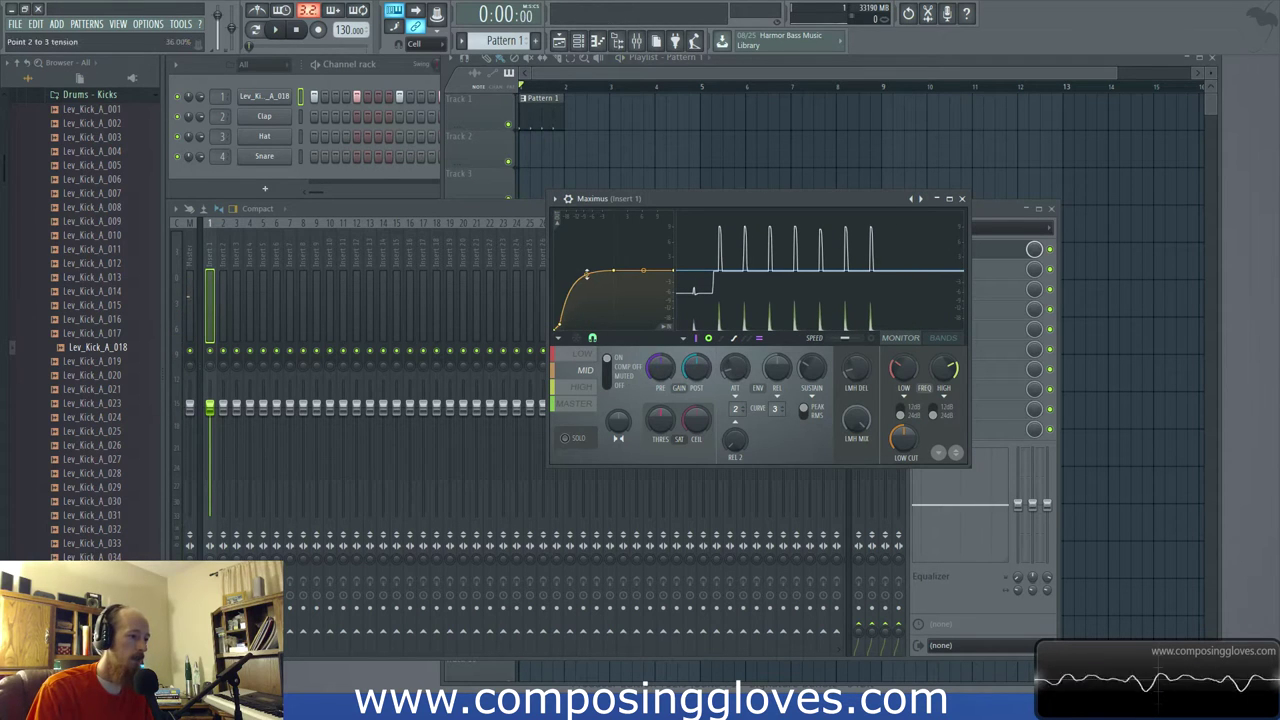
Raise the mid band's pre gain to about 2.9 dB during playback and check the signal on the master band
{"action": "key", "text": "space"}
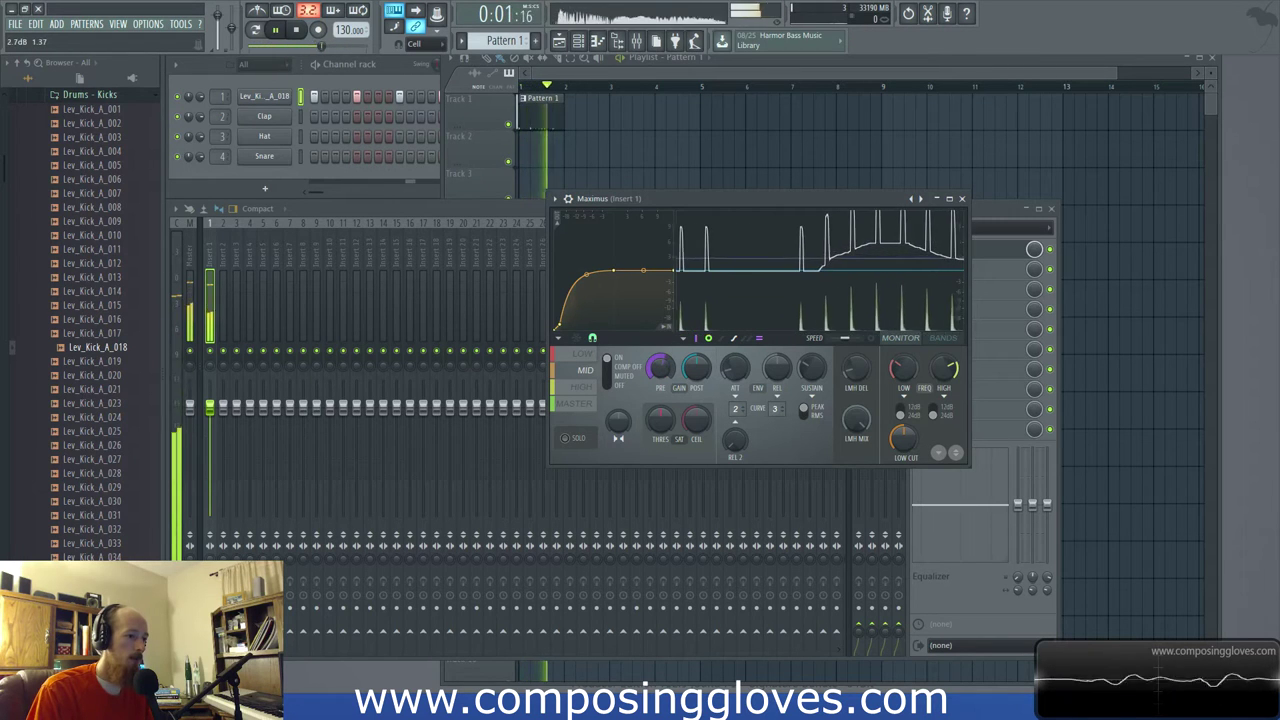
{"action": "key", "text": "space"}
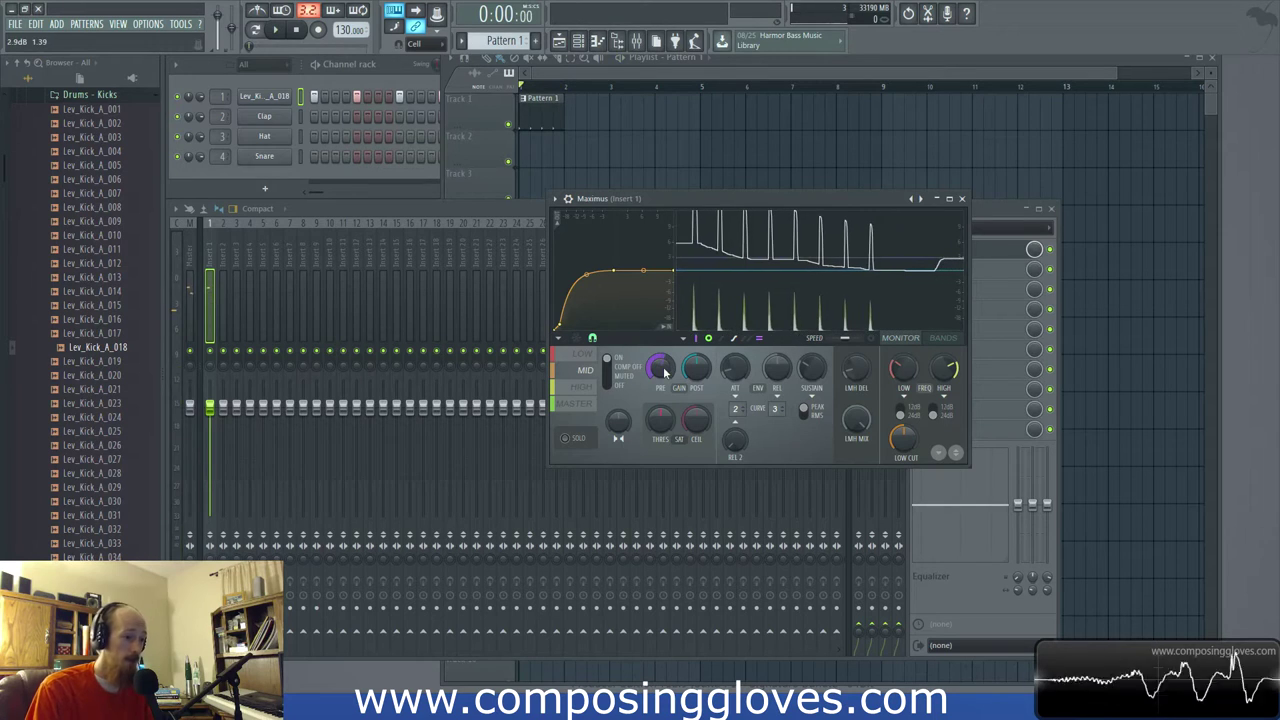
{"action": "key", "text": "space"}
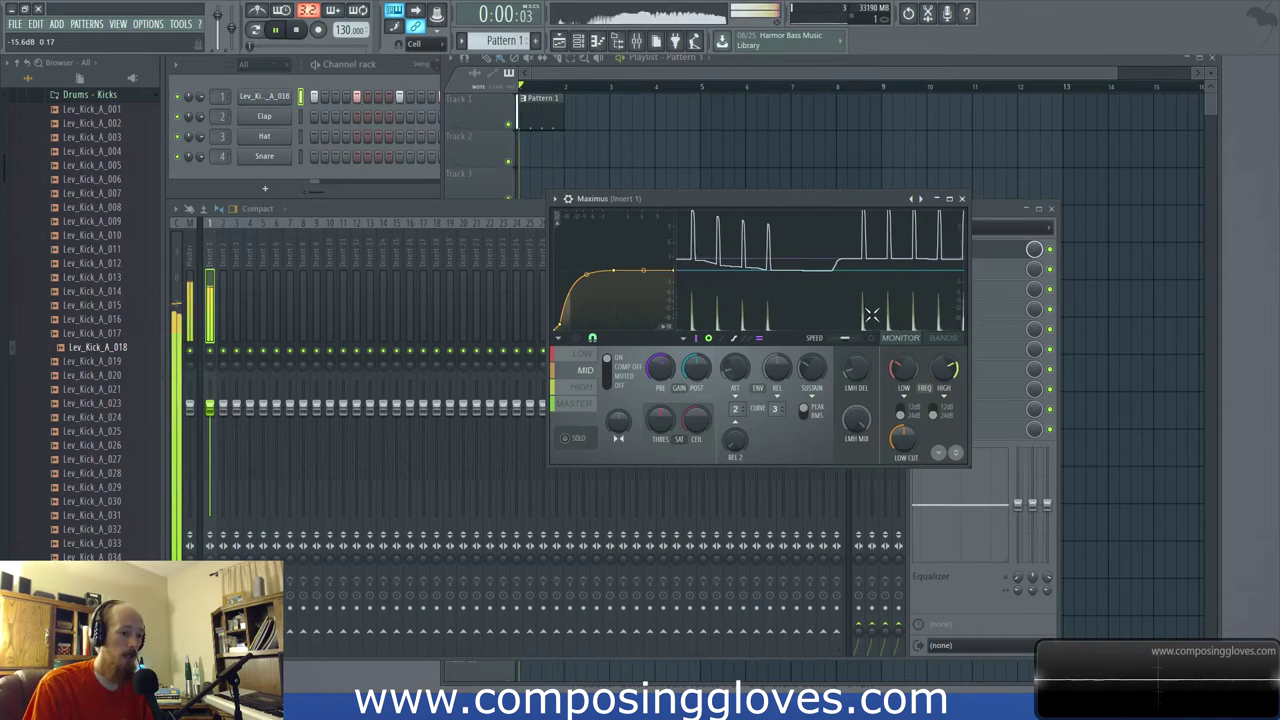
{"action": "left_click", "coordinate": [575, 403]}
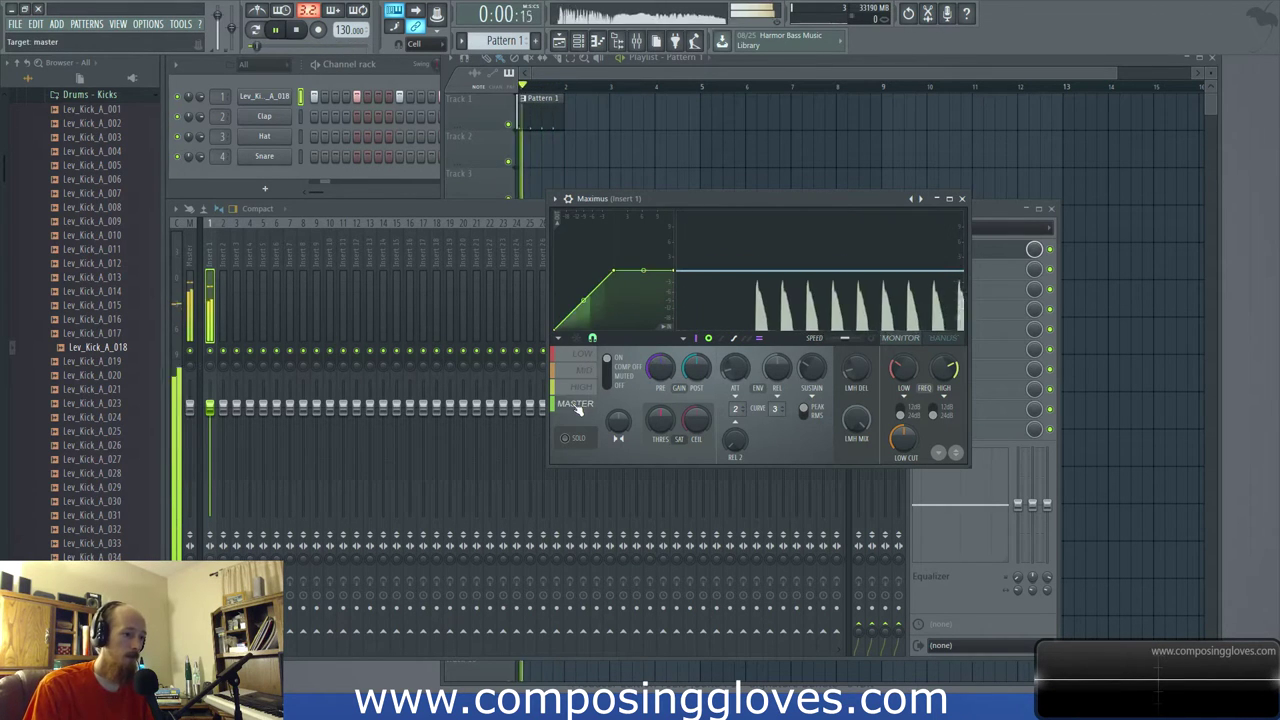
{"action": "key", "text": "space"}
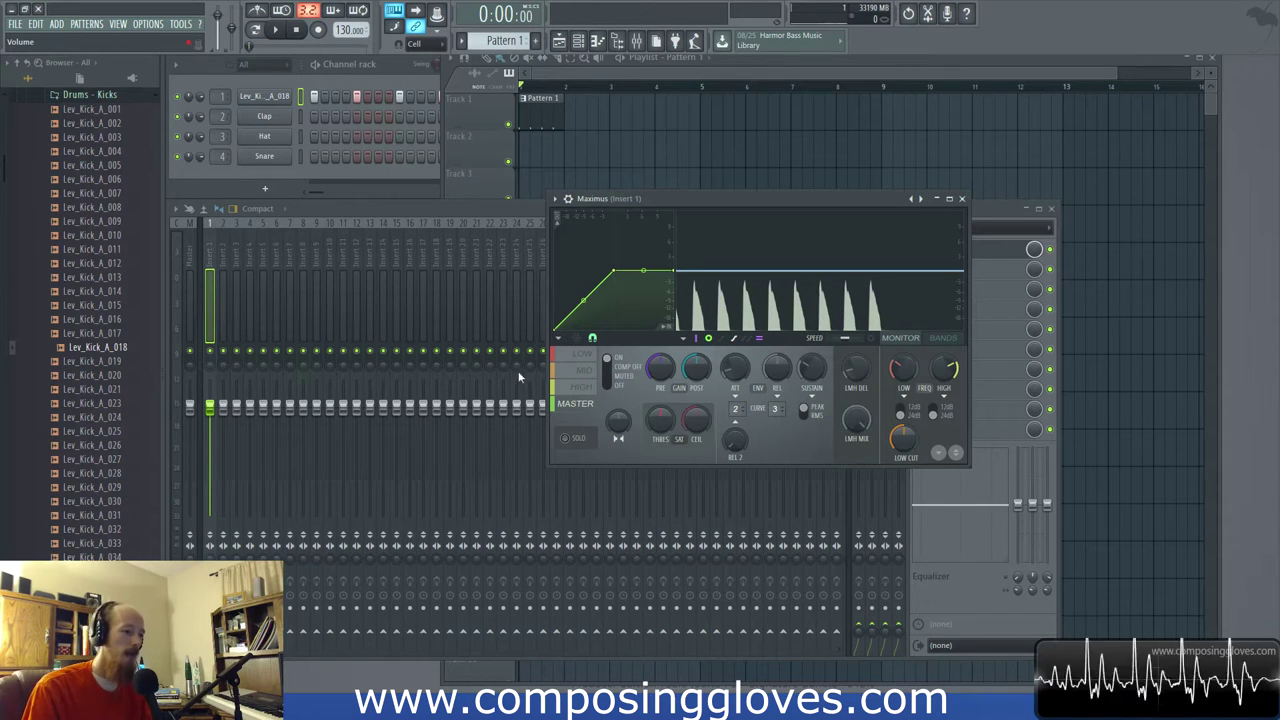
Delete the added curve points from the mid and high bands and return the low band's bent curve segment to straight
{"action": "left_click", "coordinate": [586, 356]}
{"action": "left_click", "coordinate": [585, 371]}
{"action": "left_click", "coordinate": [584, 356]}
{"action": "left_click", "coordinate": [585, 370]}
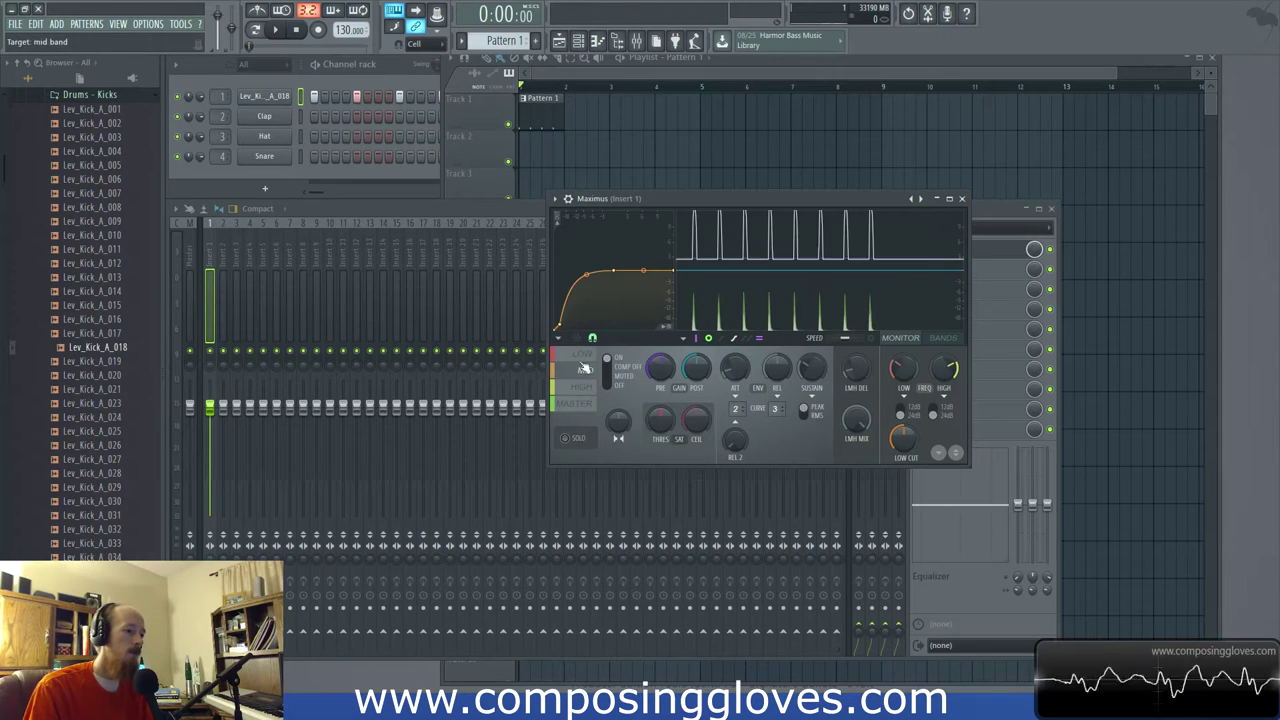
{"action": "right_click", "coordinate": [555, 325]}
{"action": "left_click", "coordinate": [569, 330]}
{"action": "right_click", "coordinate": [560, 328]}
{"action": "left_click", "coordinate": [576, 345]}
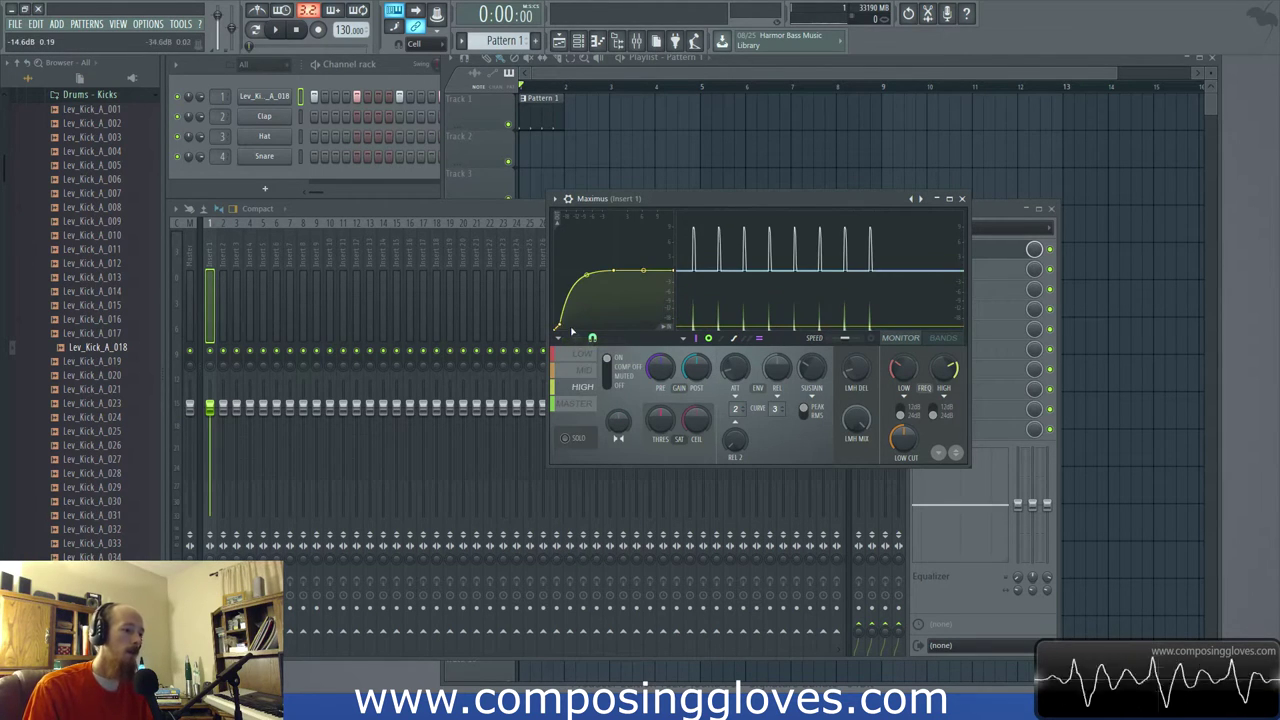
{"action": "right_click", "coordinate": [562, 325]}
{"action": "left_click", "coordinate": [590, 392]}
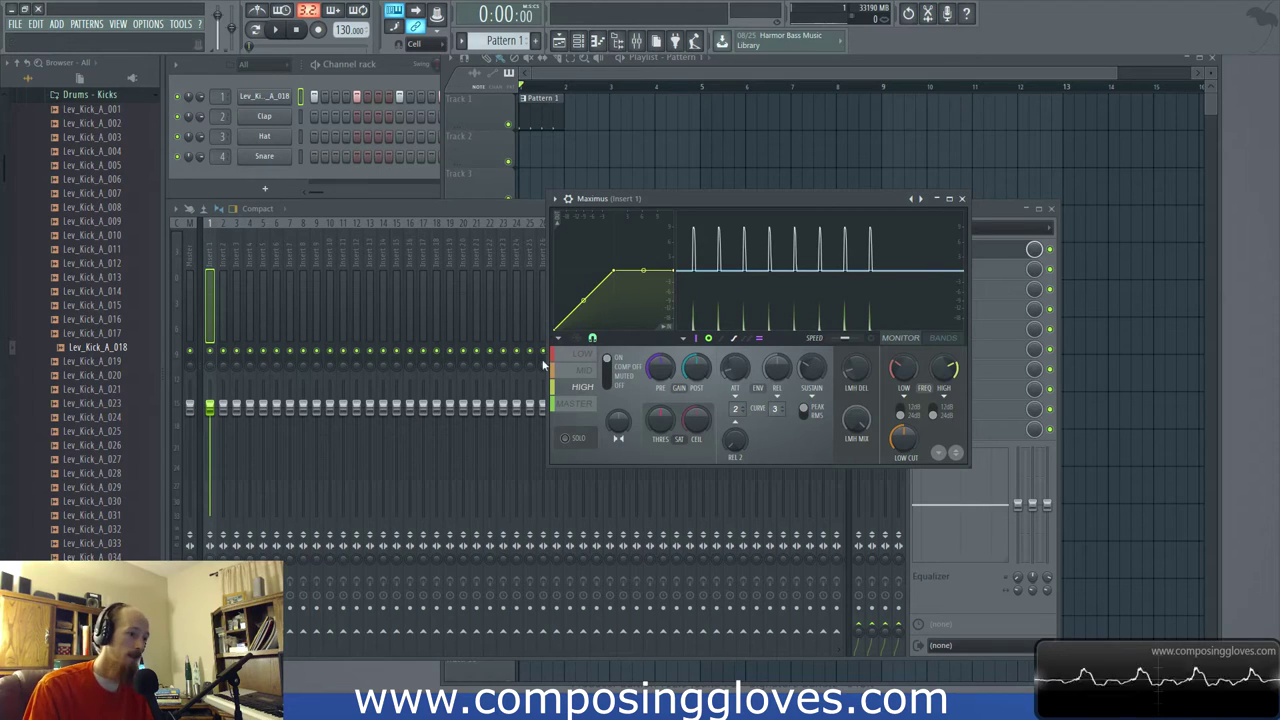
{"action": "left_click", "coordinate": [586, 357]}
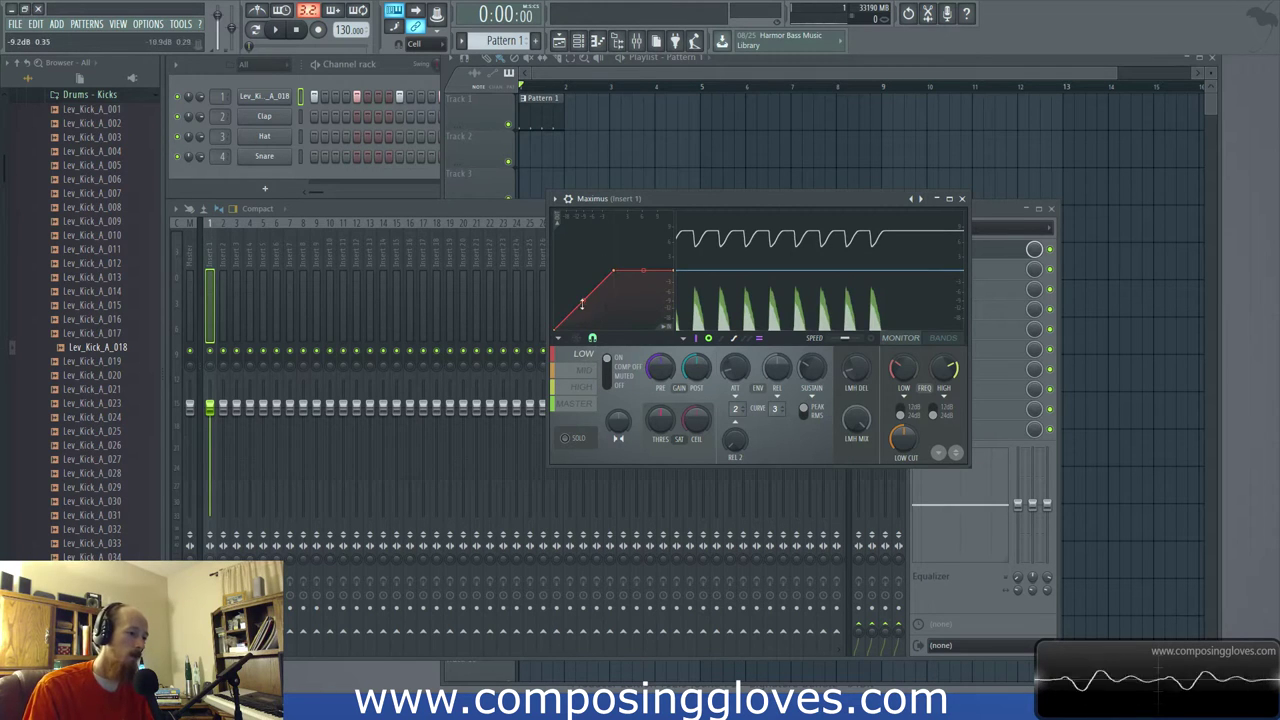
Add a point to the lower end of the high band's curve and shift it, and move the Maximus window clear of the mixer slots
{"action": "left_click", "coordinate": [582, 387]}
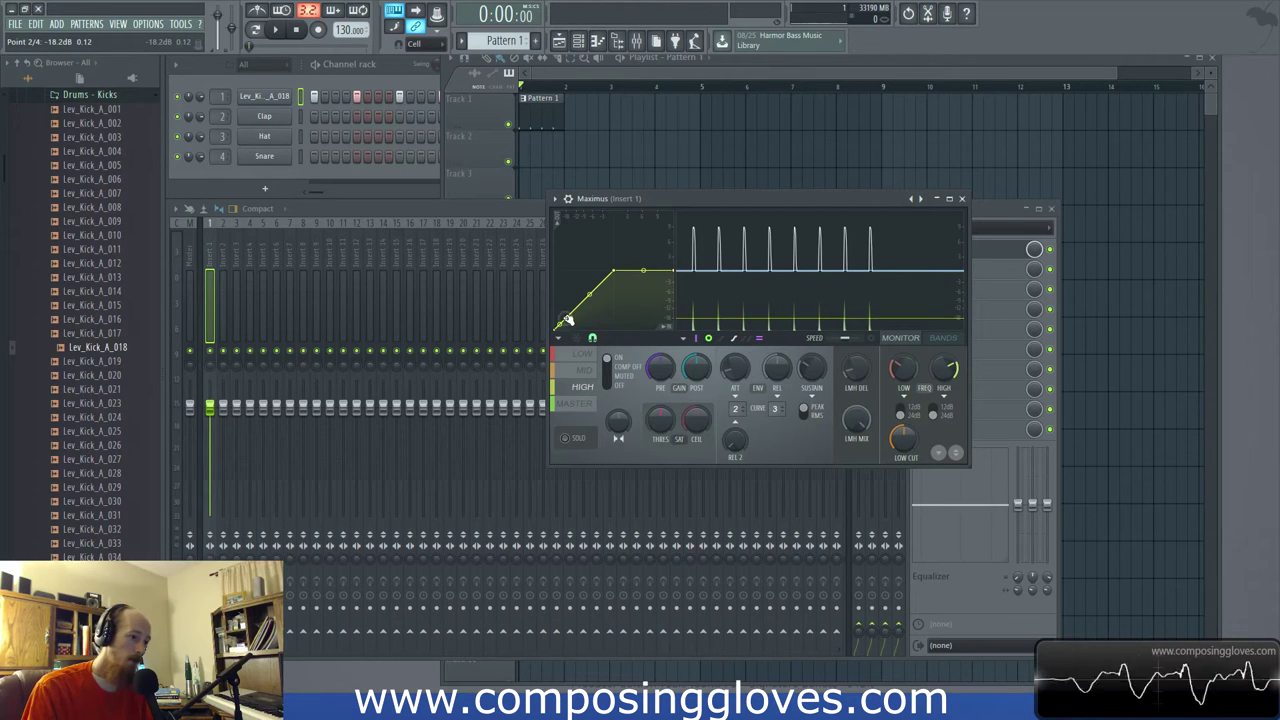
{"action": "mouse_move", "coordinate": [566, 320]}
{"action": "left_mouse_down"}
{"action": "mouse_move", "coordinate": [566, 290]}
{"action": "mouse_move", "coordinate": [587, 320]}
{"action": "left_mouse_up"}
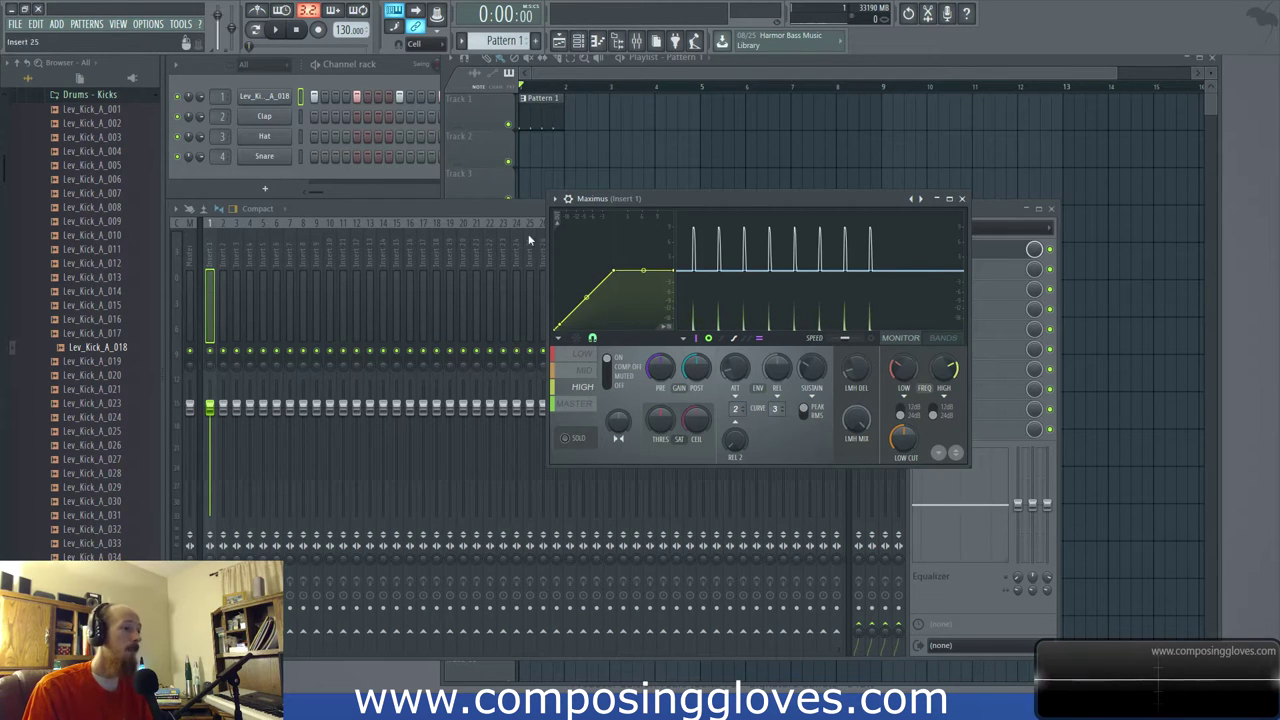
{"action": "left_click_drag", "start_coordinate": [786, 199], "coordinate": [568, 146]}
Load Fruity WaveShaper into slot 3 of mixer insert 1, and enlarge and reposition its window
{"action": "left_click", "coordinate": [956, 297]}
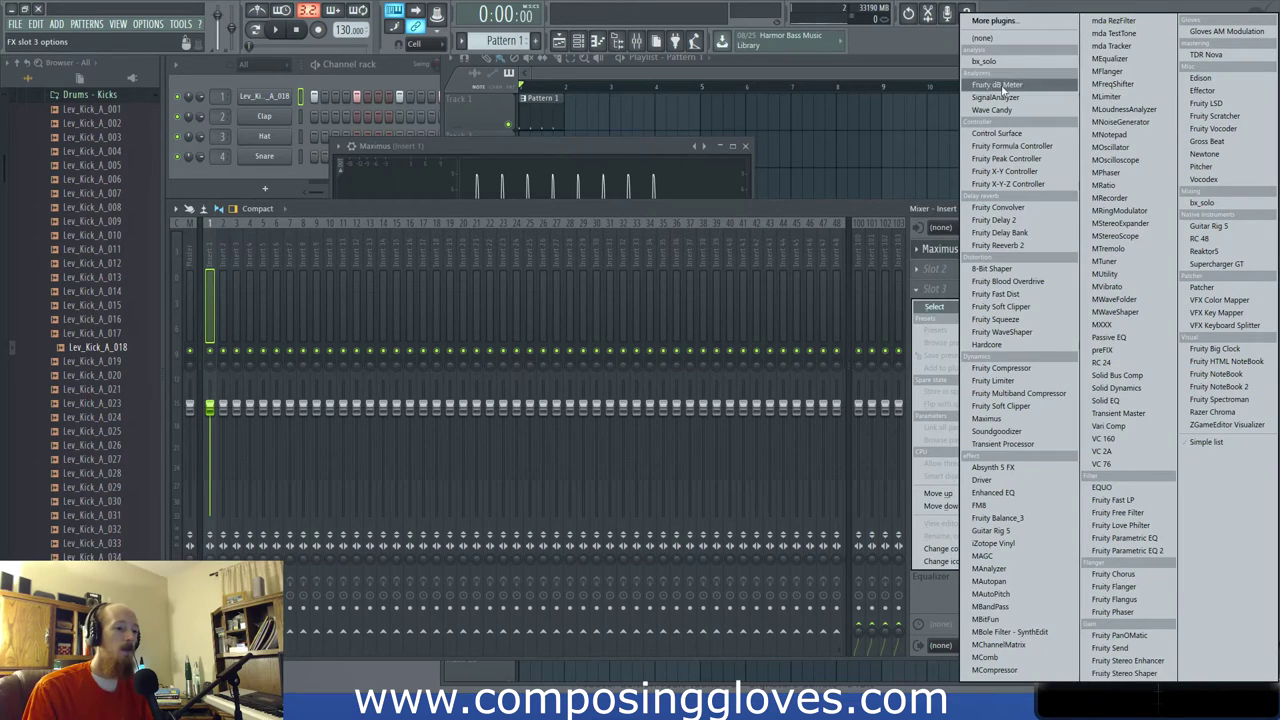
{"action": "left_click", "coordinate": [1035, 333]}
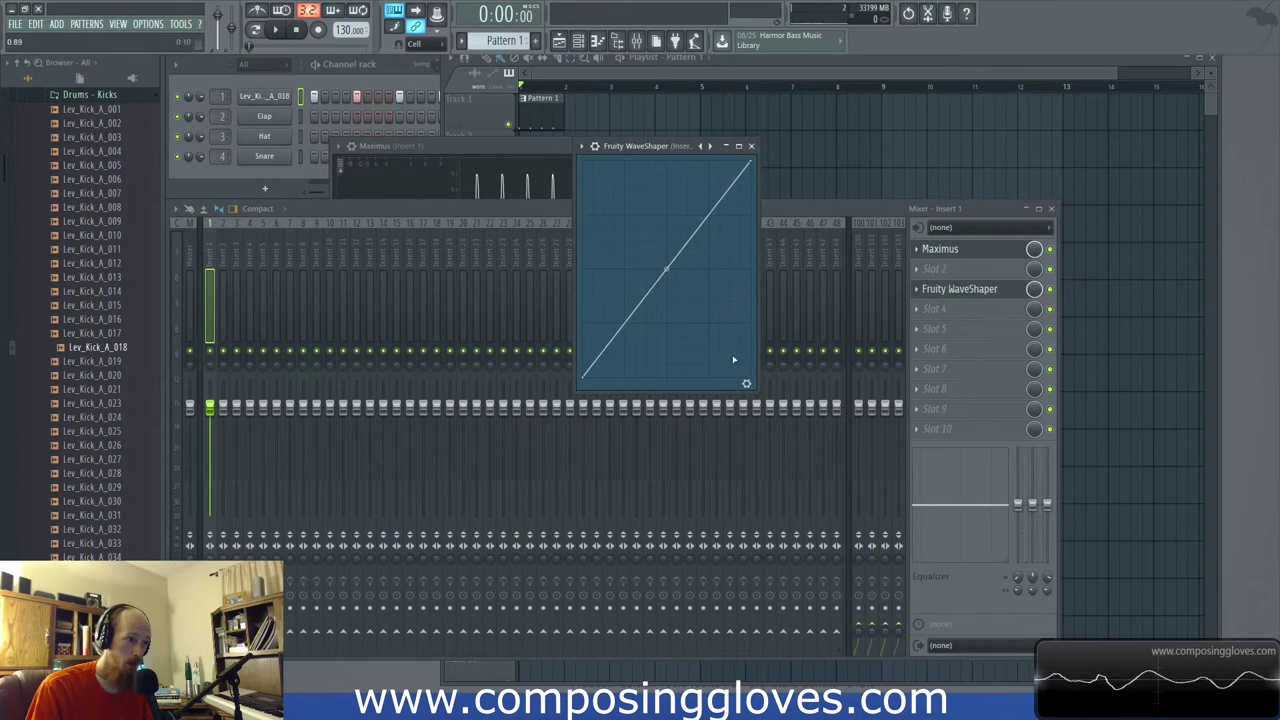
{"action": "left_click_drag", "start_coordinate": [752, 390], "coordinate": [1063, 502]}
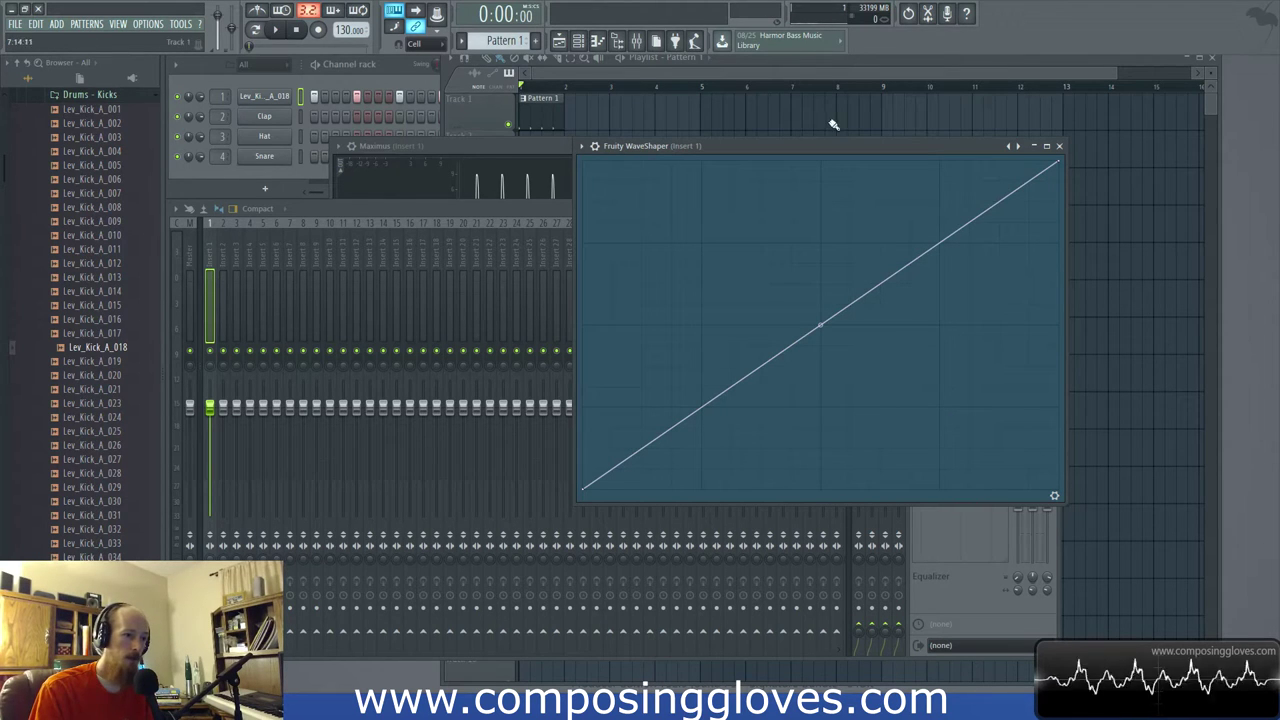
{"action": "left_click_drag", "start_coordinate": [832, 144], "coordinate": [620, 144]}
View the available plugins for effect slot 4 without loading one, and bring the WaveShaper window back into view
{"action": "left_click", "coordinate": [935, 312]}
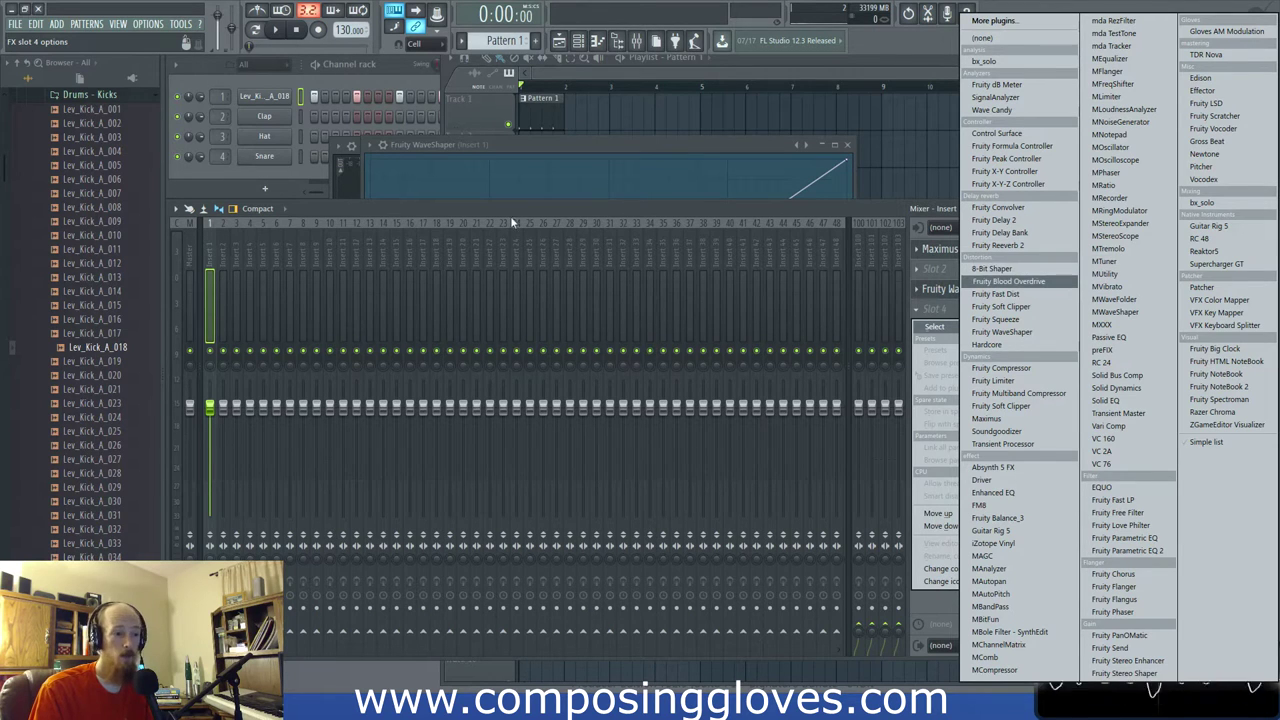
{"action": "left_click", "coordinate": [676, 150]}
{"action": "left_click_drag", "start_coordinate": [634, 155], "coordinate": [690, 135]}
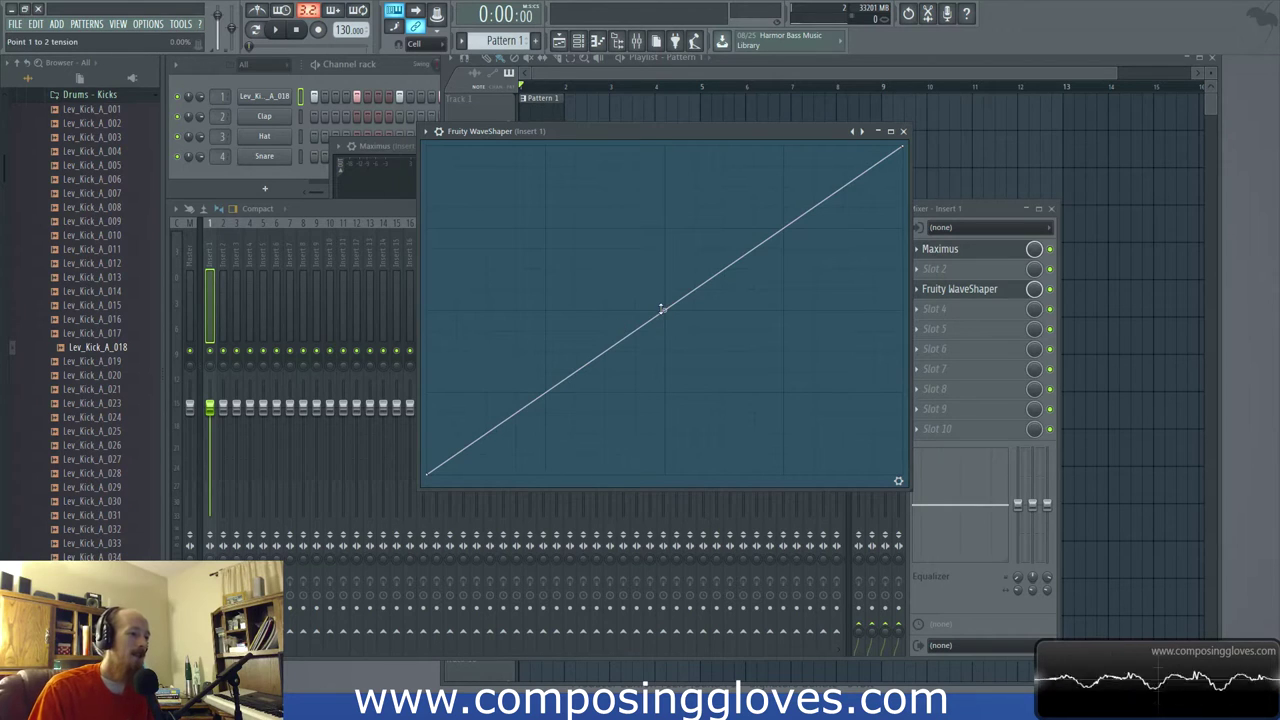
Bend the WaveShaper curve slightly upward to 2% tension, and show its control section in a larger window
{"action": "mouse_move", "coordinate": [664, 312]}
{"action": "left_mouse_down"}
{"action": "mouse_move", "coordinate": [666, 250]}
{"action": "mouse_move", "coordinate": [666, 345]}
{"action": "mouse_move", "coordinate": [666, 300]}
{"action": "left_mouse_up"}
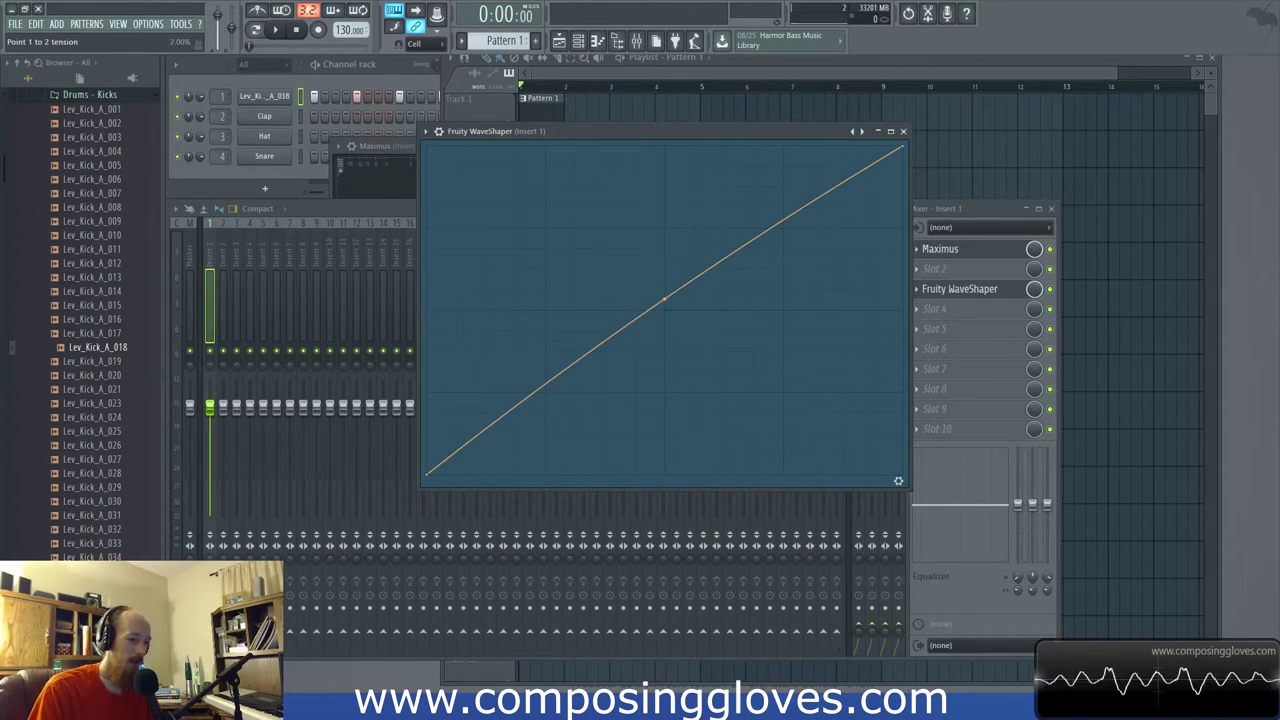
{"action": "left_click", "coordinate": [899, 483]}
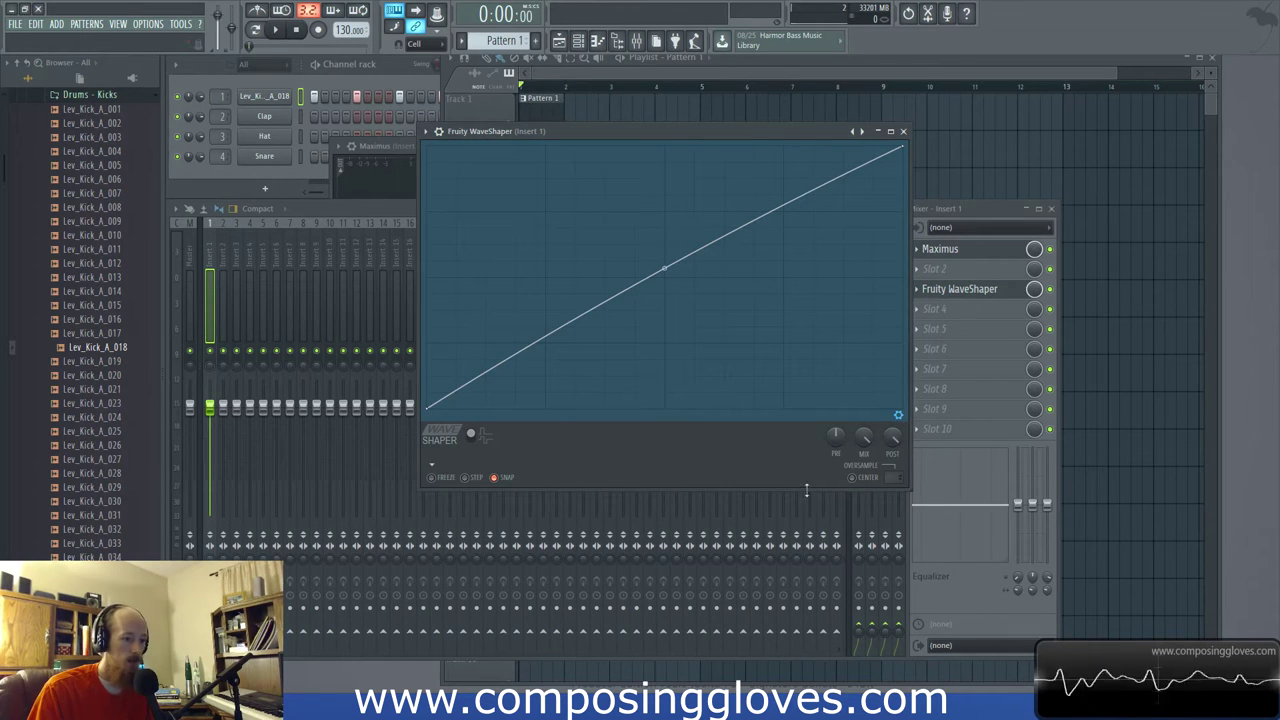
{"action": "left_click_drag", "start_coordinate": [909, 490], "coordinate": [950, 522]}
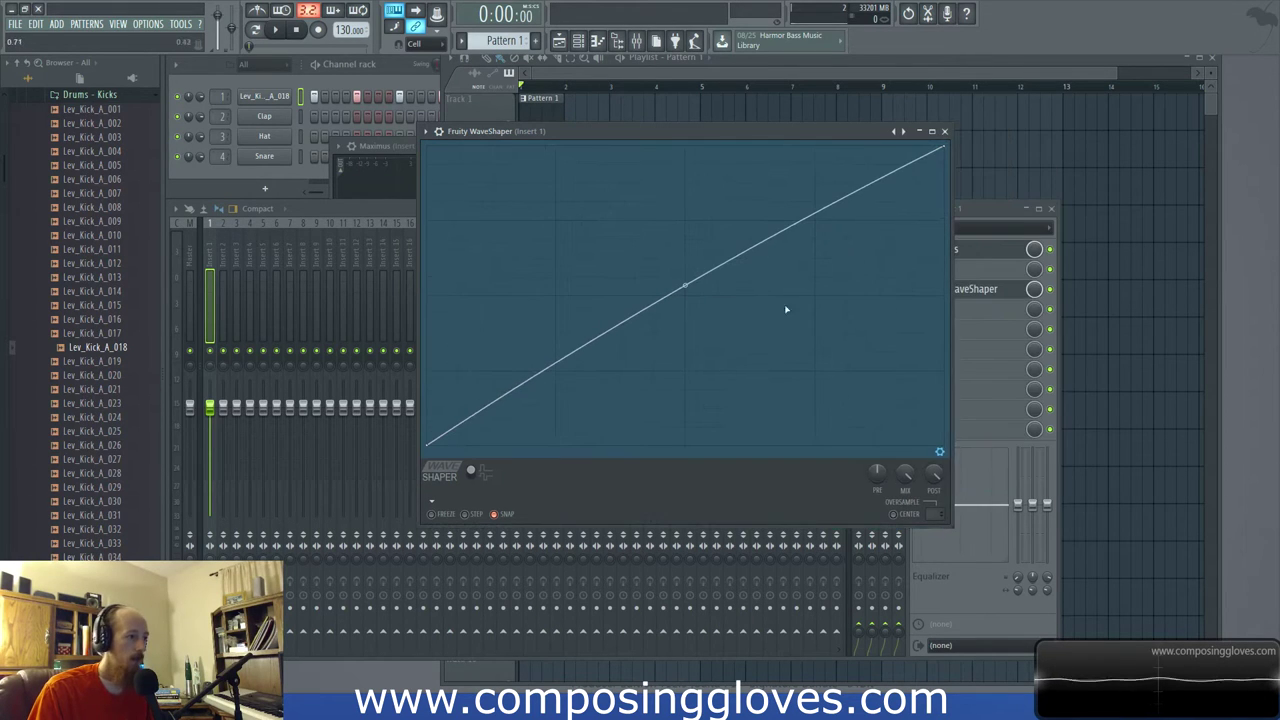
Show the WaveShaper's detailed plugin settings and return its curve to a straight diagonal
{"action": "left_click", "coordinate": [438, 131]}
{"action": "mouse_move", "coordinate": [495, 147]}
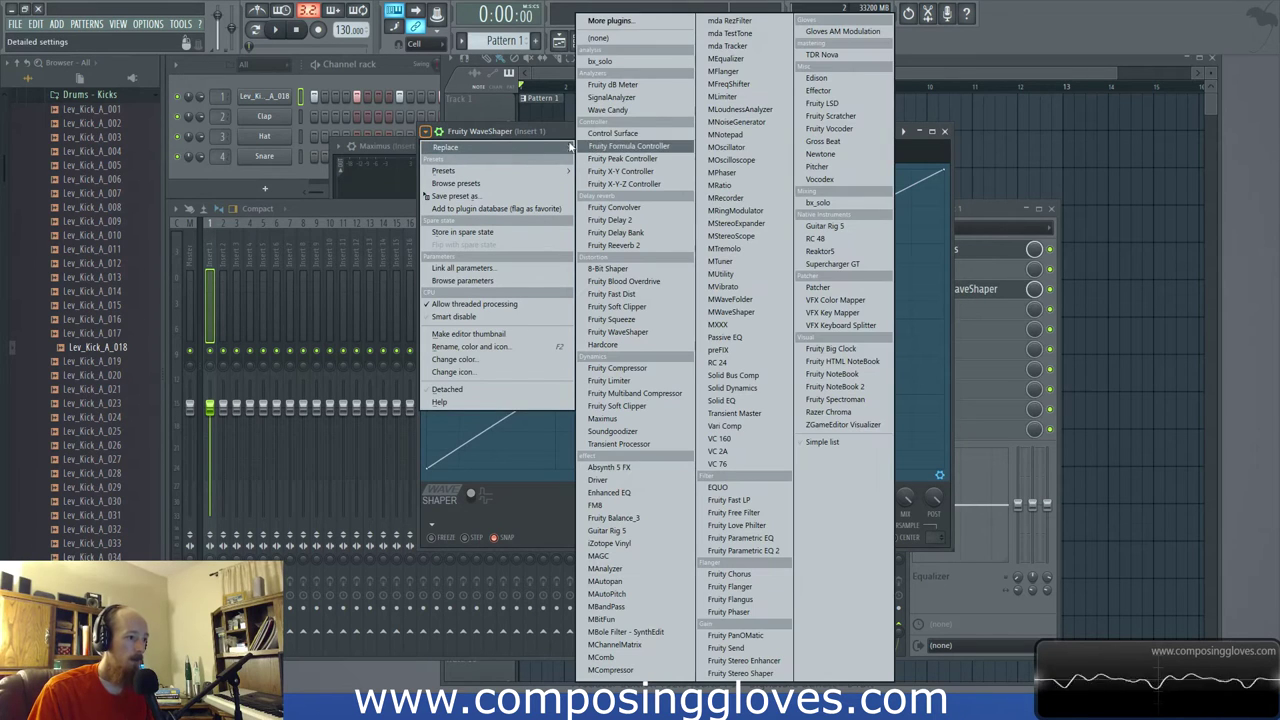
{"action": "left_click", "coordinate": [940, 197]}
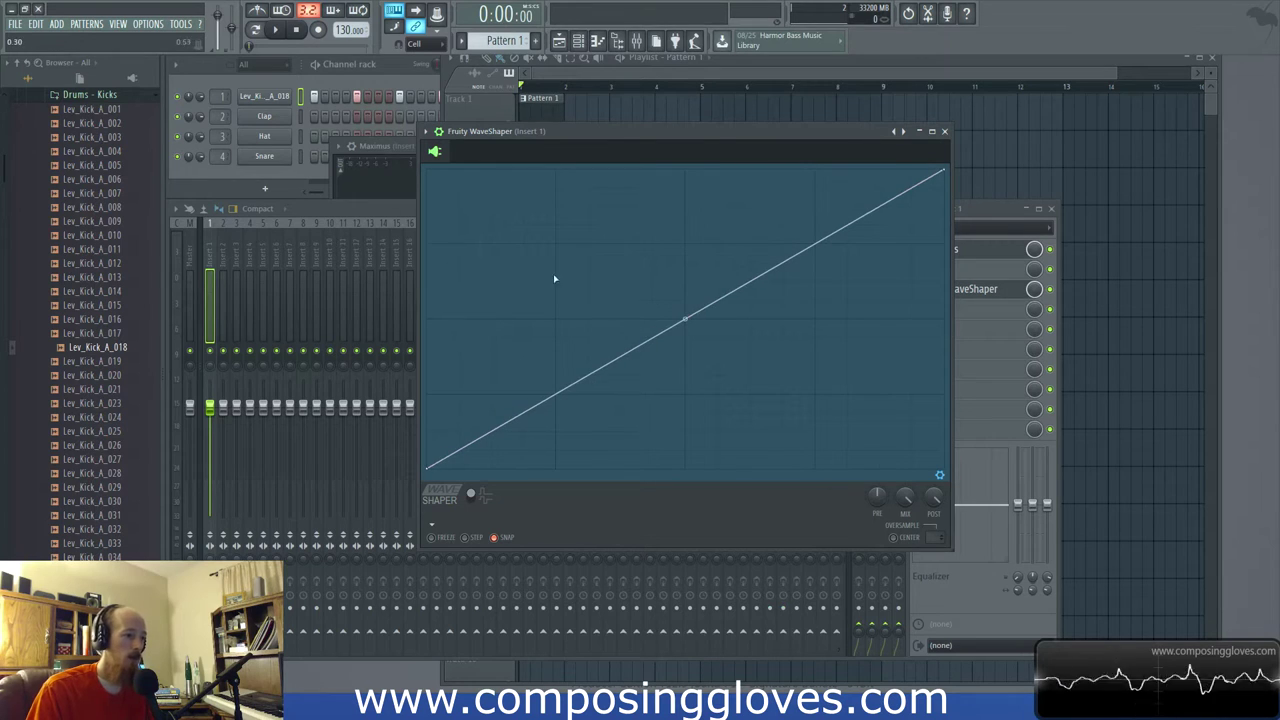
Compare the WaveShaper curve with the Maximus high band curve, and add a matching point near its lower end
{"action": "left_click", "coordinate": [332, 170]}
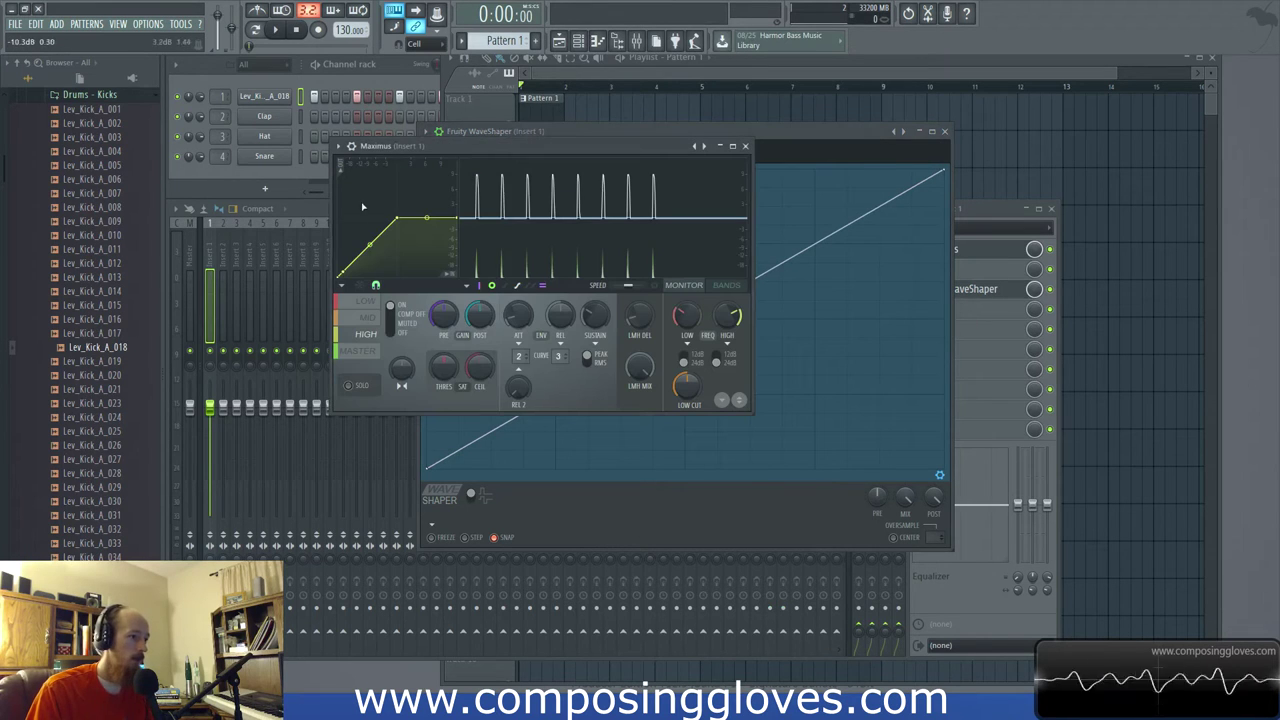
{"action": "left_click", "coordinate": [813, 157]}
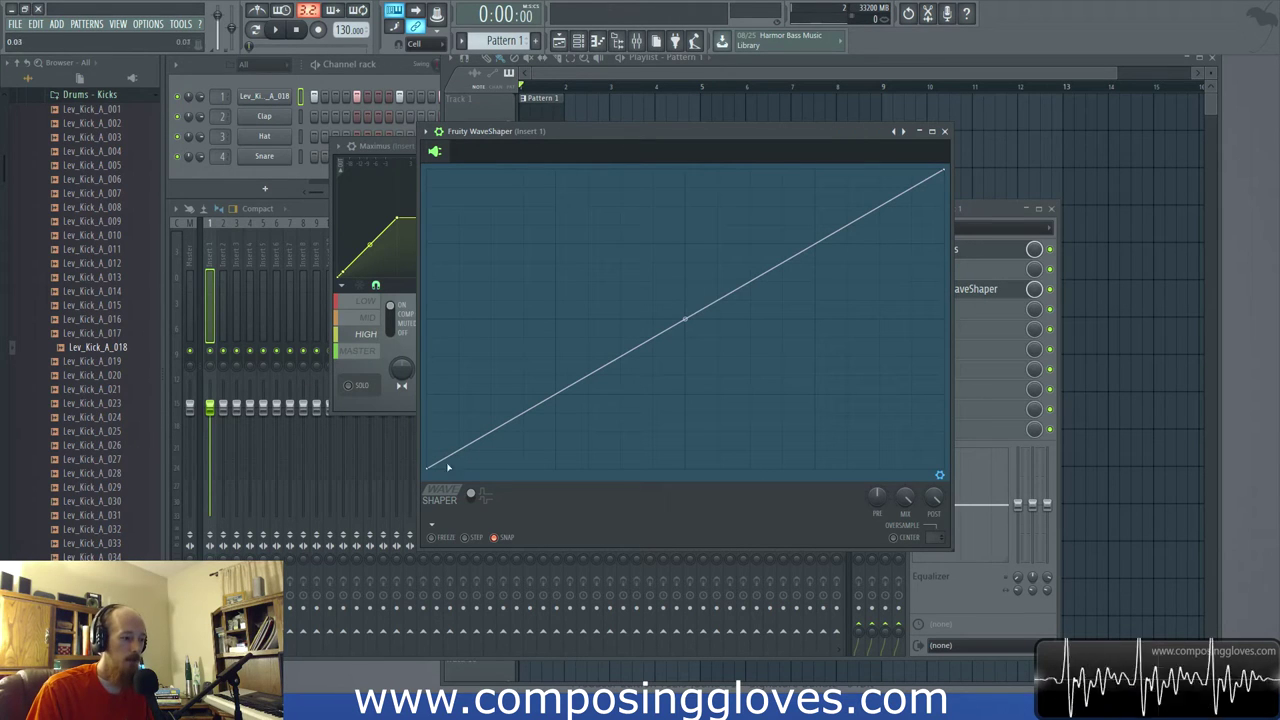
{"action": "right_click", "coordinate": [490, 432]}
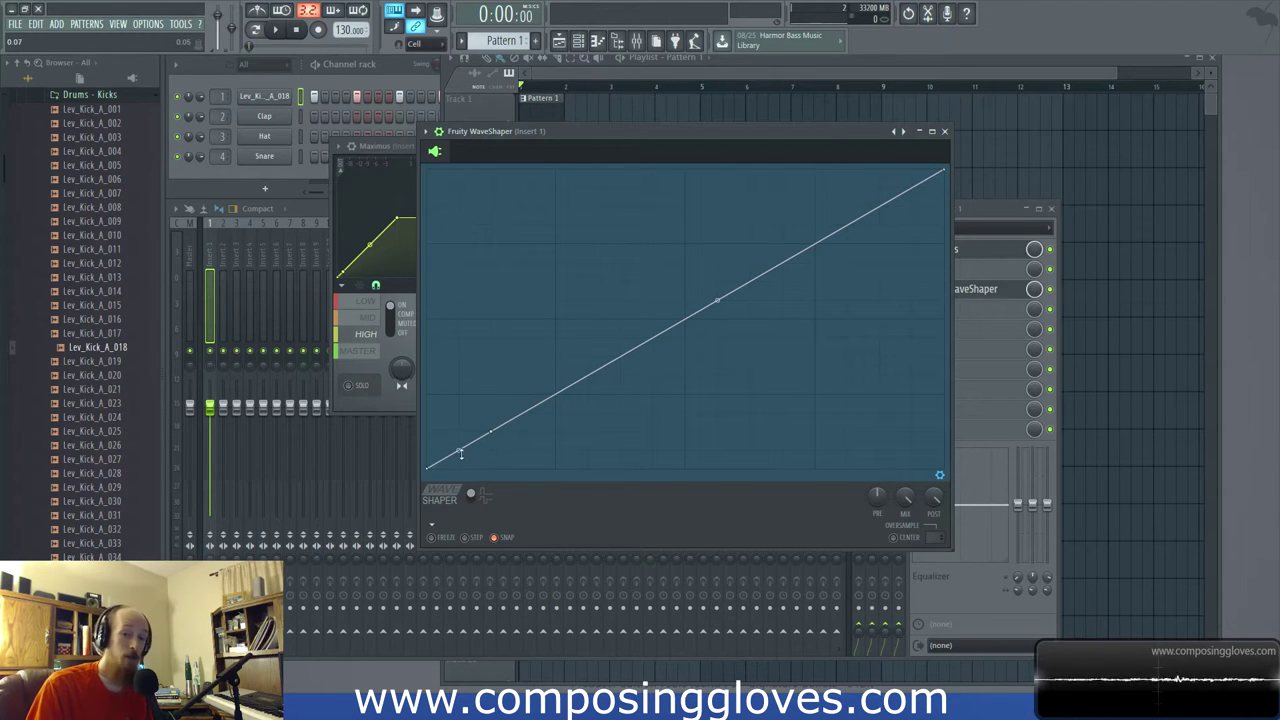
{"action": "left_click", "coordinate": [349, 406]}
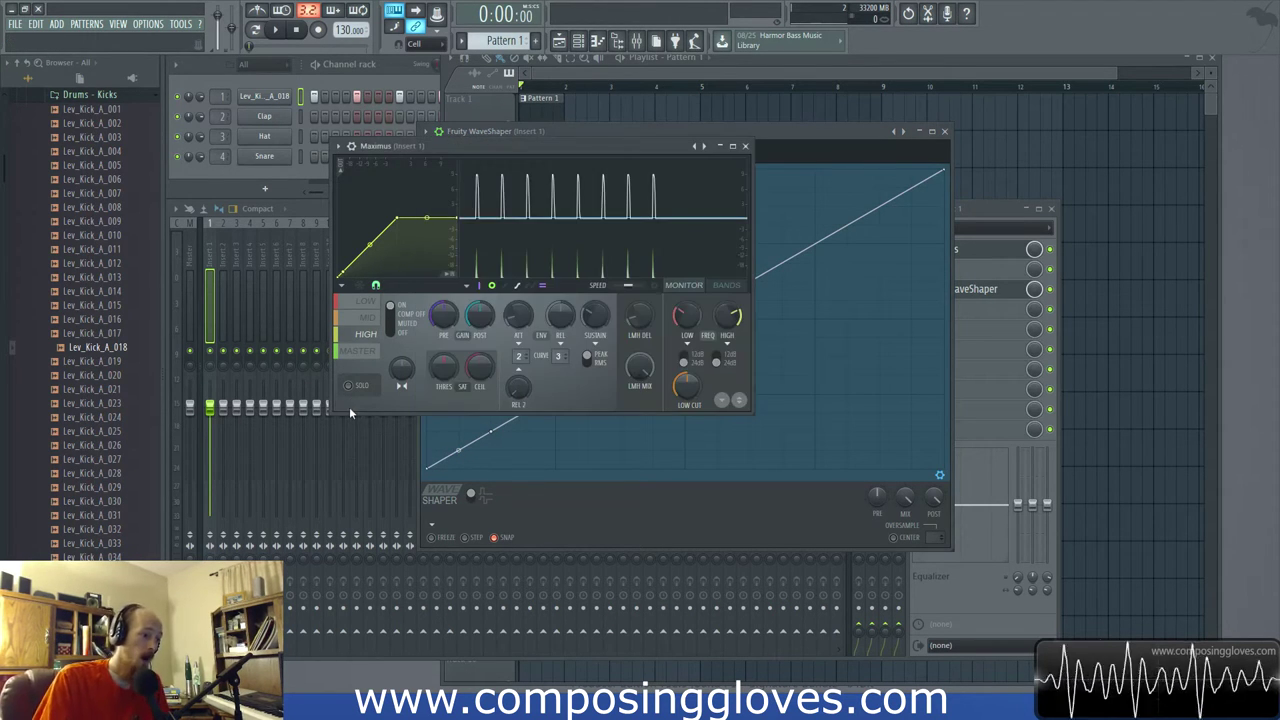
Place the drum loop Lev_Toploop_128_027 from the 128 bpm full loops at the start of playlist Track 2 and open its channel settings
{"action": "left_click", "coordinate": [677, 117]}
{"action": "scroll", "coordinate": [100, 270], "scroll_direction": "up", "scroll_amount": 4}
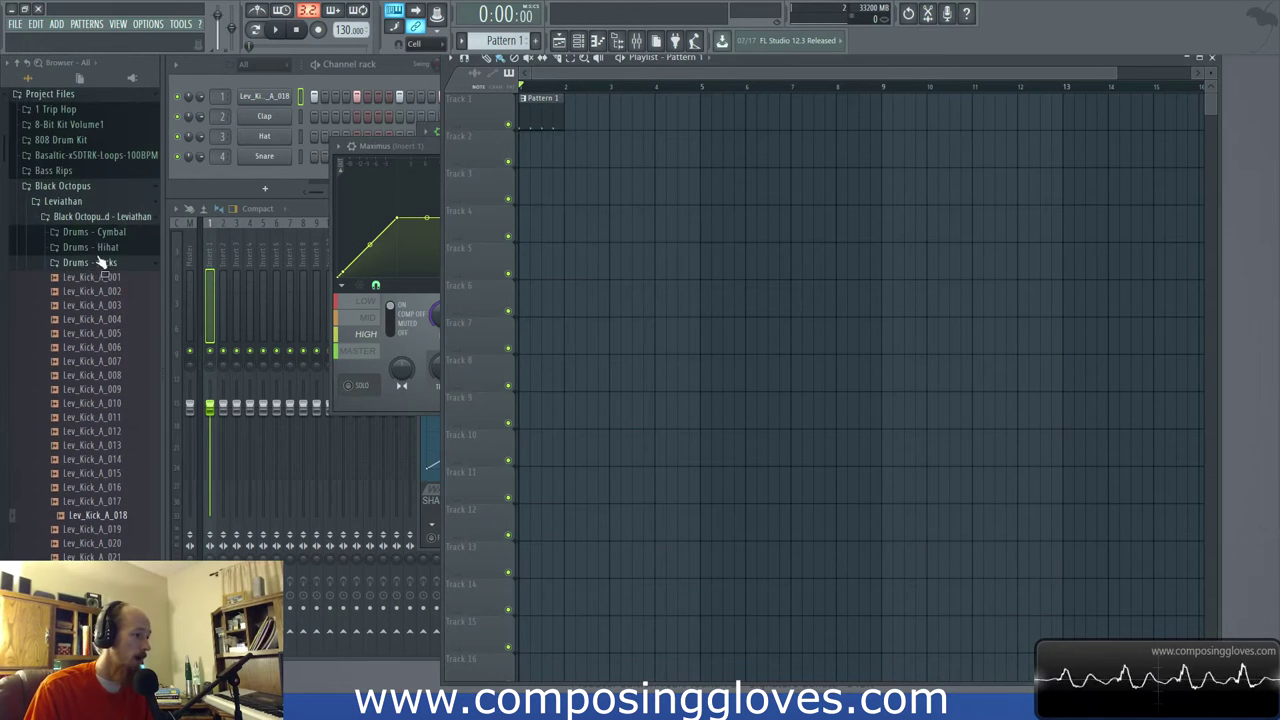
{"action": "left_click", "coordinate": [98, 254]}
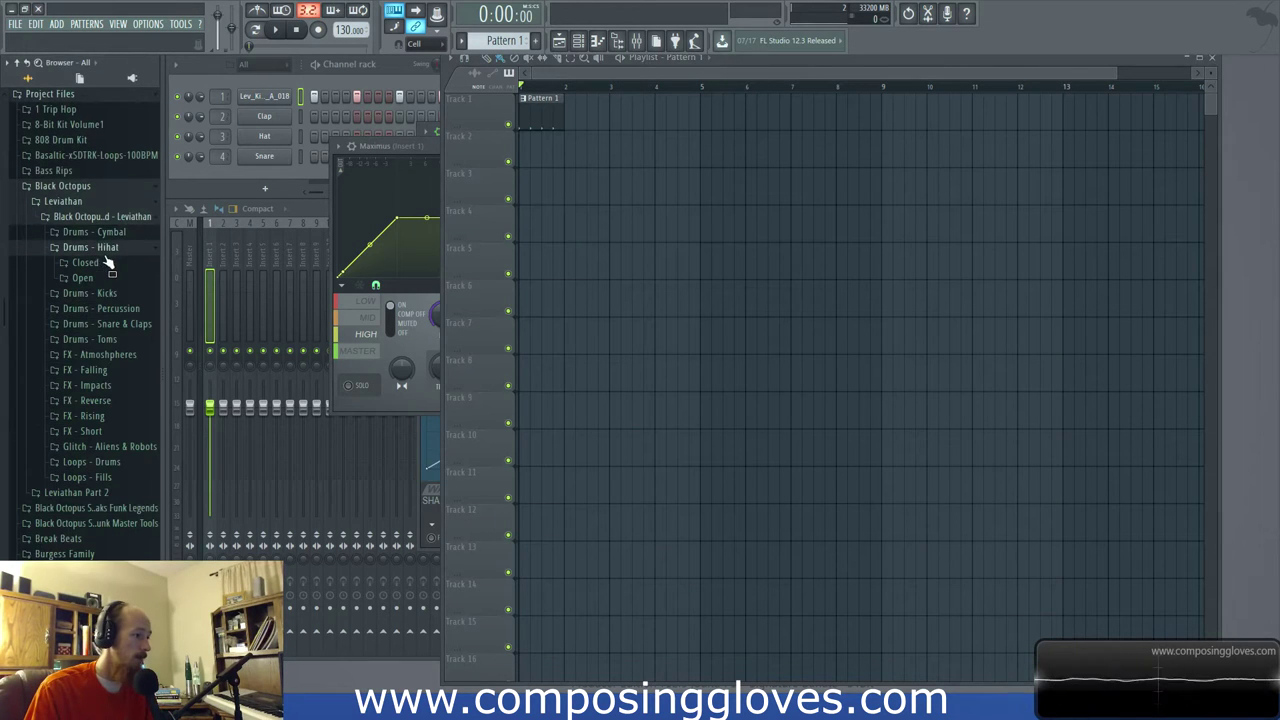
{"action": "left_click", "coordinate": [120, 464]}
{"action": "left_click", "coordinate": [123, 495]}
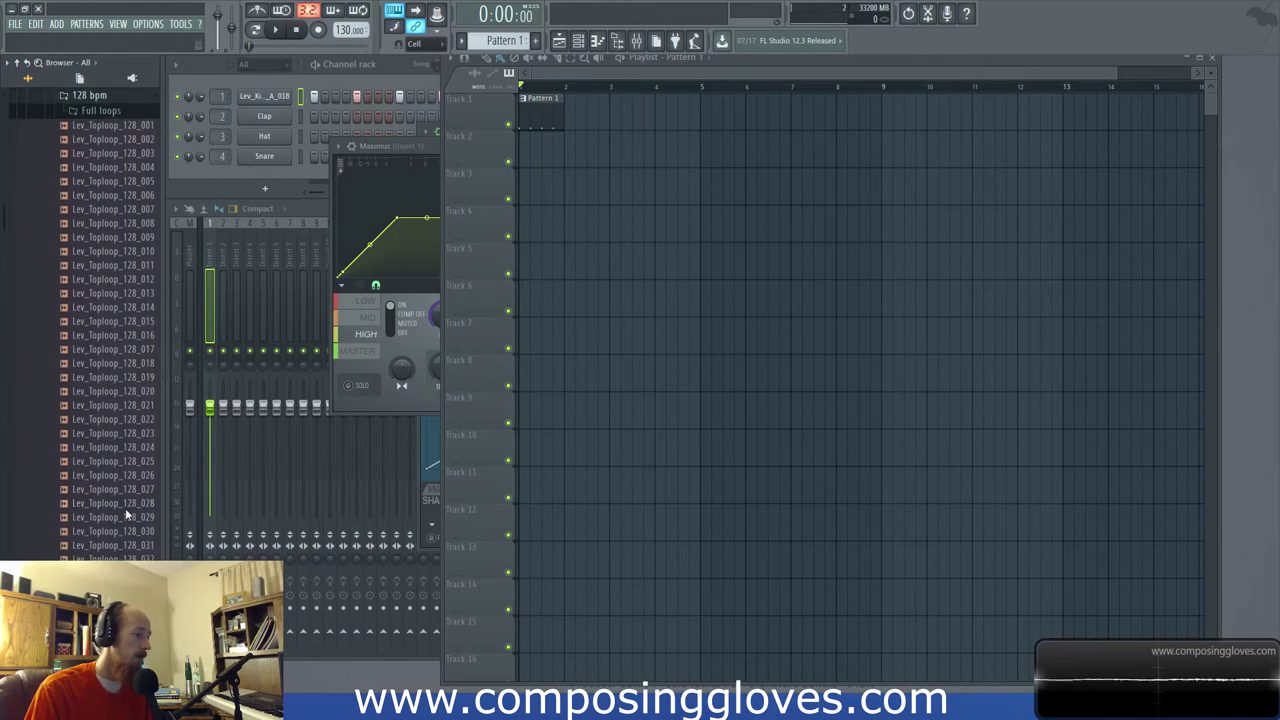
{"action": "scroll", "coordinate": [125, 508], "scroll_direction": "down", "scroll_amount": 4}
{"action": "left_click_drag", "start_coordinate": [100, 322], "coordinate": [540, 155]}
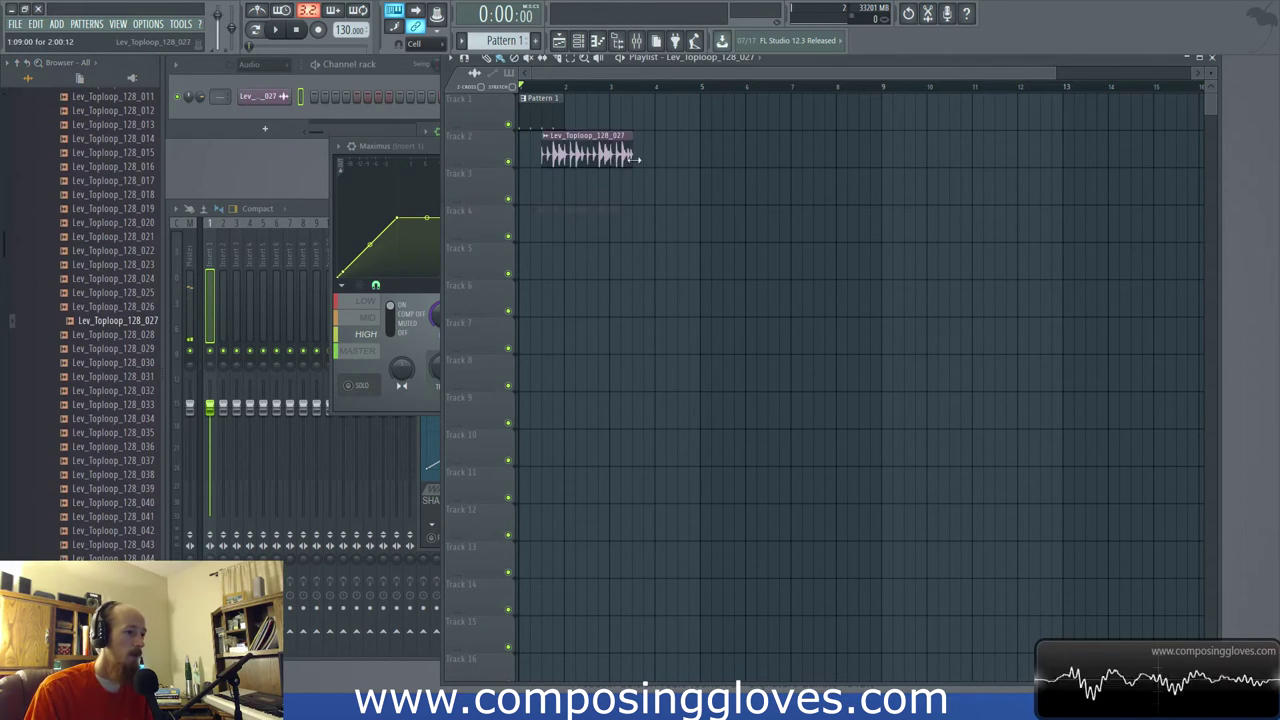
{"action": "double_click", "coordinate": [565, 150]}
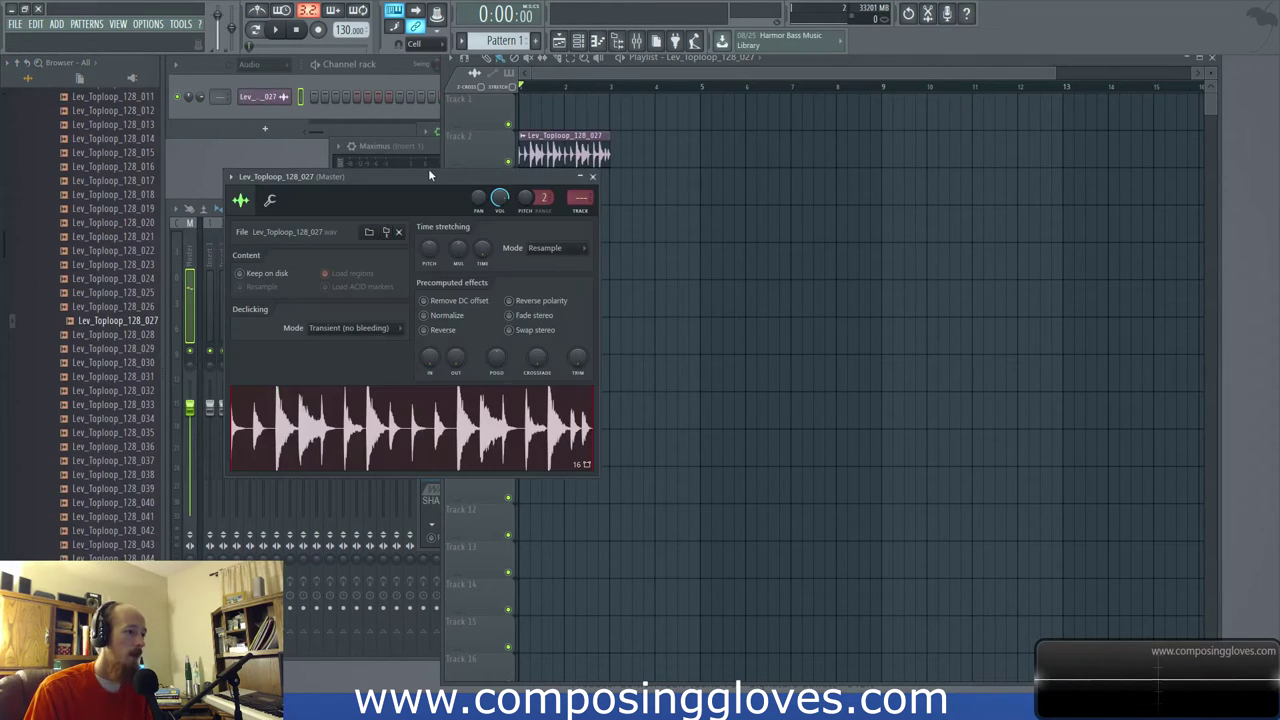
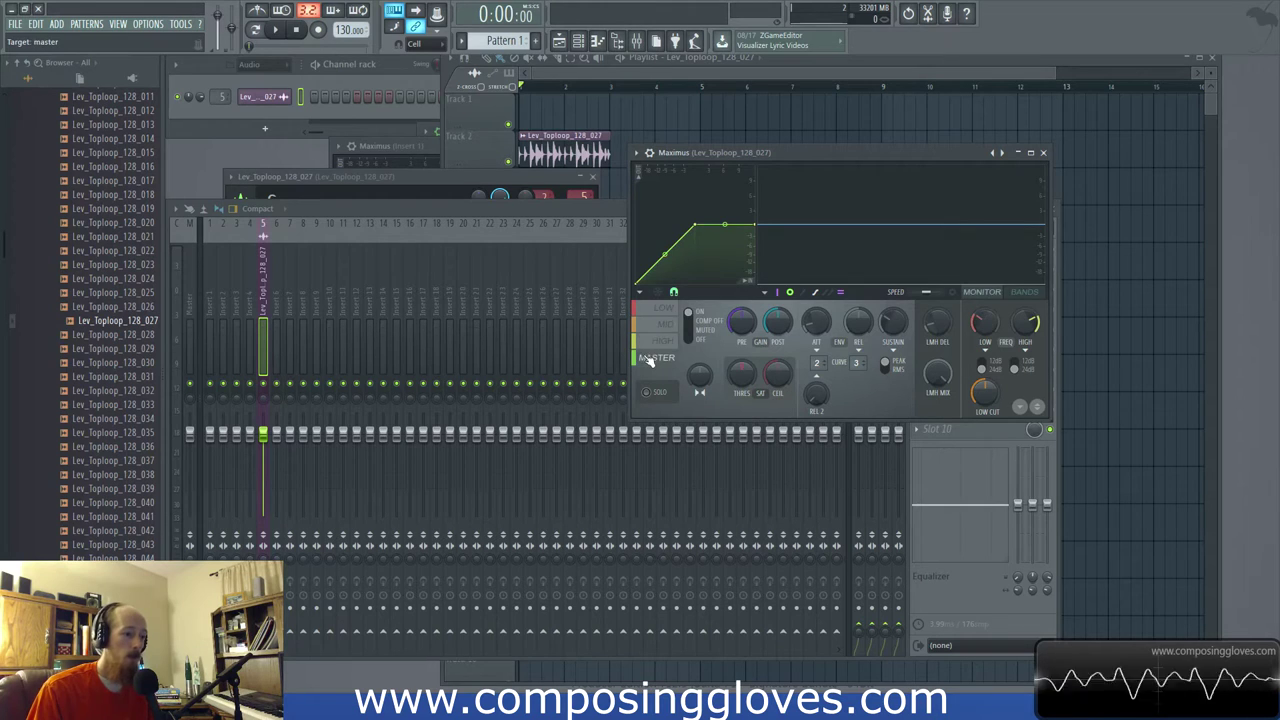
Play the drum loop briefly through the Maximus master band and reopen the clip's channel settings
{"action": "key", "text": "space"}
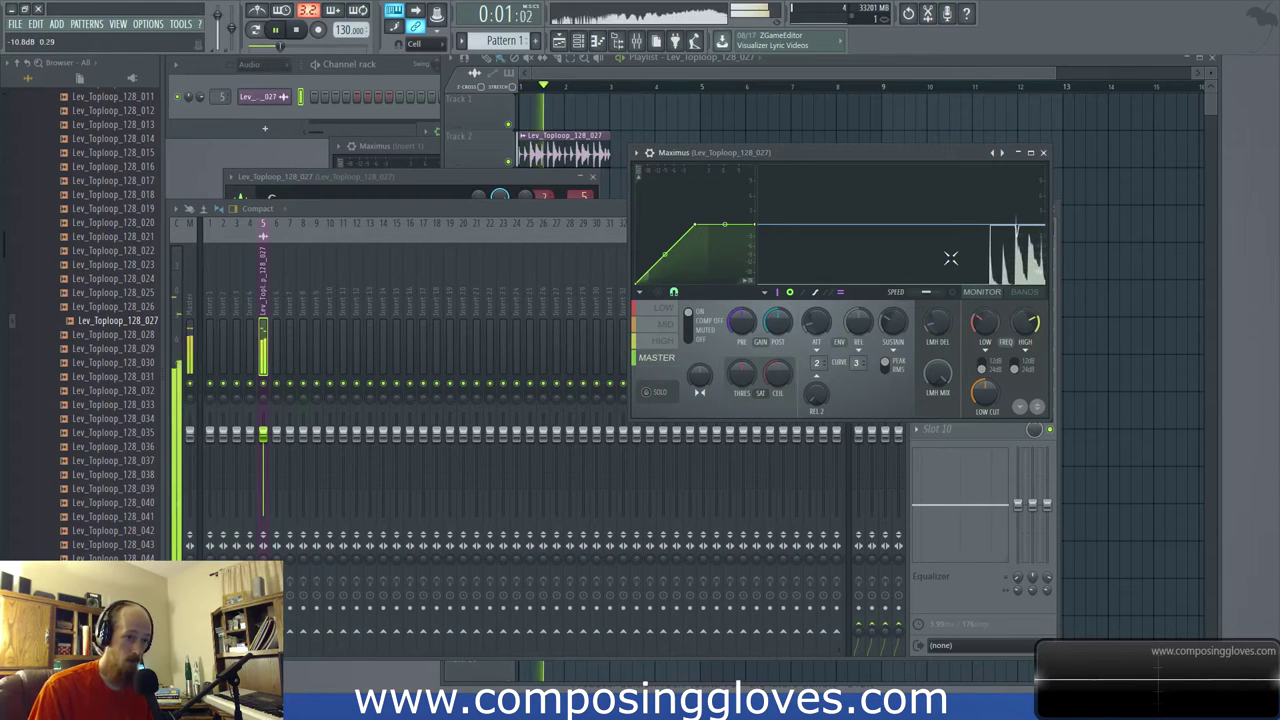
{"action": "key", "text": "space"}
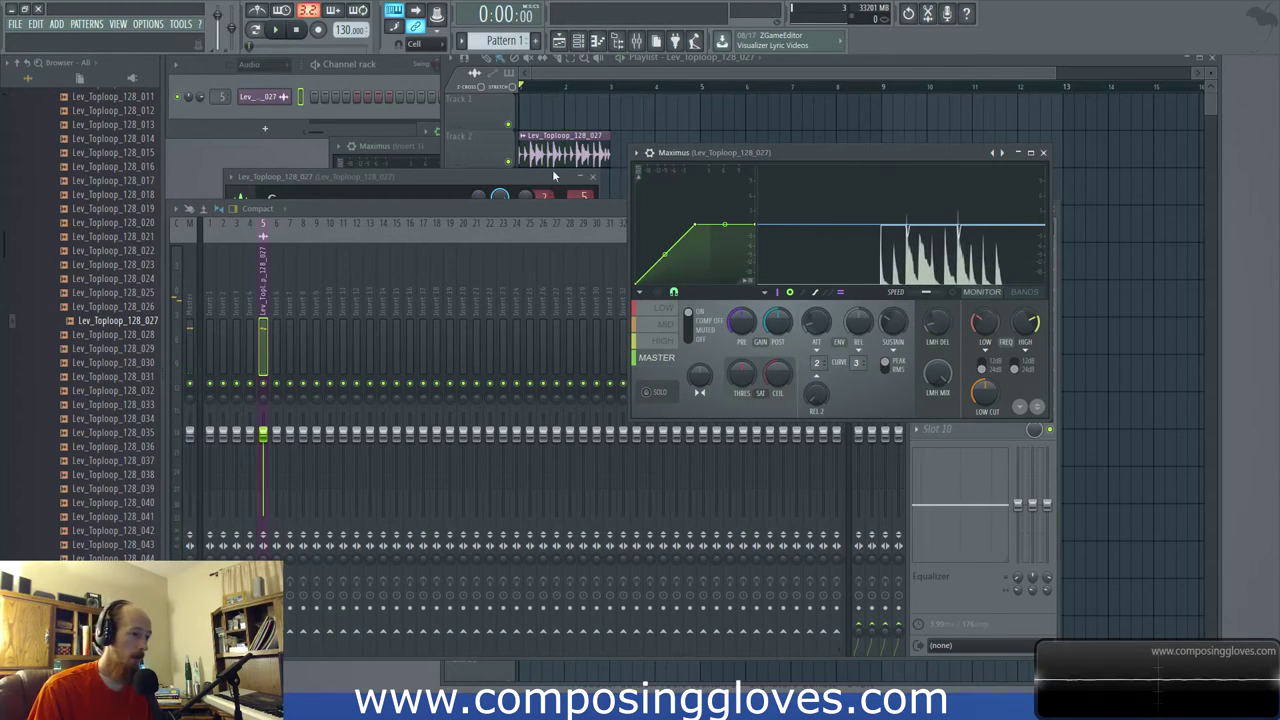
{"action": "double_click", "coordinate": [565, 152]}
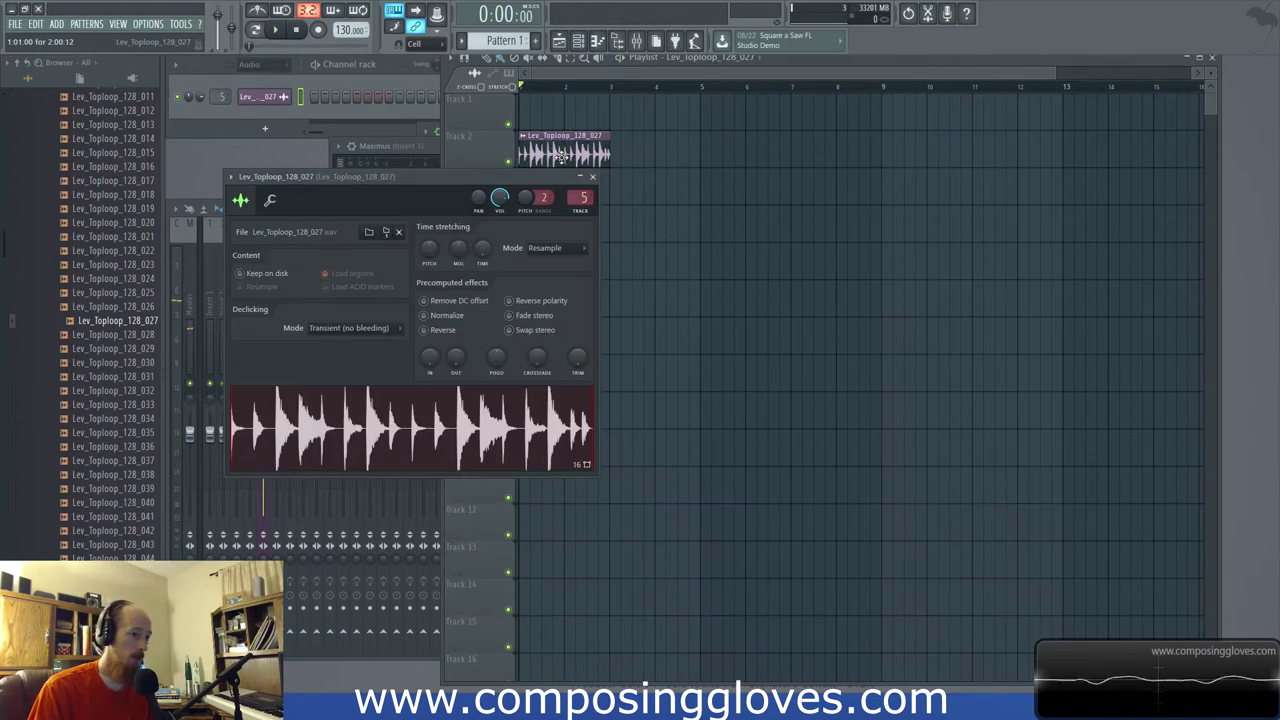
Reopen Maximus from the drum loop's mixer track and reposition its window
{"action": "left_click", "coordinate": [648, 40]}
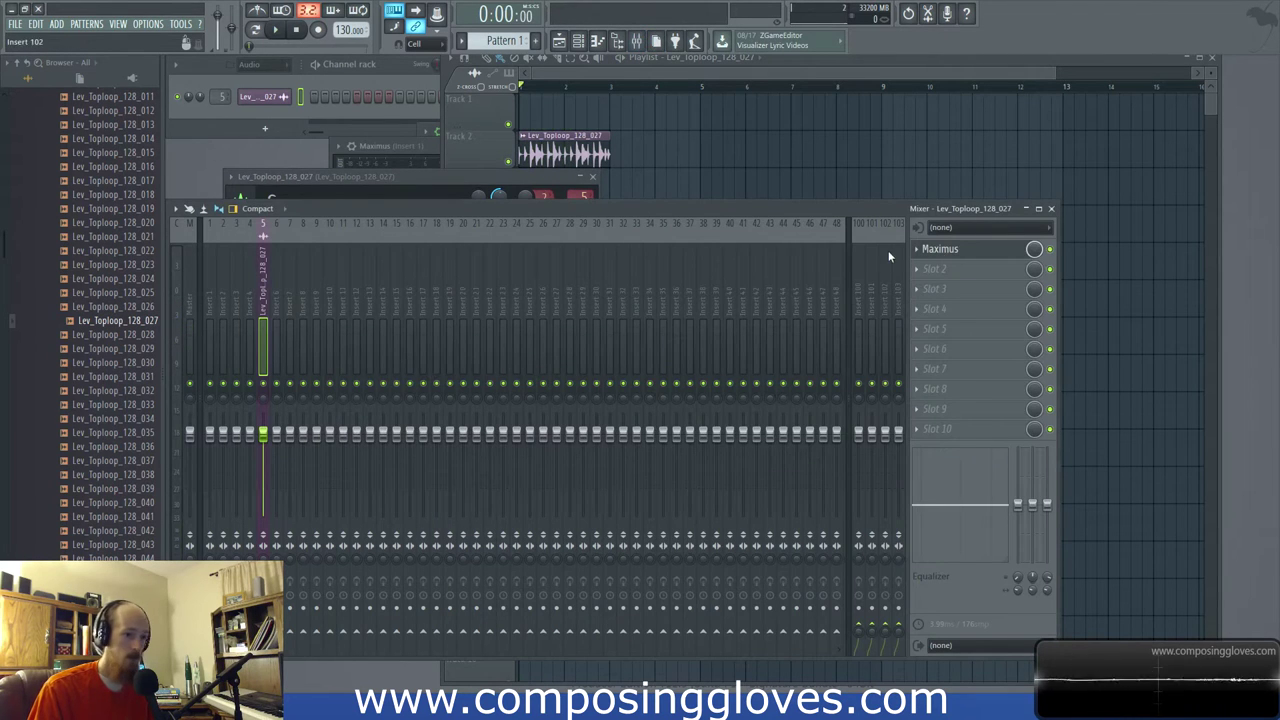
{"action": "left_click", "coordinate": [945, 249]}
{"action": "left_click_drag", "start_coordinate": [905, 163], "coordinate": [927, 138]}
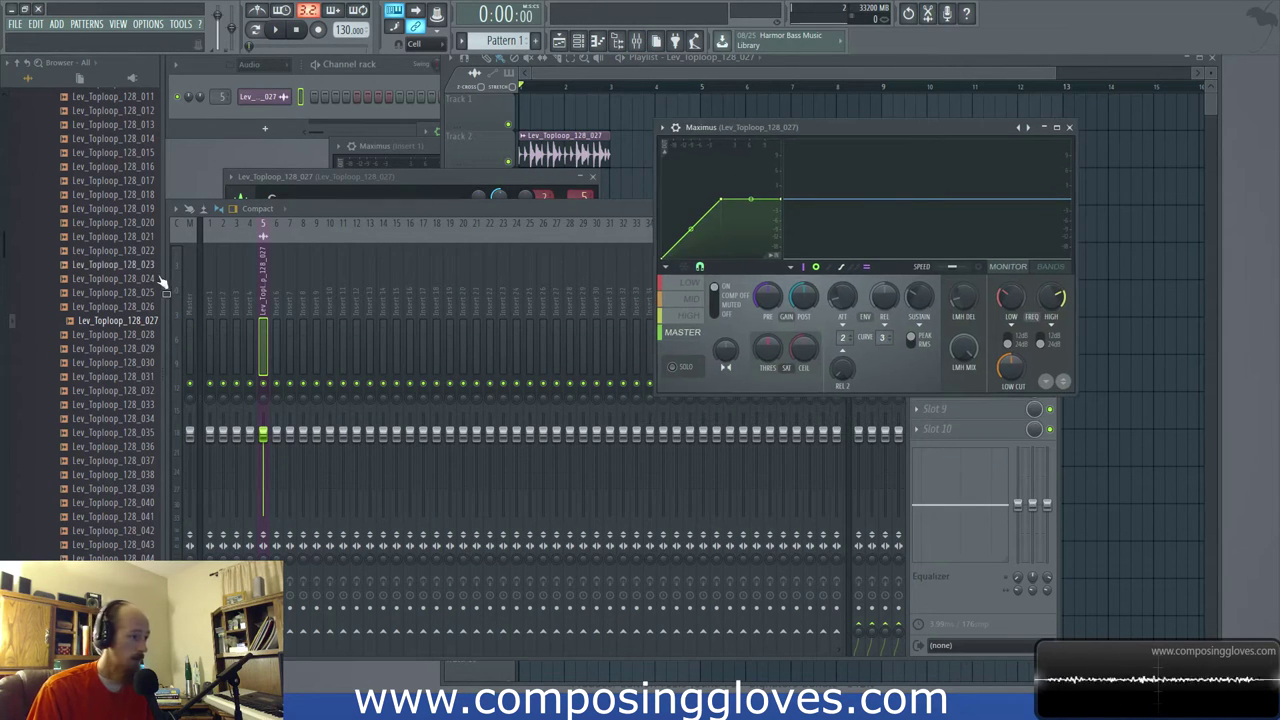
Check the Fruity Limiter on the master track, close it, and return to the drum loop's Maximus
{"action": "left_click", "coordinate": [193, 286]}
{"action": "left_click", "coordinate": [959, 429]}
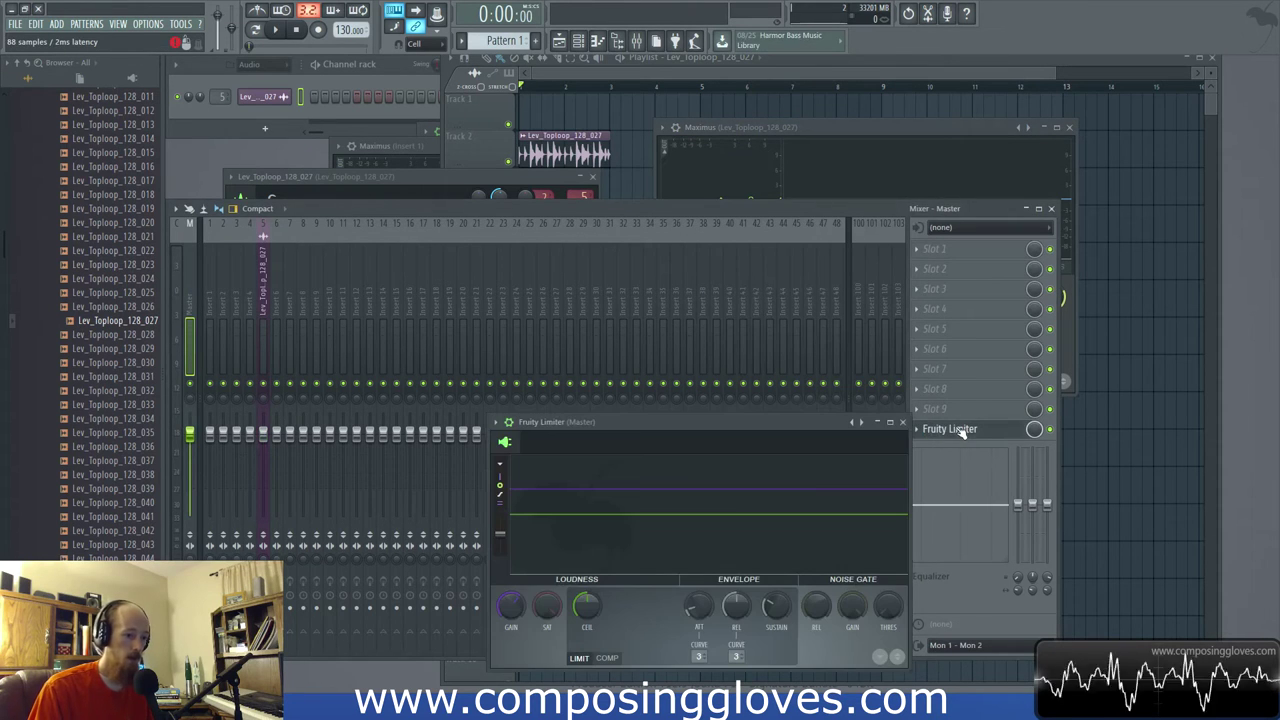
{"action": "left_click", "coordinate": [902, 421]}
{"action": "left_click", "coordinate": [924, 150]}
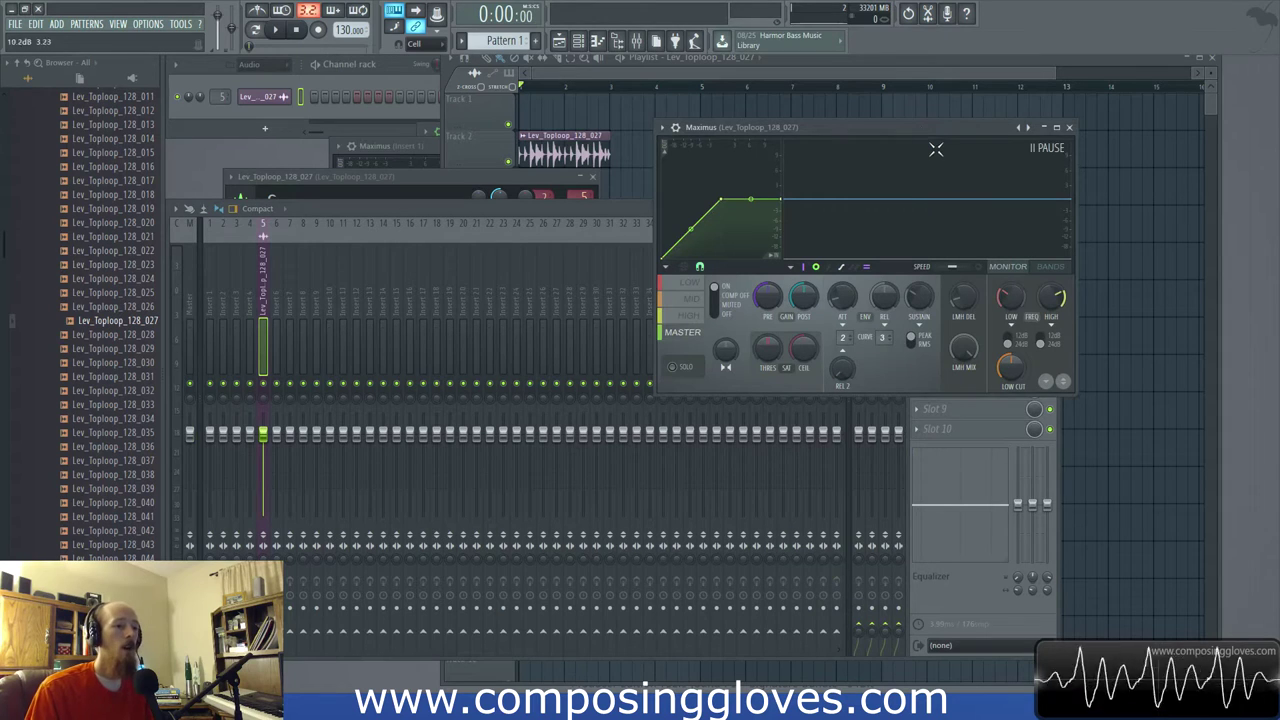
Play the drum loop through Maximus and compare its high and mid band waveforms with the master
{"action": "key", "text": "space"}
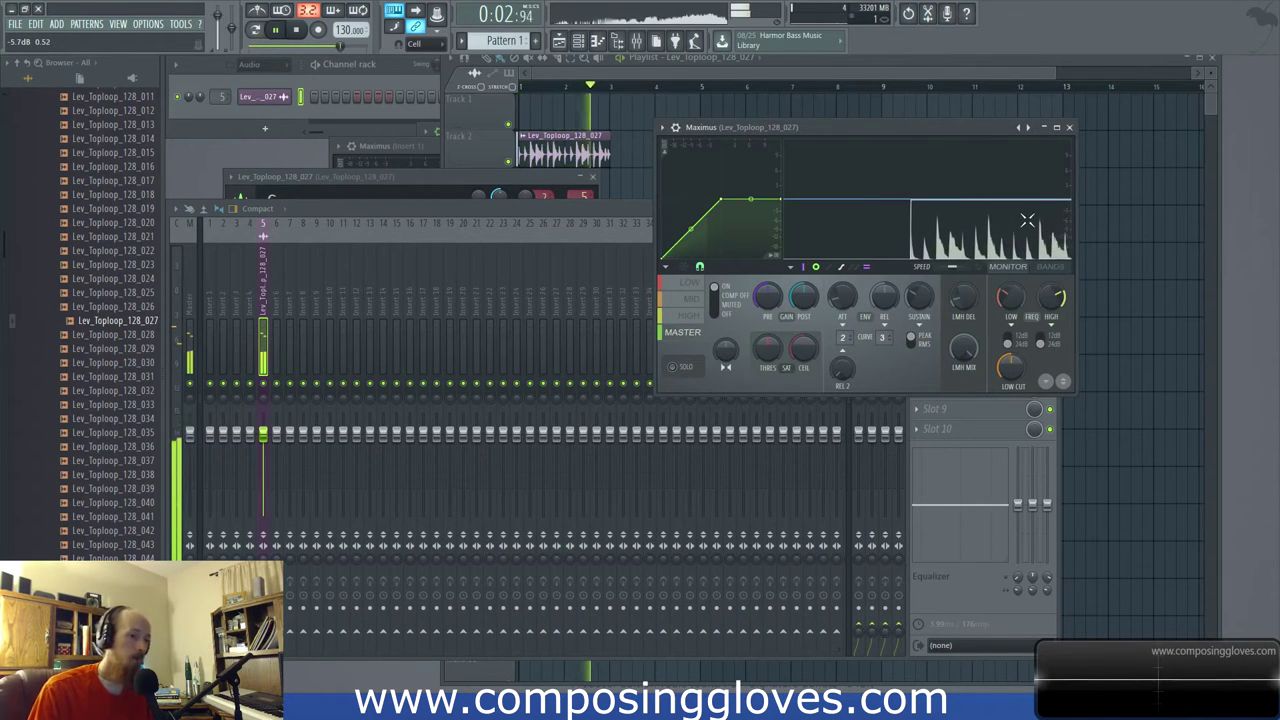
{"action": "key", "text": "space"}
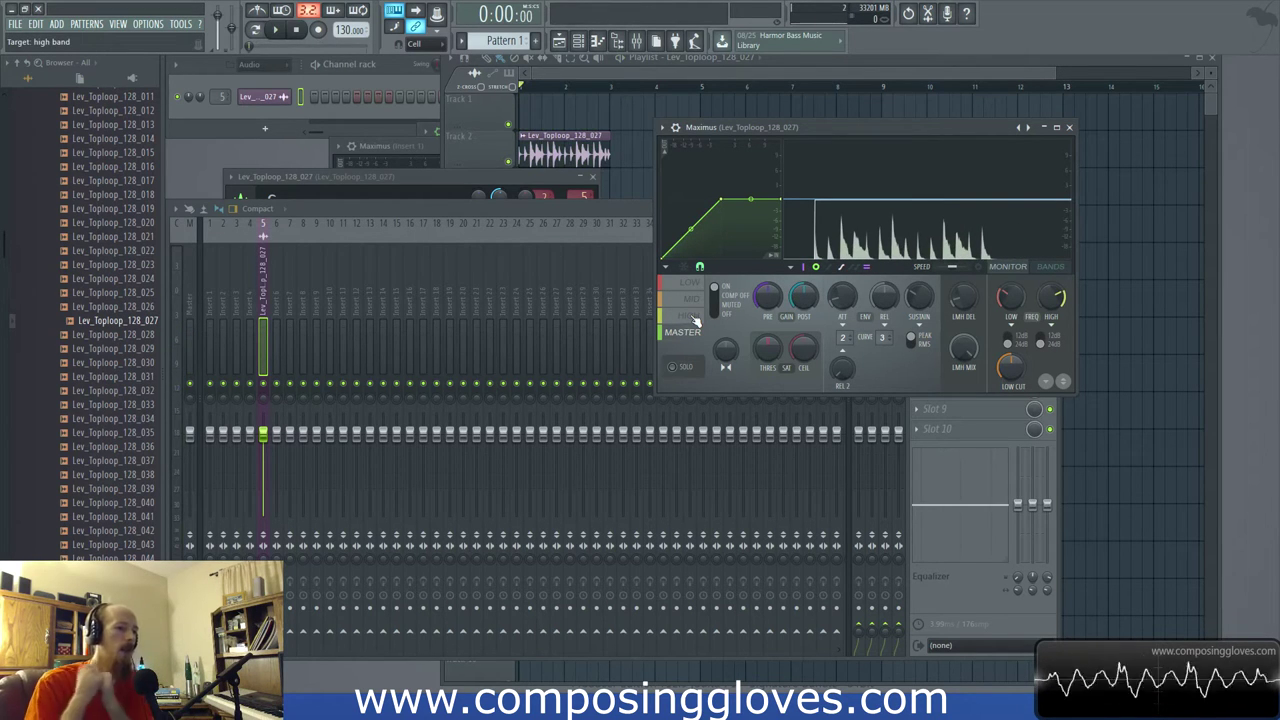
{"action": "left_click", "coordinate": [694, 317]}
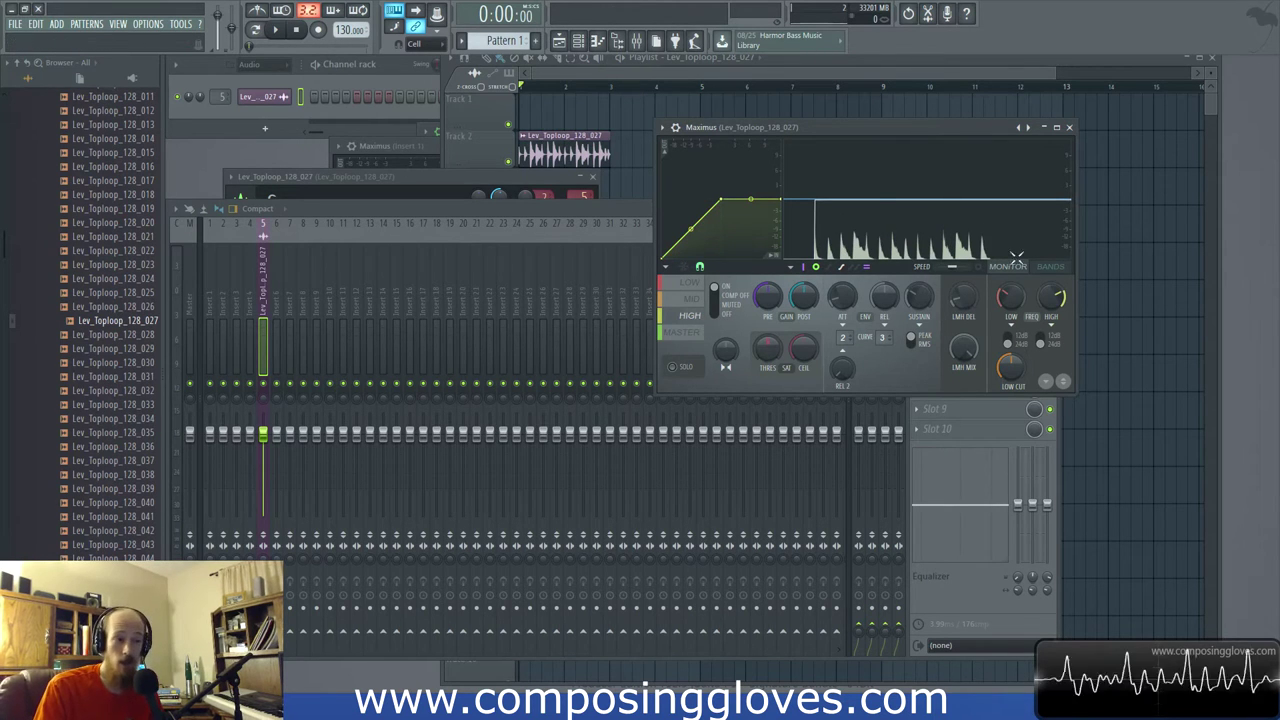
{"action": "left_click", "coordinate": [691, 298]}
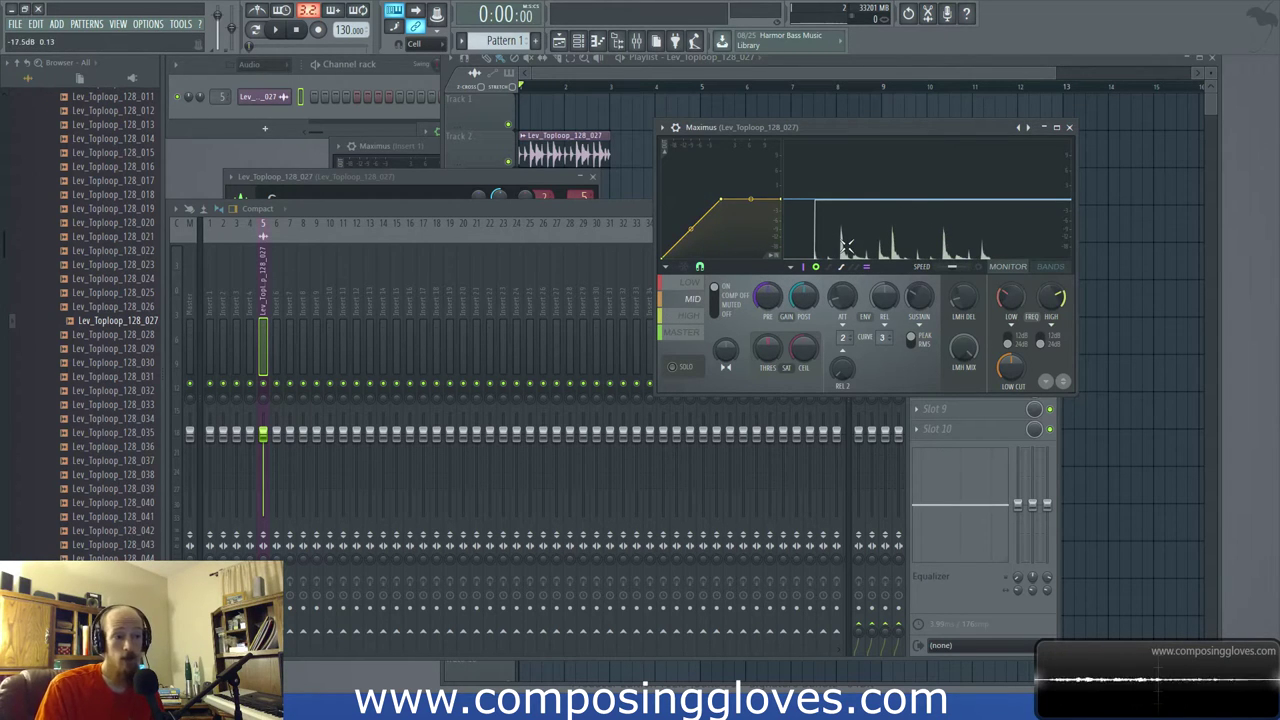
{"action": "left_click", "coordinate": [683, 332]}
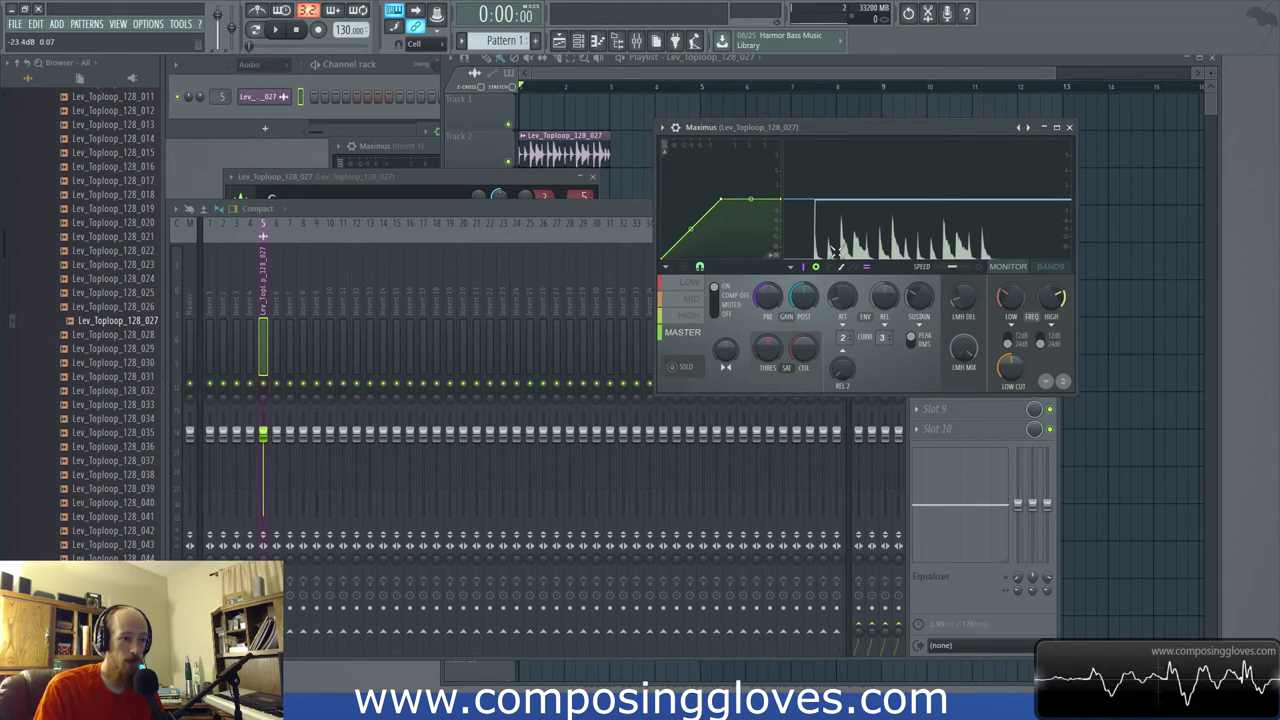
Examine how the loop's peaks differ between the high, mid, low and master bands, finishing on the low band
{"action": "left_click", "coordinate": [689, 318]}
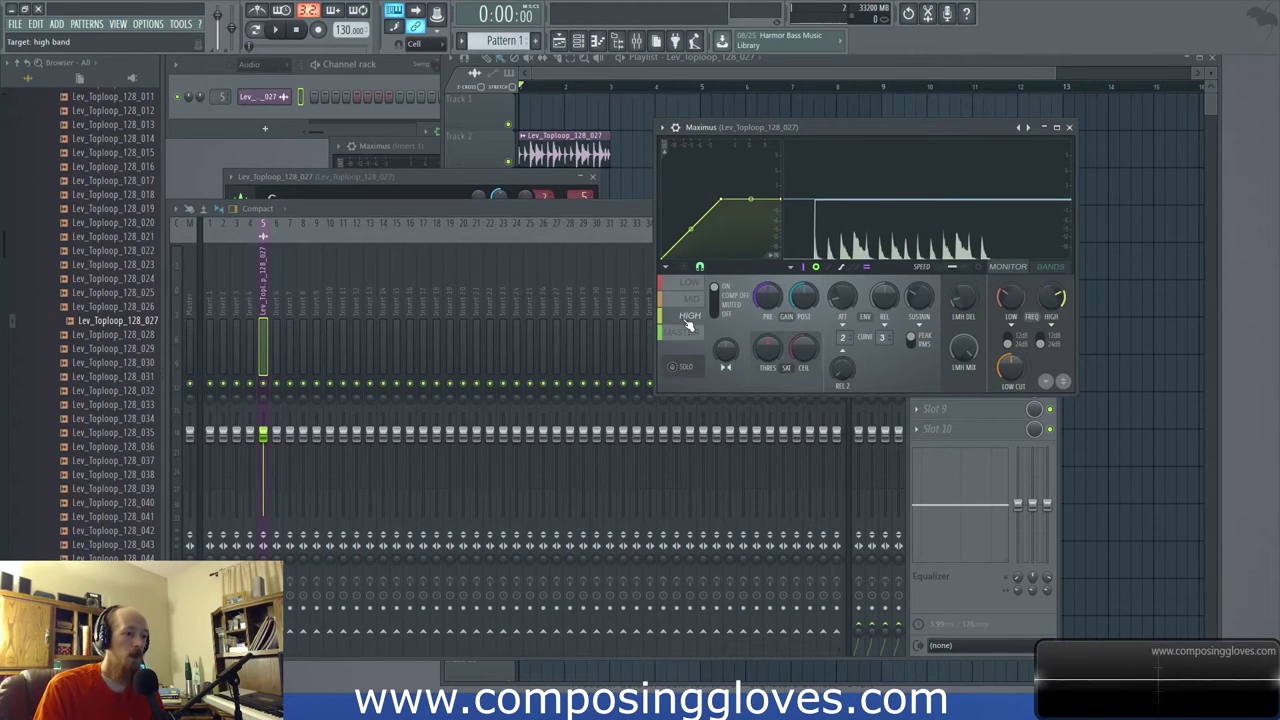
{"action": "left_click", "coordinate": [693, 303]}
{"action": "left_click", "coordinate": [683, 319]}
{"action": "left_click", "coordinate": [689, 303]}
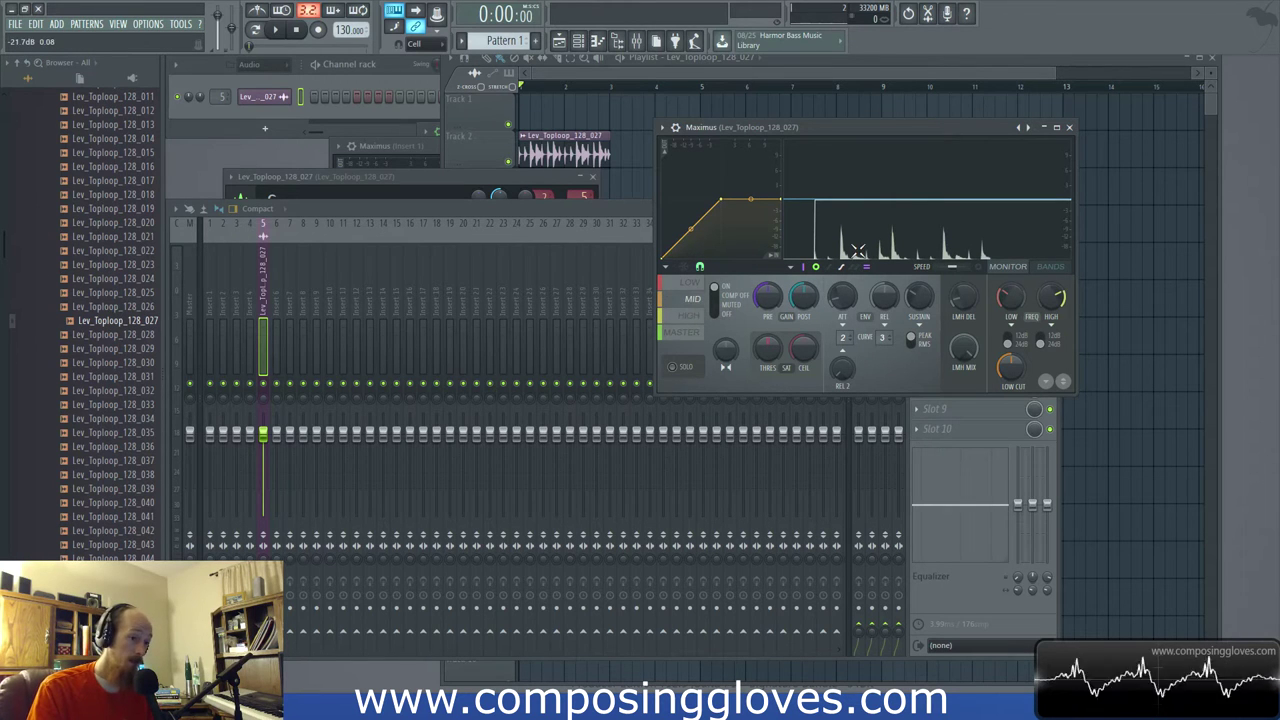
{"action": "left_click", "coordinate": [695, 285]}
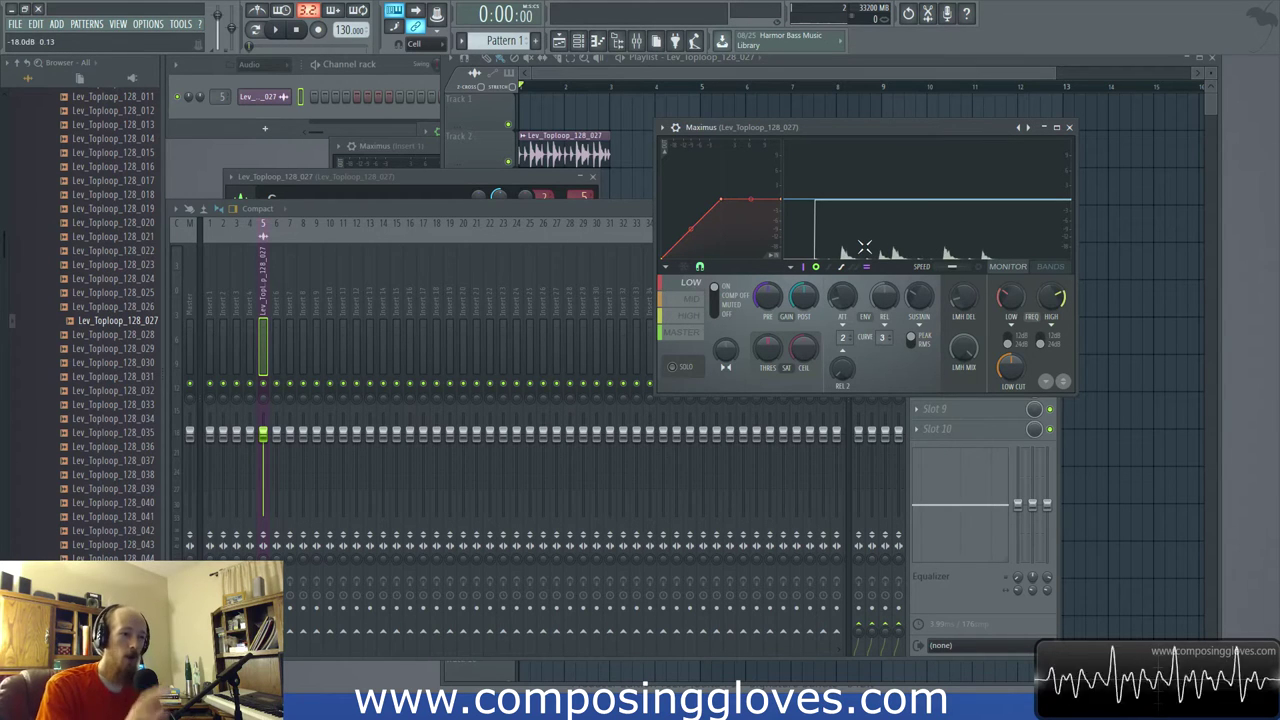
{"action": "left_click", "coordinate": [677, 334]}
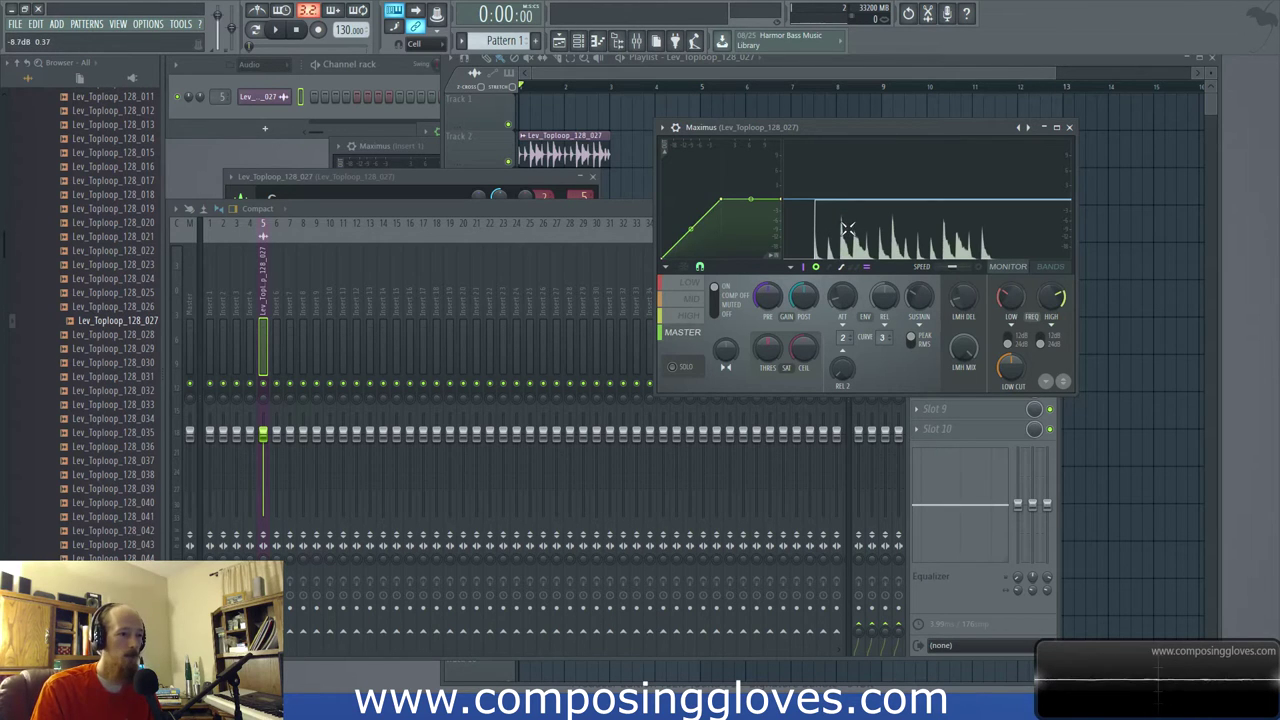
{"action": "left_click", "coordinate": [703, 286]}
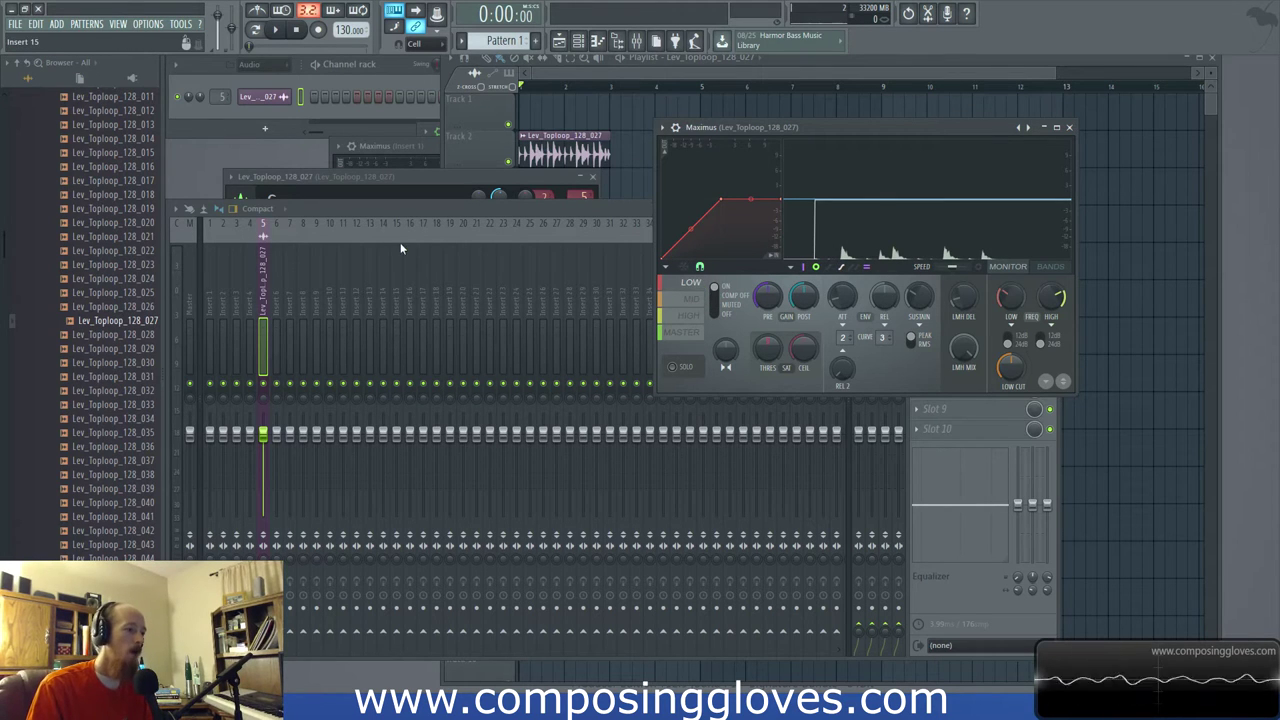
Check the drum loop's full waveform in its channel settings and return to Maximus
{"action": "left_click", "coordinate": [450, 186]}
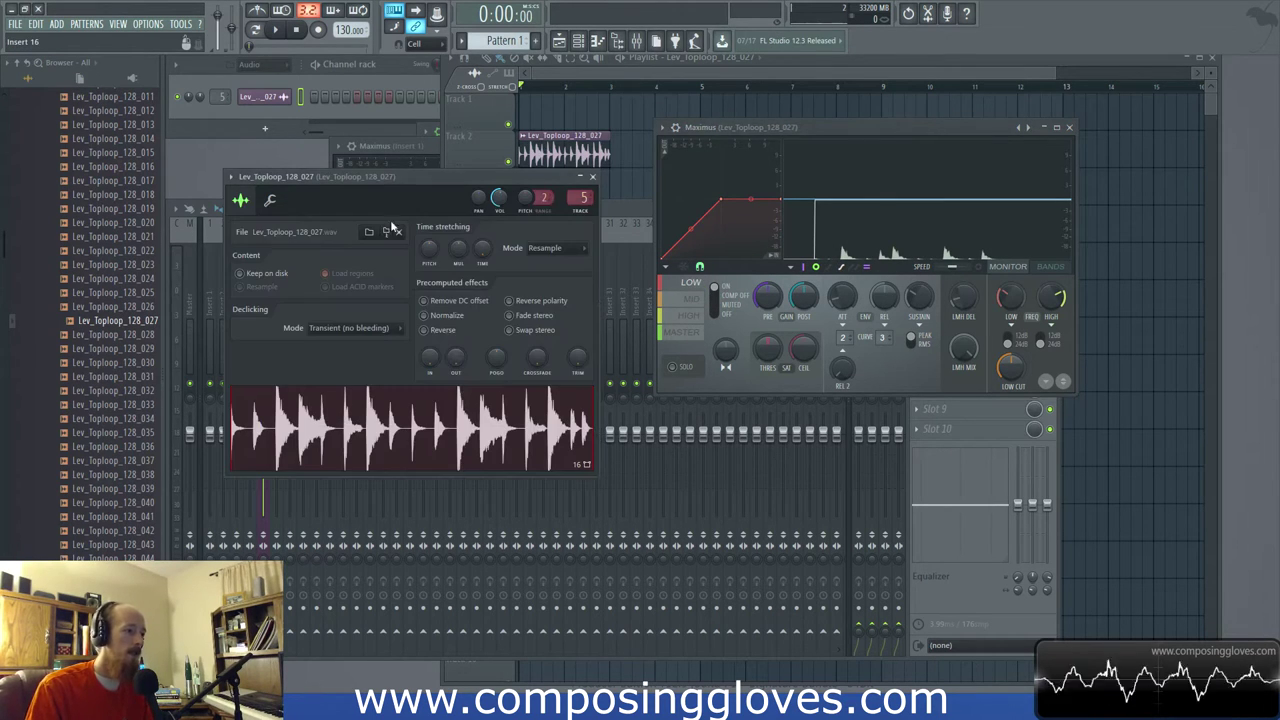
{"action": "left_click", "coordinate": [629, 208]}
{"action": "left_click", "coordinate": [822, 124]}
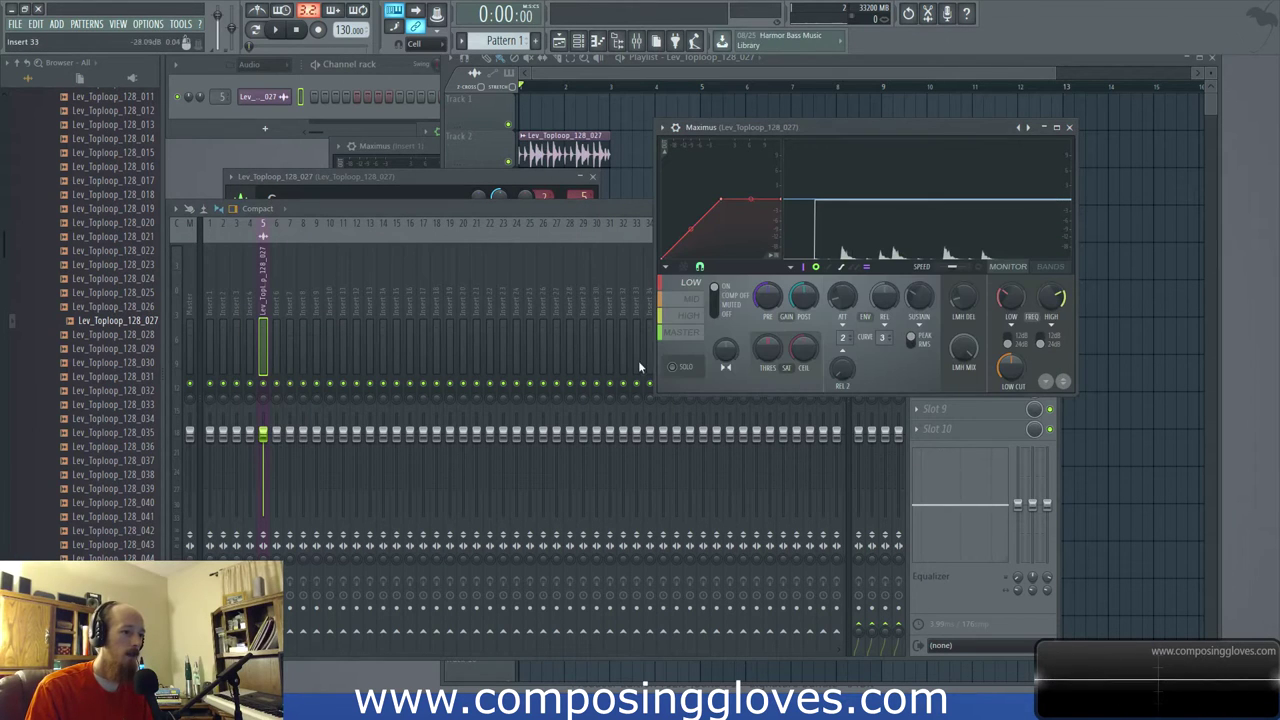
Enlarge the Maximus window, move it up, and switch to the high band curve
{"action": "left_click_drag", "start_coordinate": [655, 391], "coordinate": [252, 660]}
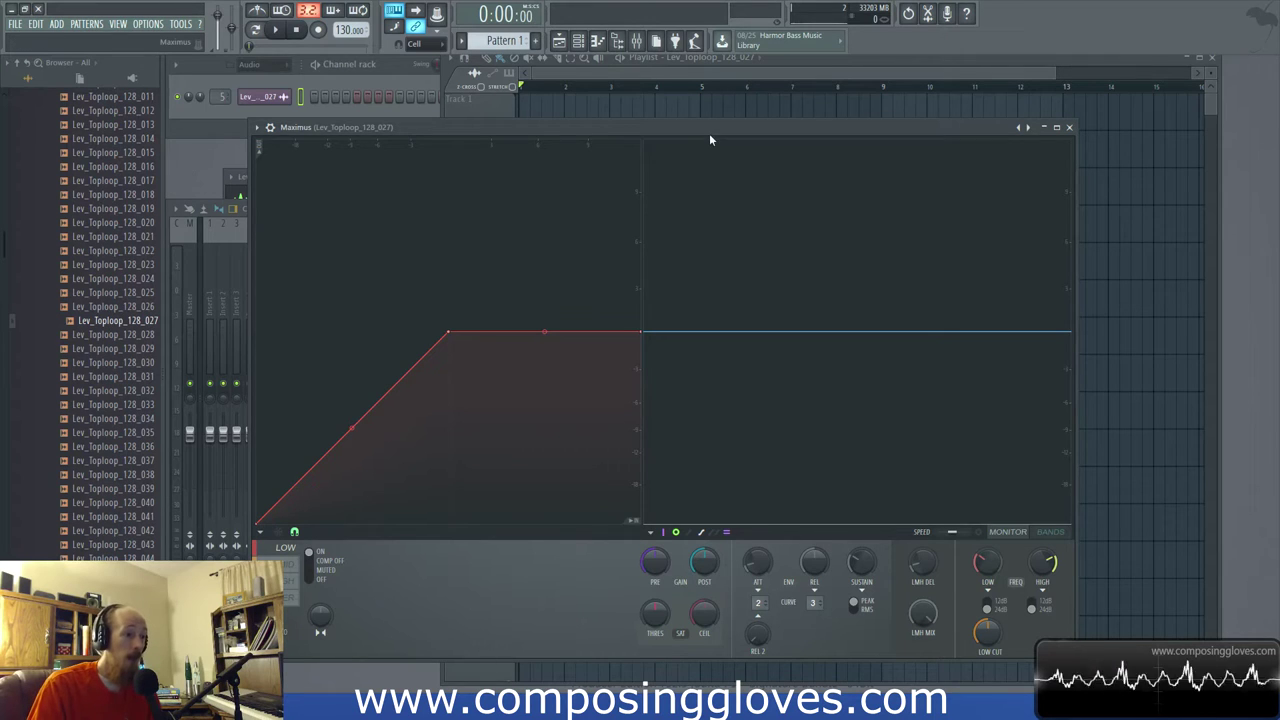
{"action": "left_click_drag", "start_coordinate": [709, 131], "coordinate": [715, 92]}
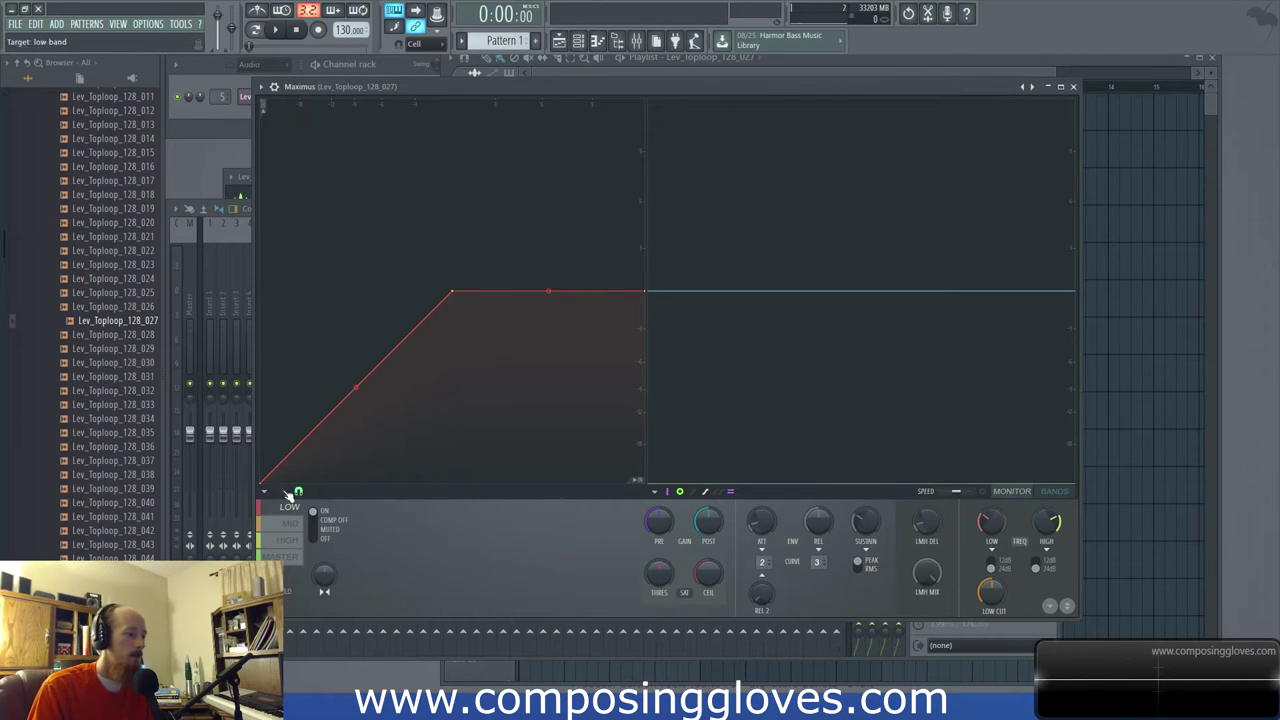
{"action": "left_click", "coordinate": [290, 524]}
{"action": "left_click", "coordinate": [291, 541]}
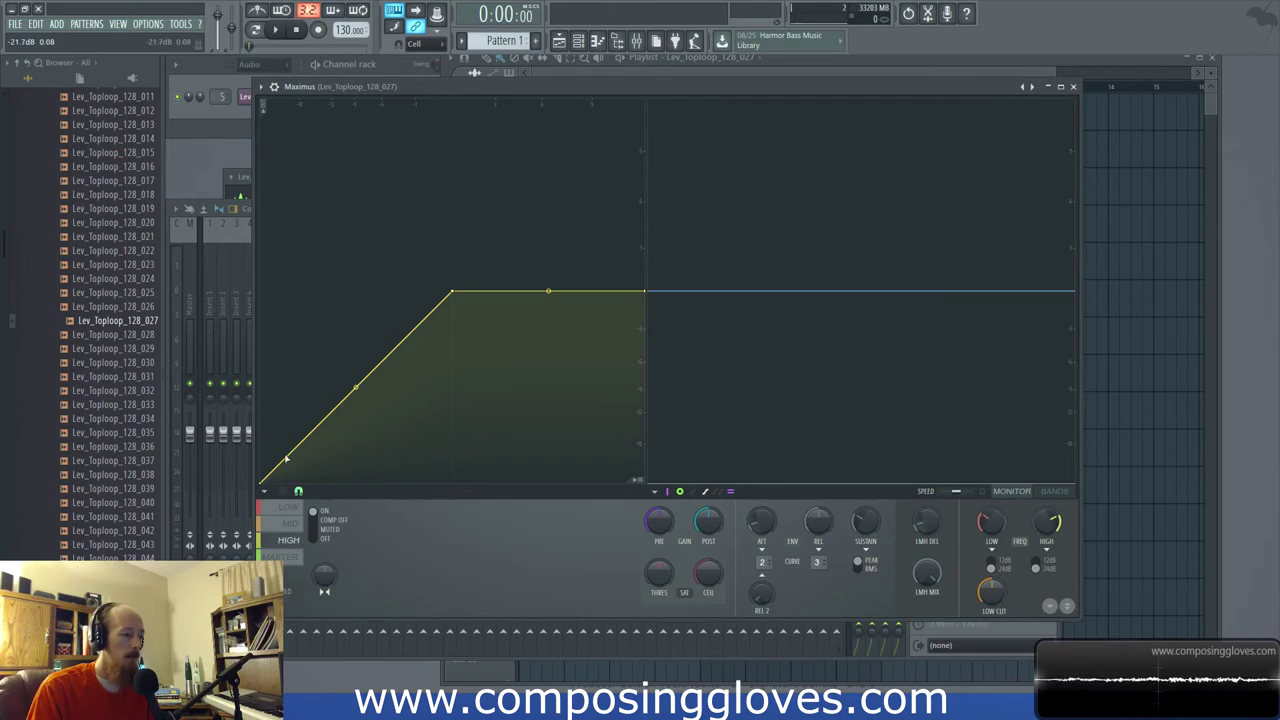
Add a point near the lower end of the high band curve and try bending the segment above it to 45% tension
{"action": "right_click", "coordinate": [305, 440]}
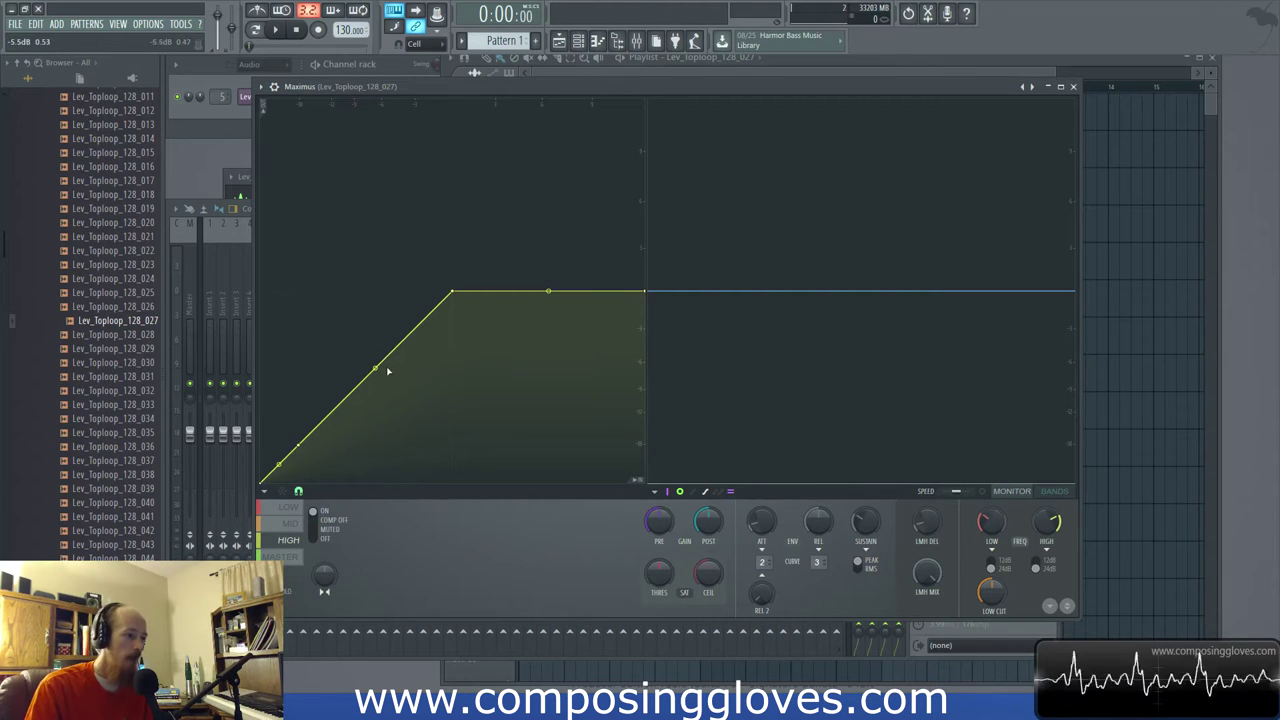
{"action": "left_click_drag", "start_coordinate": [373, 369], "coordinate": [376, 298]}
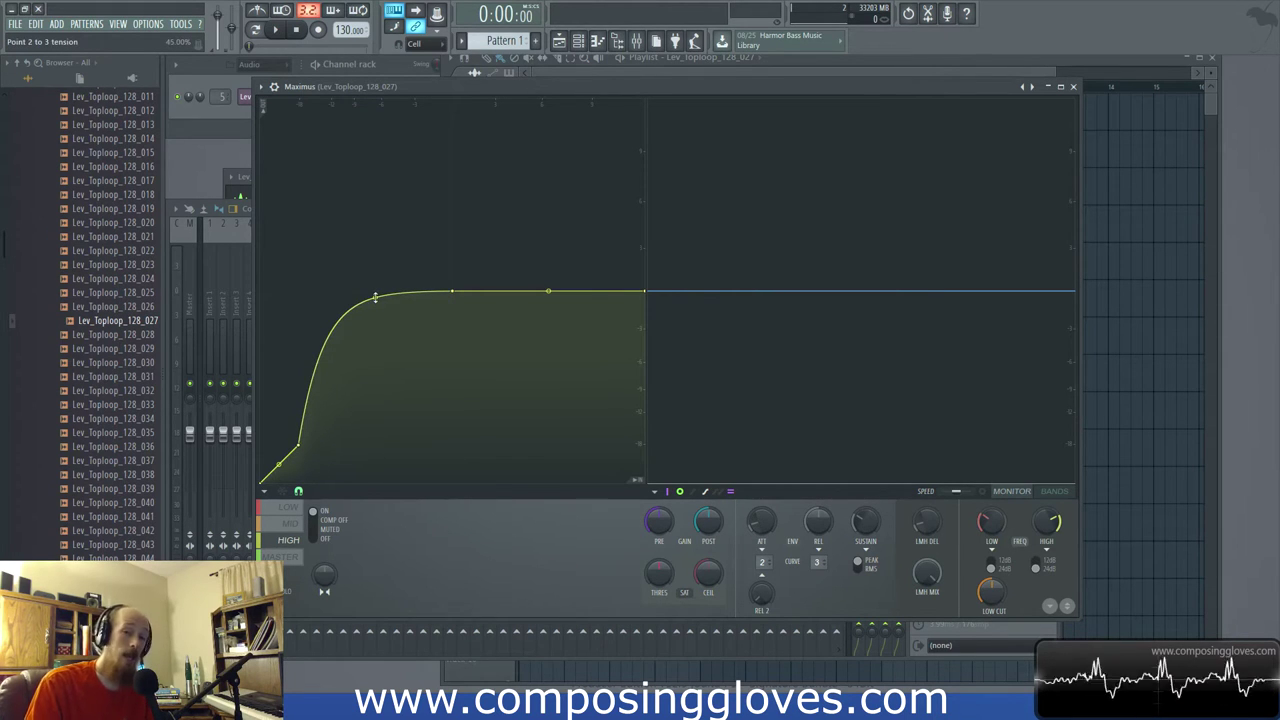
{"action": "left_click", "coordinate": [375, 297], "text": "alt"}
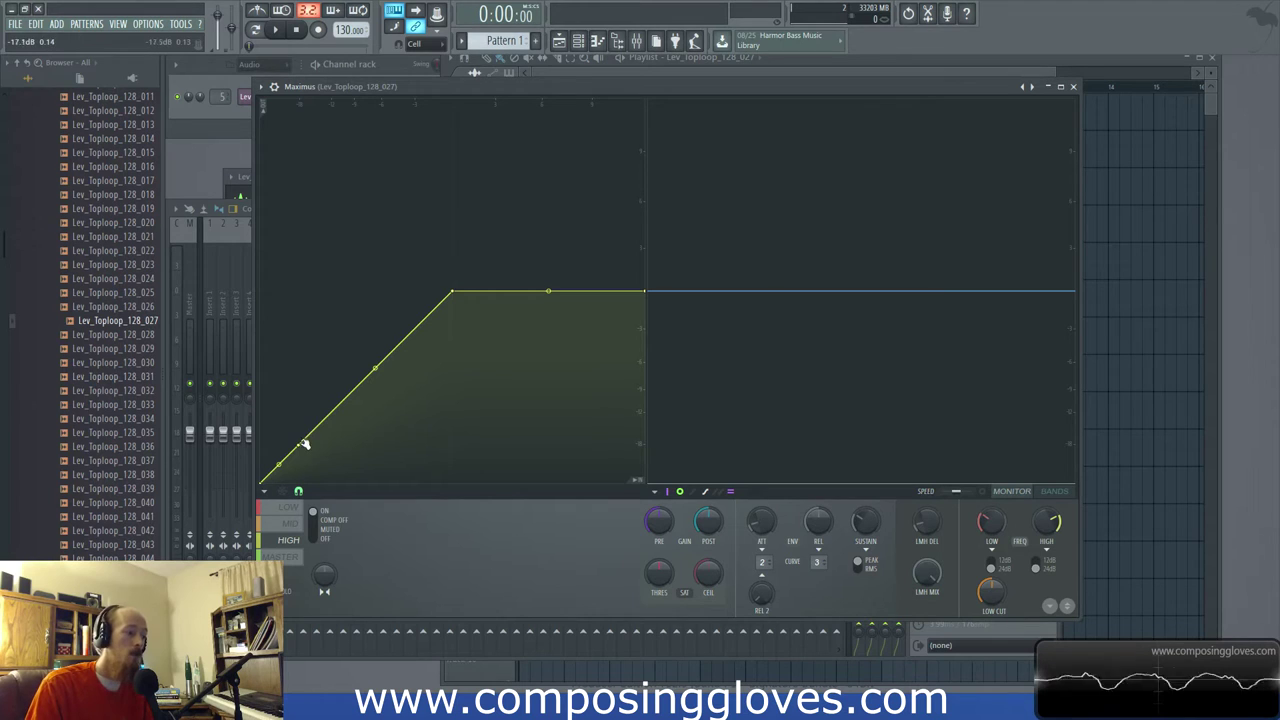
Shift the Maximus window slightly and delete the added point from the high band curve
{"action": "left_click_drag", "start_coordinate": [577, 84], "coordinate": [549, 78]}
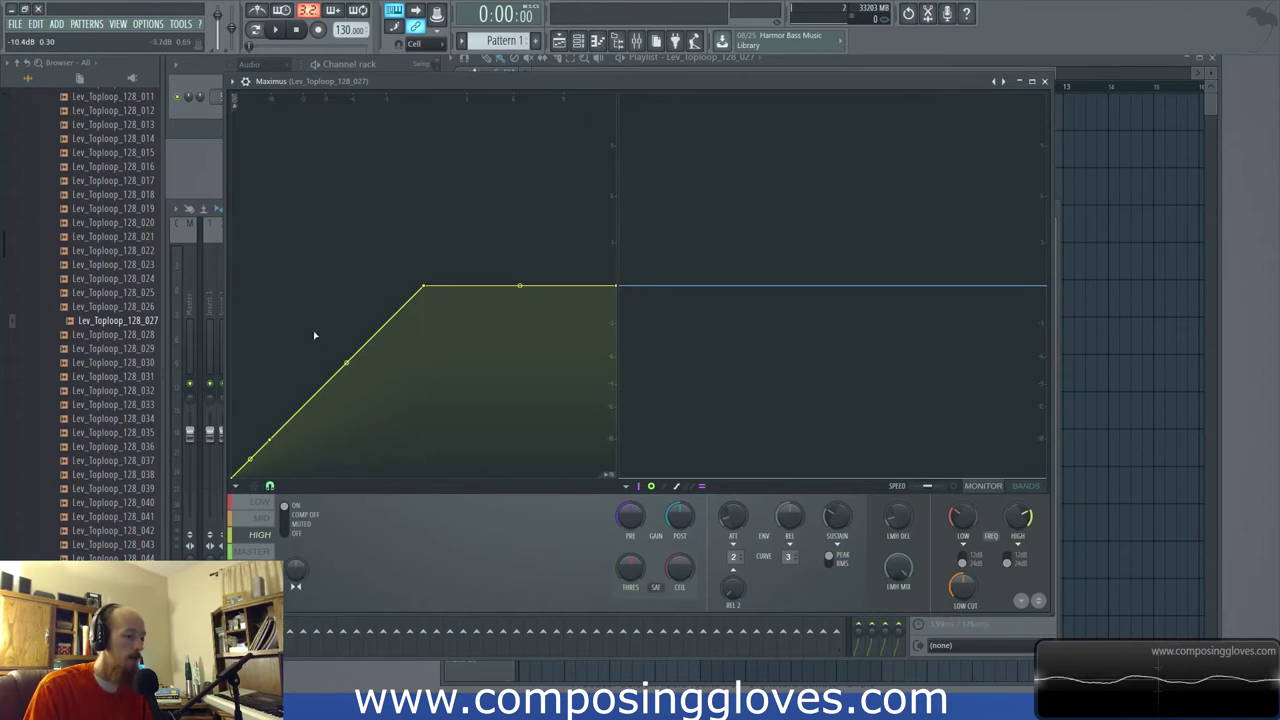
{"action": "right_click", "coordinate": [270, 440]}
{"action": "left_click", "coordinate": [300, 463]}
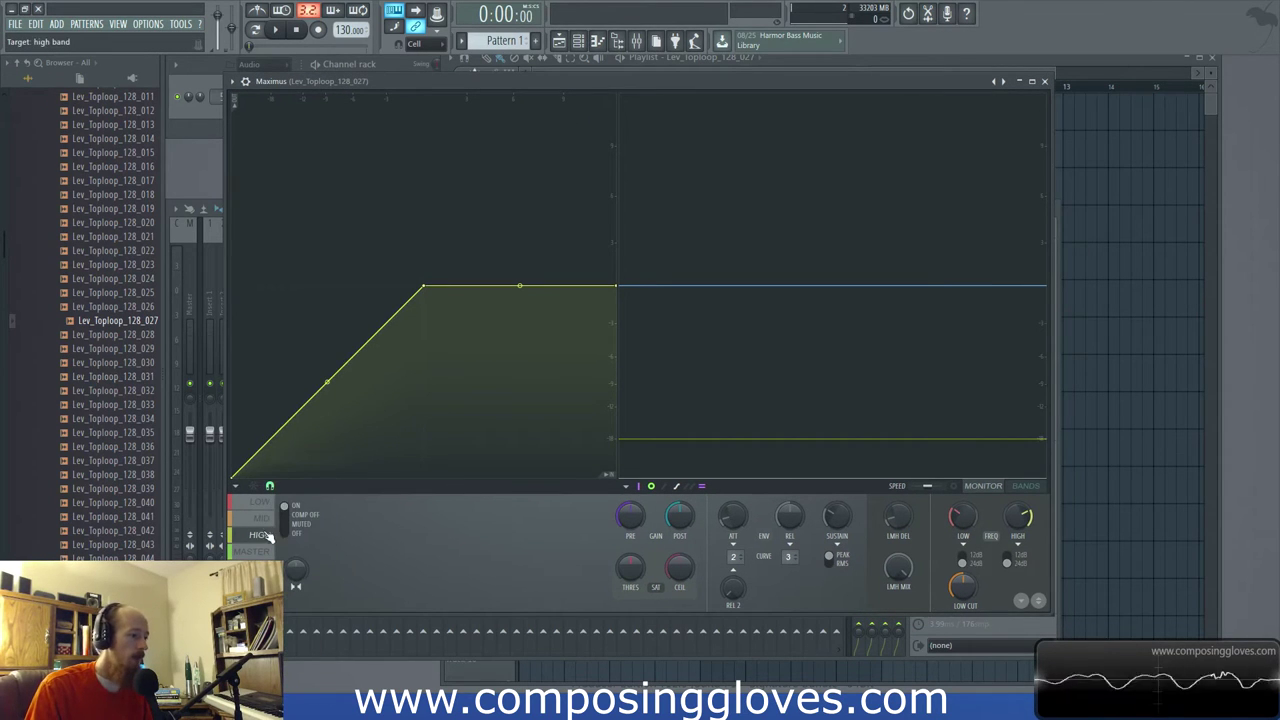
View the low and mid band curves, and briefly toggle the mixer's visibility
{"action": "left_click", "coordinate": [258, 502]}
{"action": "left_click", "coordinate": [260, 518]}
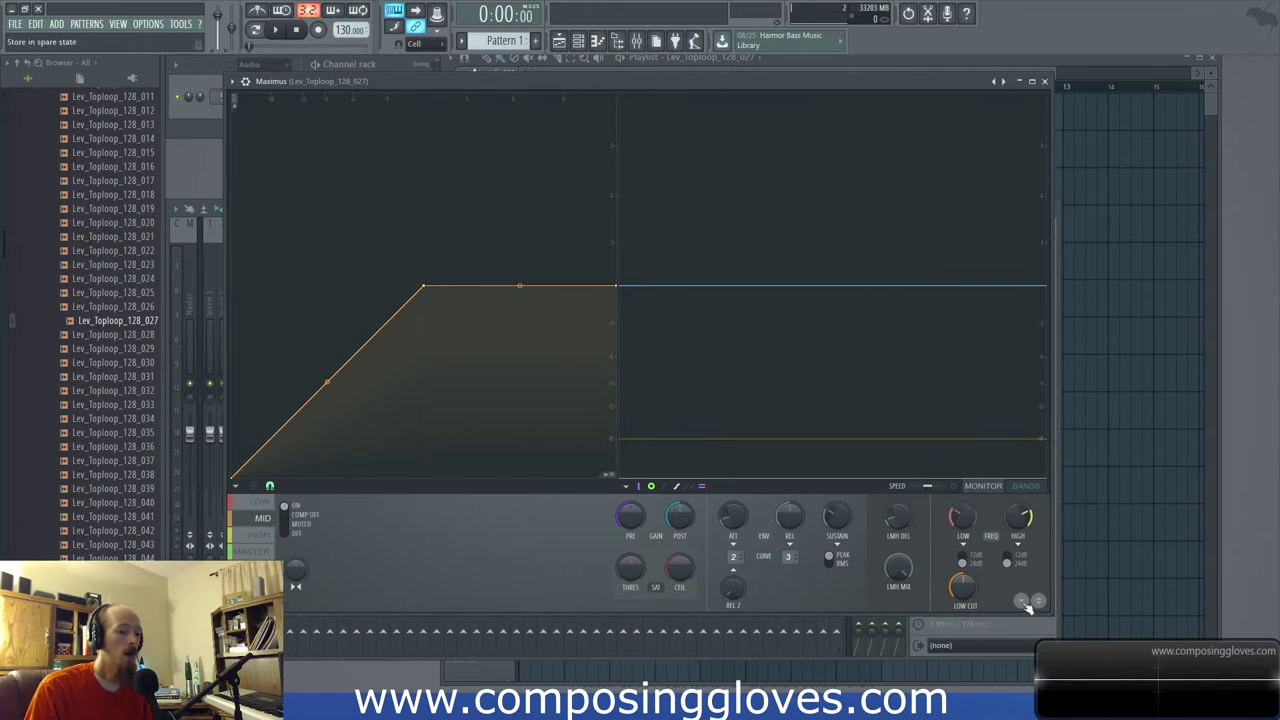
{"action": "key", "text": "F9"}
{"action": "key", "text": "F9"}
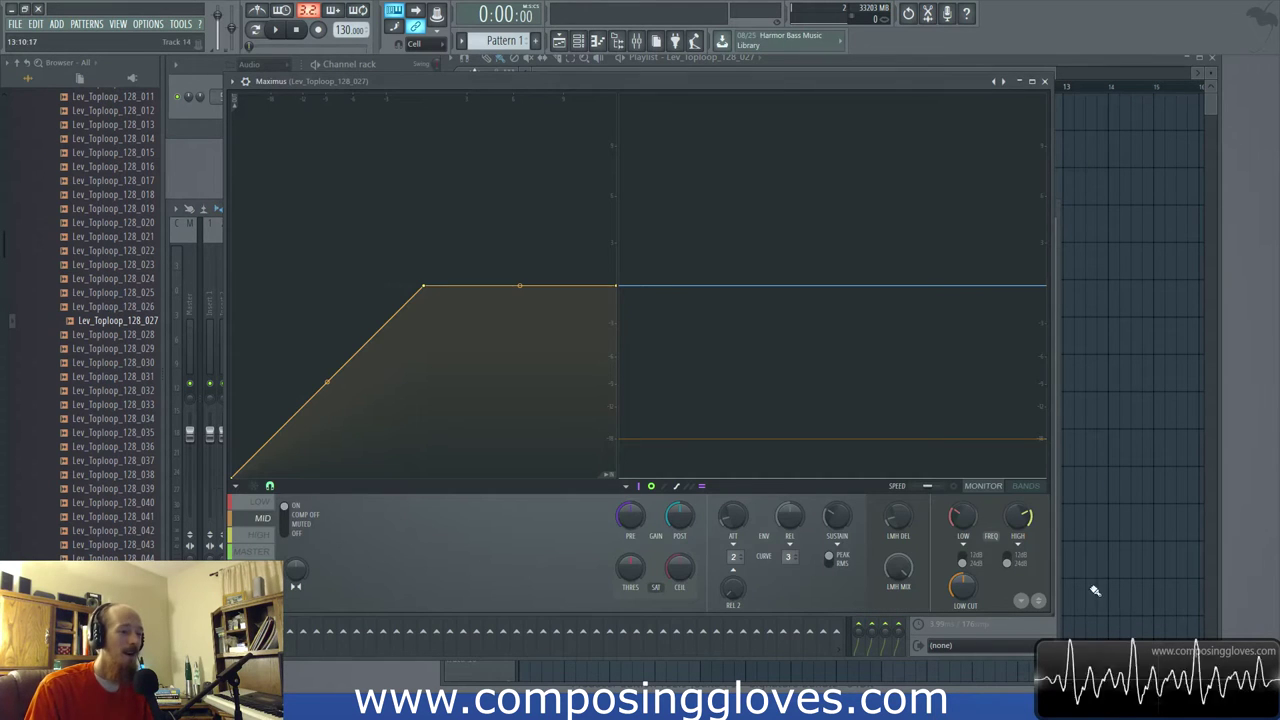
Show the mixer and reposition the Maximus window over its tracks
{"action": "key", "text": "F9"}
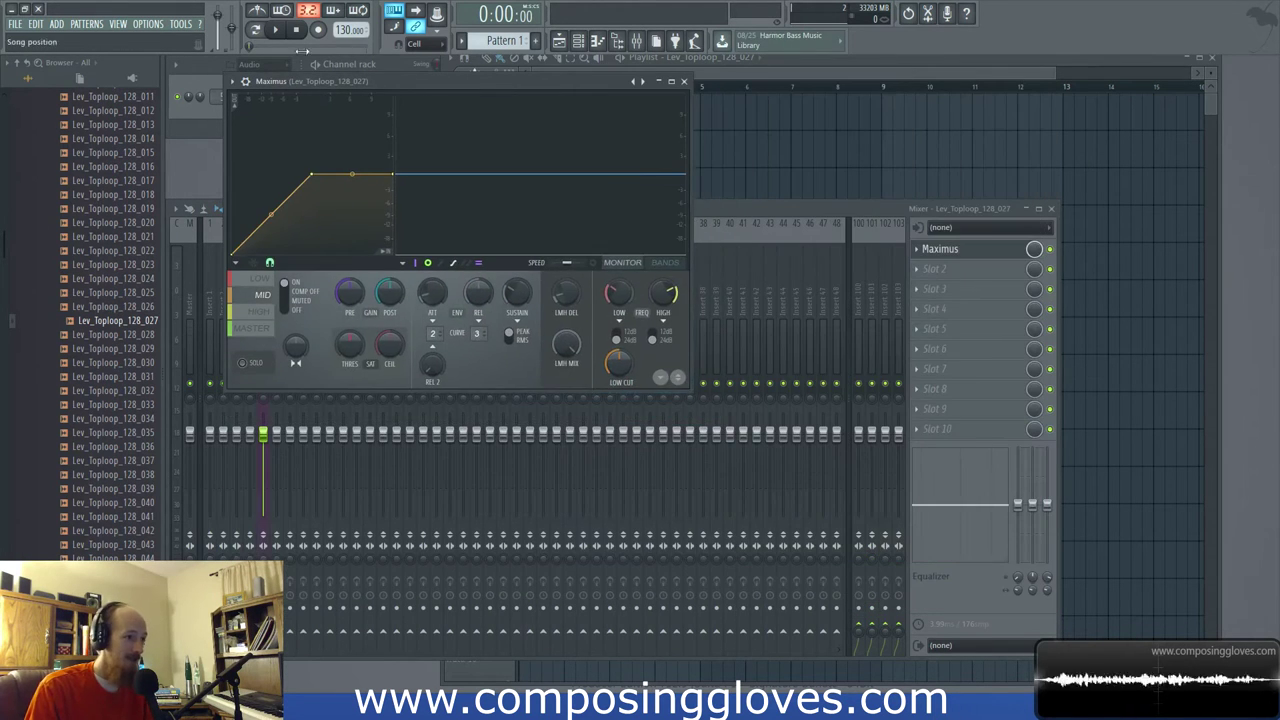
{"action": "left_click_drag", "start_coordinate": [456, 86], "coordinate": [572, 185]}
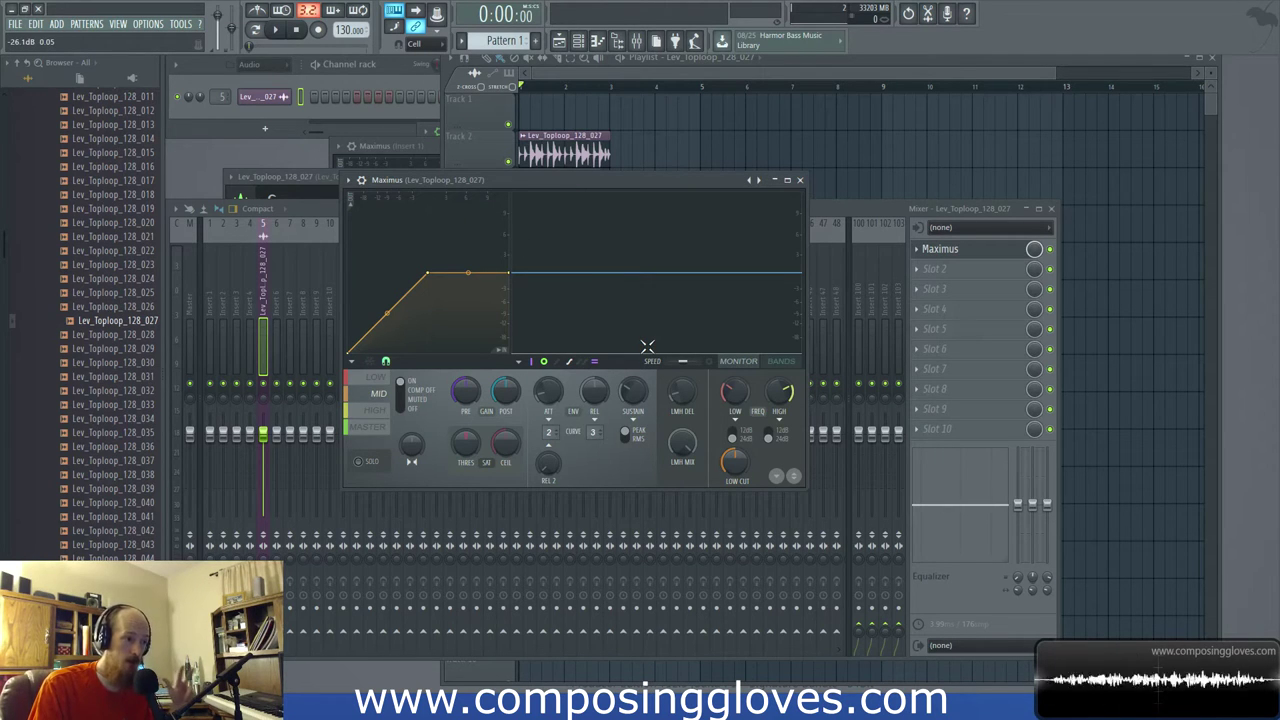
{"action": "left_click_drag", "start_coordinate": [572, 179], "coordinate": [508, 188]}
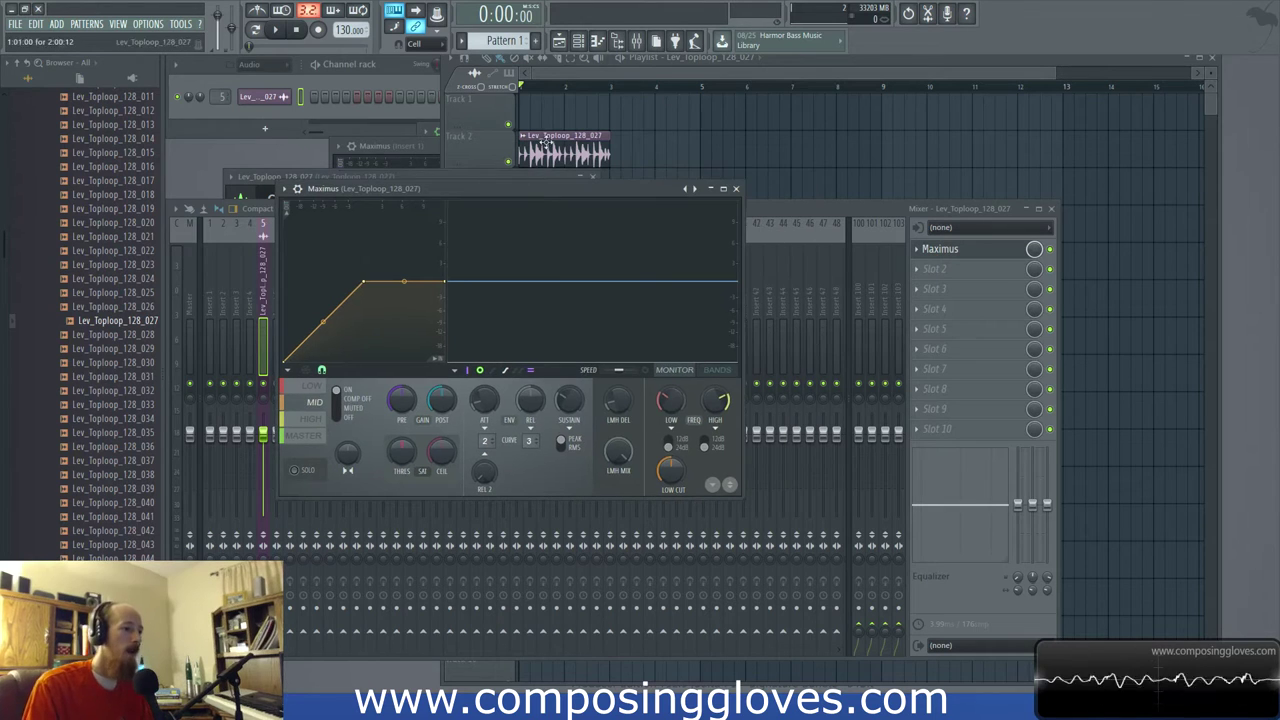
Play the drum loop from the playlist and watch its level in the Maximus mid band display
{"action": "left_click", "coordinate": [565, 76]}
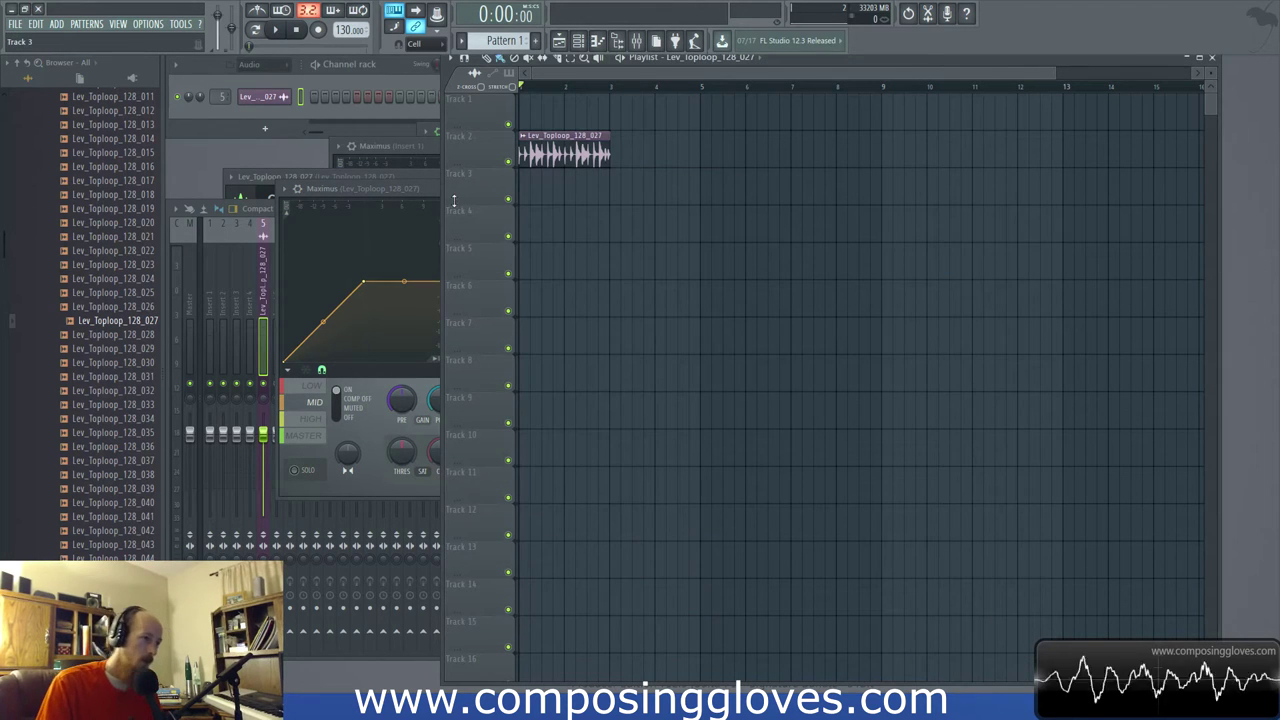
{"action": "key", "text": "space"}
{"action": "left_click", "coordinate": [415, 213]}
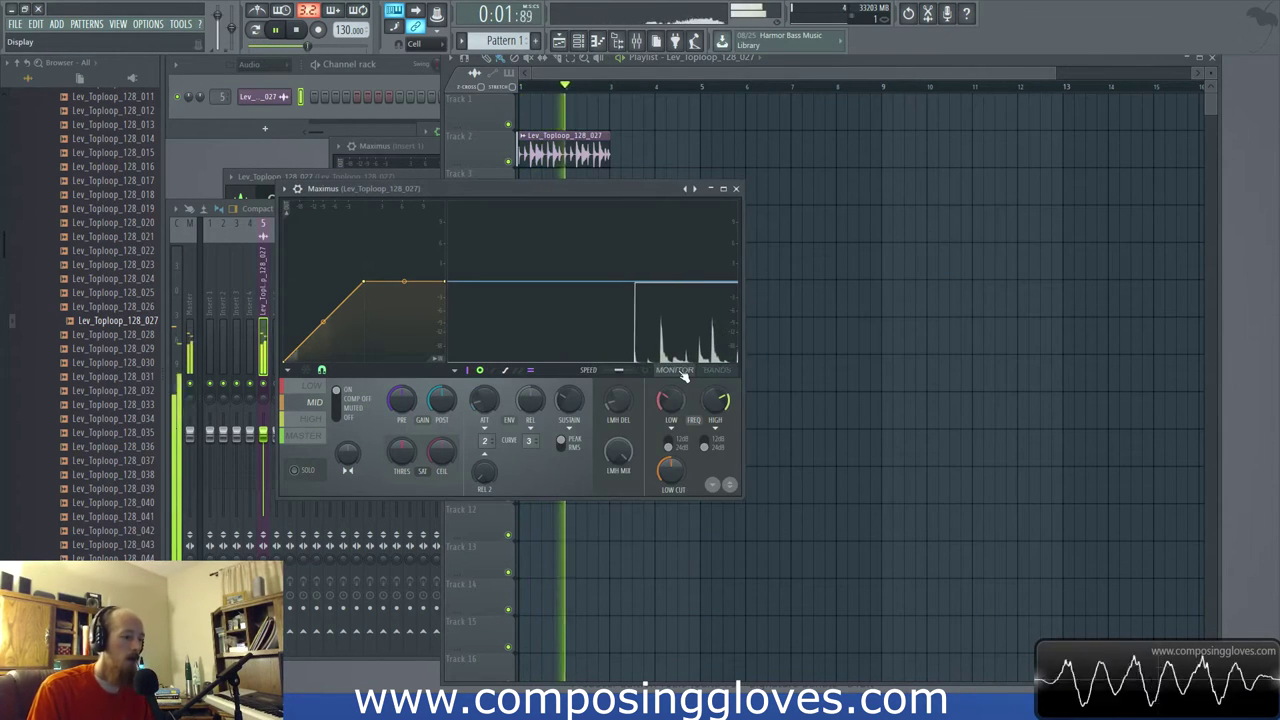
{"action": "key", "text": "space"}
Look through the band curves, add a point to the lower part of the low band curve, and play the loop
{"action": "left_click", "coordinate": [308, 389]}
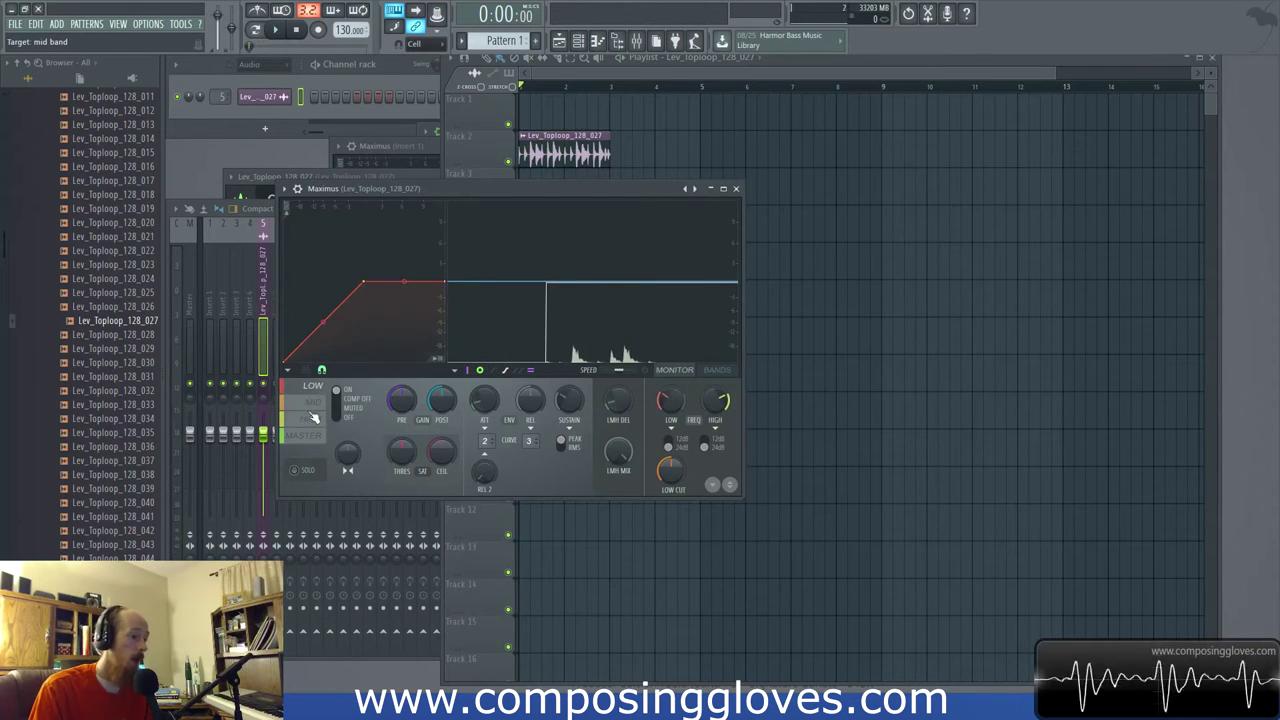
{"action": "left_click", "coordinate": [310, 425]}
{"action": "left_click", "coordinate": [312, 402]}
{"action": "left_click", "coordinate": [312, 386]}
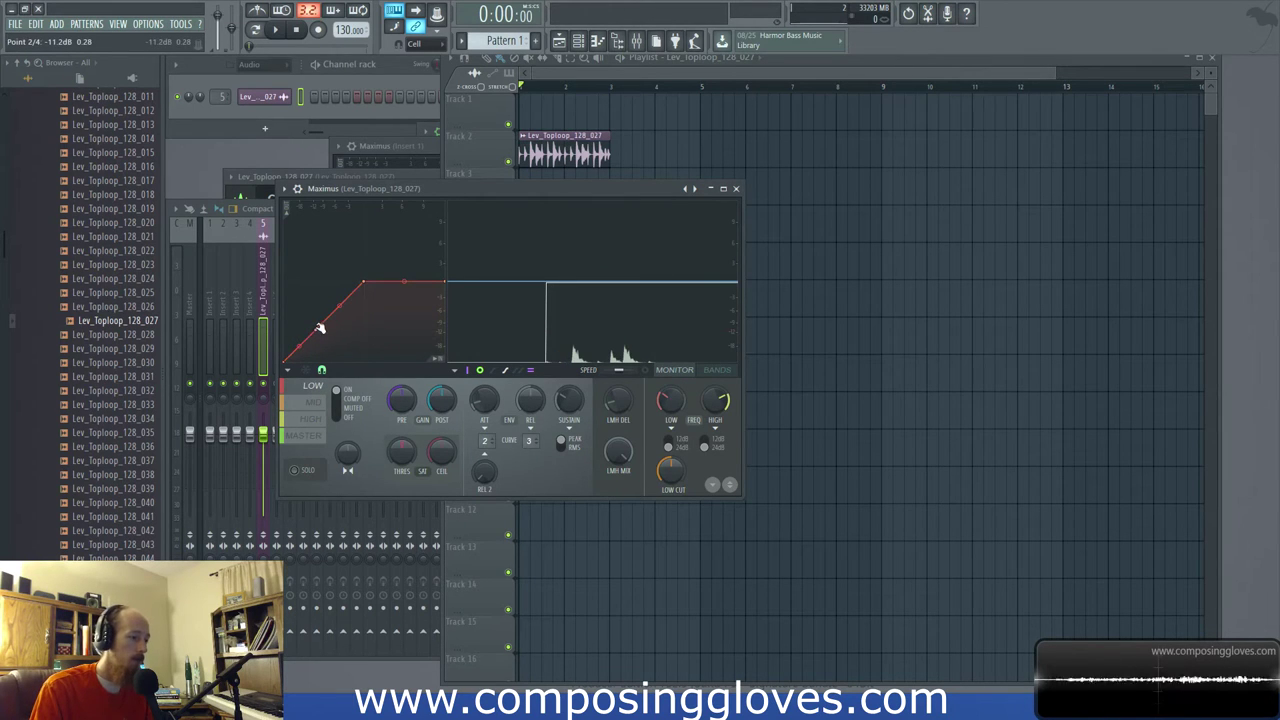
{"action": "left_click_drag", "start_coordinate": [318, 331], "coordinate": [311, 337]}
{"action": "key", "text": "space"}
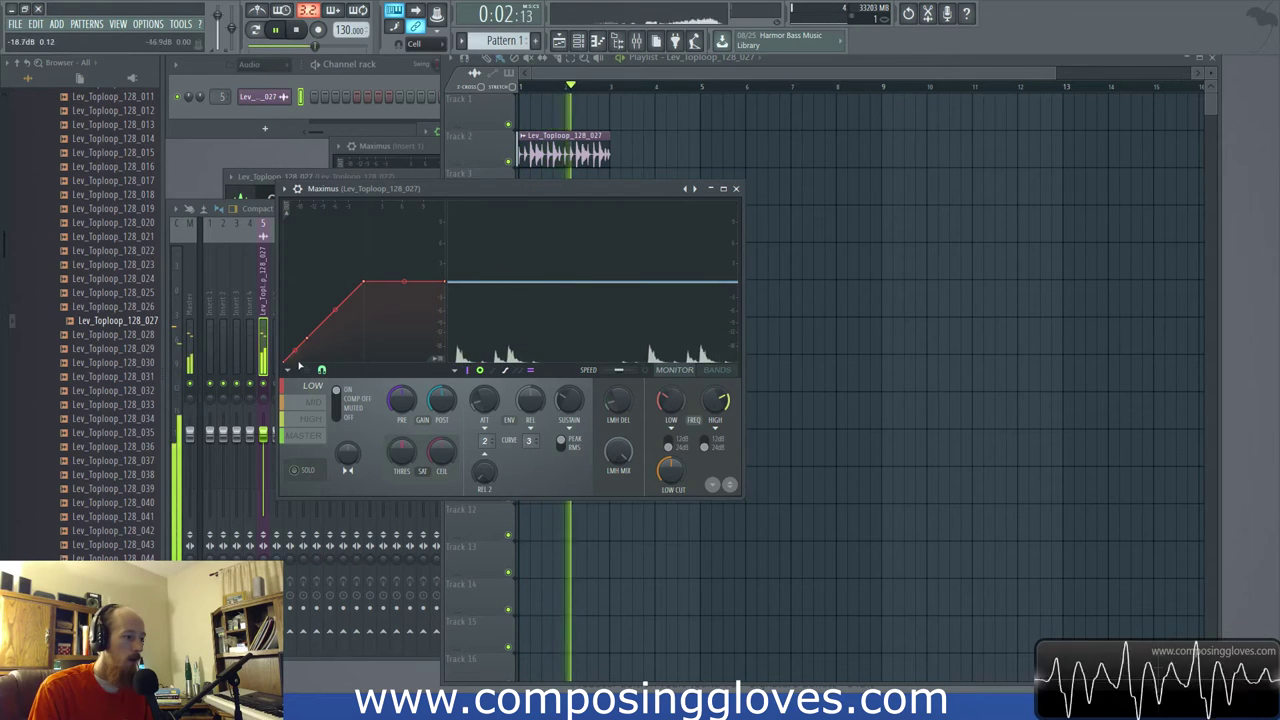
{"action": "key", "text": "space"}
Enlarge the Maximus window downward and sideways, and play the loop while watching the low band
{"action": "left_click_drag", "start_coordinate": [283, 494], "coordinate": [238, 655]}
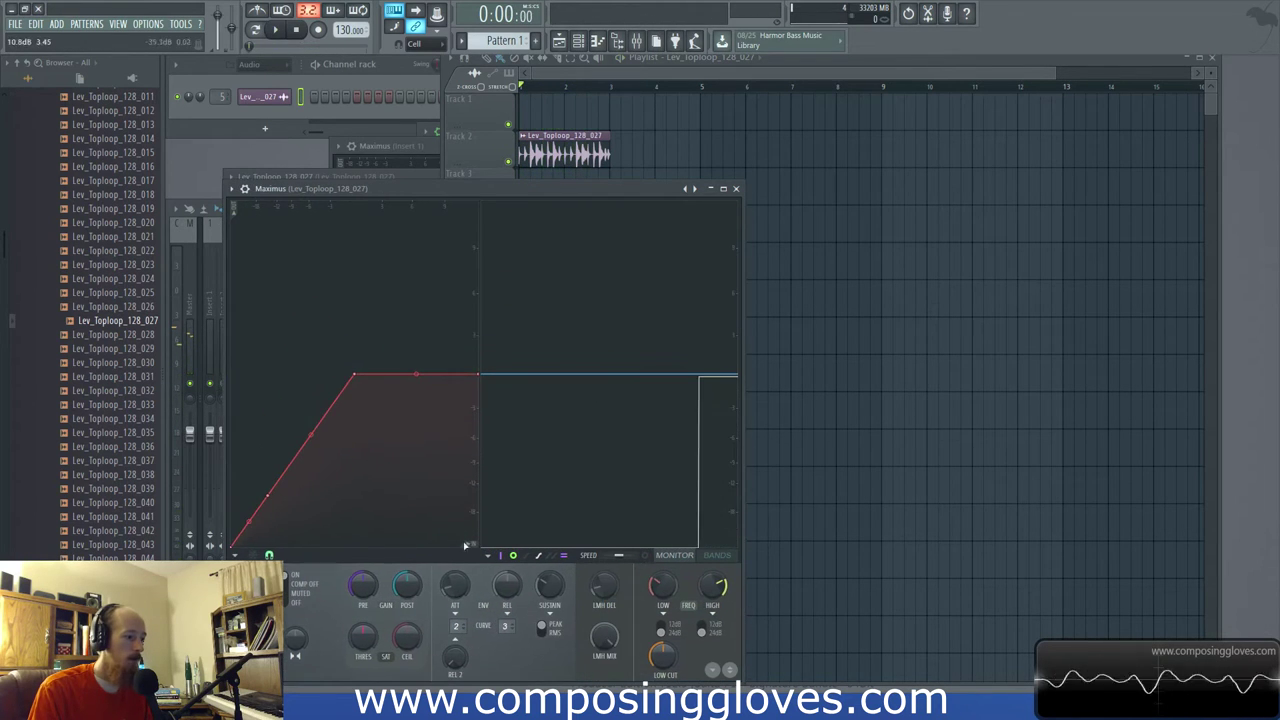
{"action": "left_click_drag", "start_coordinate": [741, 607], "coordinate": [1177, 607]}
{"action": "key", "text": "space"}
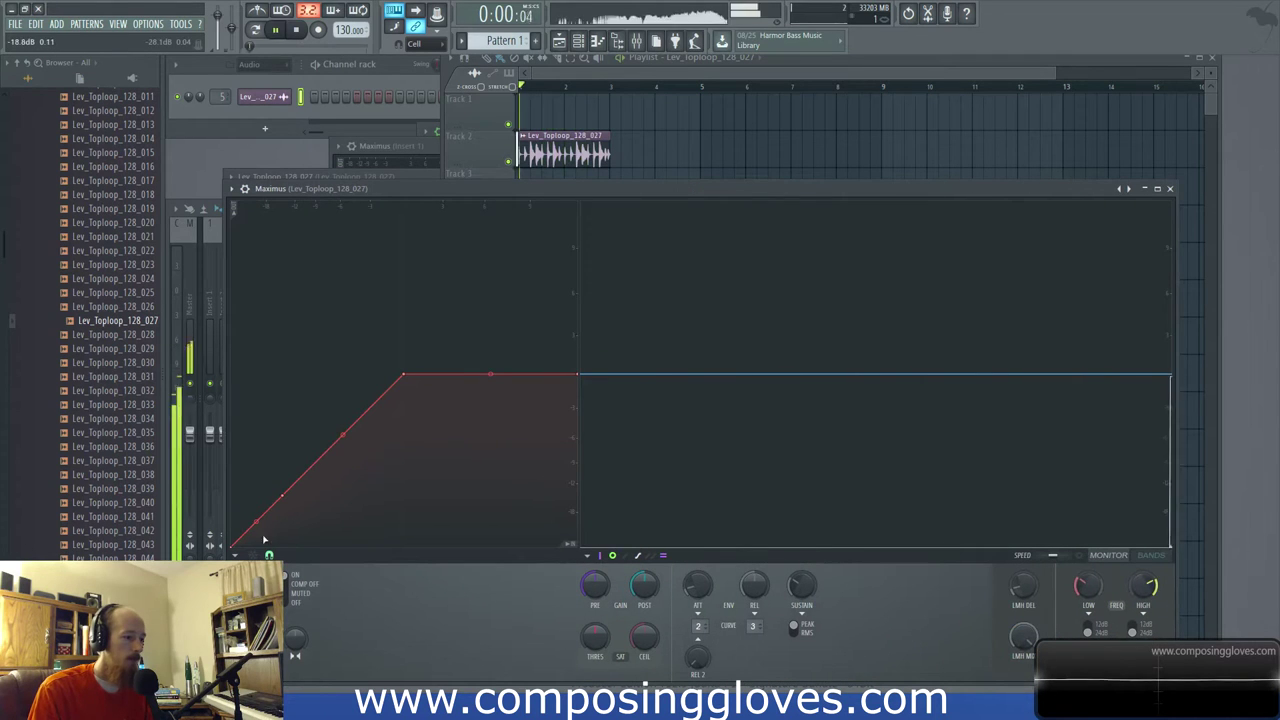
{"action": "key", "text": "space"}
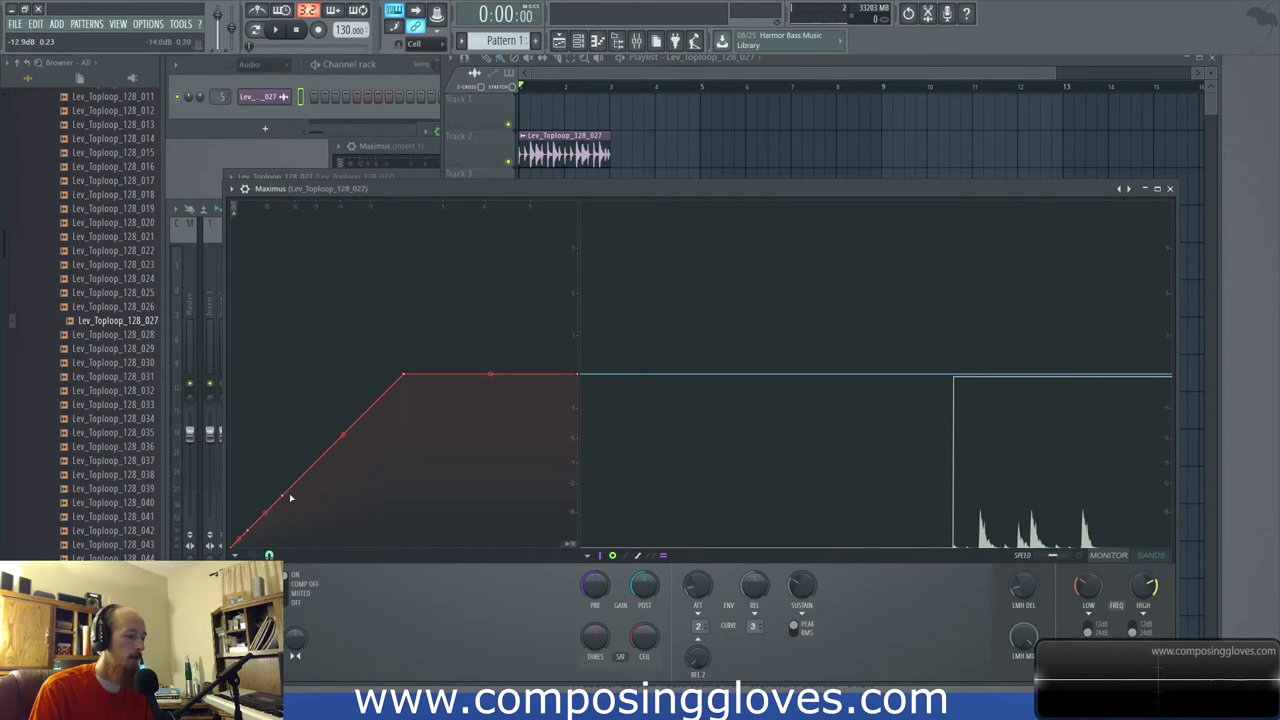
Reshape the low band curve into a long shallow slope with a vertical jump at its upper end, and play the loop
{"action": "left_click_drag", "start_coordinate": [405, 377], "coordinate": [565, 375]}
{"action": "left_click_drag", "start_coordinate": [286, 497], "coordinate": [593, 511]}
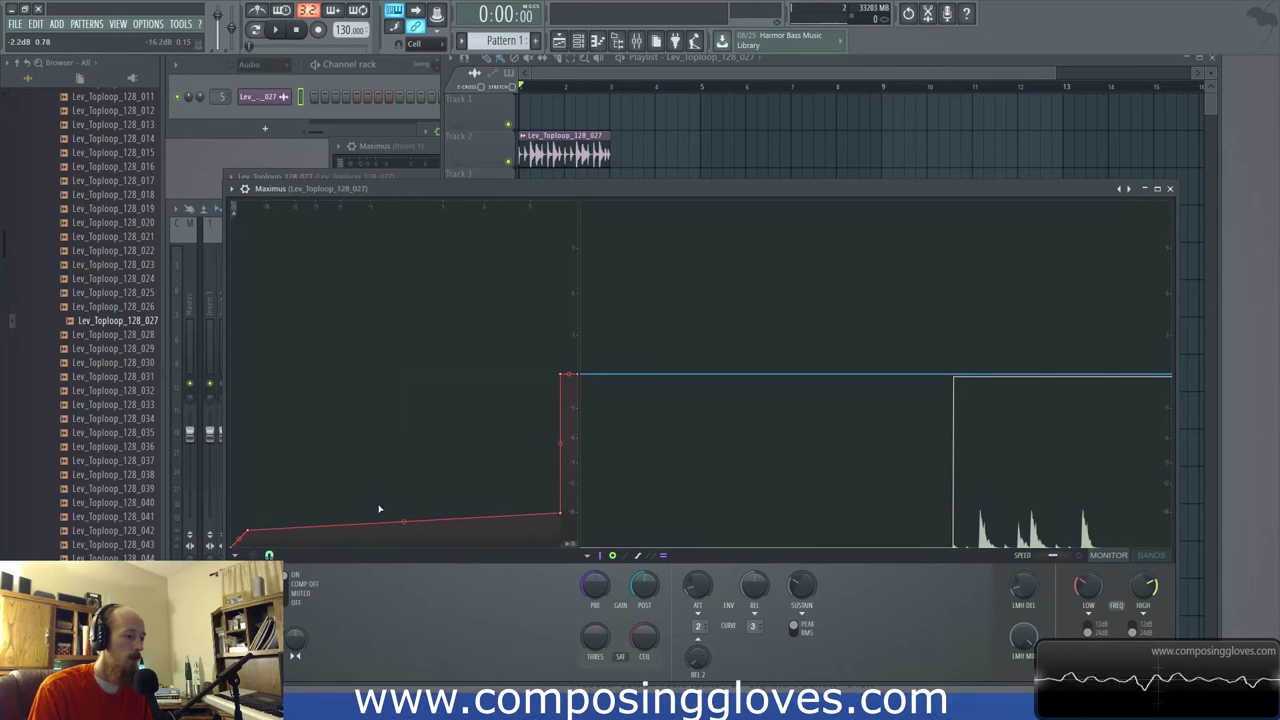
{"action": "key", "text": "space"}
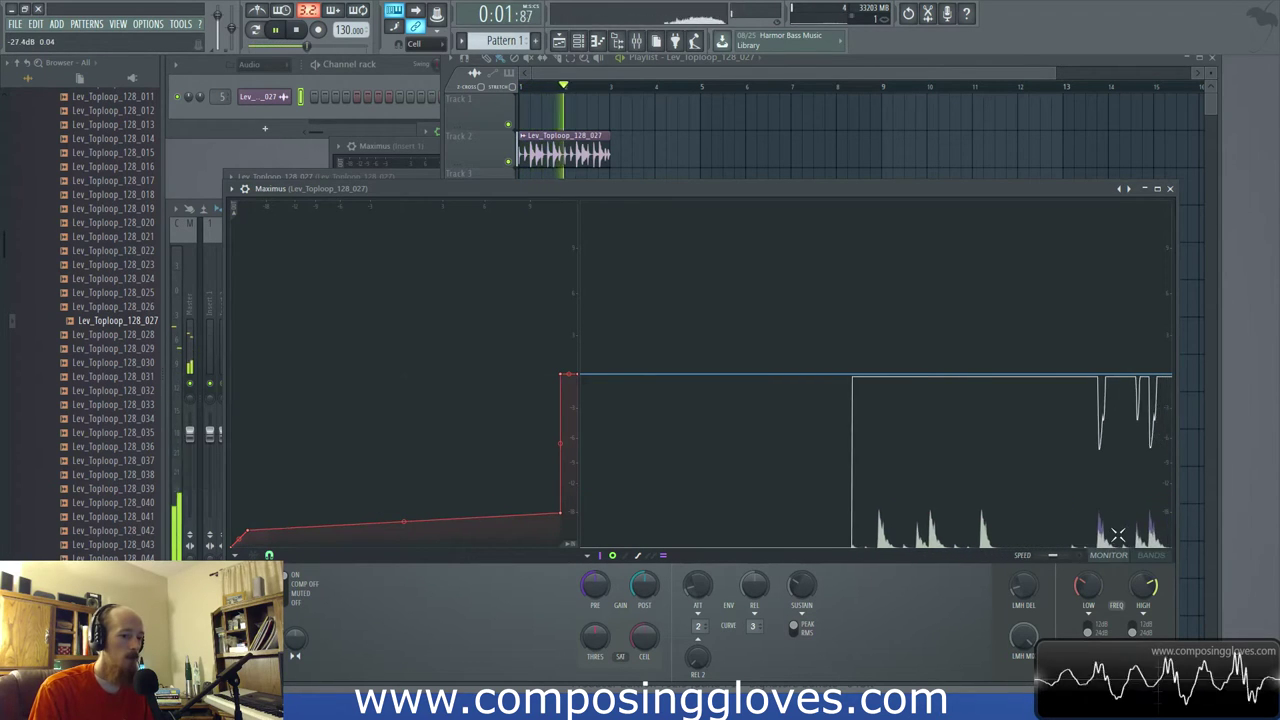
{"action": "key", "text": "space"}
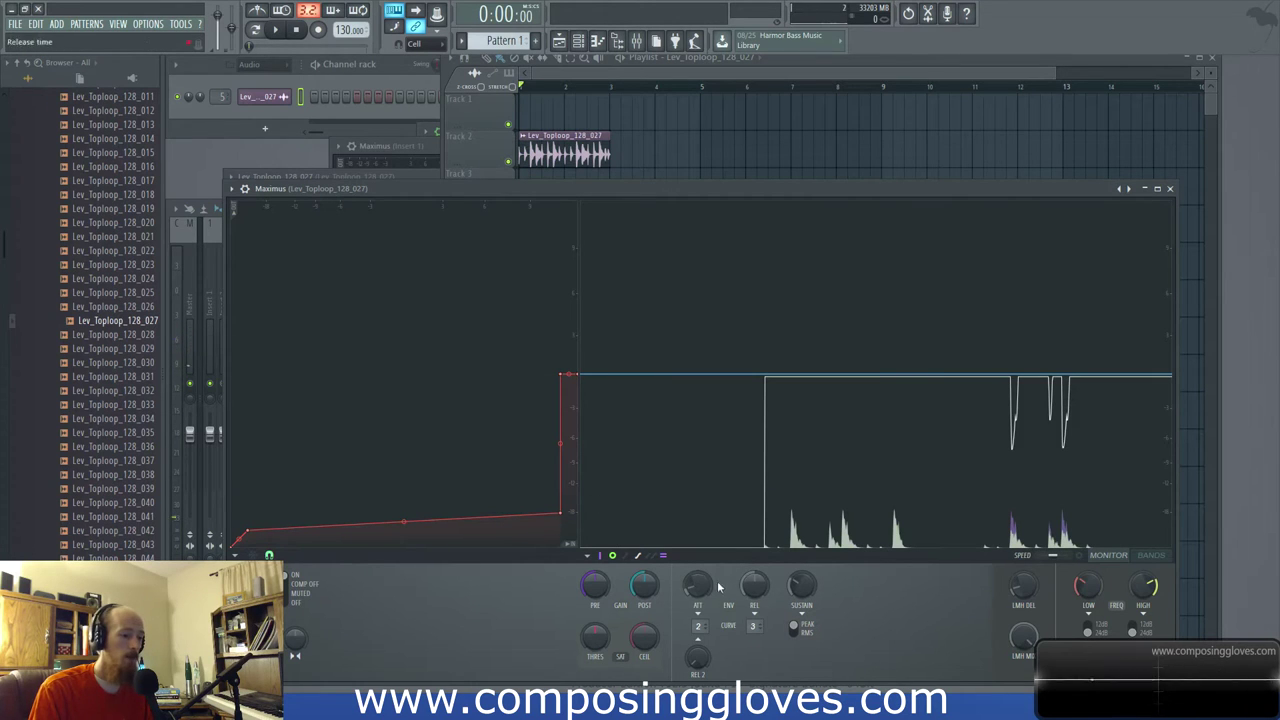
Raise the low band's post gain and adjust it while the loop plays through the flattened curve
{"action": "left_click_drag", "start_coordinate": [644, 585], "coordinate": [644, 540]}
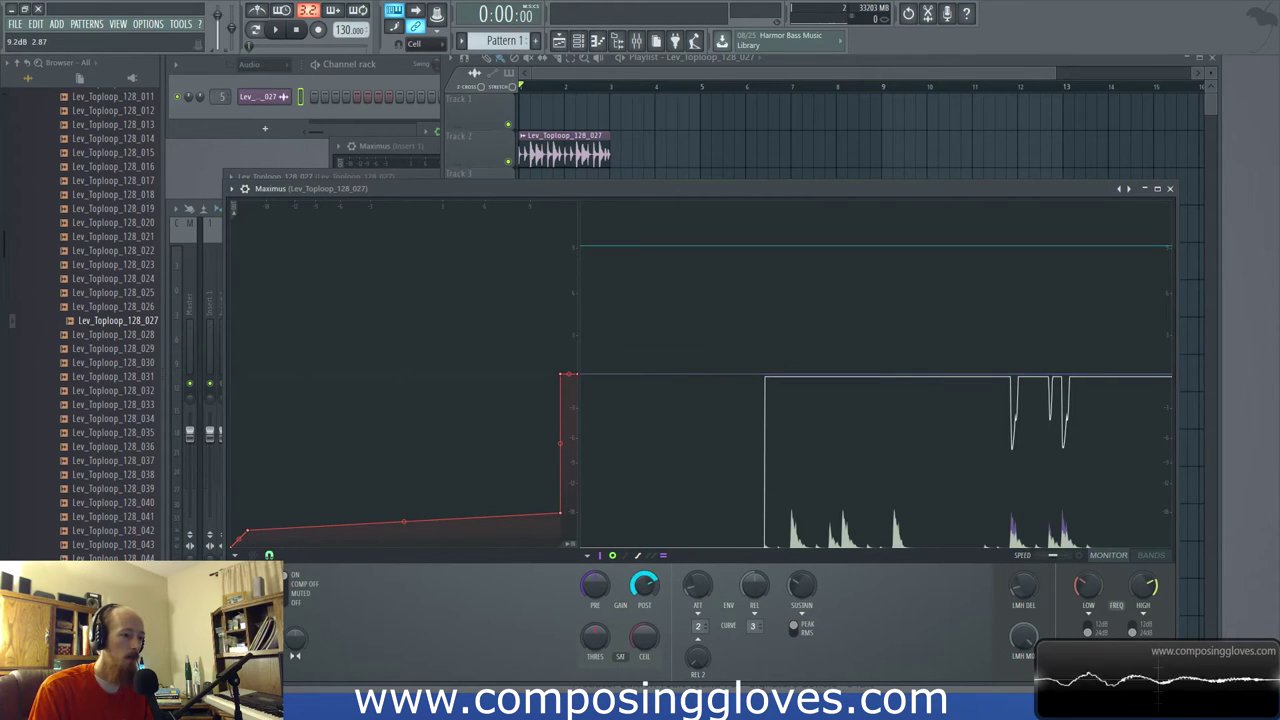
{"action": "key", "text": "space"}
{"action": "scroll", "coordinate": [646, 589], "scroll_direction": "up", "scroll_amount": 2}
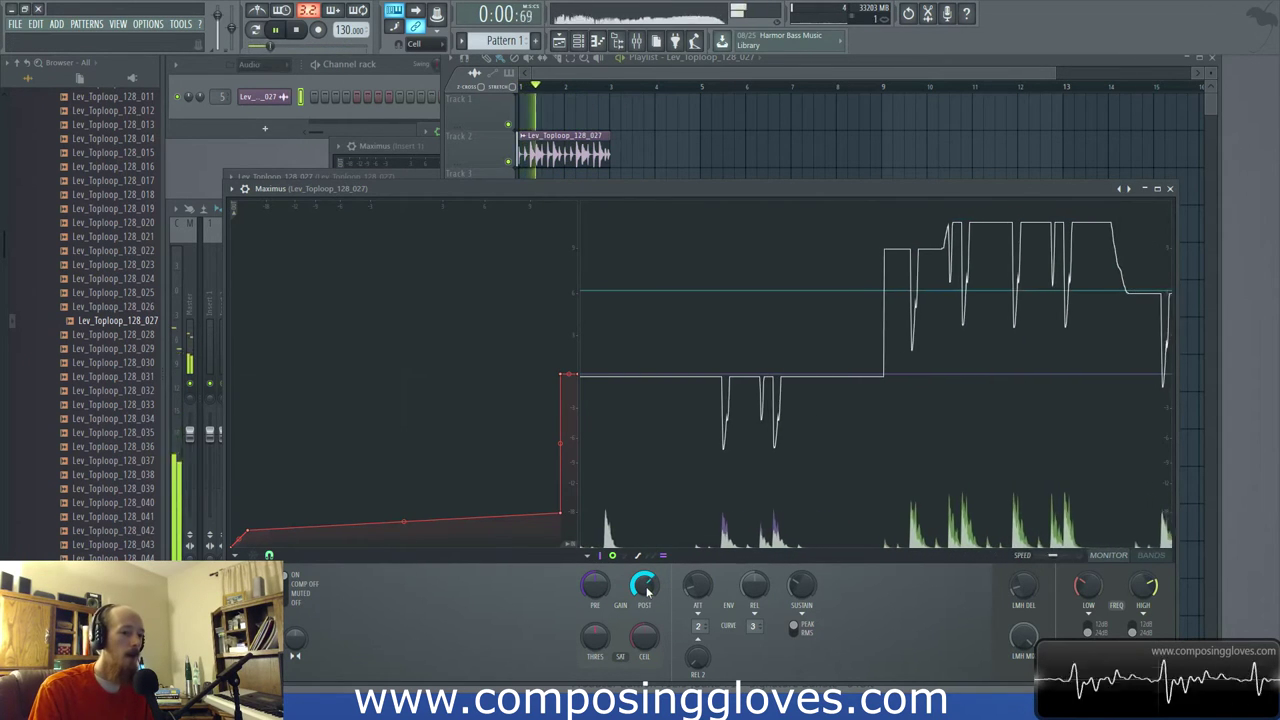
{"action": "key", "text": "space"}
View the mid band, delete the low band curve's corner point, and move its remaining lower point to about 8.7 dB in and -18.2 dB out
{"action": "left_click", "coordinate": [268, 555]}
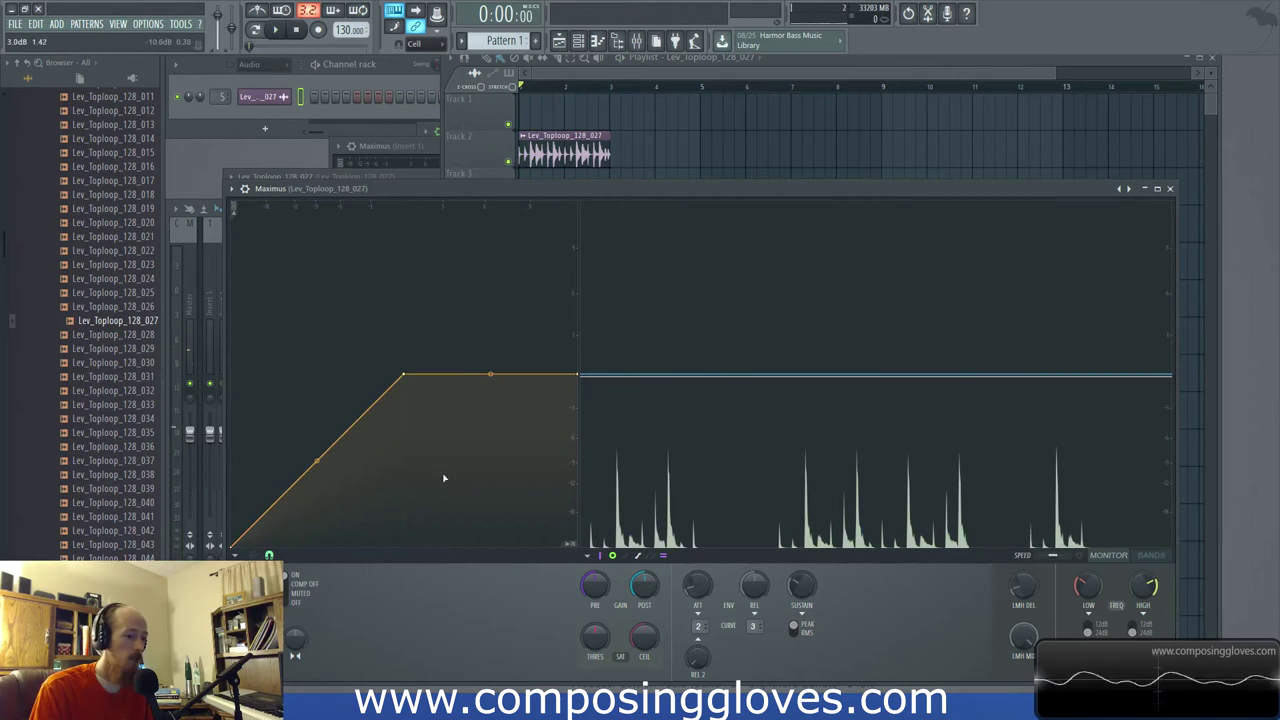
{"action": "left_click", "coordinate": [1001, 411]}
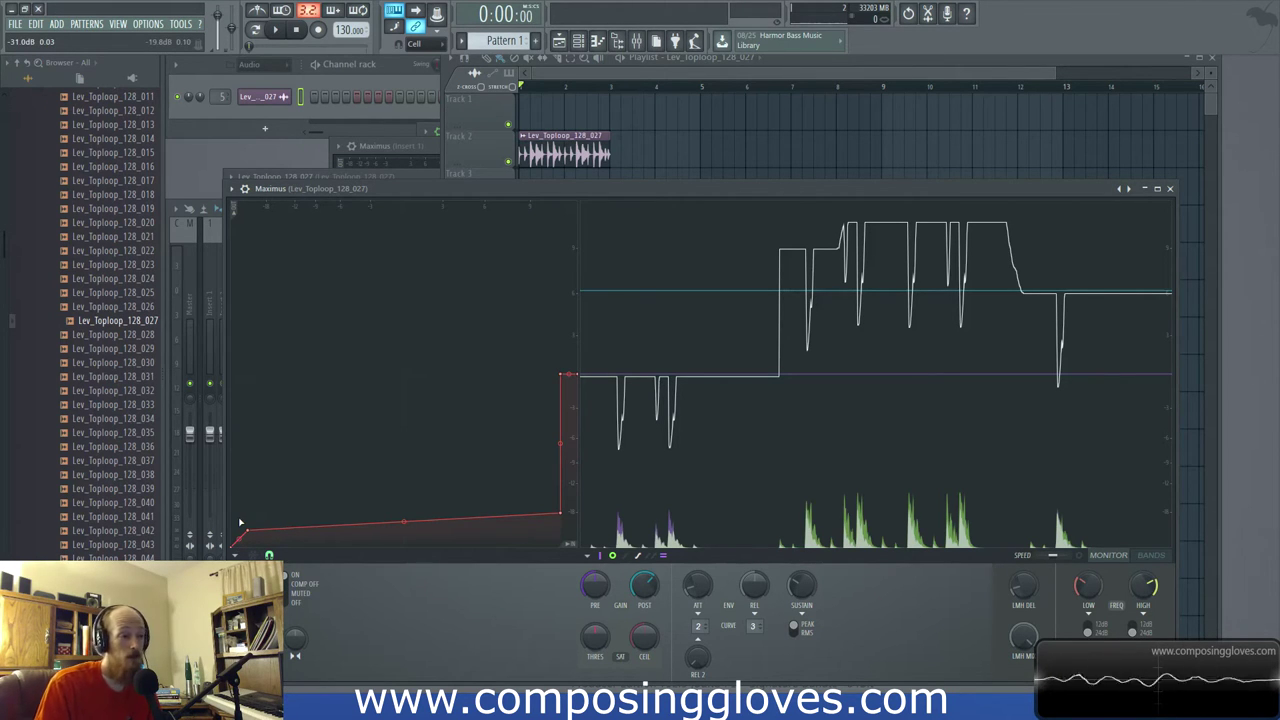
{"action": "right_click", "coordinate": [560, 514]}
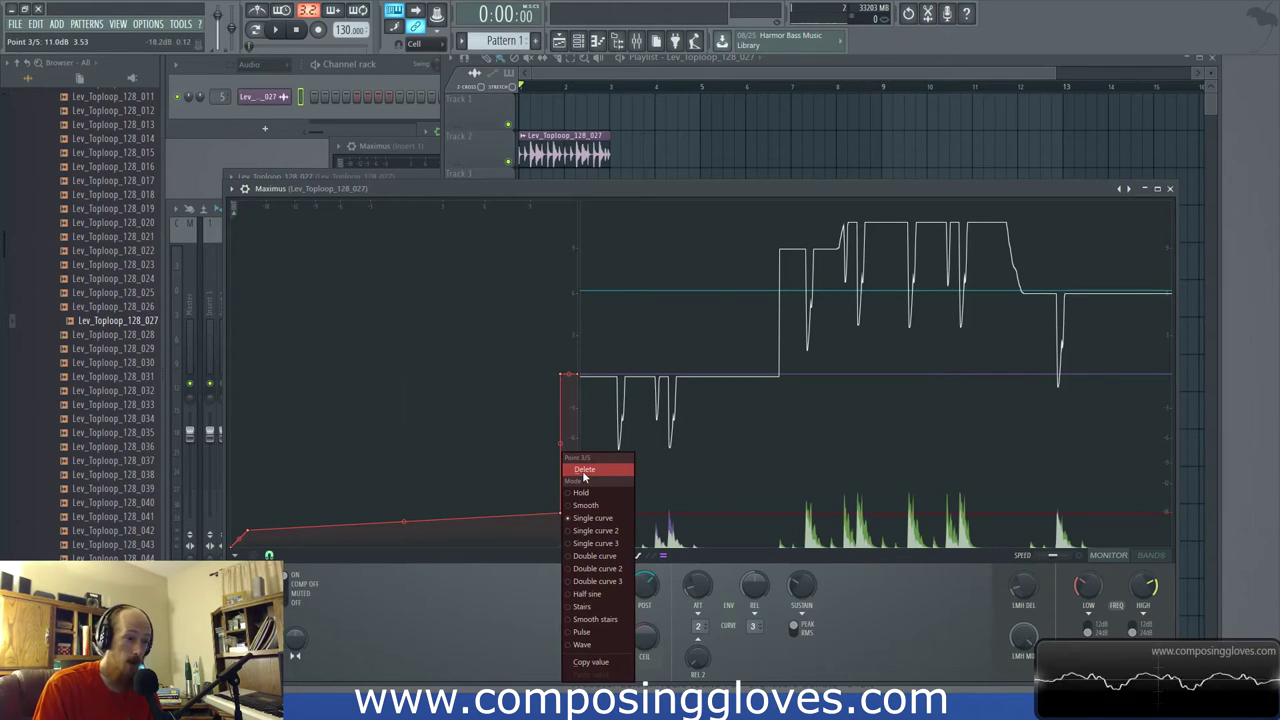
{"action": "left_click", "coordinate": [584, 470]}
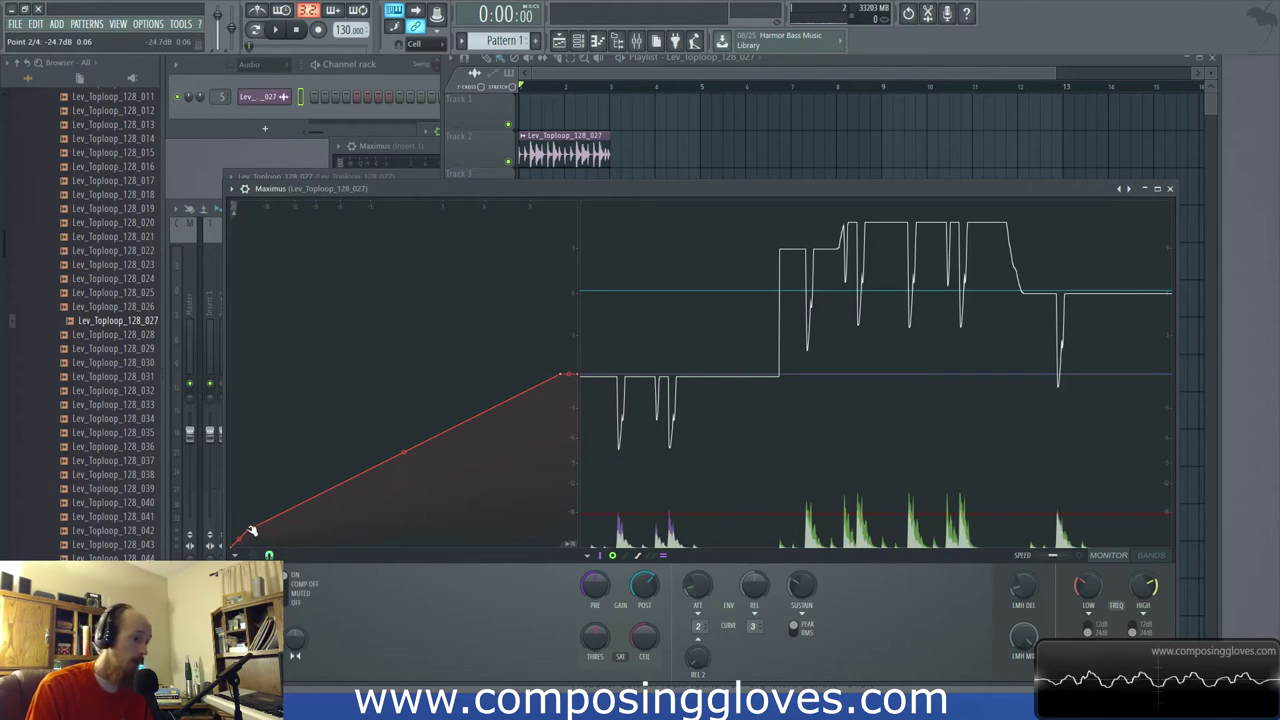
{"action": "left_click_drag", "start_coordinate": [250, 530], "coordinate": [528, 514]}
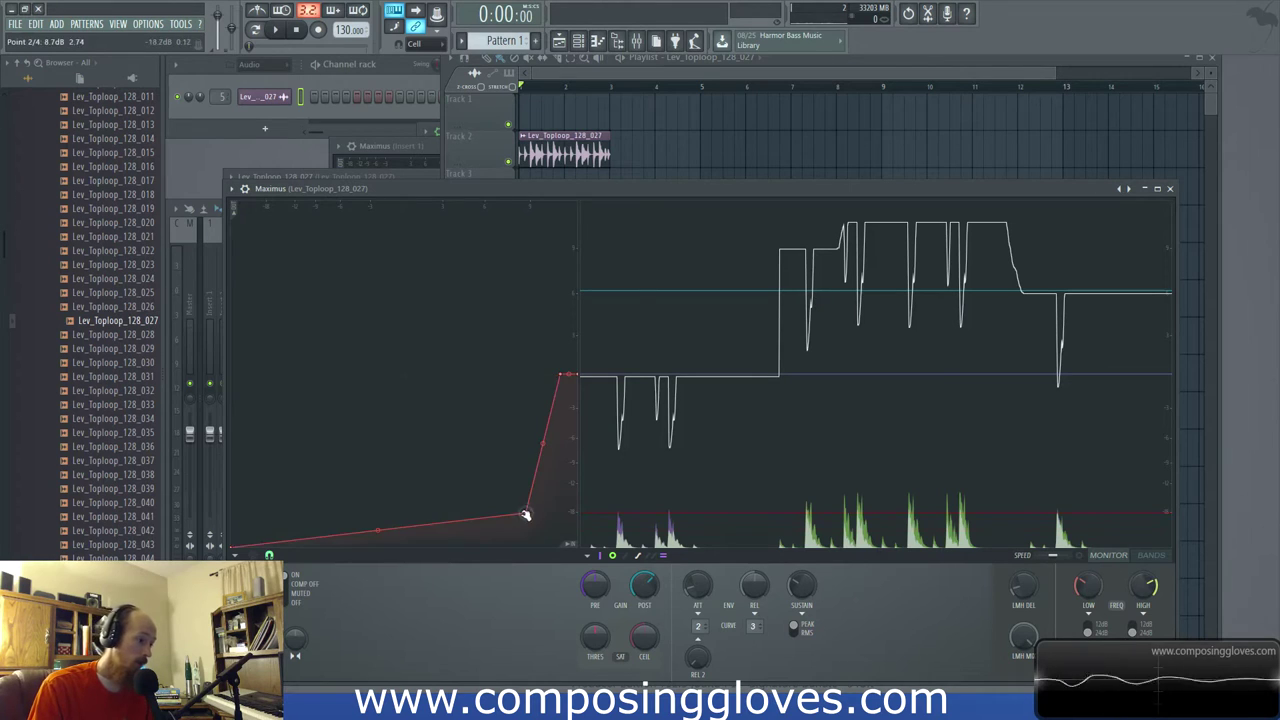
Add and move points across the low band curve to form an extreme jagged shape with several peaks and valleys
{"action": "key", "text": "F9"}
{"action": "left_click", "coordinate": [852, 200]}
{"action": "mouse_move", "coordinate": [294, 406]}
{"action": "left_mouse_down"}
{"action": "mouse_move", "coordinate": [277, 363]}
{"action": "mouse_move", "coordinate": [297, 514]}
{"action": "mouse_move", "coordinate": [304, 418]}
{"action": "left_mouse_up"}
{"action": "left_click", "coordinate": [316, 392]}
{"action": "left_click_drag", "start_coordinate": [460, 460], "coordinate": [474, 288]}
{"action": "left_click", "coordinate": [403, 512]}
{"action": "left_click", "coordinate": [456, 443]}
{"action": "left_click", "coordinate": [386, 342]}
{"action": "left_click_drag", "start_coordinate": [323, 342], "coordinate": [316, 322]}
{"action": "left_click_drag", "start_coordinate": [270, 480], "coordinate": [266, 545]}
Play the loop through the jagged low band curve and watch the gain changes
{"action": "key", "text": "space"}
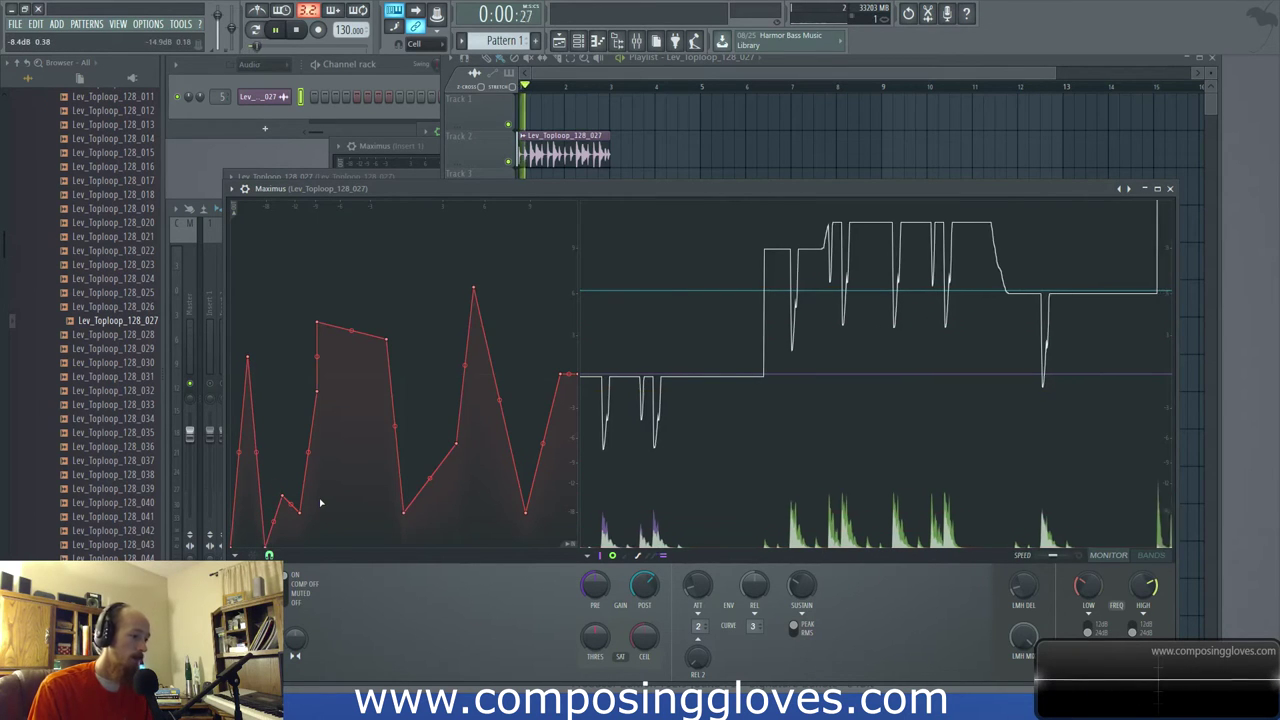
{"action": "key", "text": "space"}
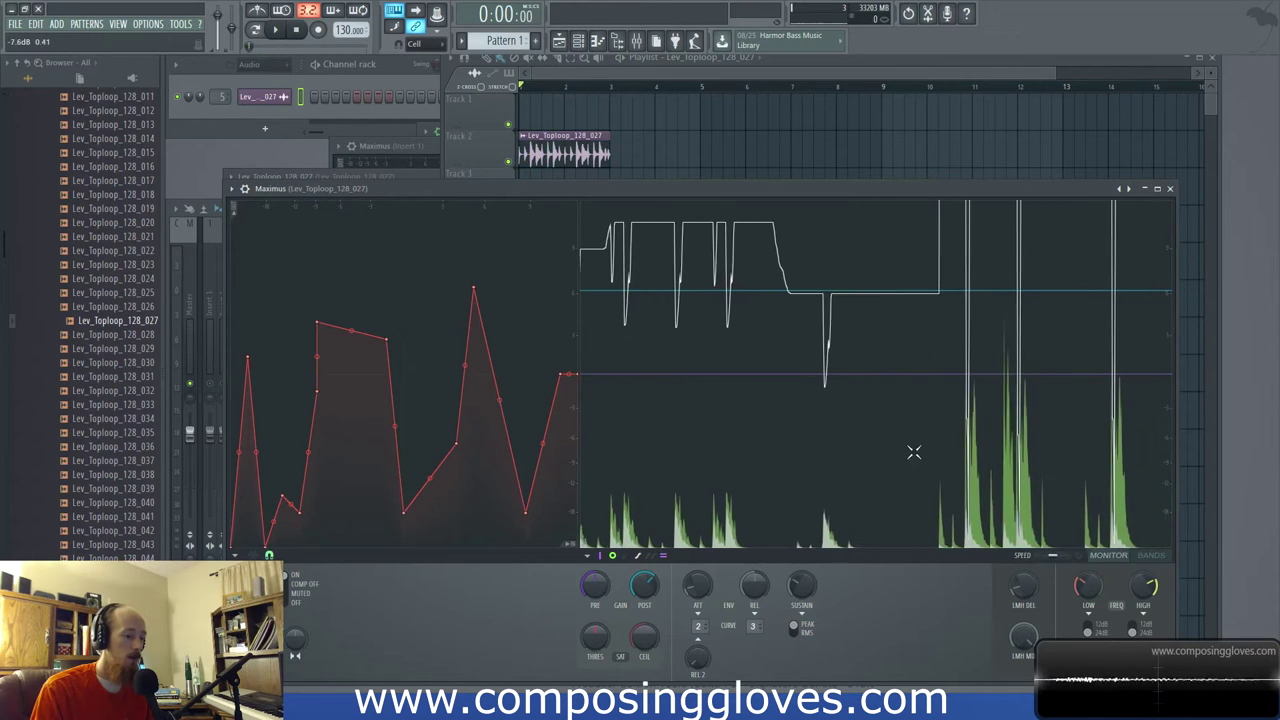
{"action": "key", "text": "space"}
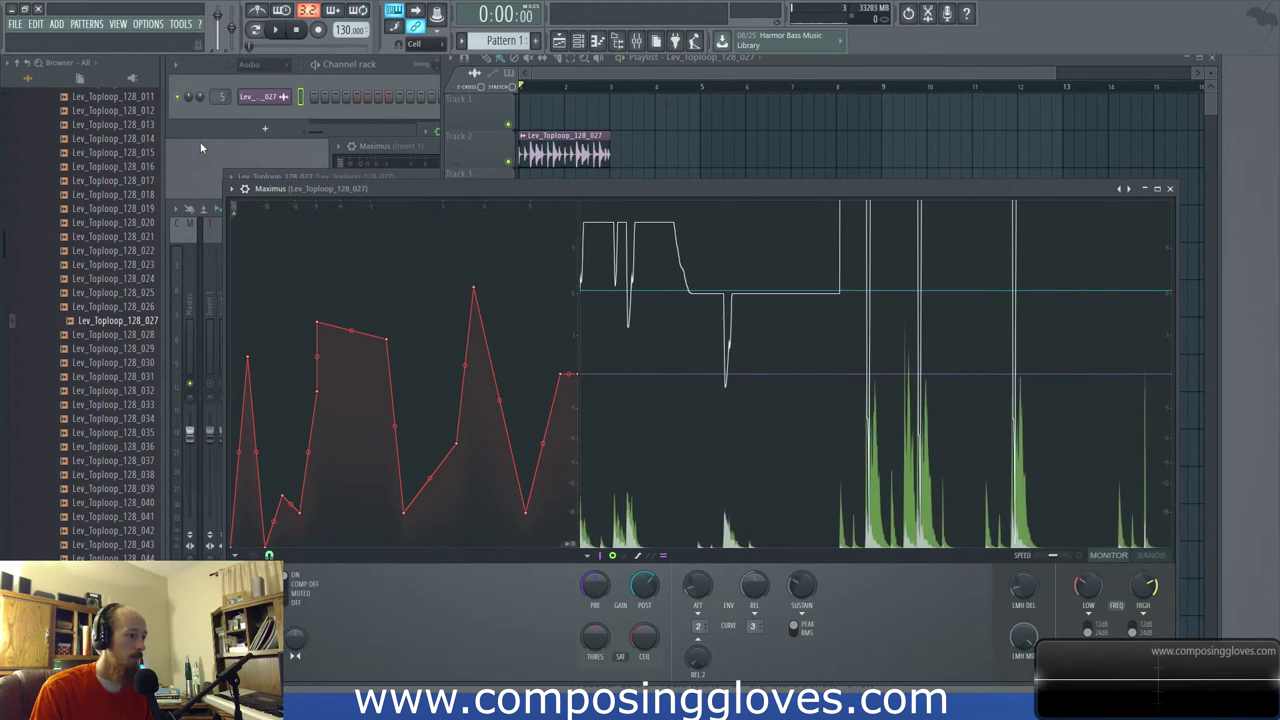
{"action": "key", "text": "space"}
Unmute all mixer tracks and play the loop again with the Maximus window in front
{"action": "left_click", "coordinate": [637, 40]}
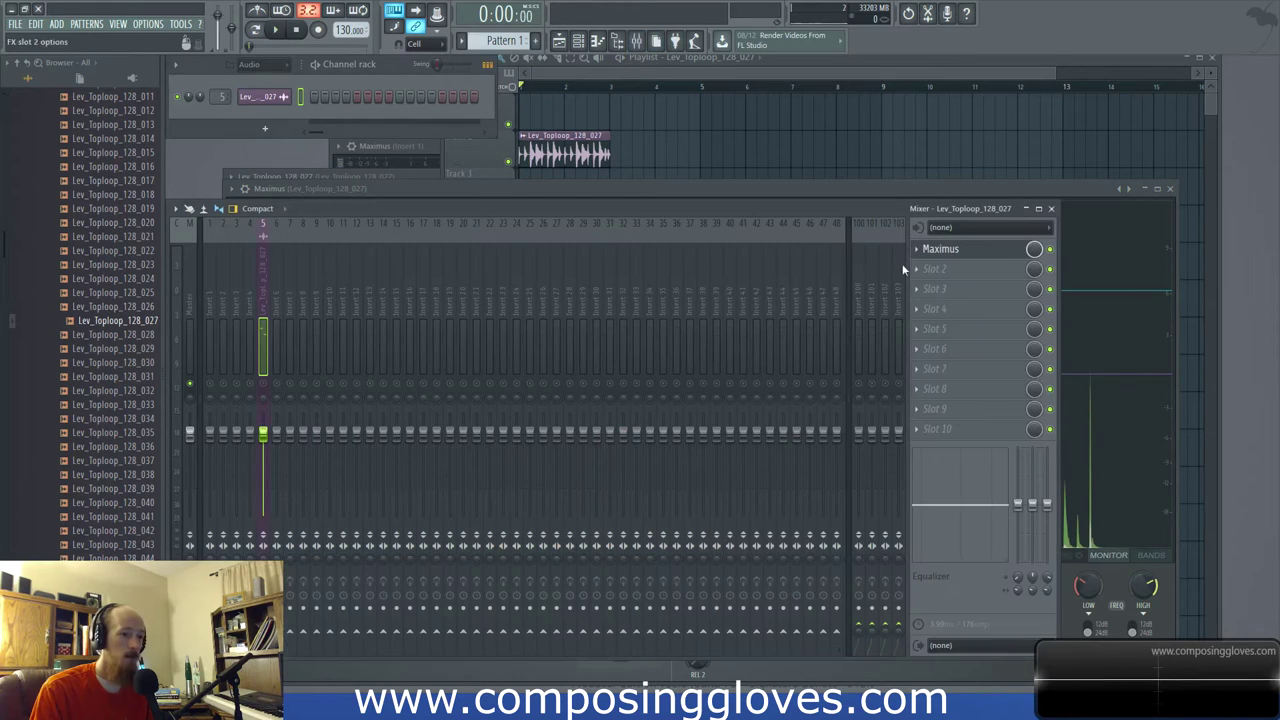
{"action": "right_click", "coordinate": [190, 385]}
{"action": "key", "text": "space"}
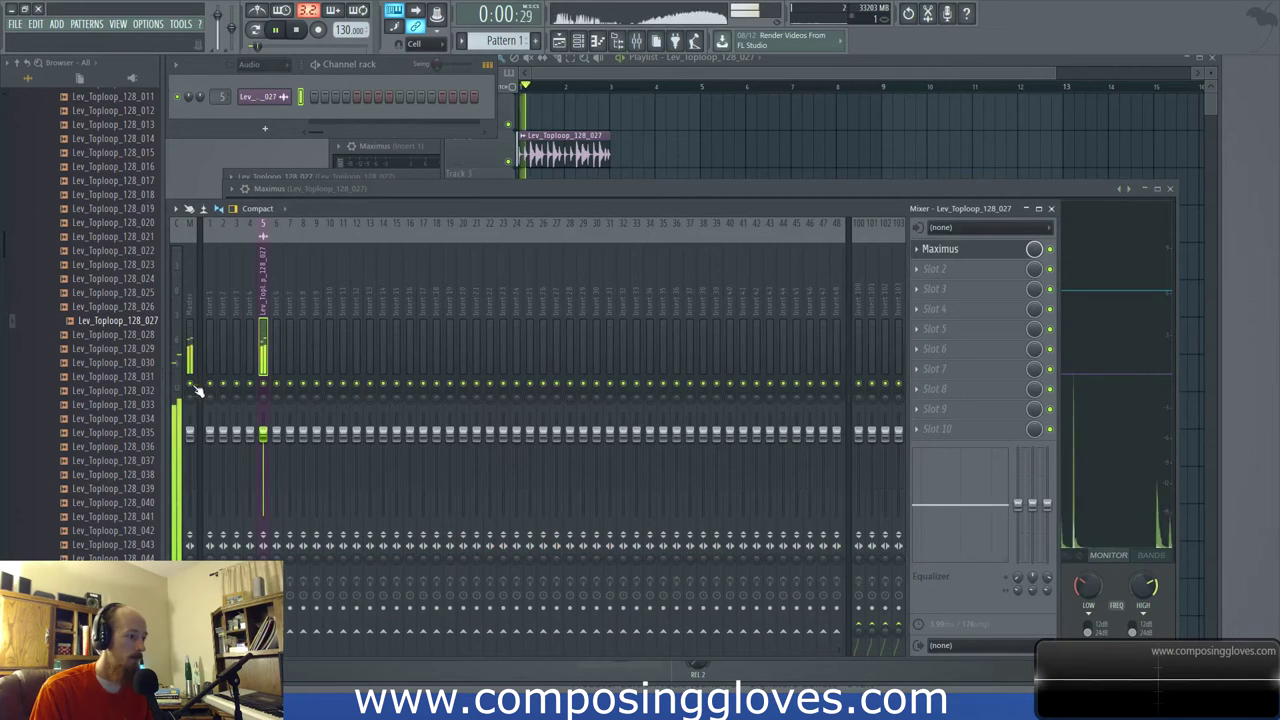
{"action": "left_click", "coordinate": [1075, 189]}
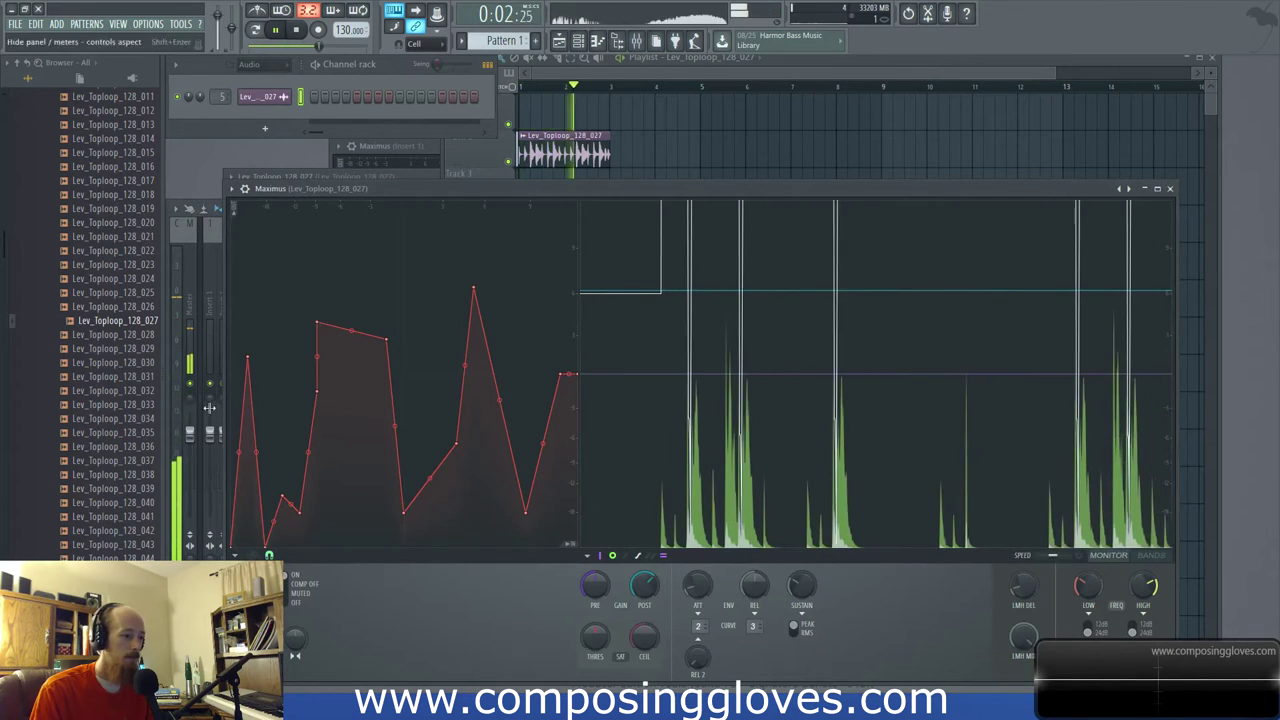
{"action": "key", "text": "space"}
Lower the first peak of the jagged low band curve, raise the band's pre gain, and play the loop
{"action": "left_click_drag", "start_coordinate": [248, 360], "coordinate": [247, 443]}
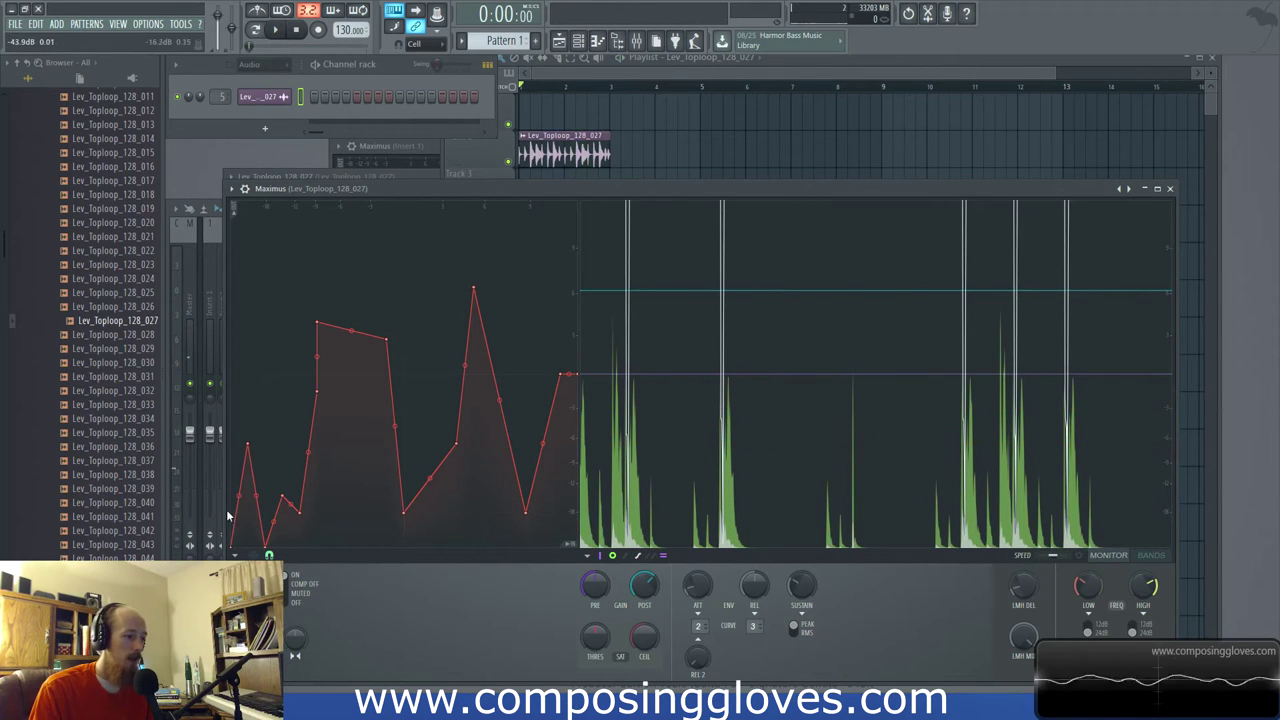
{"action": "left_click_drag", "start_coordinate": [250, 460], "coordinate": [247, 495]}
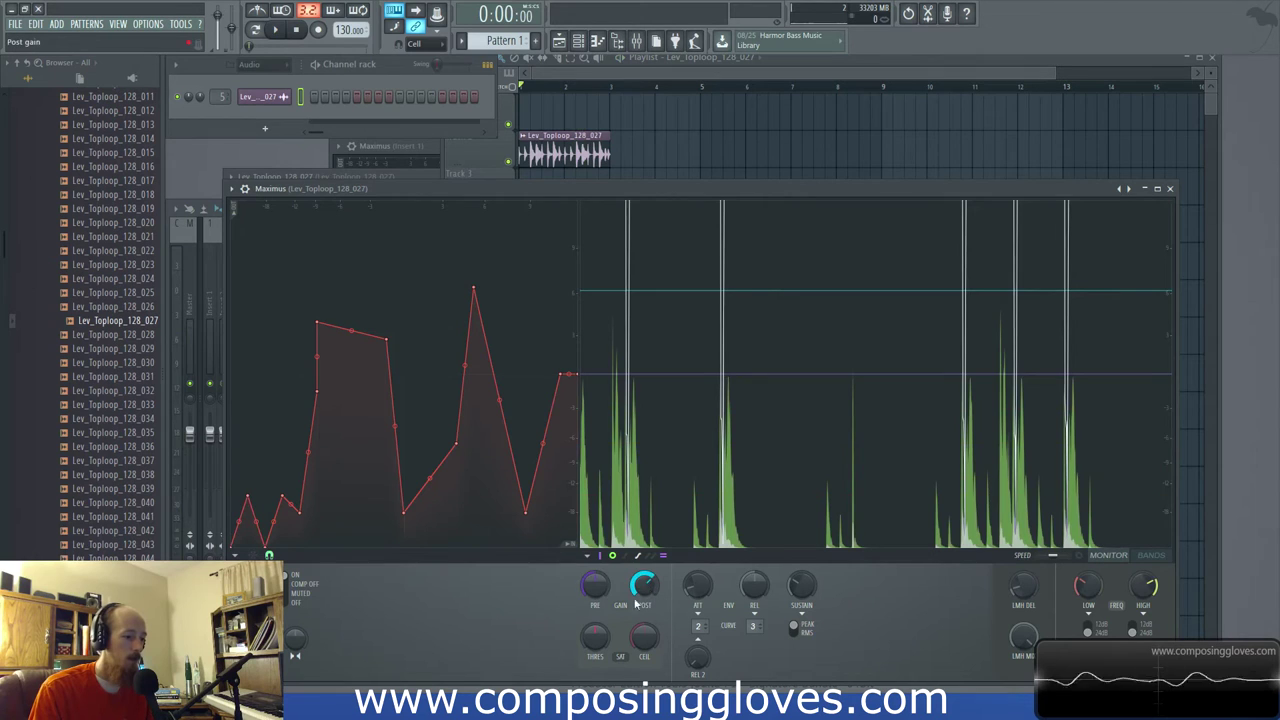
{"action": "key", "text": "space"}
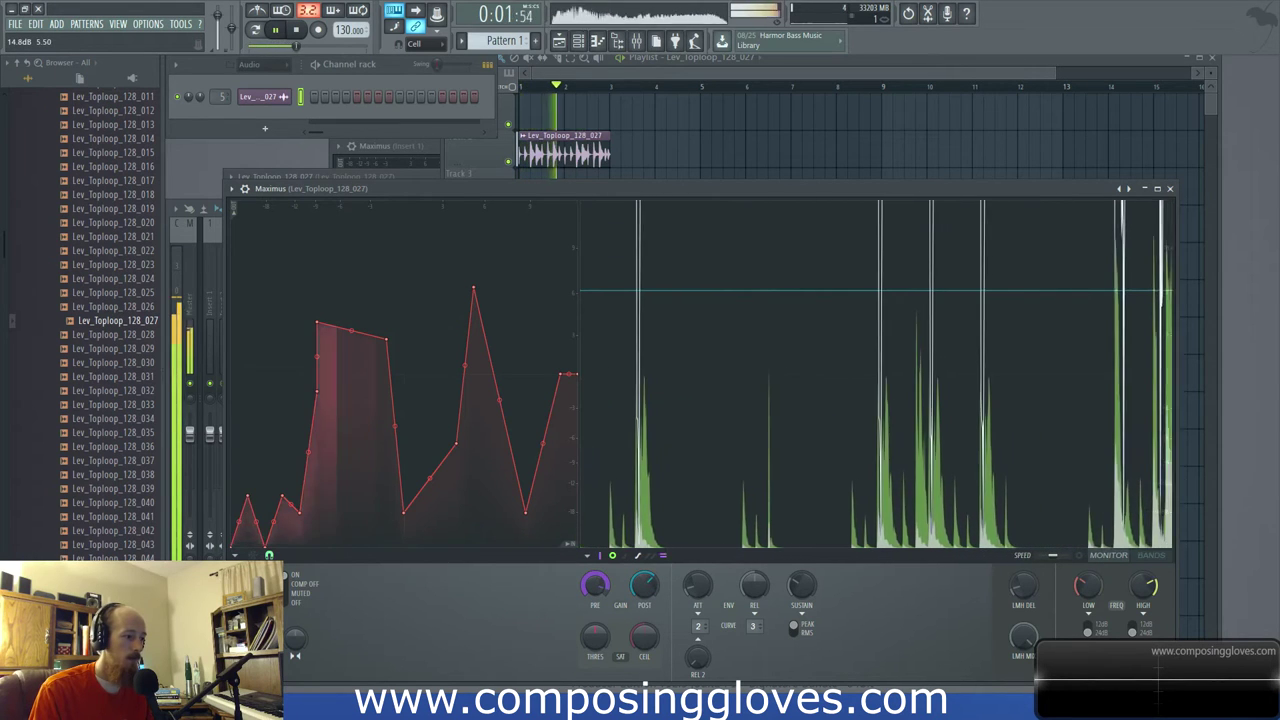
Raise the middle valley of the low band curve, lower the plateau's start, and pull a dip into the plateau during playback
{"action": "left_click_drag", "start_coordinate": [406, 510], "coordinate": [406, 463]}
{"action": "left_click_drag", "start_coordinate": [316, 324], "coordinate": [316, 393]}
{"action": "left_click_drag", "start_coordinate": [350, 330], "coordinate": [369, 460]}
{"action": "key", "text": "space"}
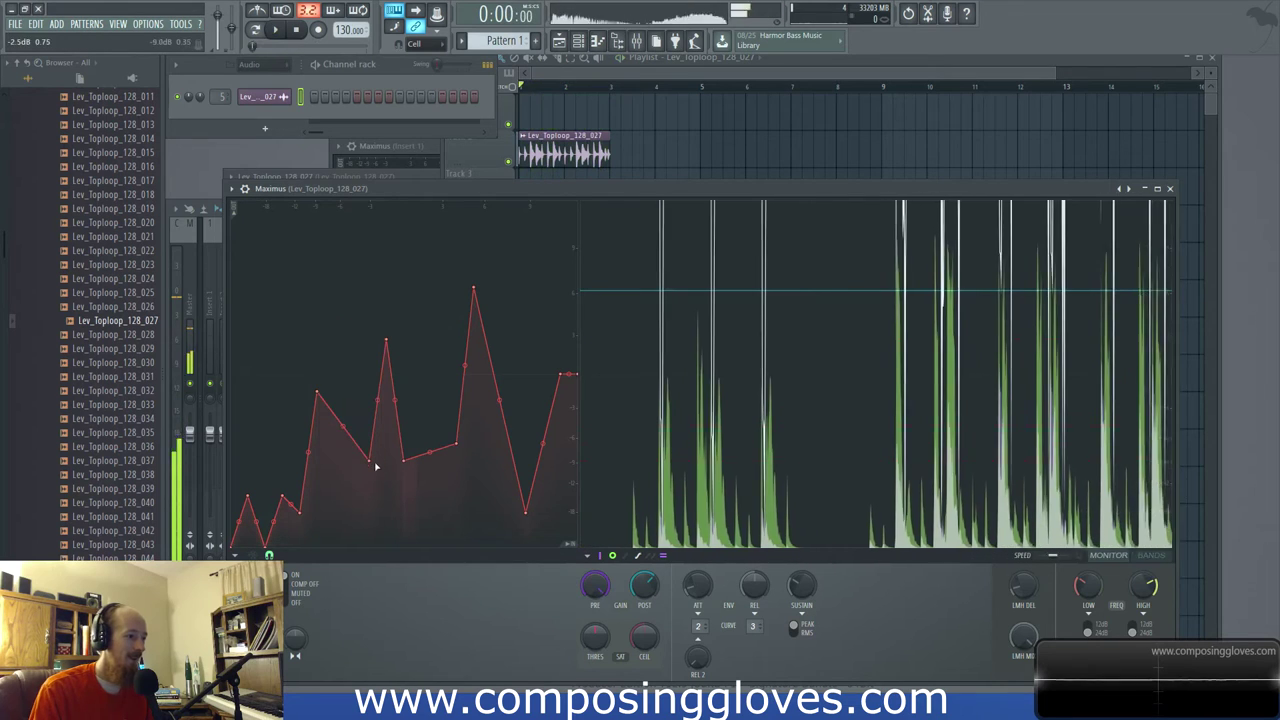
Reset Maximus by loading its Default preset
{"action": "left_click", "coordinate": [1121, 188]}
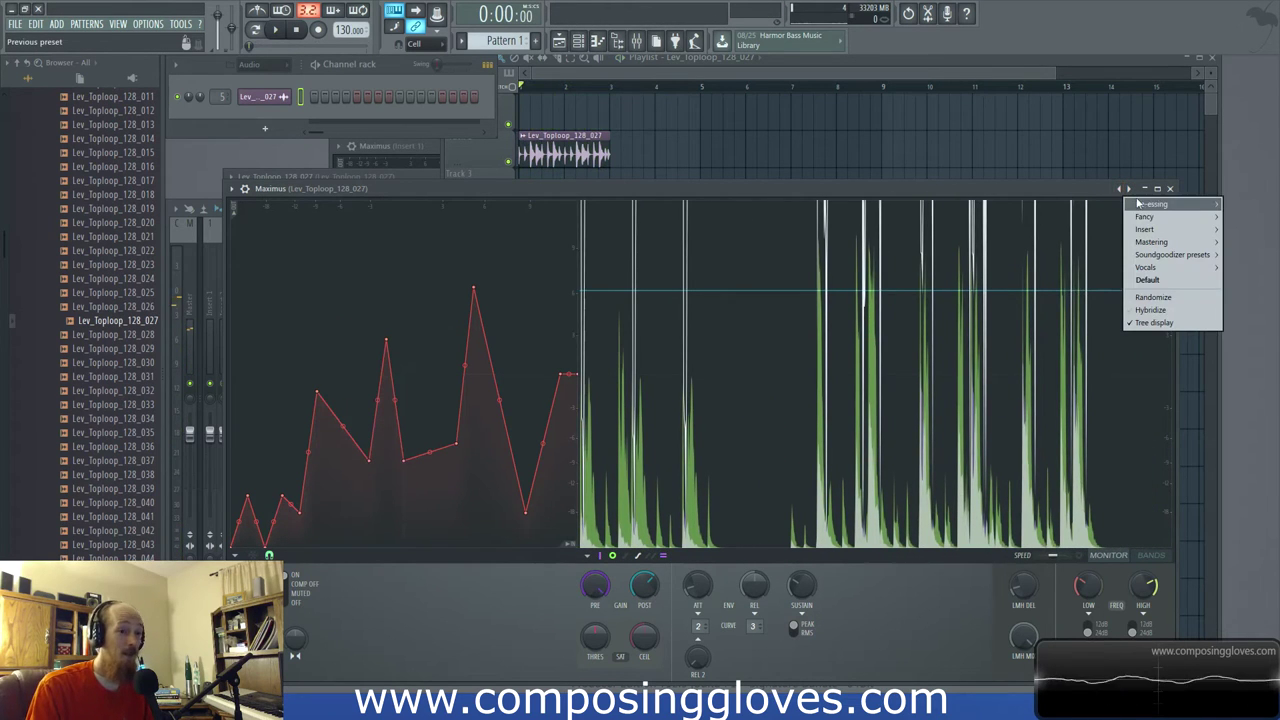
{"action": "mouse_move", "coordinate": [1175, 209]}
{"action": "left_click", "coordinate": [1147, 279]}
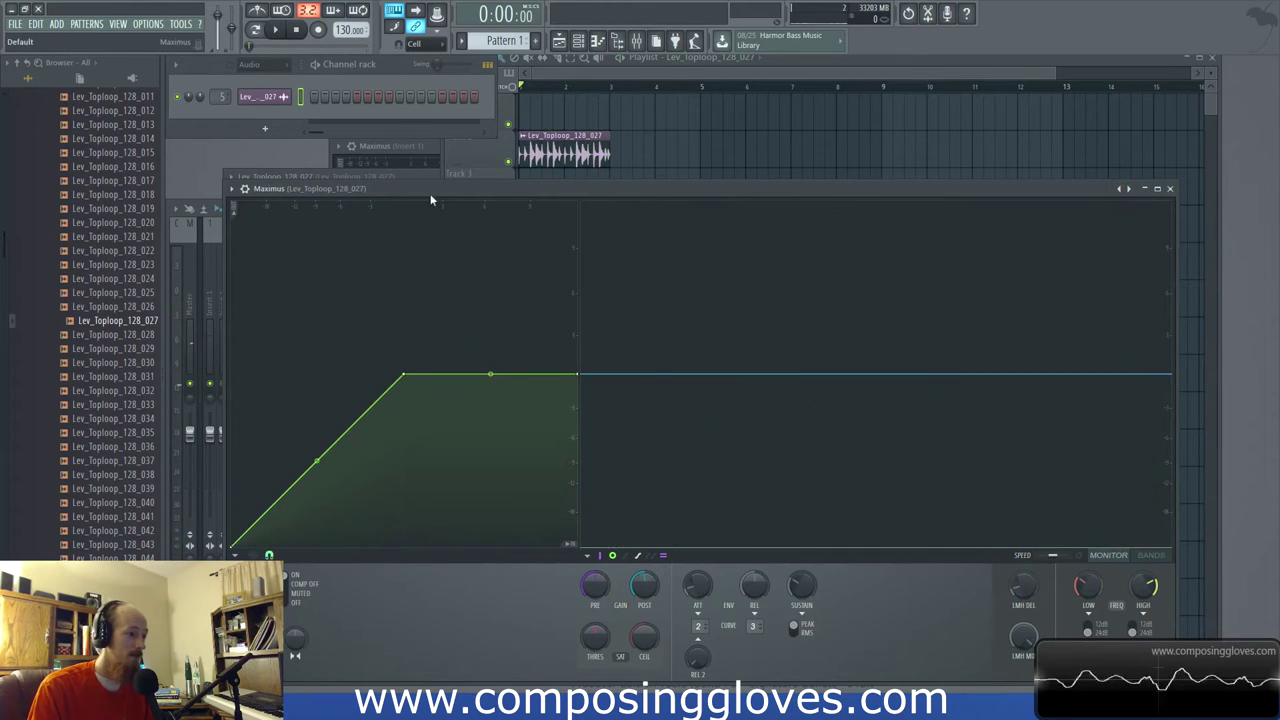
Move the Maximus window up, turn compression off for the low and mid bands, and set the high band to MUTED
{"action": "left_click_drag", "start_coordinate": [434, 188], "coordinate": [418, 128]}
{"action": "left_click", "coordinate": [250, 514]}
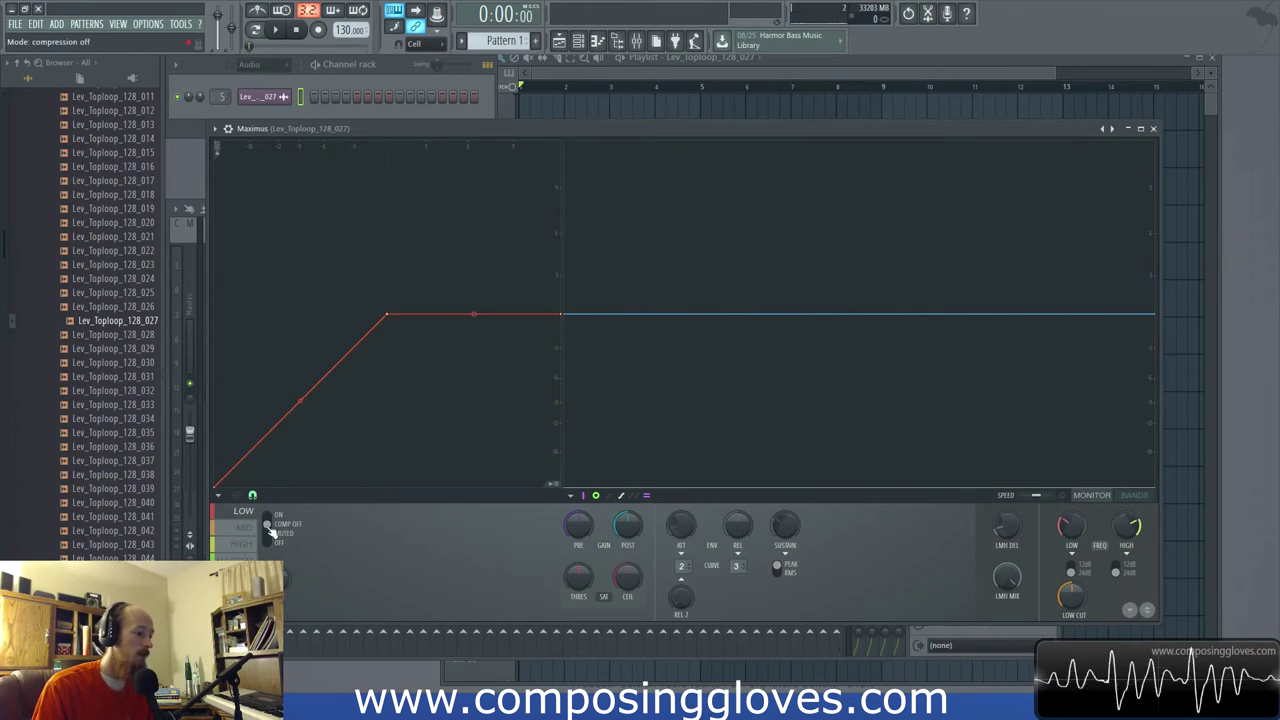
{"action": "left_click", "coordinate": [243, 536]}
{"action": "left_click", "coordinate": [267, 524]}
{"action": "left_click", "coordinate": [243, 543]}
{"action": "left_click", "coordinate": [268, 524]}
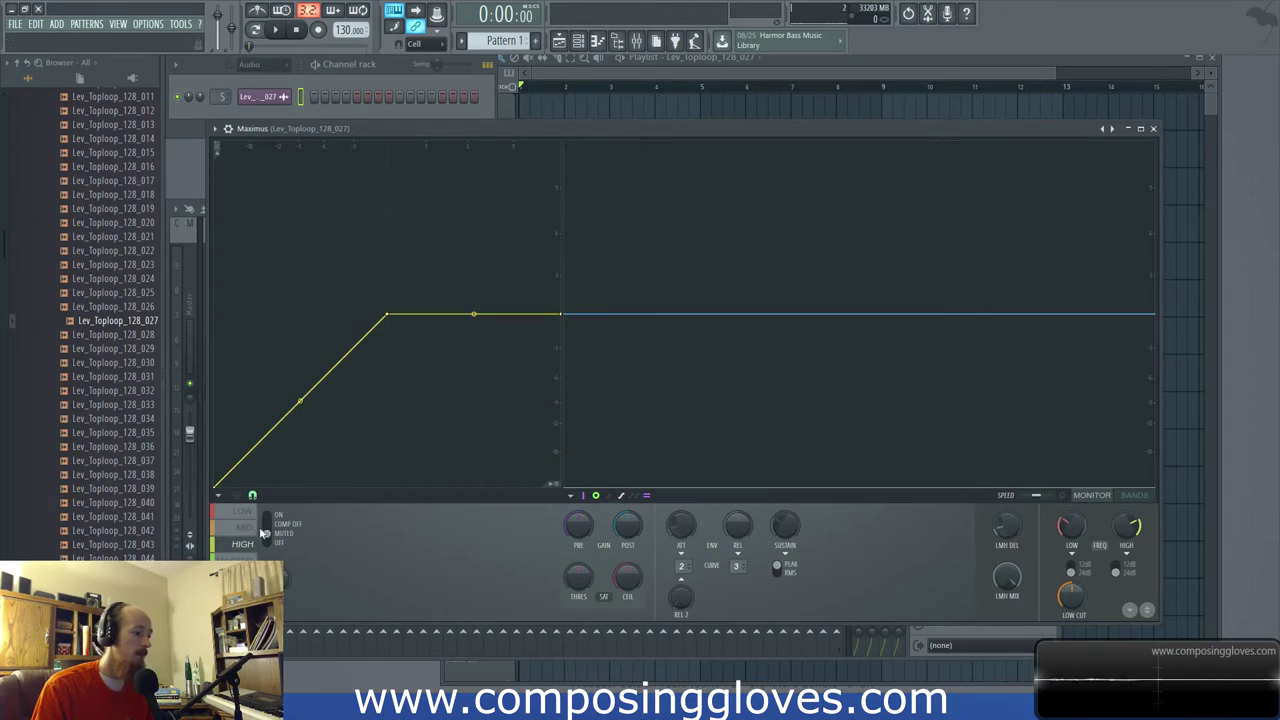
Look through the low and mid bands' modes and set the high band to COMP OFF
{"action": "left_click", "coordinate": [245, 527]}
{"action": "left_click", "coordinate": [245, 512]}
{"action": "left_click", "coordinate": [248, 530]}
{"action": "left_click", "coordinate": [251, 516]}
{"action": "left_click", "coordinate": [255, 546]}
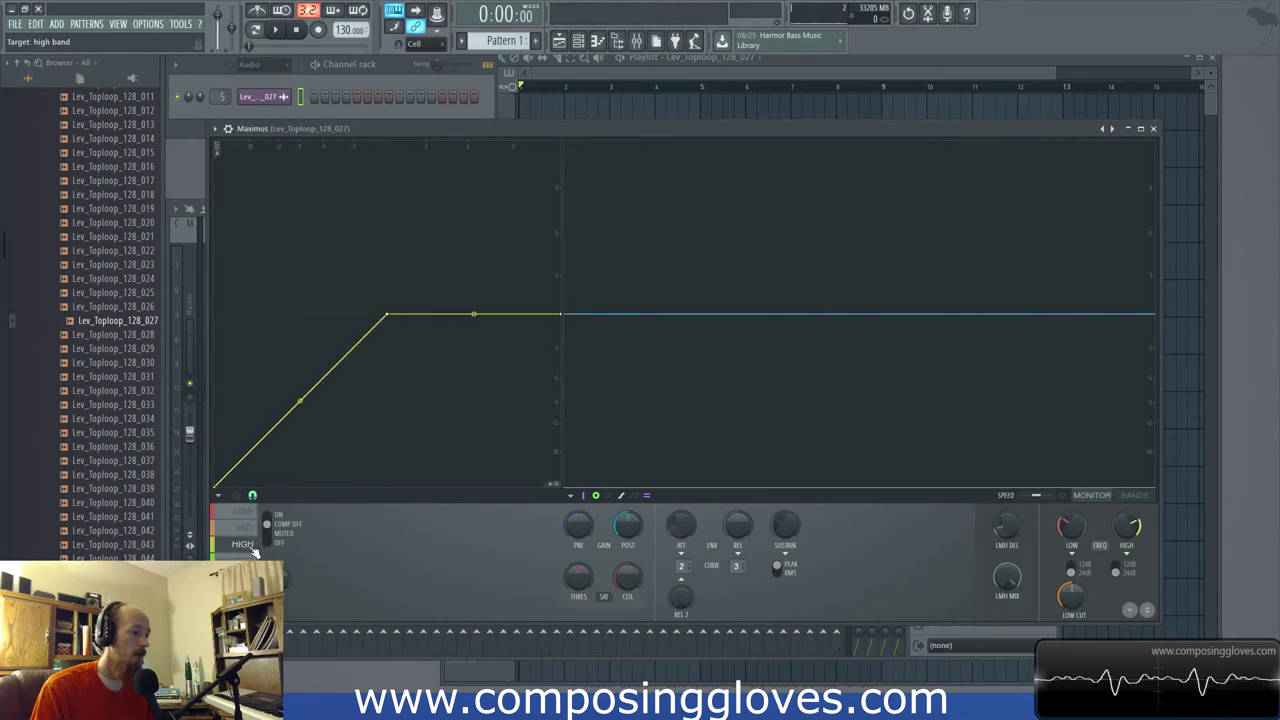
{"action": "left_click", "coordinate": [246, 514]}
Set the mid, low and high bands to ON so that compression is active in each
{"action": "left_click", "coordinate": [250, 530]}
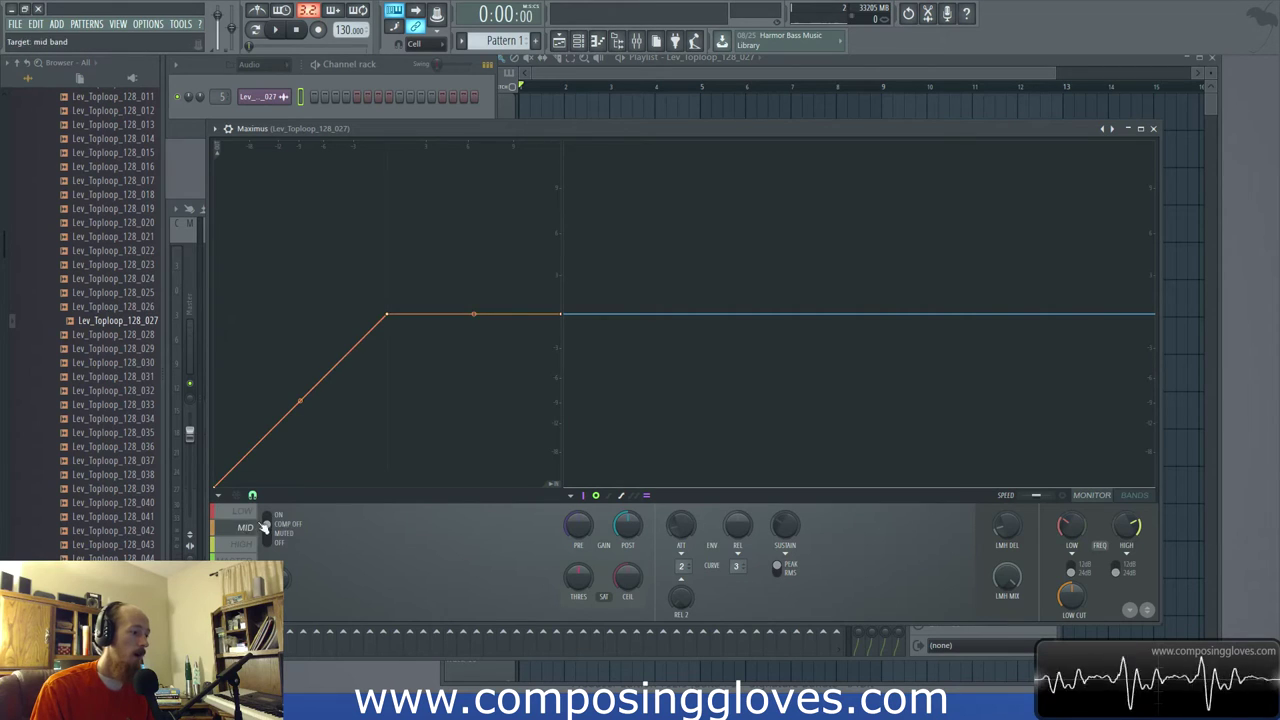
{"action": "left_click", "coordinate": [268, 516]}
{"action": "left_click", "coordinate": [243, 511]}
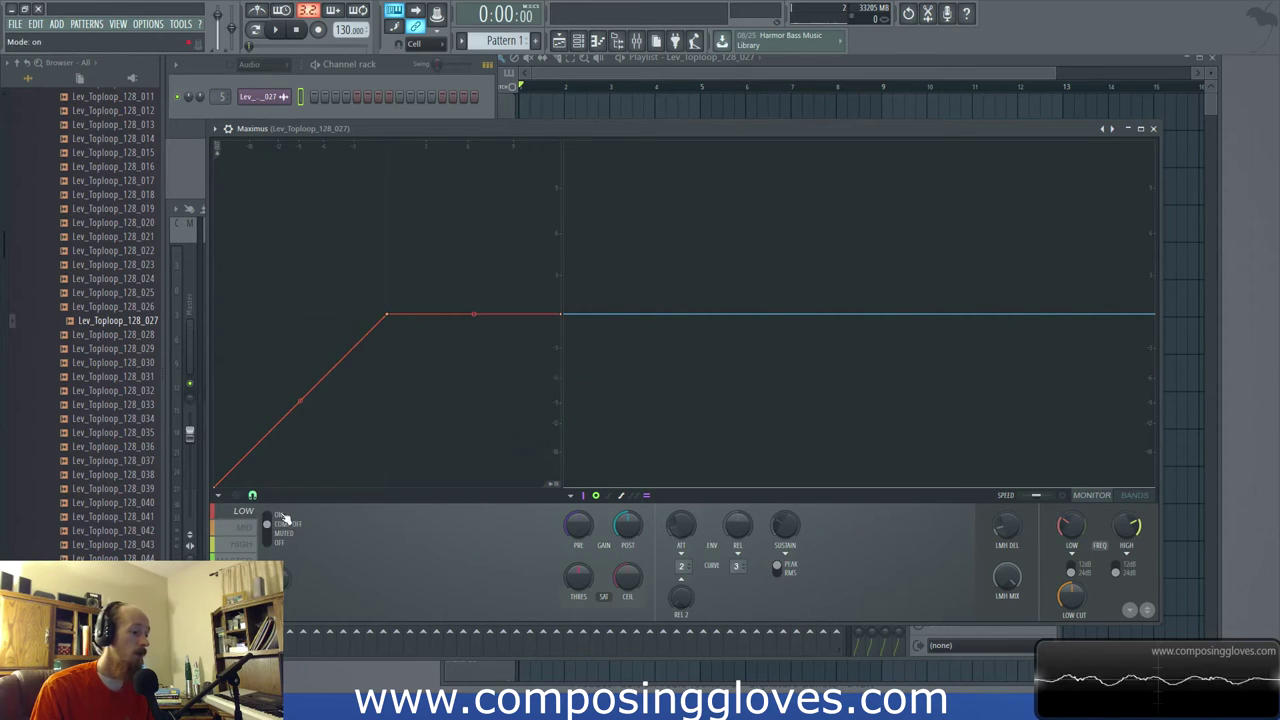
{"action": "left_click", "coordinate": [243, 544]}
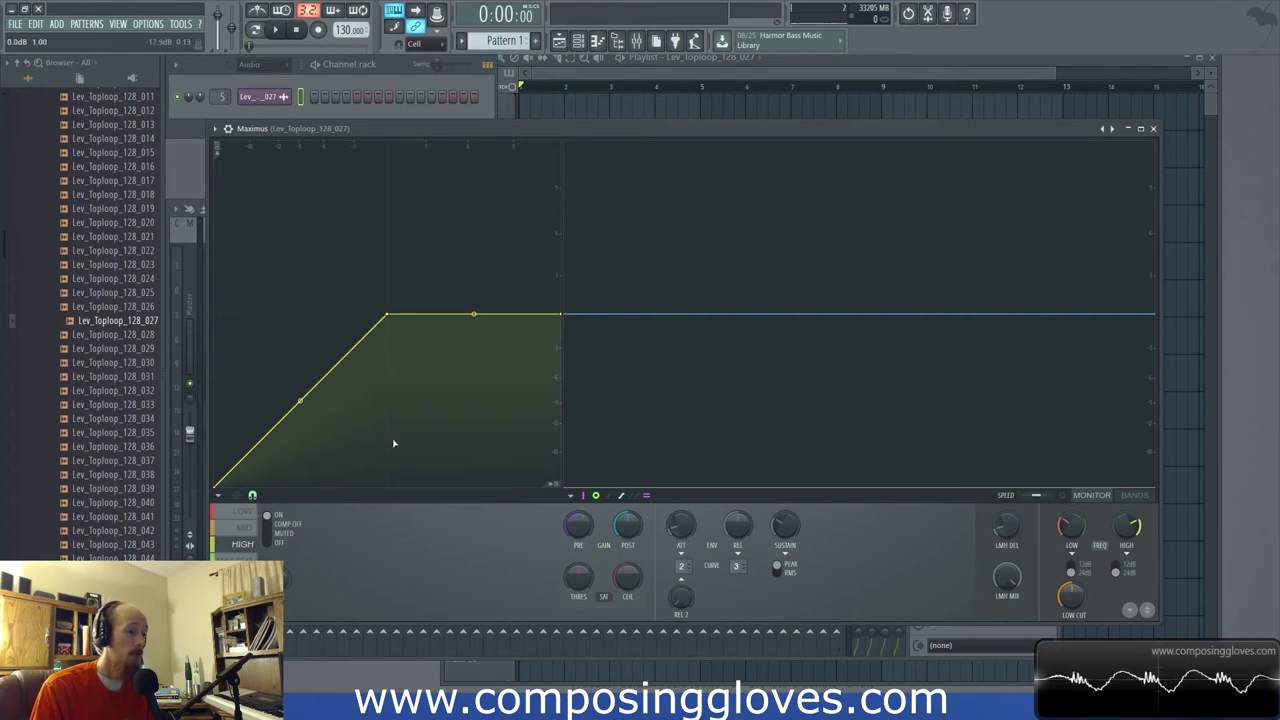
Raise the end points of the high, mid, low and master curves to 12.0 dB so each forms a straight diagonal
{"action": "left_click_drag", "start_coordinate": [558, 311], "coordinate": [560, 140]}
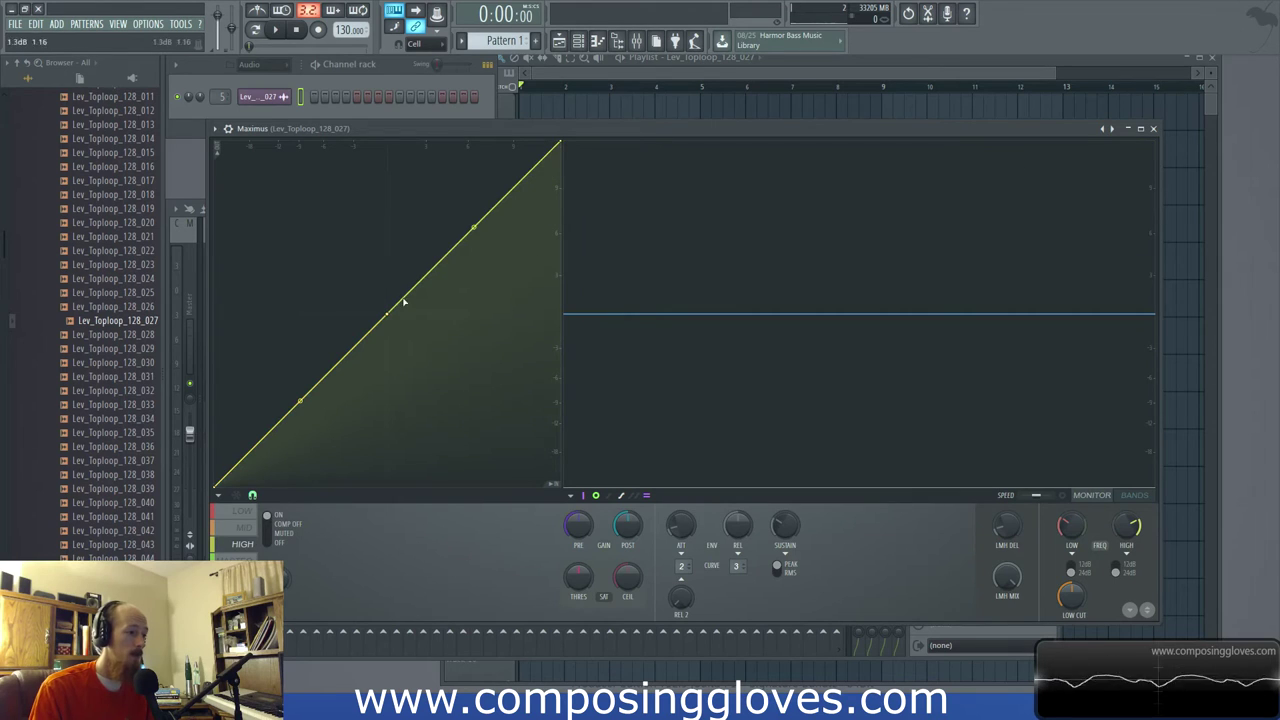
{"action": "left_click", "coordinate": [245, 527]}
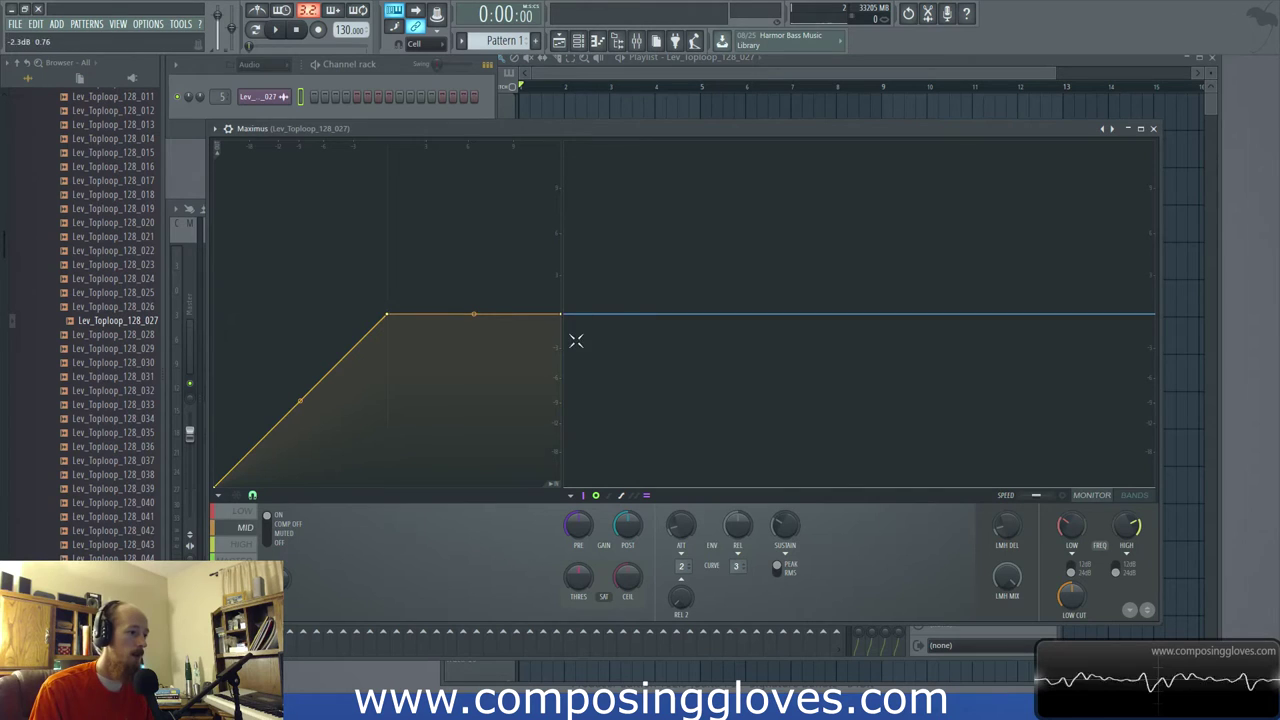
{"action": "left_click_drag", "start_coordinate": [562, 316], "coordinate": [561, 140]}
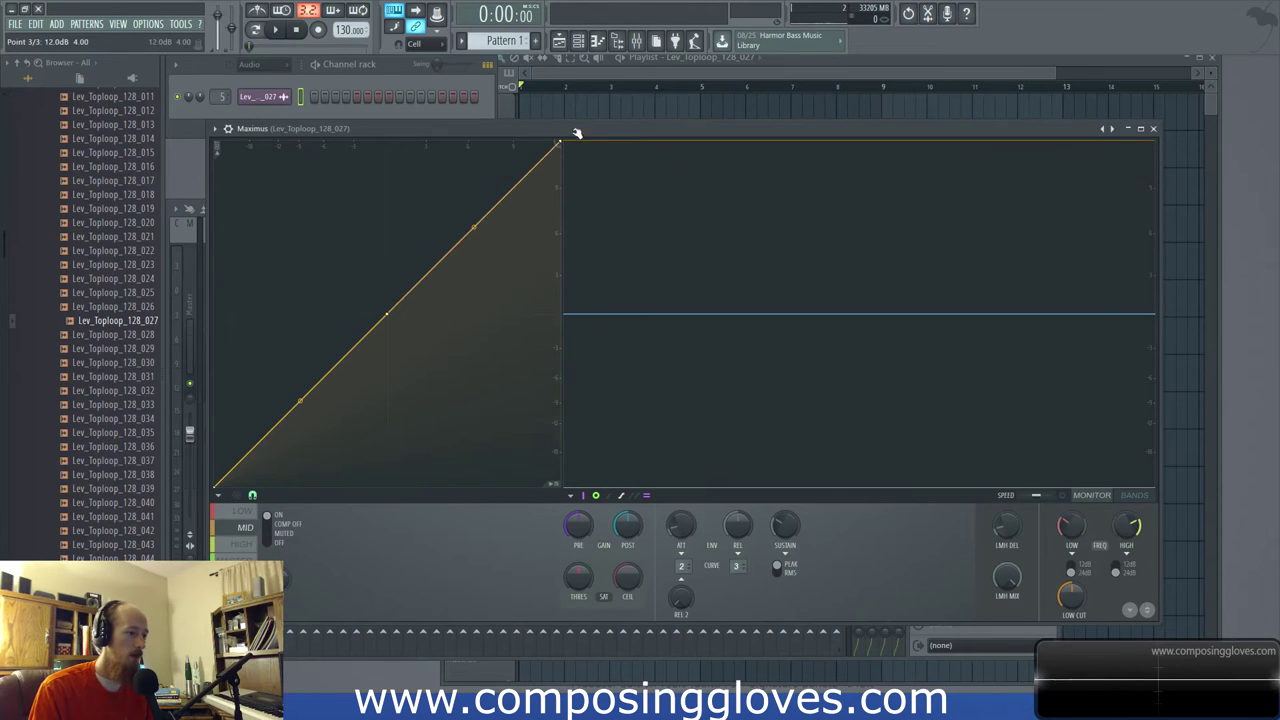
{"action": "left_click", "coordinate": [243, 511]}
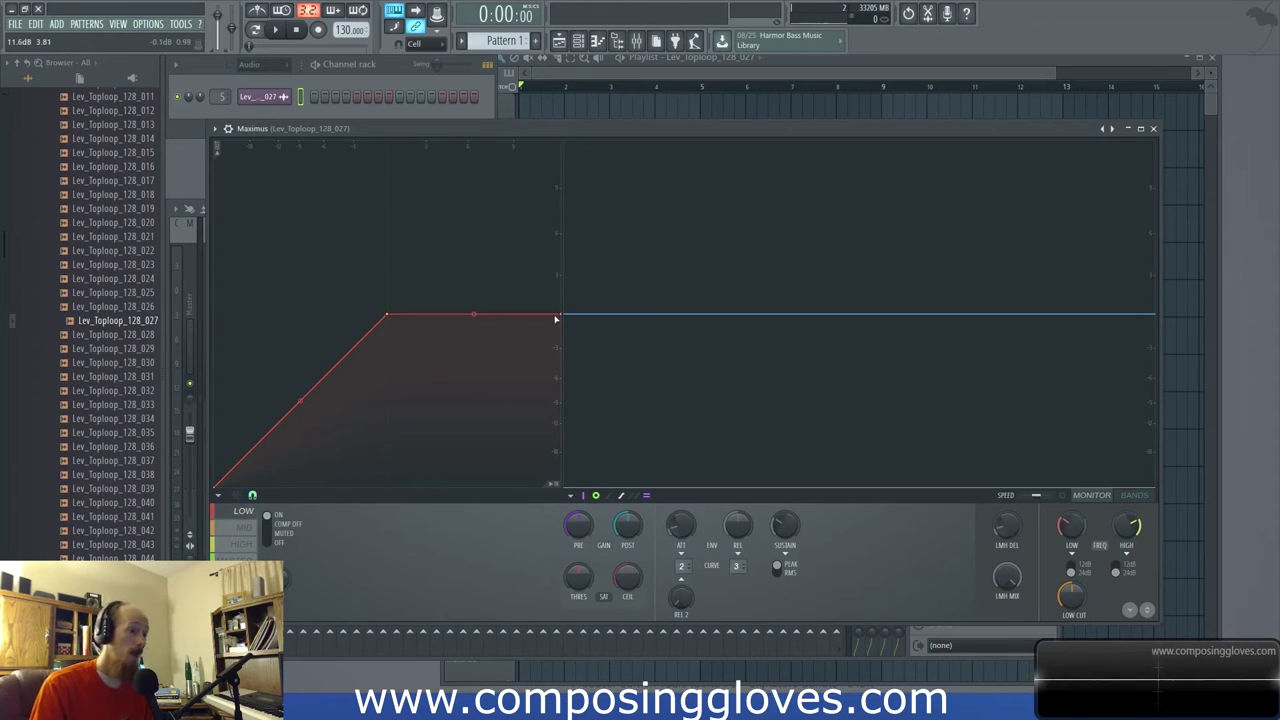
{"action": "left_click_drag", "start_coordinate": [561, 315], "coordinate": [570, 99]}
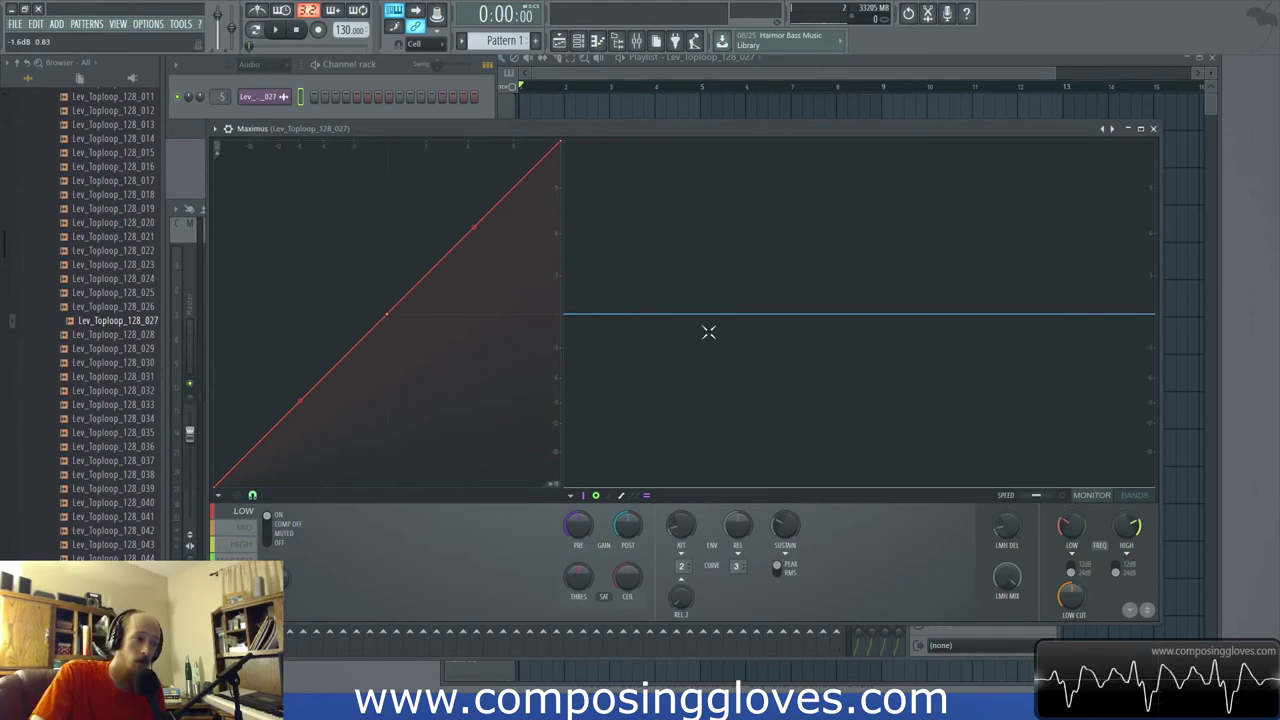
{"action": "left_click", "coordinate": [244, 527]}
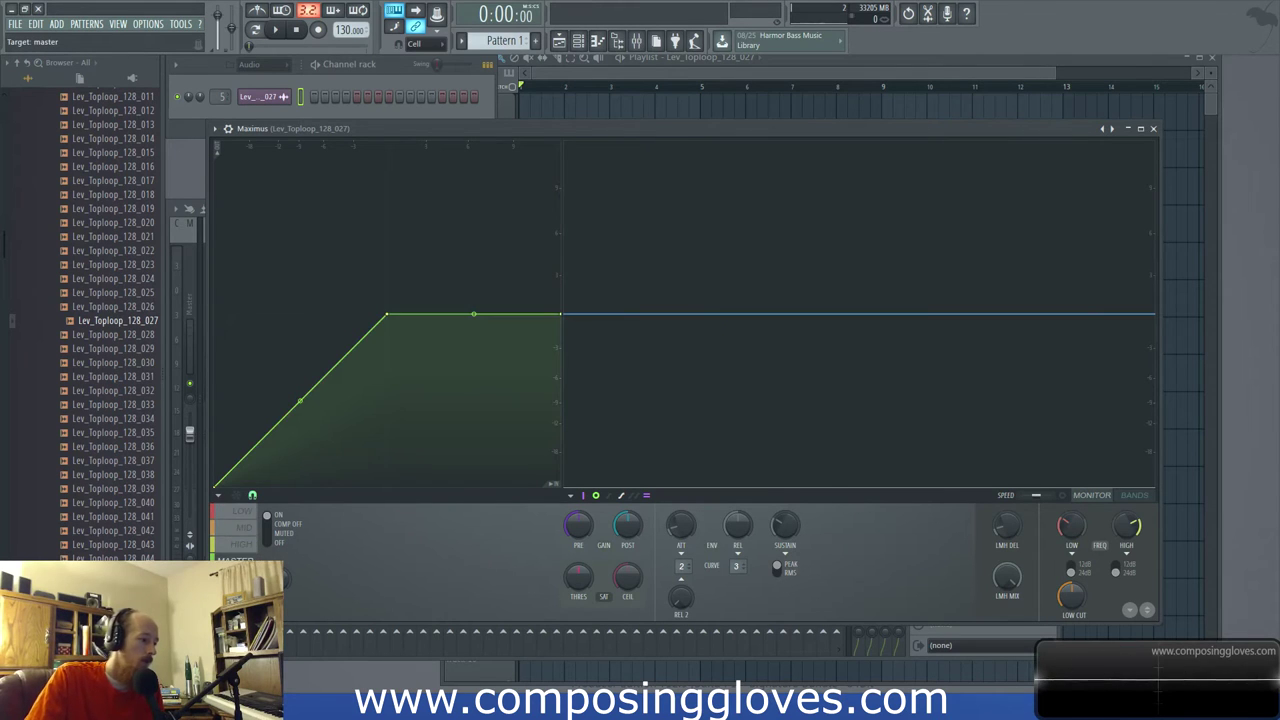
{"action": "left_click", "coordinate": [244, 543]}
{"action": "left_click", "coordinate": [250, 512]}
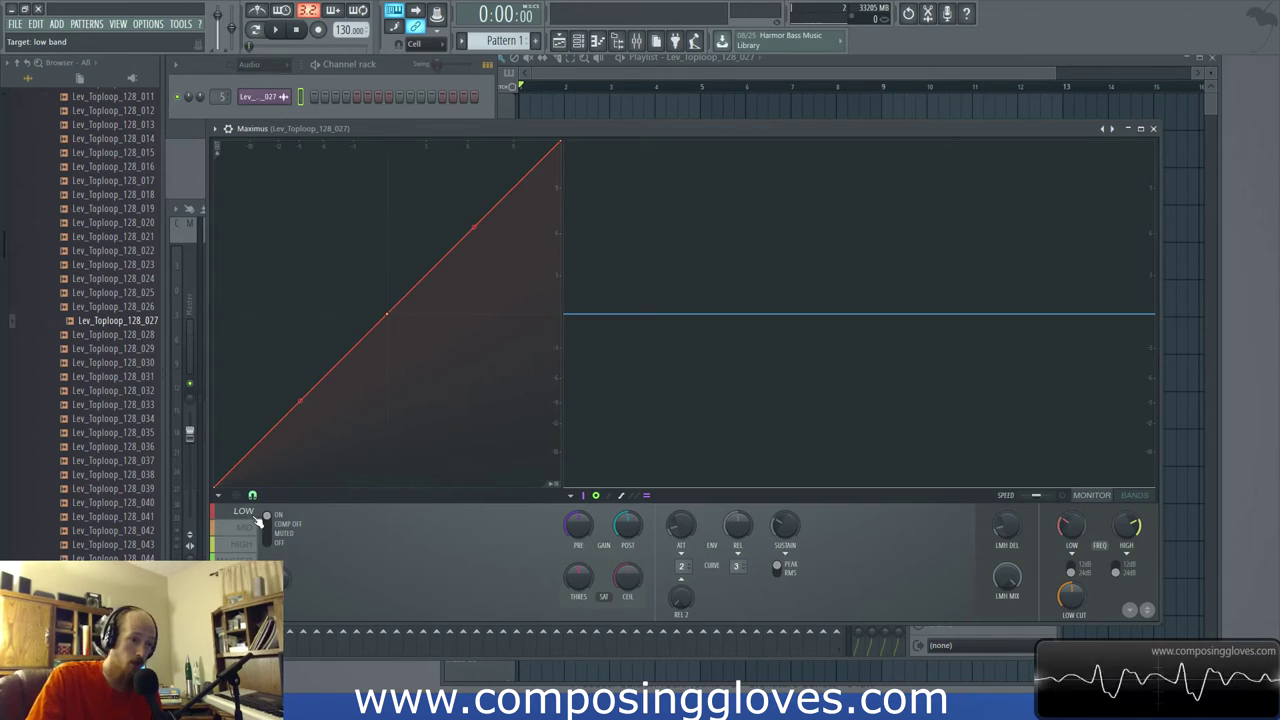
Close Maximus, disable it in the mixer, and load Fruity Multiband Compressor into slot 2 of the loop track
{"action": "left_click", "coordinate": [1152, 128]}
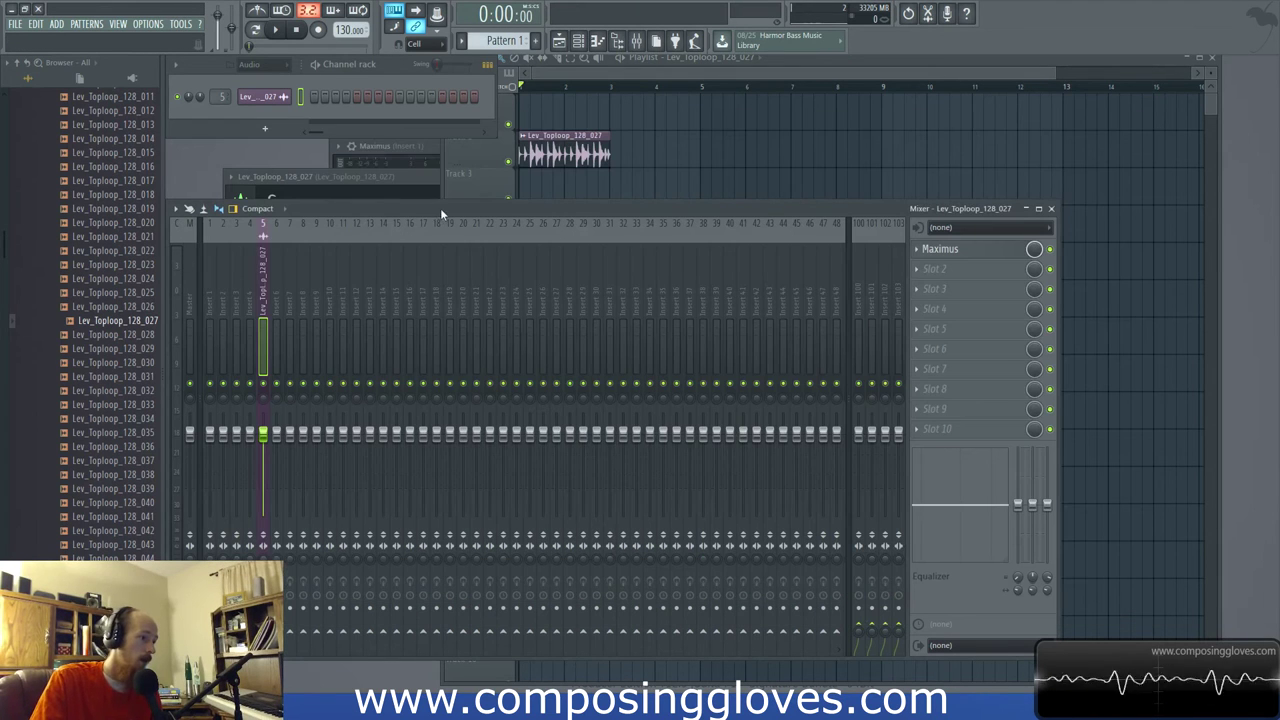
{"action": "left_click_drag", "start_coordinate": [360, 208], "coordinate": [399, 148]}
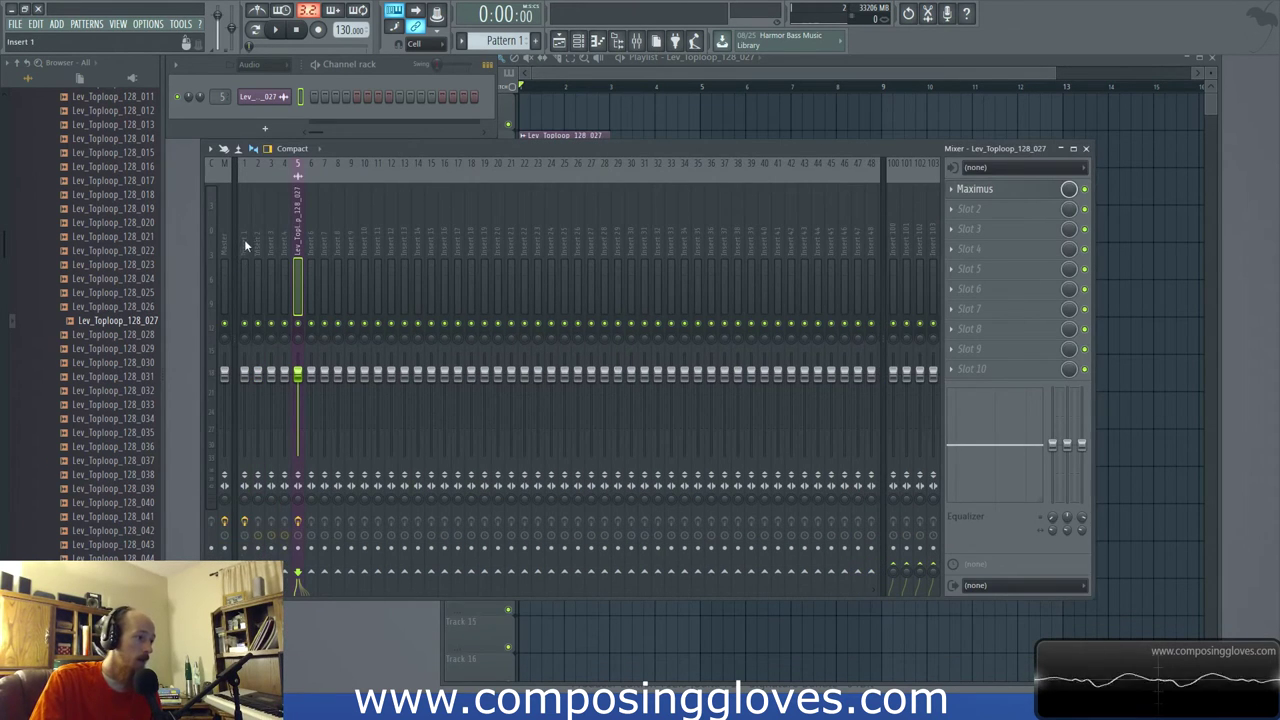
{"action": "left_click", "coordinate": [1040, 208]}
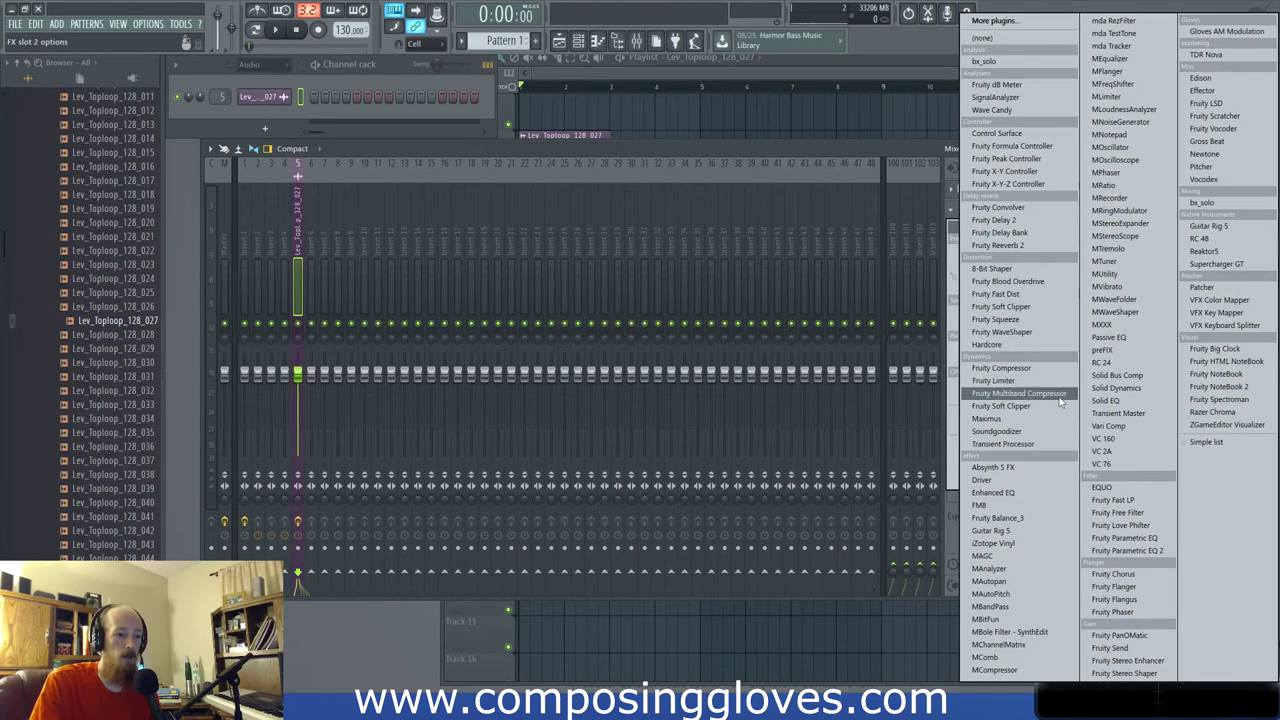
{"action": "left_click", "coordinate": [1035, 393]}
{"action": "left_click_drag", "start_coordinate": [875, 209], "coordinate": [584, 184]}
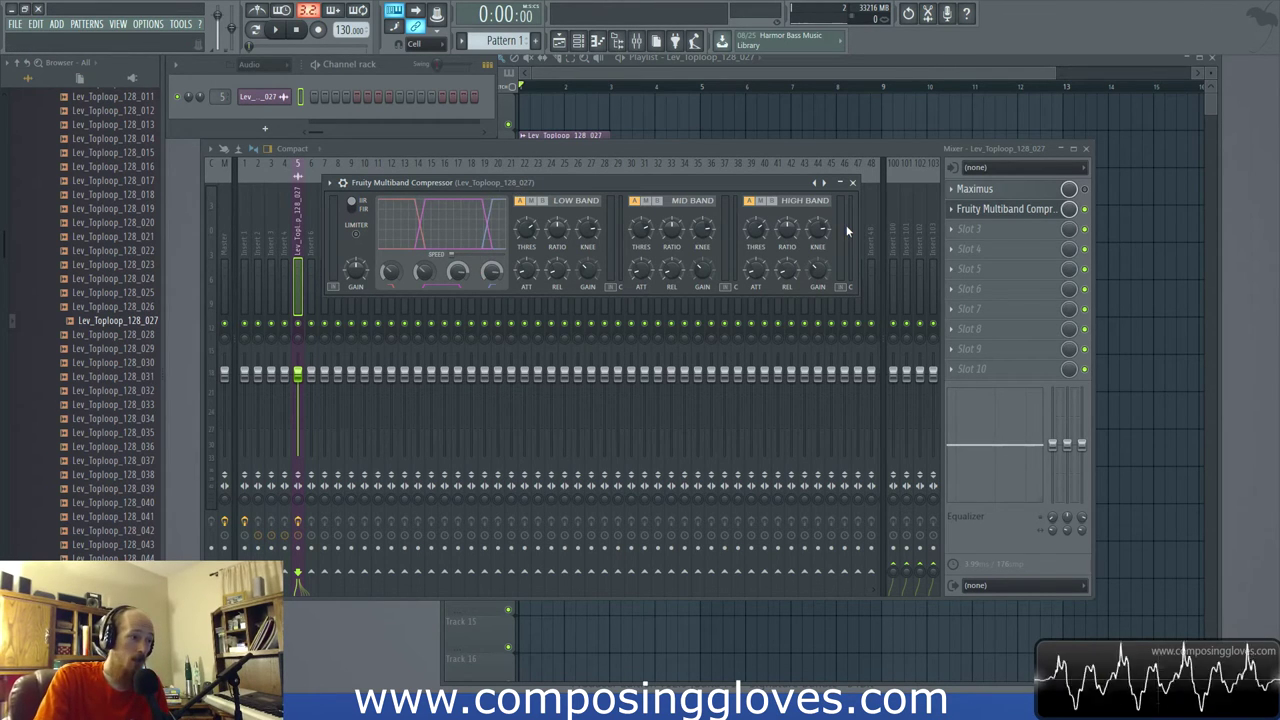
Load TDR Nova into slot 5 and enable its high-pass filter at 34 Hz and low-pass filter at 190 Hz
{"action": "left_click", "coordinate": [965, 269]}
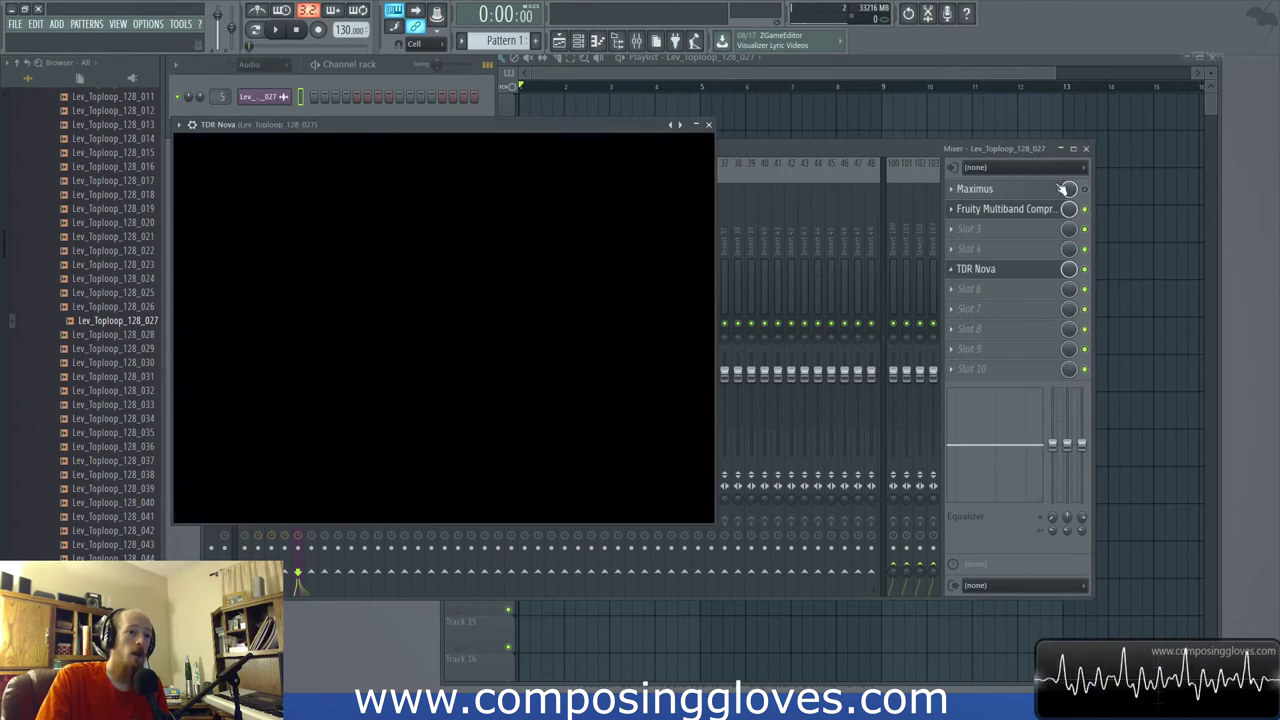
{"action": "left_click", "coordinate": [1230, 56]}
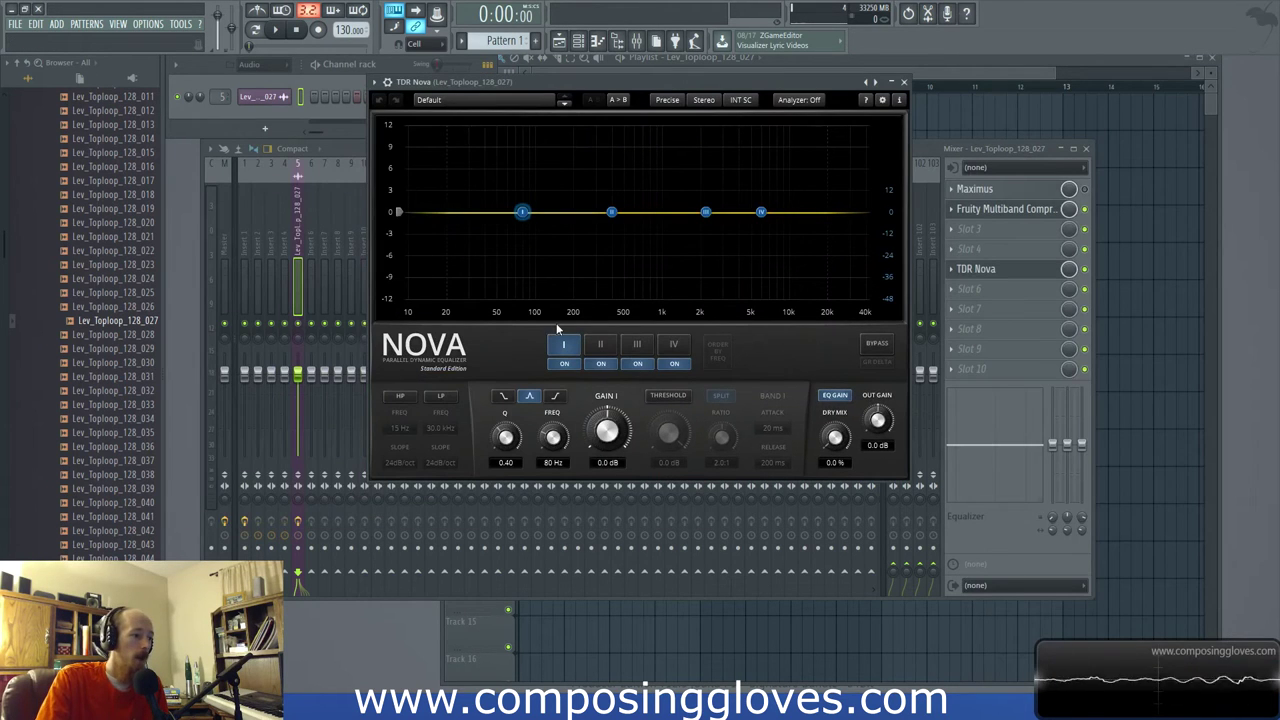
{"action": "left_click", "coordinate": [400, 396]}
{"action": "left_click", "coordinate": [441, 396]}
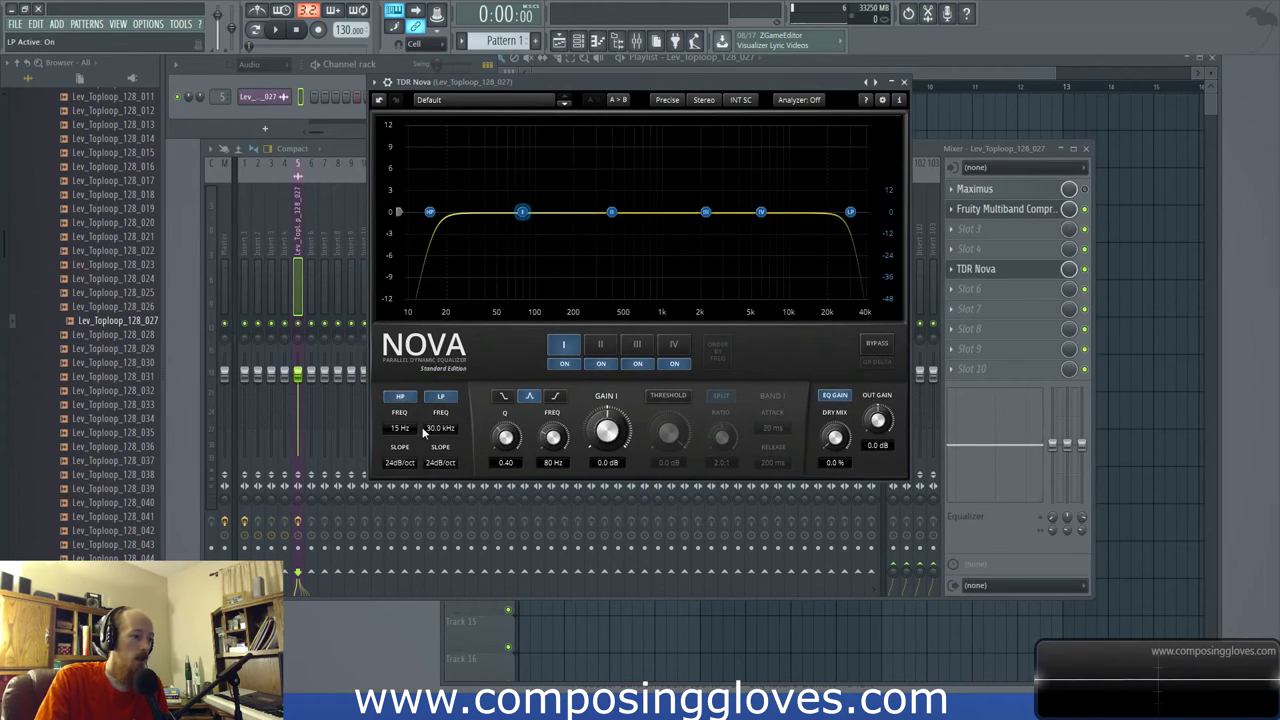
{"action": "left_click_drag", "start_coordinate": [400, 428], "coordinate": [437, 456]}
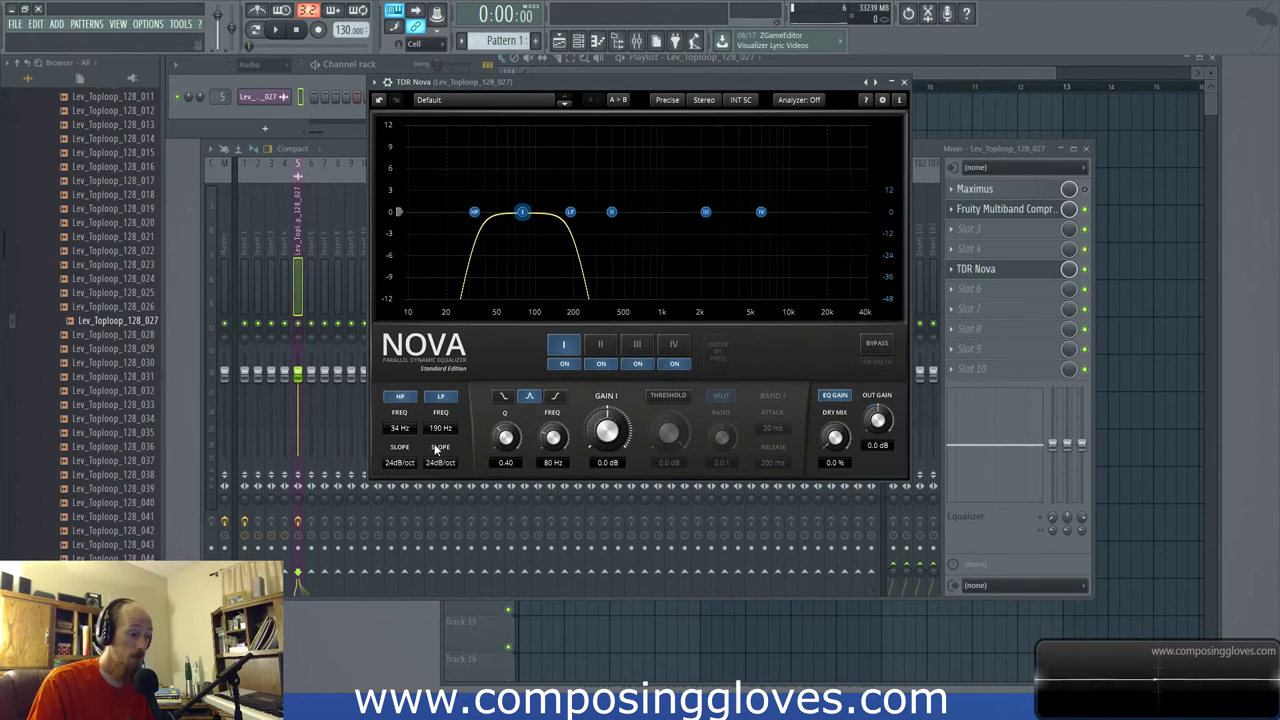
Set both Nova filter slopes to 72dB/oct and move the high-pass to 26 Hz and the low-pass to 120 Hz
{"action": "left_click", "coordinate": [400, 463]}
{"action": "left_click", "coordinate": [408, 519]}
{"action": "left_click", "coordinate": [440, 463]}
{"action": "left_click", "coordinate": [450, 520]}
{"action": "left_click_drag", "start_coordinate": [570, 211], "coordinate": [461, 212]}
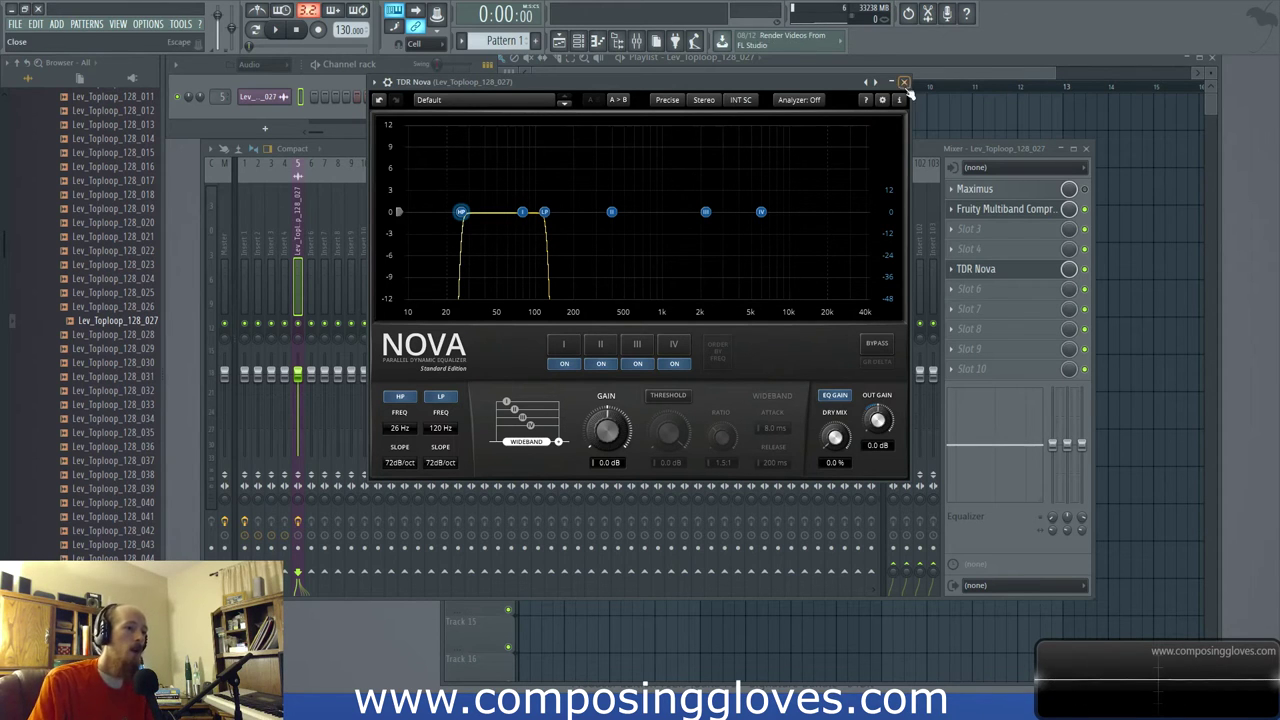
Reopen Fruity Multiband Compressor, move its window aside, and look over the mixer inserts beside the loop track
{"action": "left_click", "coordinate": [995, 209]}
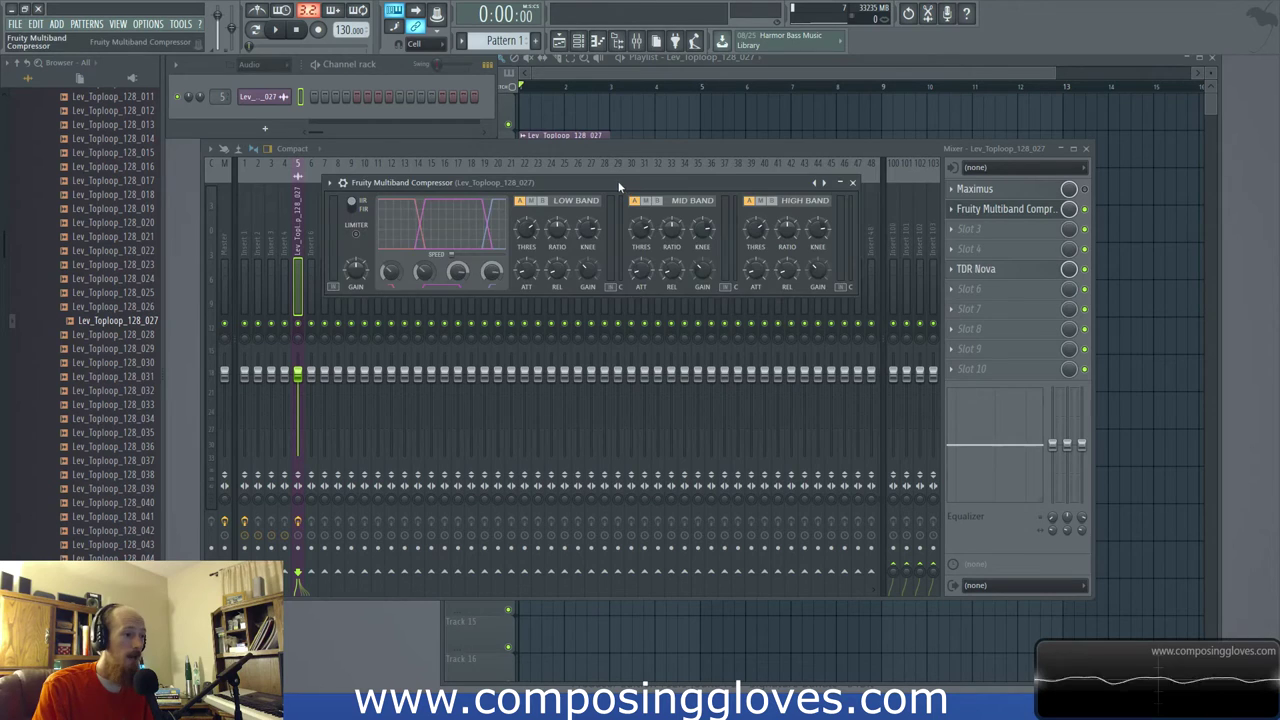
{"action": "left_click_drag", "start_coordinate": [463, 183], "coordinate": [580, 186]}
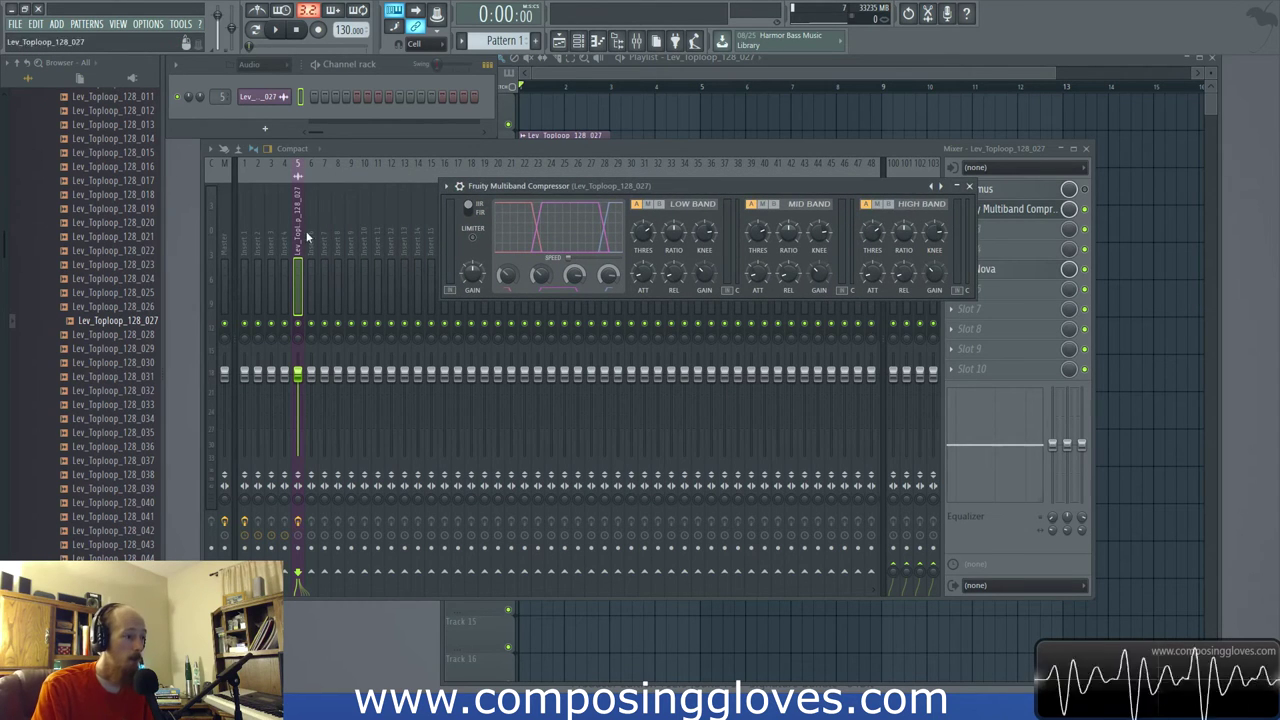
{"action": "left_click", "coordinate": [310, 240]}
{"action": "left_click_drag", "start_coordinate": [317, 268], "coordinate": [512, 294]}
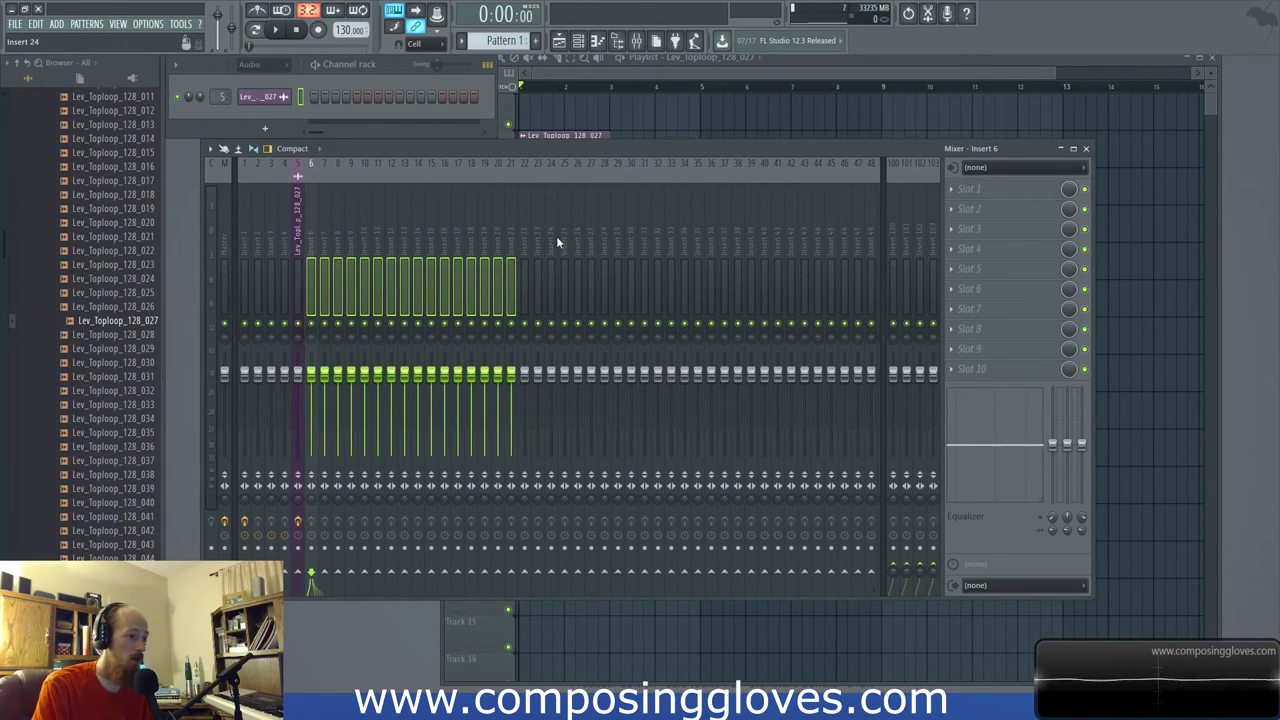
{"action": "left_click", "coordinate": [302, 250]}
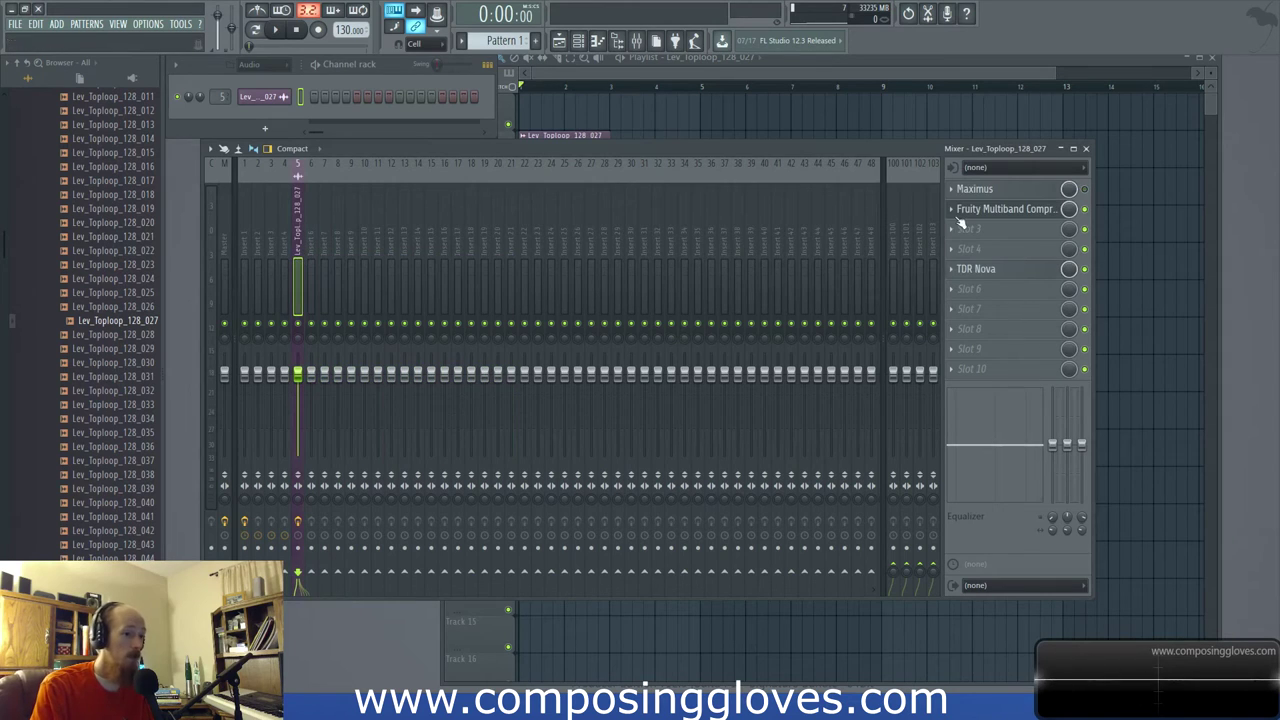
Set the low, mid and high bands of Fruity Multiband Compressor to M
{"action": "left_click", "coordinate": [1002, 210]}
{"action": "left_click", "coordinate": [647, 204]}
{"action": "left_click", "coordinate": [773, 204]}
{"action": "left_click", "coordinate": [877, 204]}
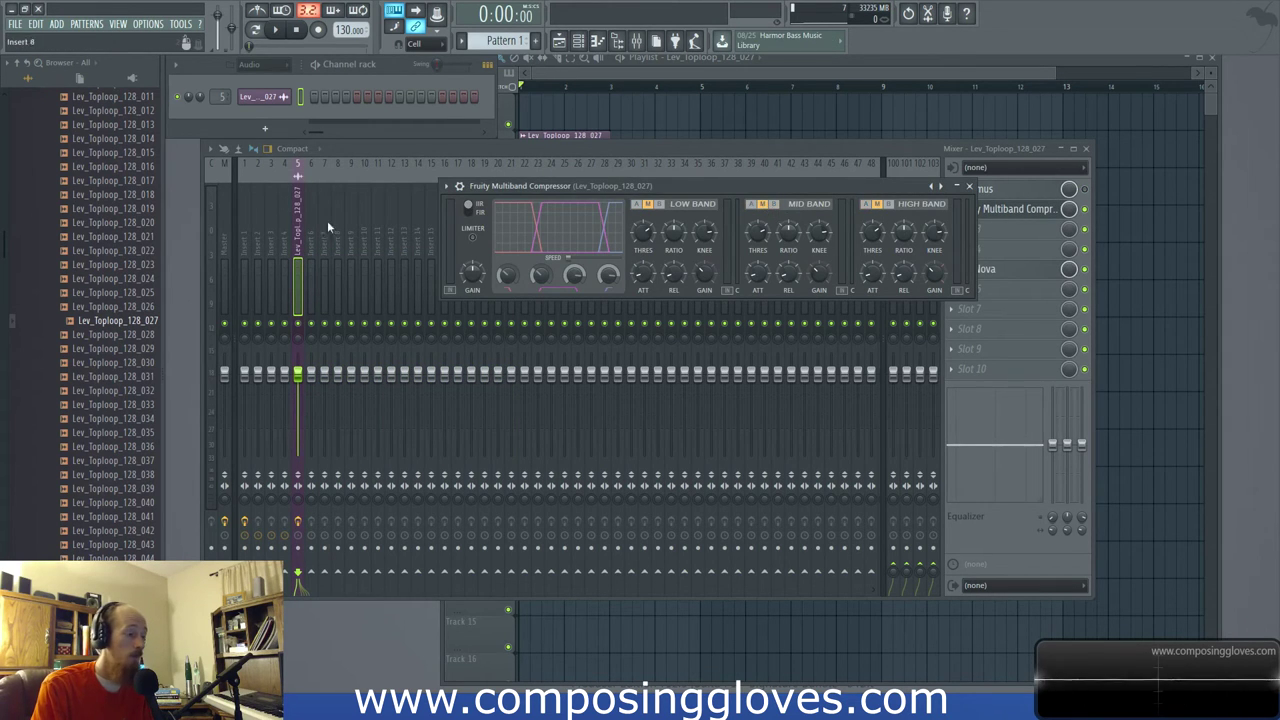
View the empty Insert 6, return to the loop track, and bring up its Fruity Multiband Compressor
{"action": "left_click", "coordinate": [308, 248]}
{"action": "left_click", "coordinate": [312, 242]}
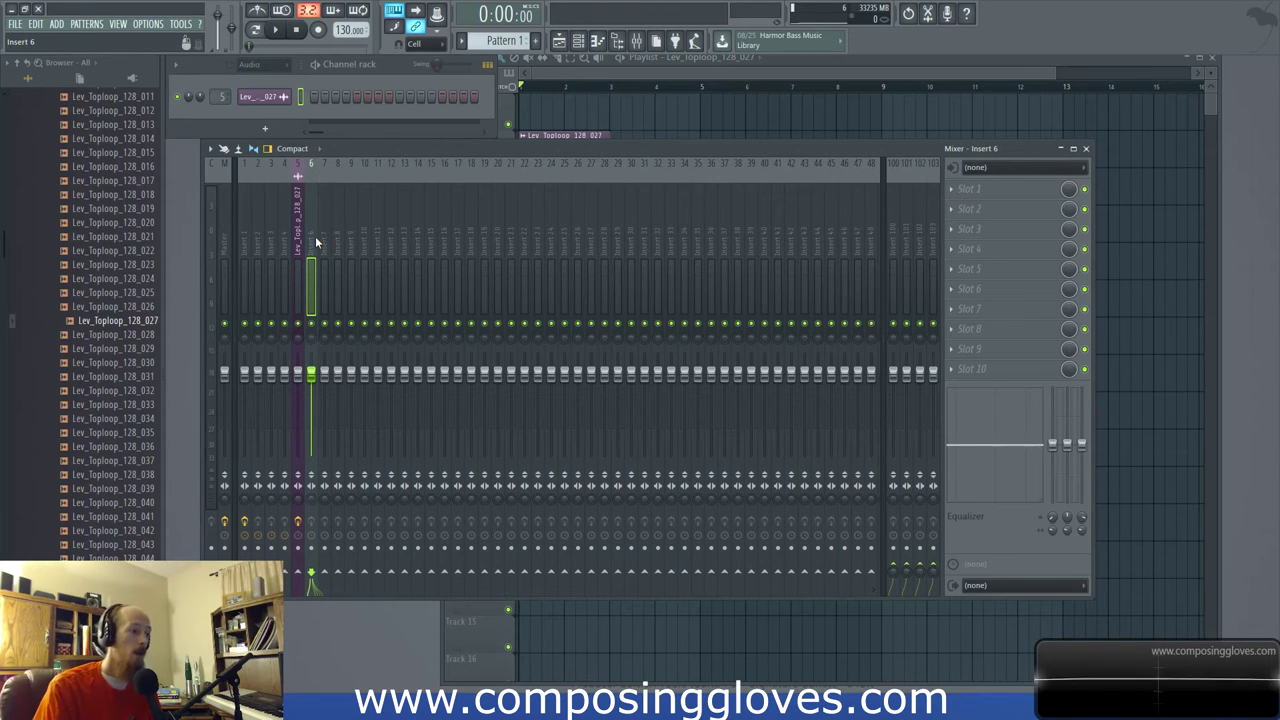
{"action": "left_click", "coordinate": [300, 251]}
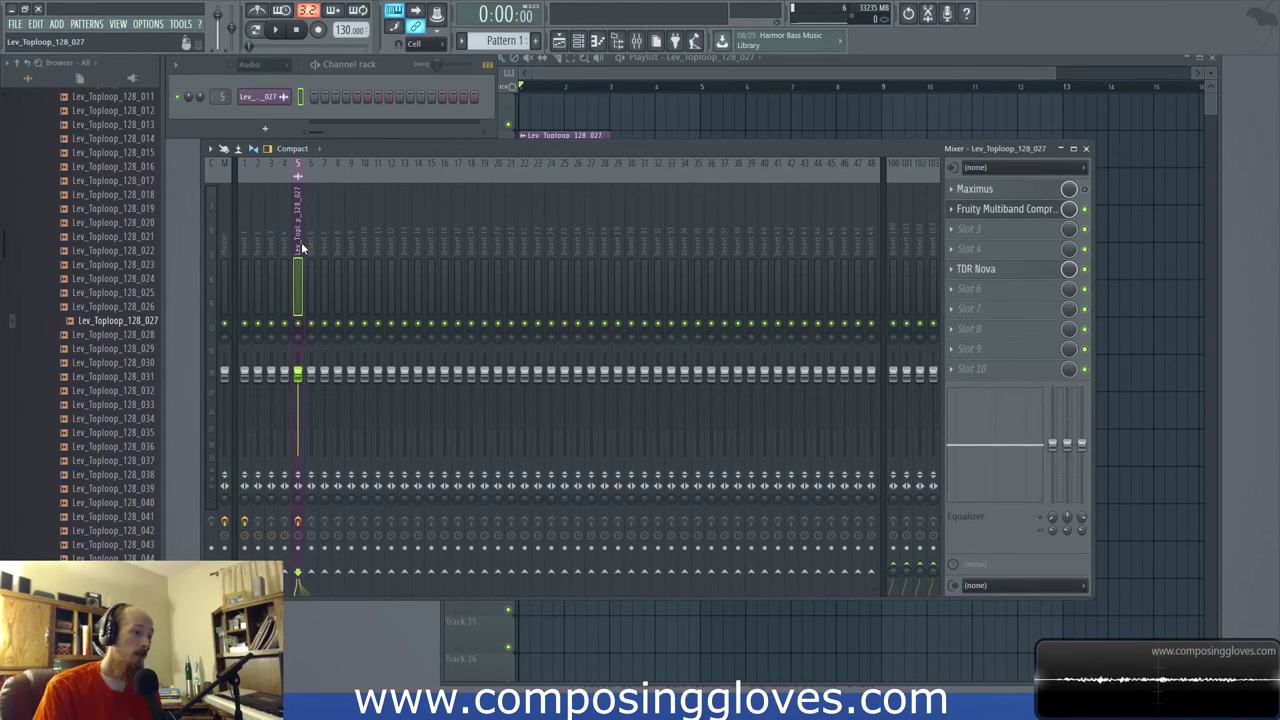
{"action": "left_click", "coordinate": [1020, 210]}
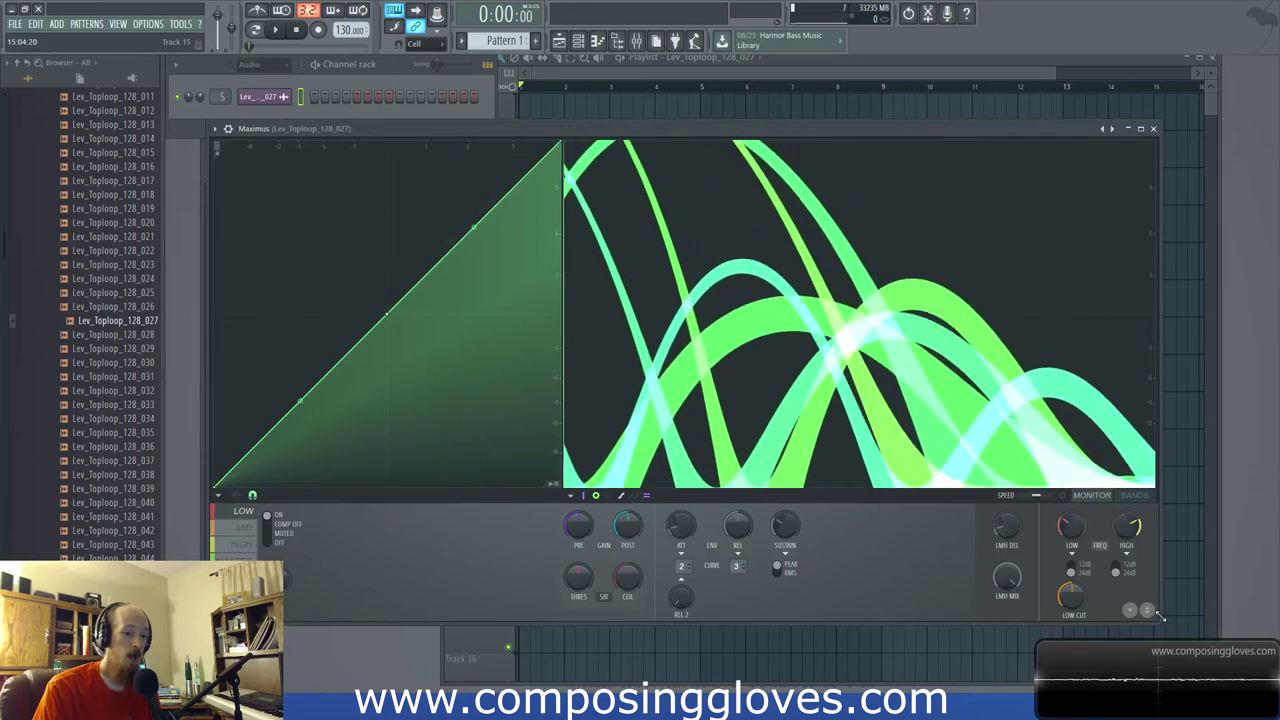
Shrink the Maximus window to a compact size and enable Maximus again in slot 1 of the loop track
{"action": "left_click_drag", "start_coordinate": [1160, 622], "coordinate": [712, 402]}
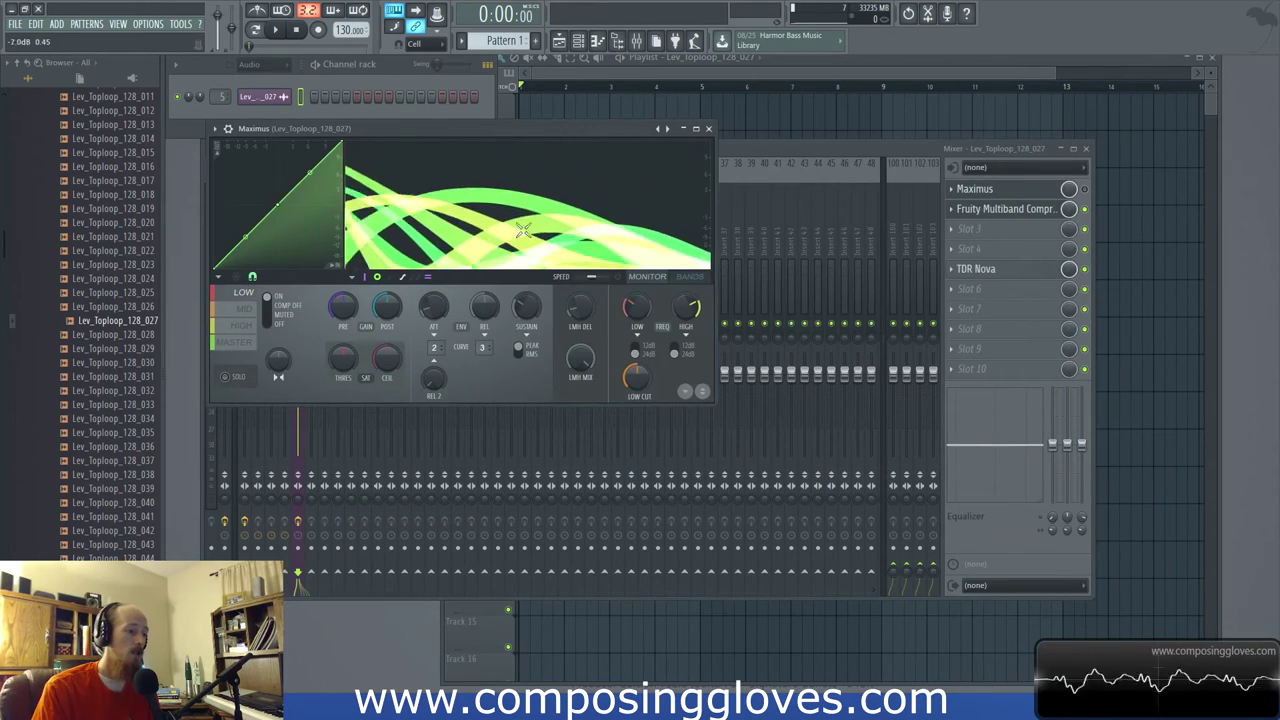
{"action": "left_click", "coordinate": [1000, 190]}
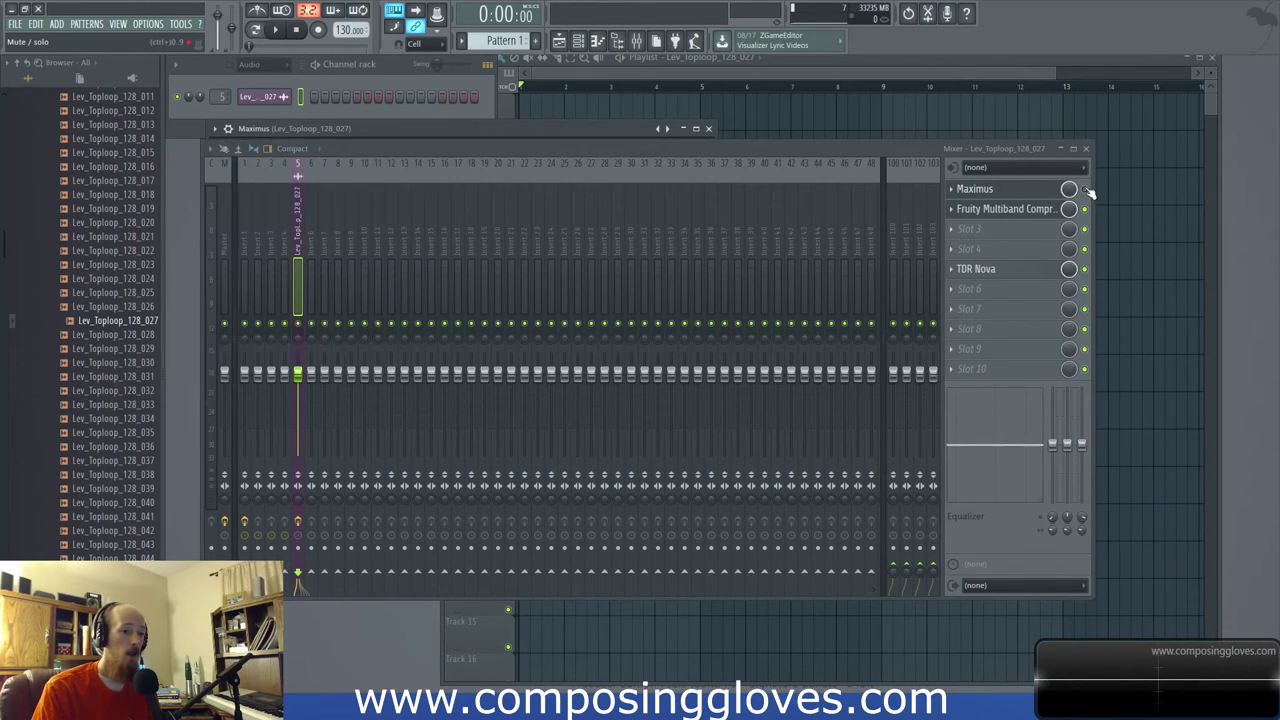
{"action": "left_click", "coordinate": [1000, 190]}
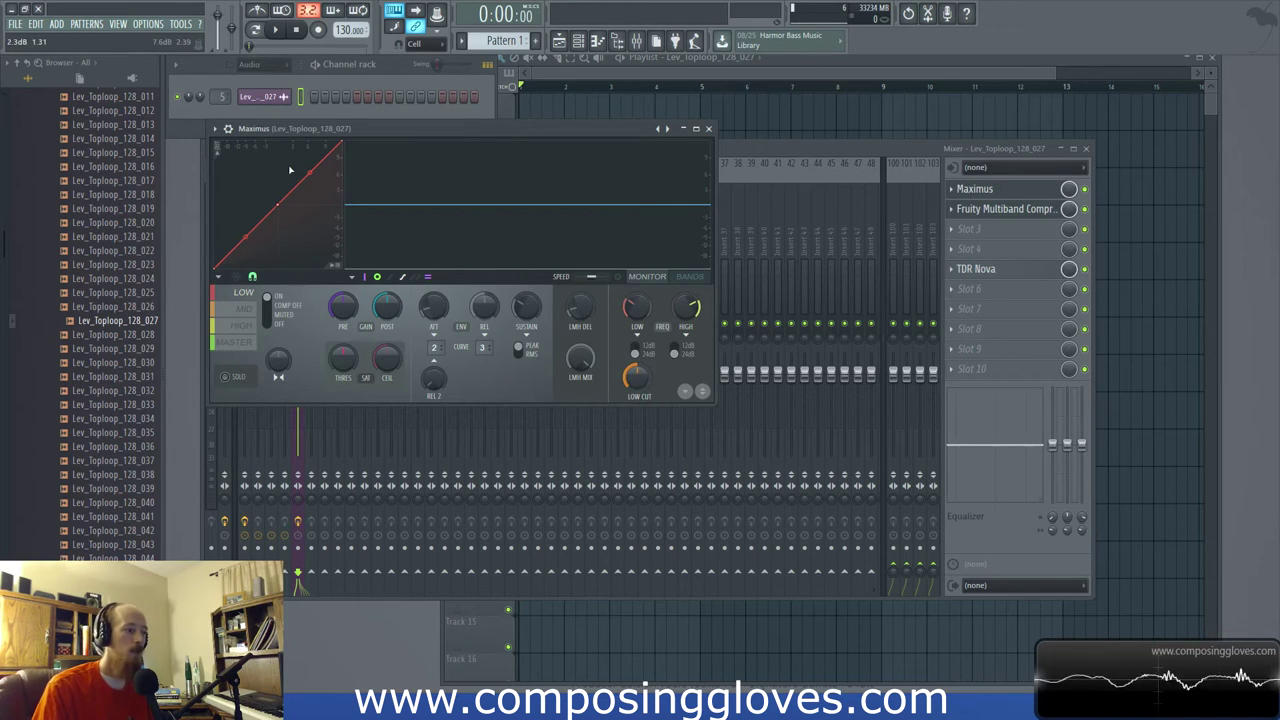
{"action": "mouse_move", "coordinate": [245, 232]}
{"action": "left_mouse_down"}
{"action": "mouse_move", "coordinate": [245, 250]}
{"action": "mouse_move", "coordinate": [245, 235]}
{"action": "left_mouse_up"}
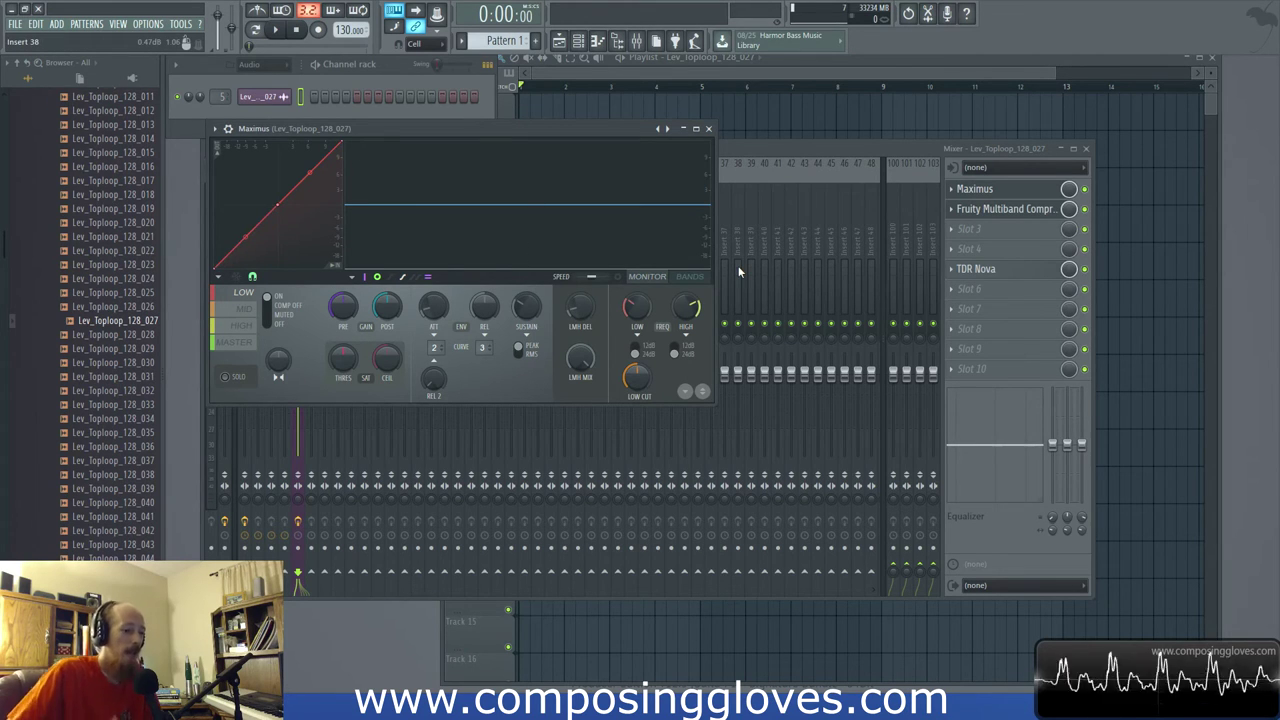
Review the compression curves of the low, mid, high and master bands in Maximus
{"action": "left_click", "coordinate": [240, 345]}
{"action": "left_click", "coordinate": [240, 326]}
{"action": "left_click", "coordinate": [242, 292]}
{"action": "left_click", "coordinate": [245, 308]}
{"action": "left_click", "coordinate": [243, 330]}
{"action": "left_click", "coordinate": [245, 343]}
{"action": "left_click", "coordinate": [250, 326]}
{"action": "left_click", "coordinate": [245, 292]}
{"action": "left_click", "coordinate": [248, 338]}
{"action": "left_click", "coordinate": [243, 292]}
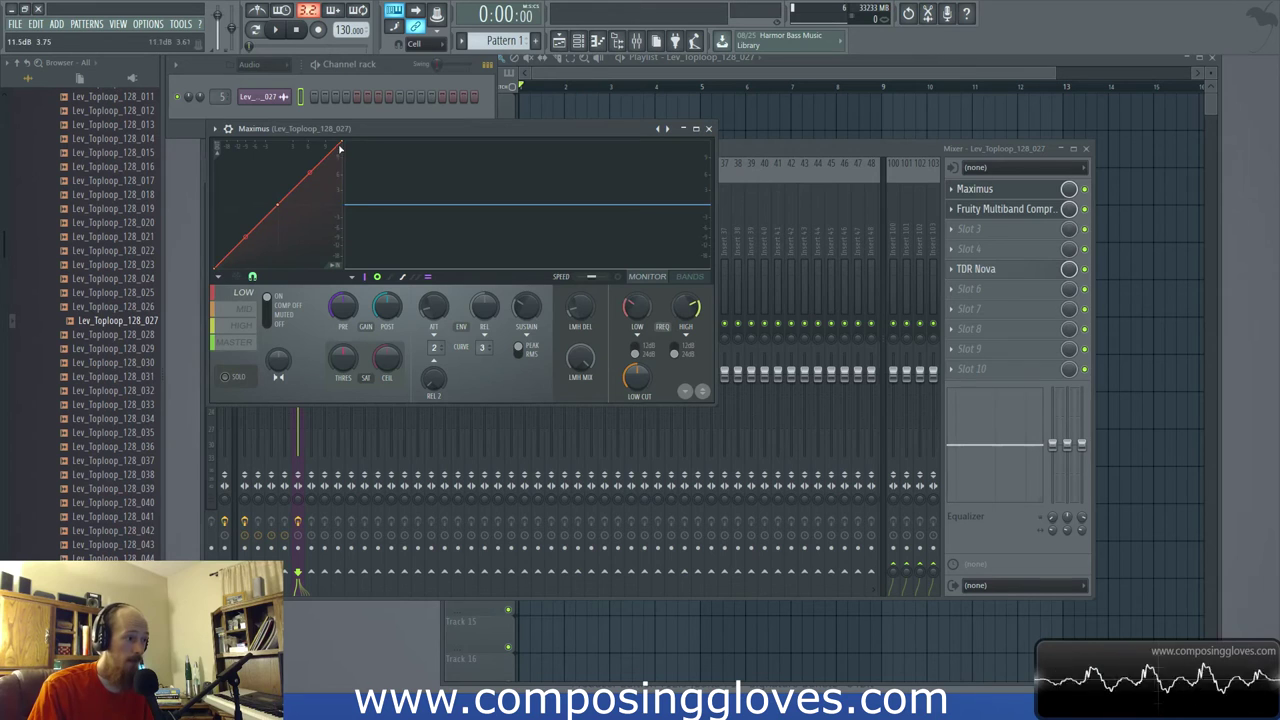
Return to the mixer and disable Maximus and Fruity Multiband Compressor on the loop track
{"action": "key", "text": "F5"}
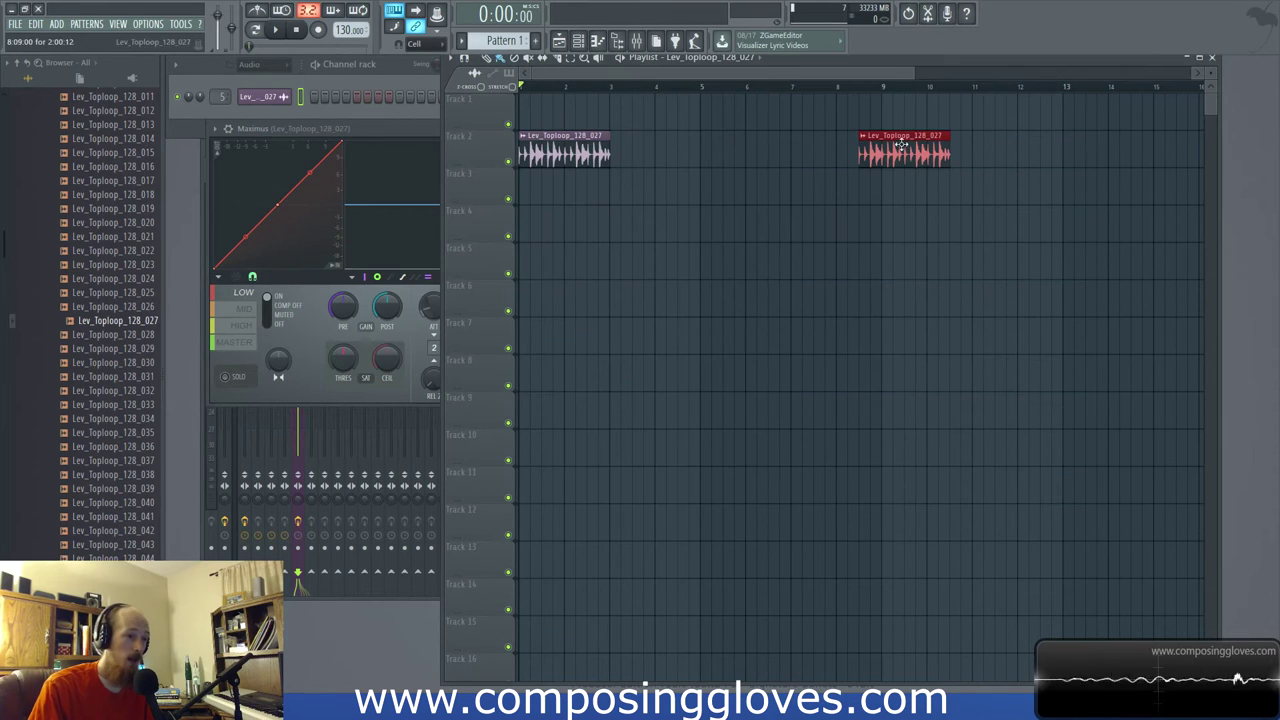
{"action": "left_click", "coordinate": [329, 71]}
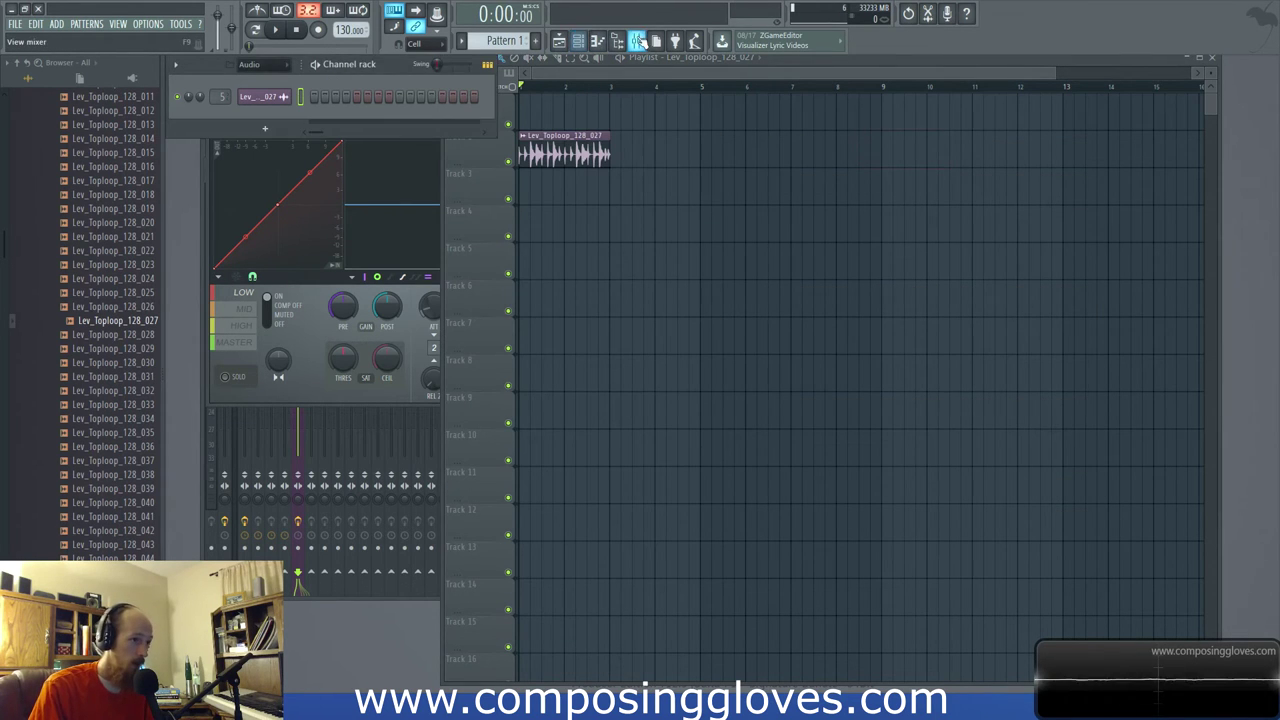
{"action": "left_click", "coordinate": [636, 40]}
{"action": "left_click", "coordinate": [1084, 189]}
{"action": "left_click", "coordinate": [1084, 209]}
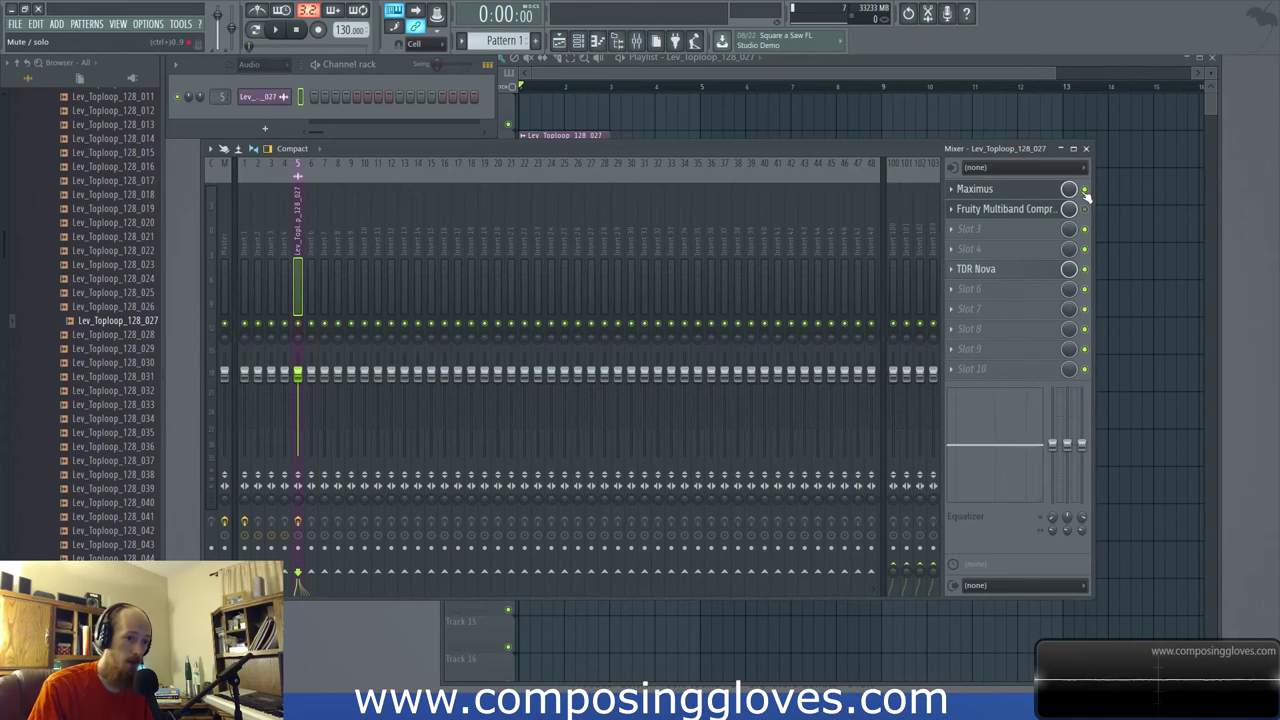
Bring up TDR Nova on the loop track and try to restore its Default preset
{"action": "left_click", "coordinate": [960, 230]}
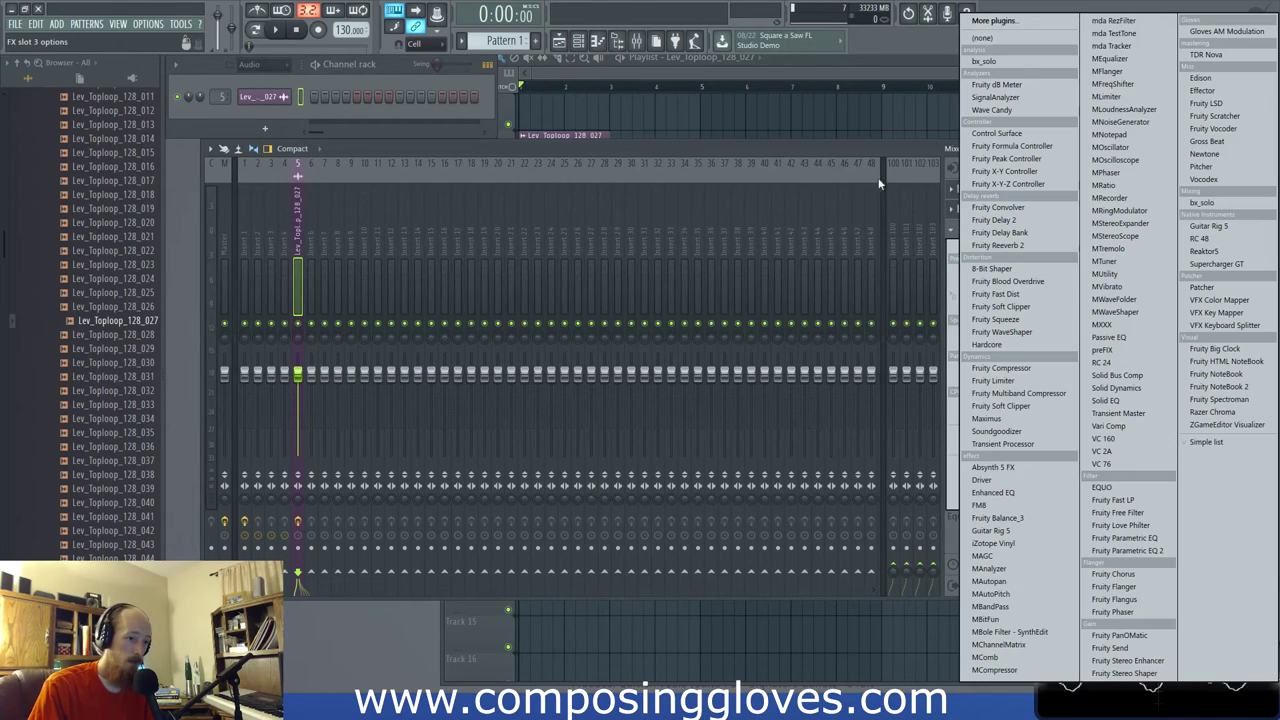
{"action": "left_click", "coordinate": [930, 215]}
{"action": "left_click", "coordinate": [1026, 270]}
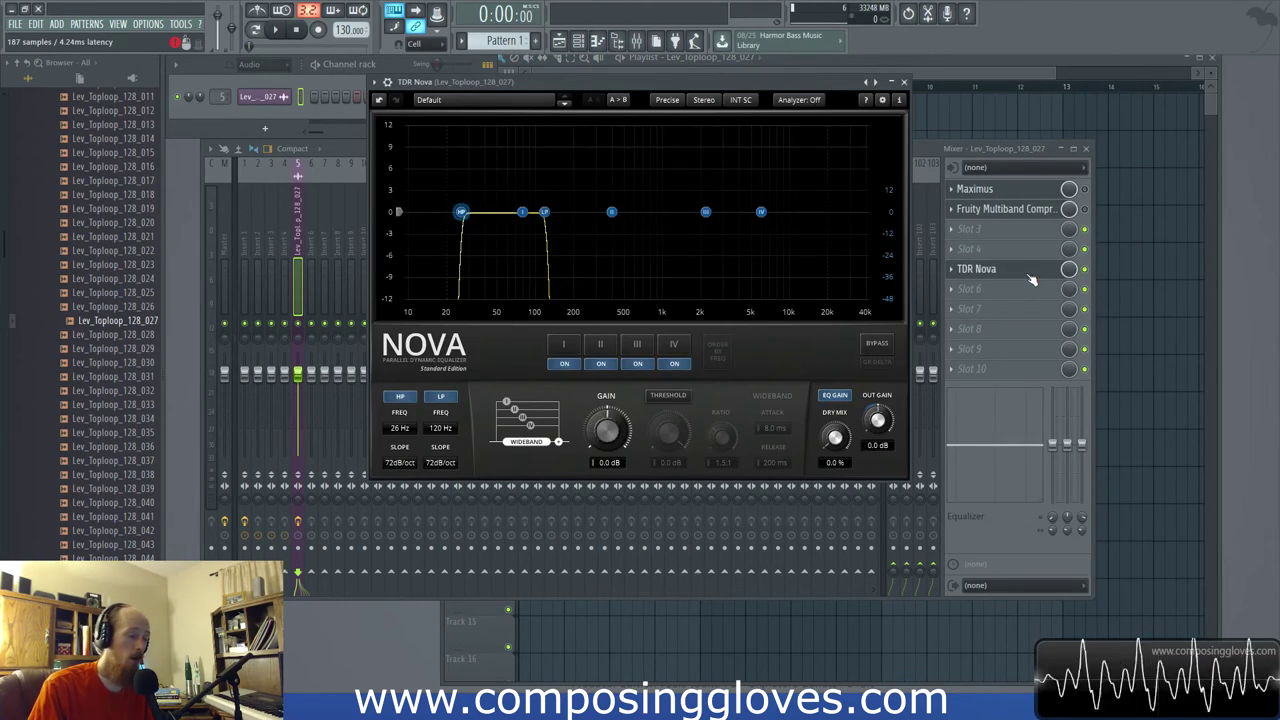
{"action": "left_click", "coordinate": [876, 82]}
{"action": "left_click", "coordinate": [915, 95]}
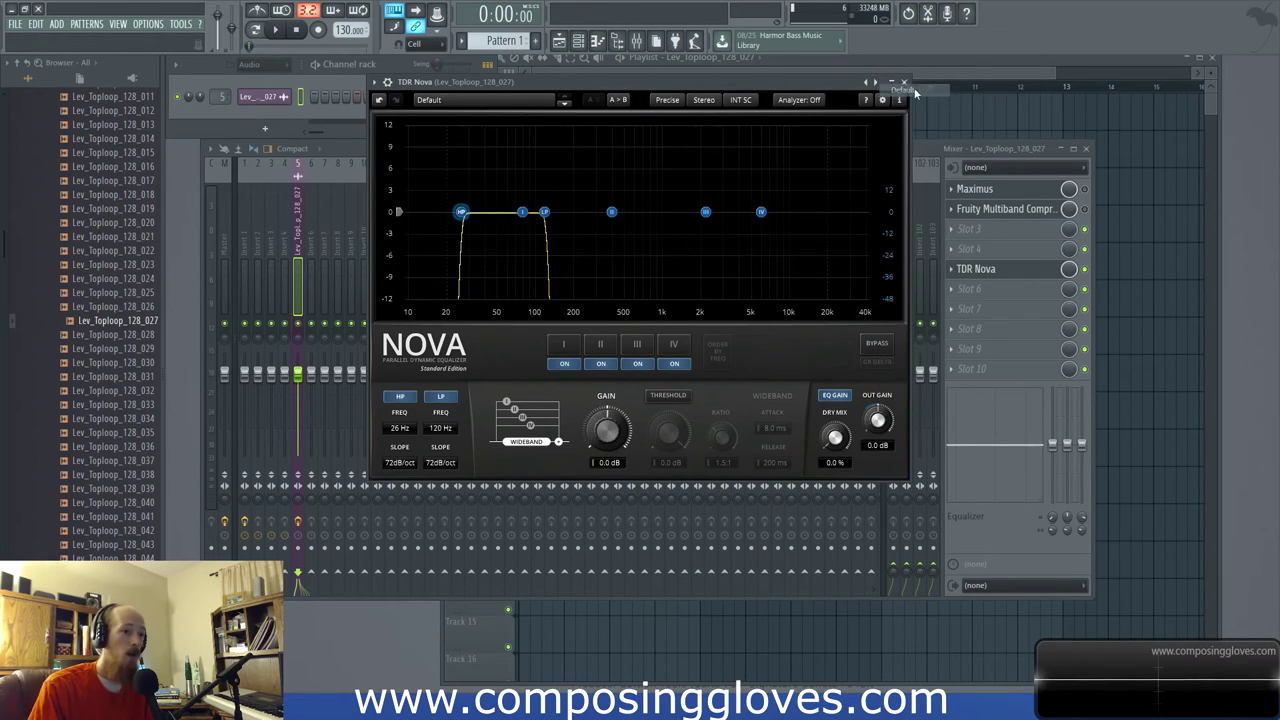
{"action": "left_click", "coordinate": [876, 82]}
{"action": "left_click", "coordinate": [876, 82]}
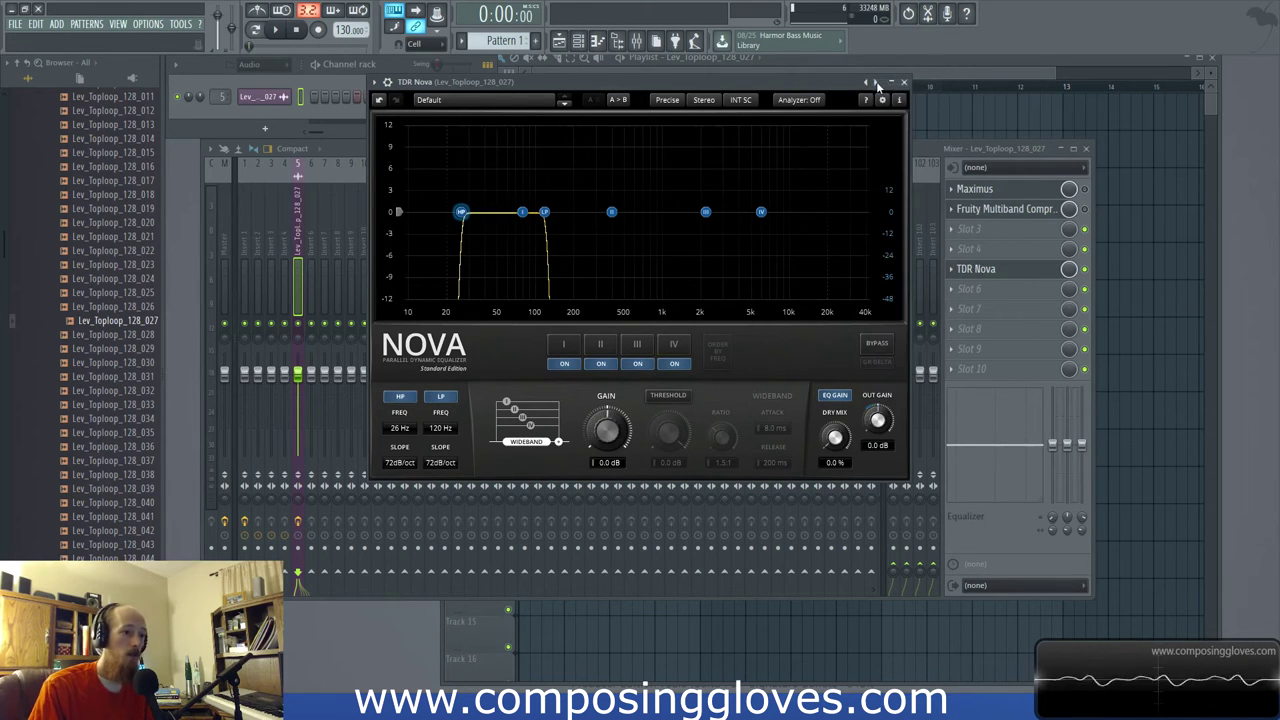
{"action": "left_click", "coordinate": [875, 82]}
{"action": "left_click", "coordinate": [907, 117]}
{"action": "left_click", "coordinate": [875, 82]}
{"action": "left_click", "coordinate": [897, 92]}
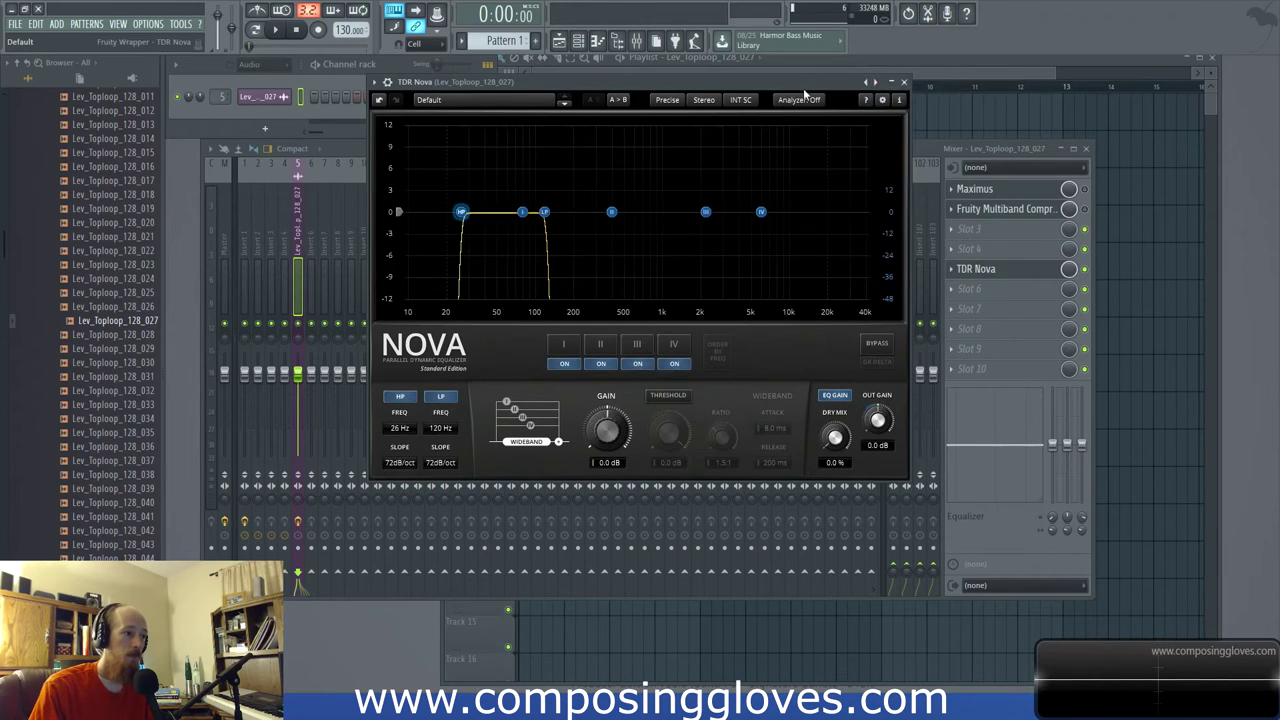
{"action": "left_click", "coordinate": [951, 269]}
{"action": "mouse_move", "coordinate": [985, 292]}
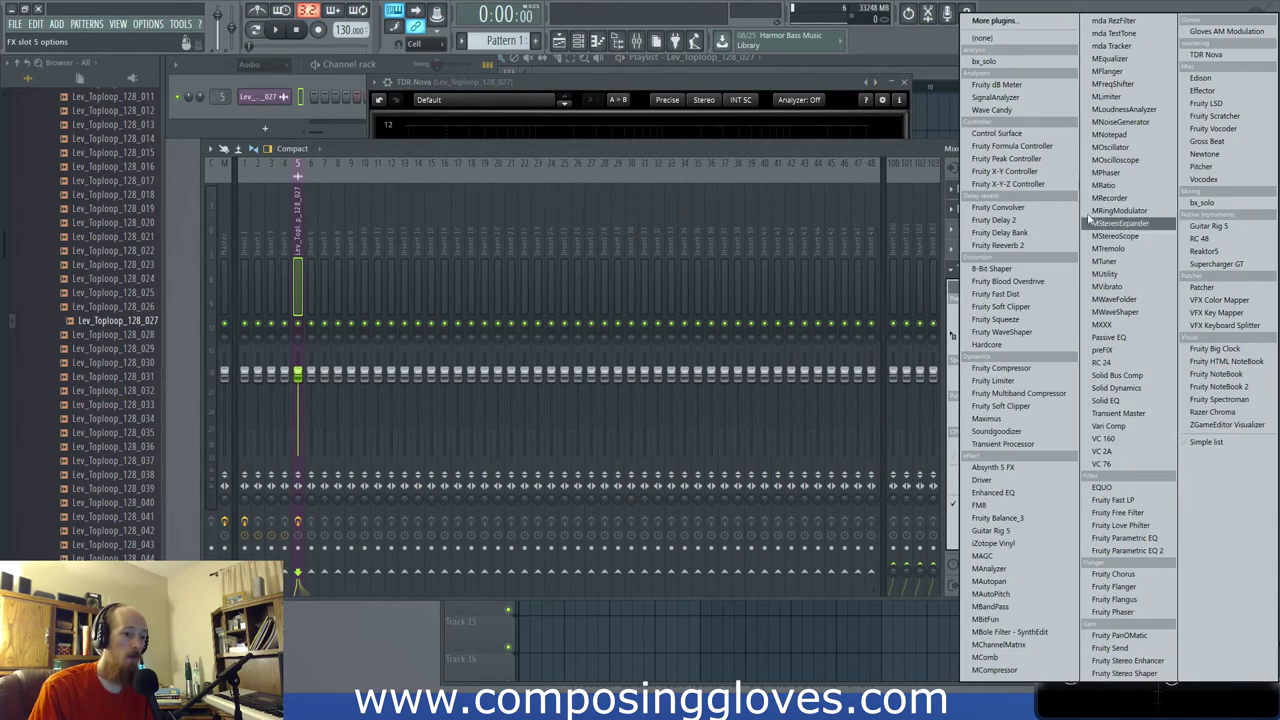
{"action": "left_click", "coordinate": [738, 174]}
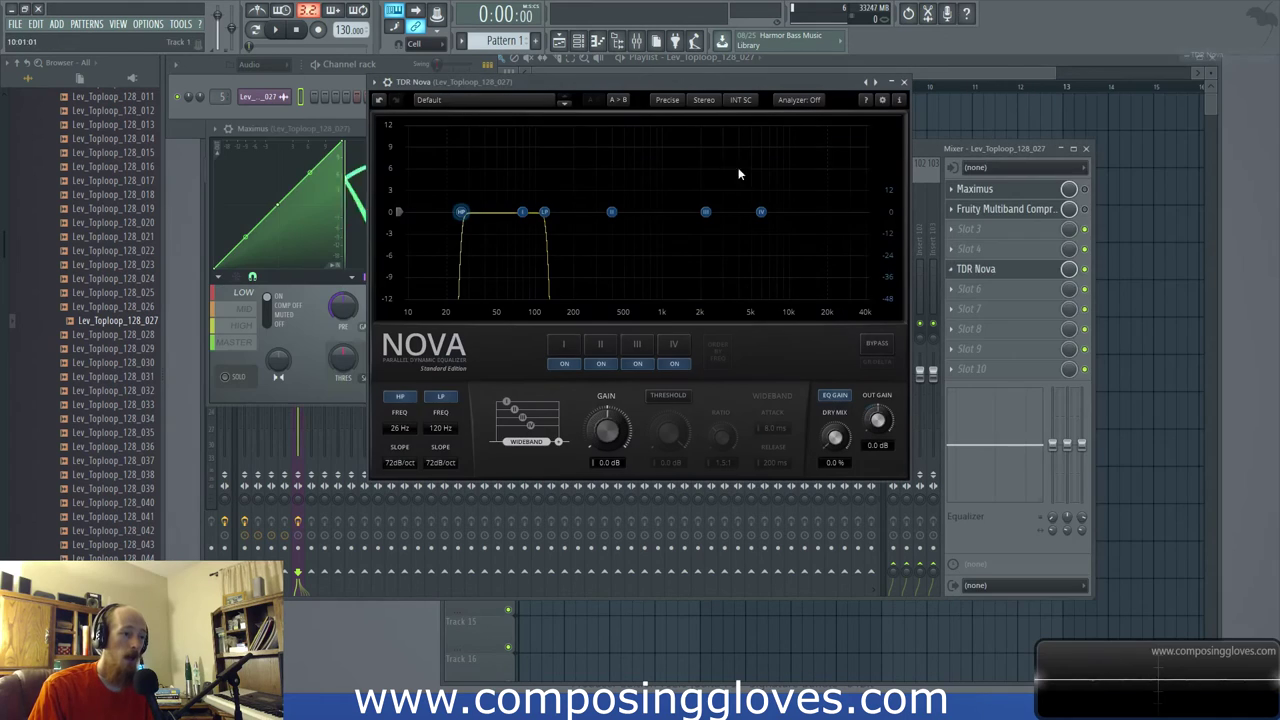
{"action": "left_click_drag", "start_coordinate": [730, 82], "coordinate": [603, 103]}
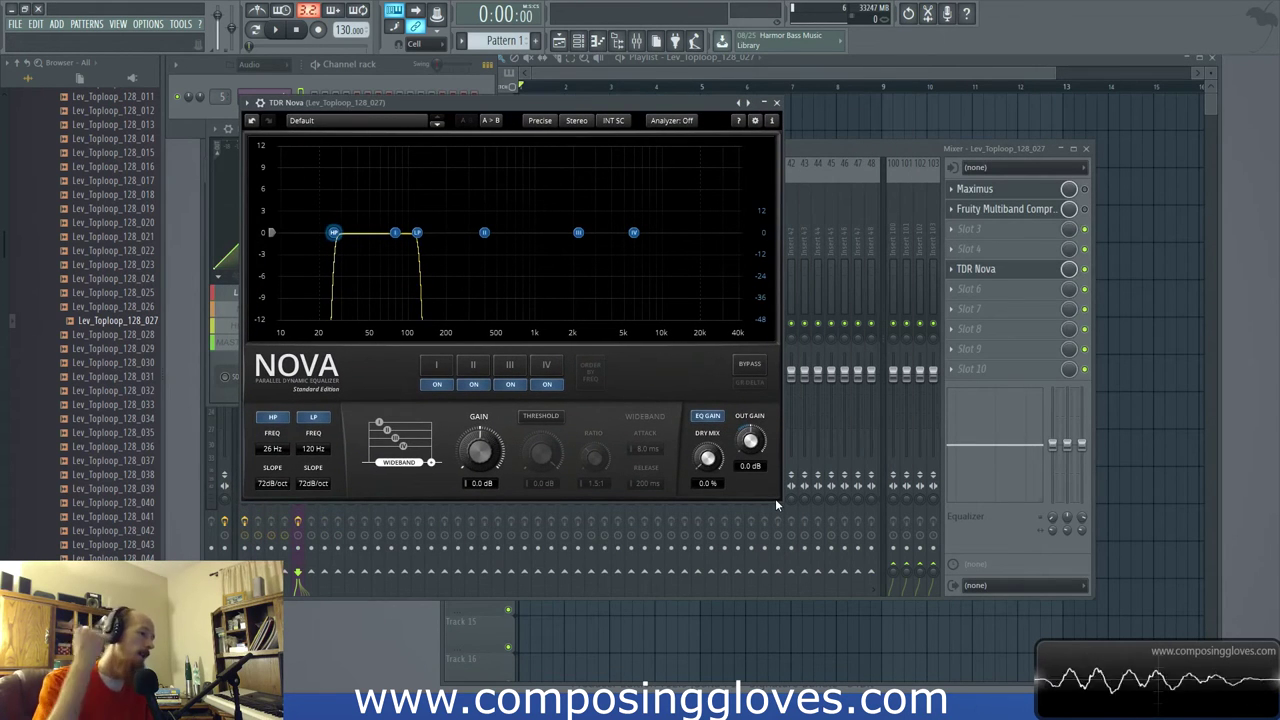
Route the Lev_Toploop_128_027 clip in the playlist to mixer track 6 and show that track in the mixer
{"action": "left_click", "coordinate": [880, 157]}
{"action": "left_click", "coordinate": [640, 73]}
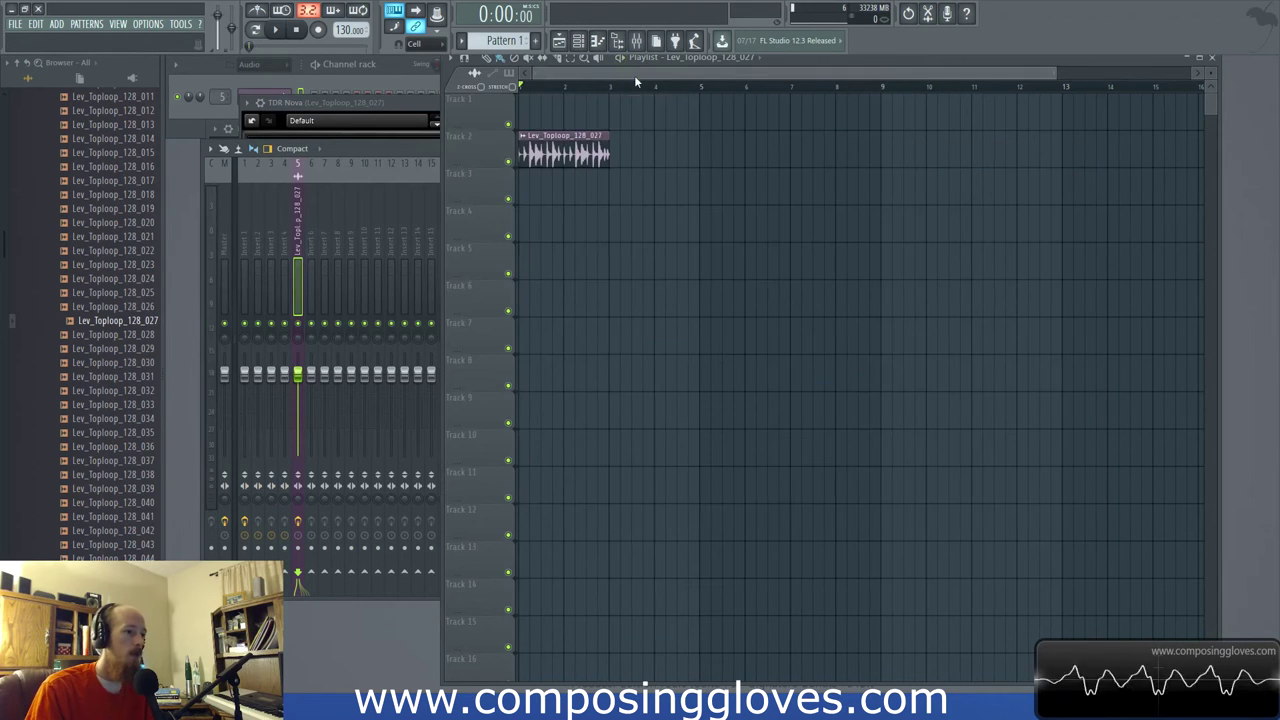
{"action": "double_click", "coordinate": [568, 148]}
{"action": "key", "text": "F9"}
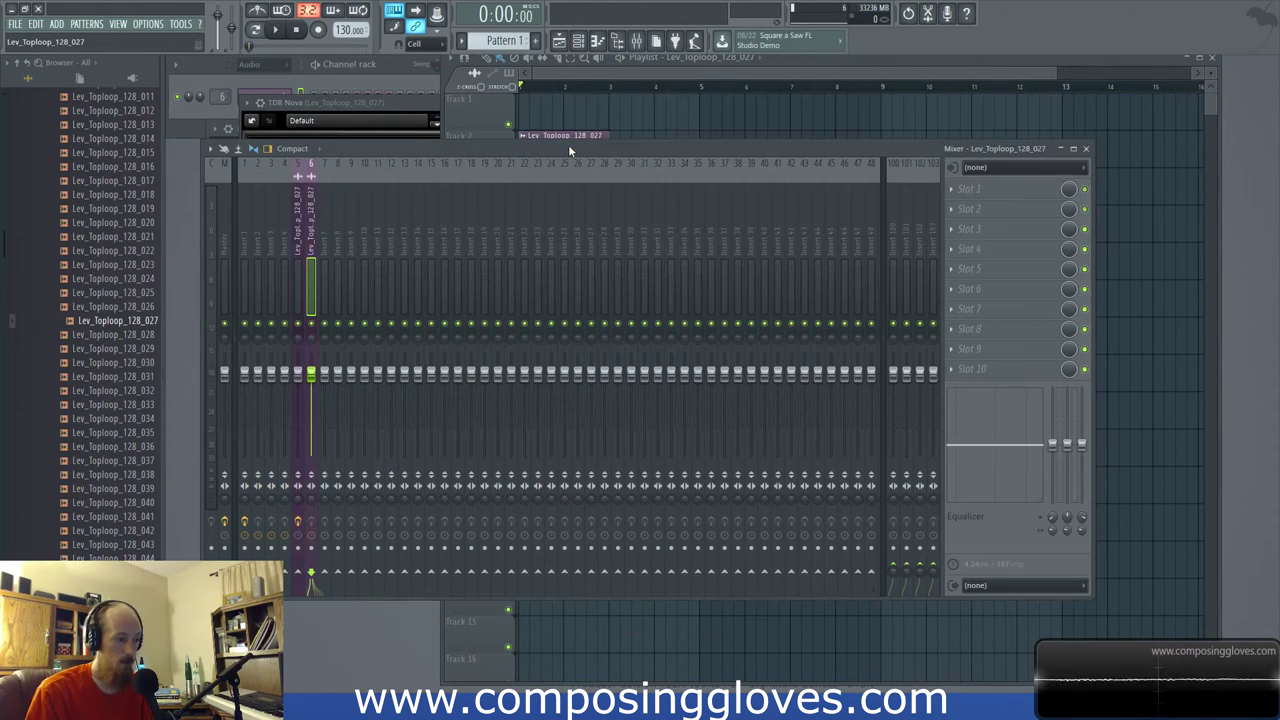
Load a fresh TDR Nova in slot 1 of mixer track 6 and place its window over the mixer
{"action": "left_click", "coordinate": [1004, 199]}
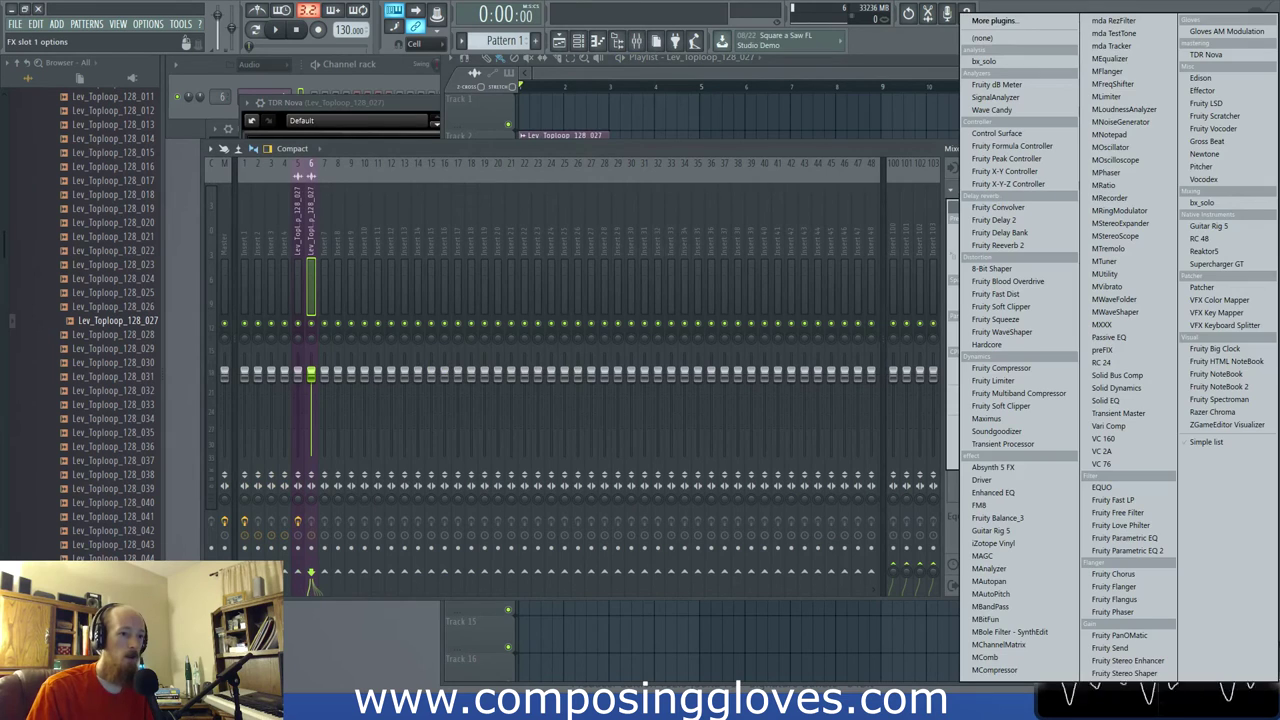
{"action": "left_click", "coordinate": [1222, 54]}
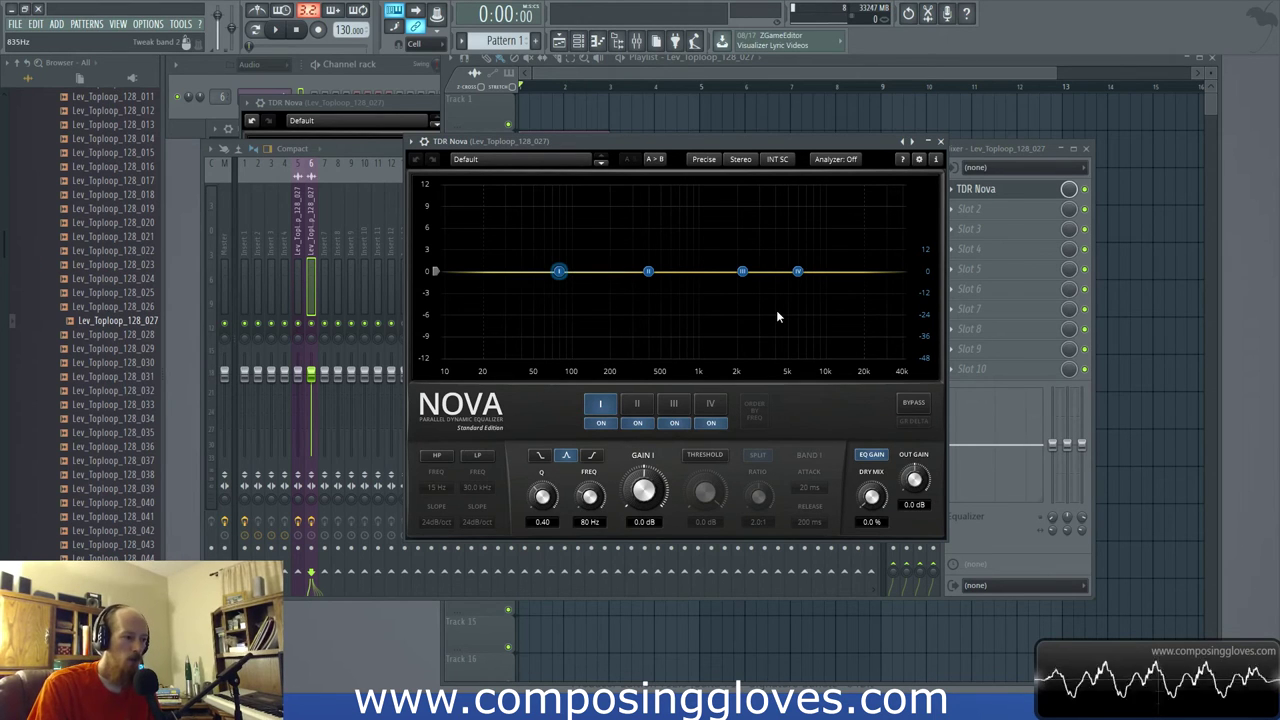
{"action": "left_click_drag", "start_coordinate": [706, 148], "coordinate": [833, 372]}
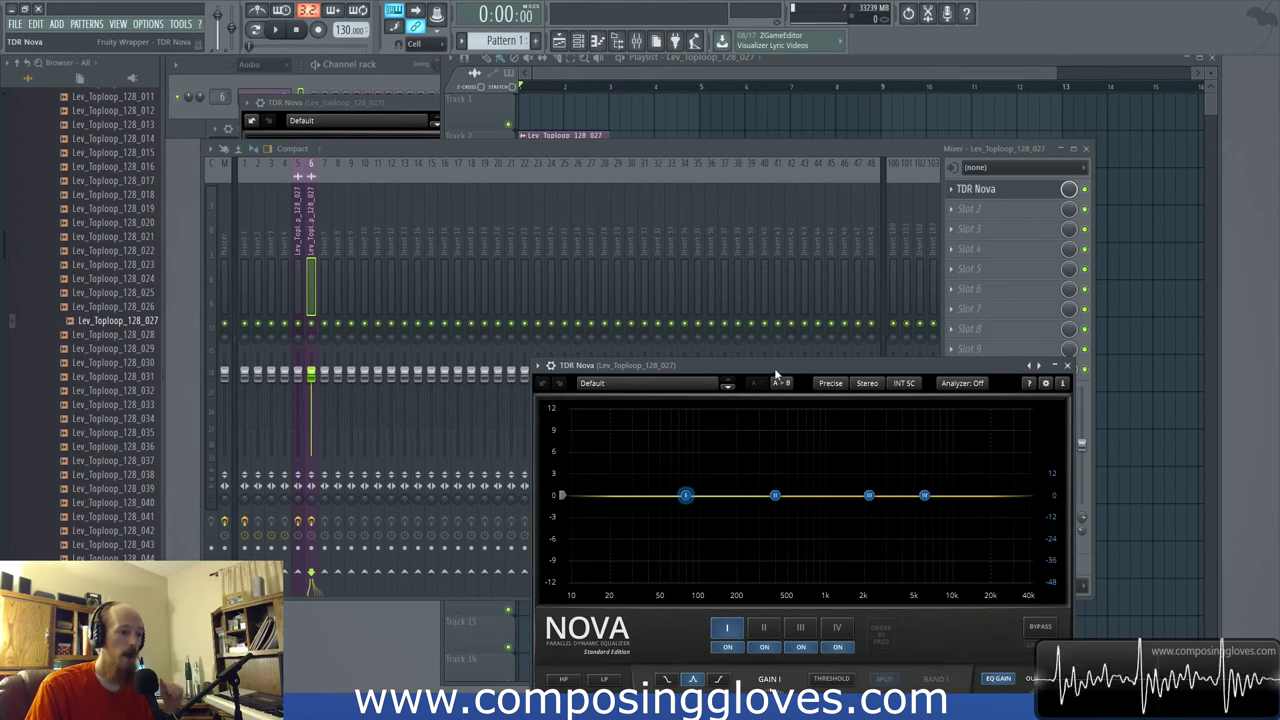
{"action": "left_click_drag", "start_coordinate": [776, 364], "coordinate": [620, 146]}
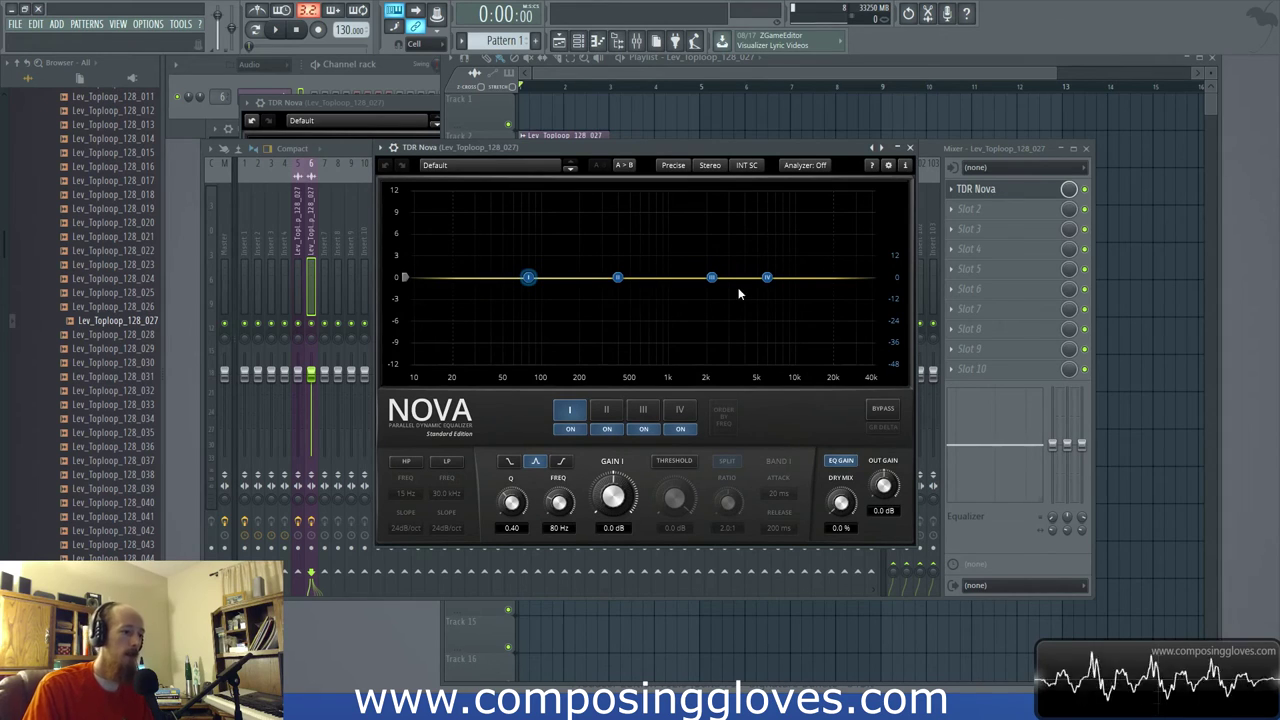
Try a band III cut of -2.2 dB at 7.2 kHz, look over the analyzer options, and bring the band back up
{"action": "left_click_drag", "start_coordinate": [711, 278], "coordinate": [779, 293]}
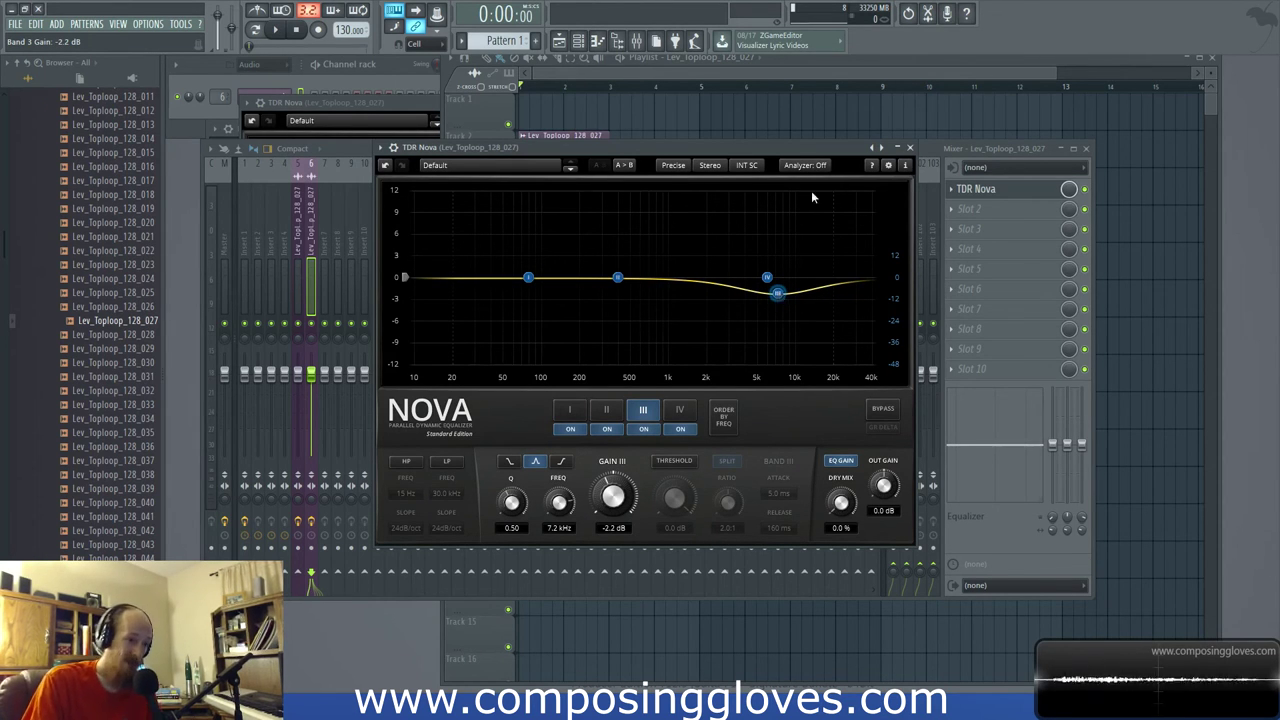
{"action": "left_click", "coordinate": [820, 165]}
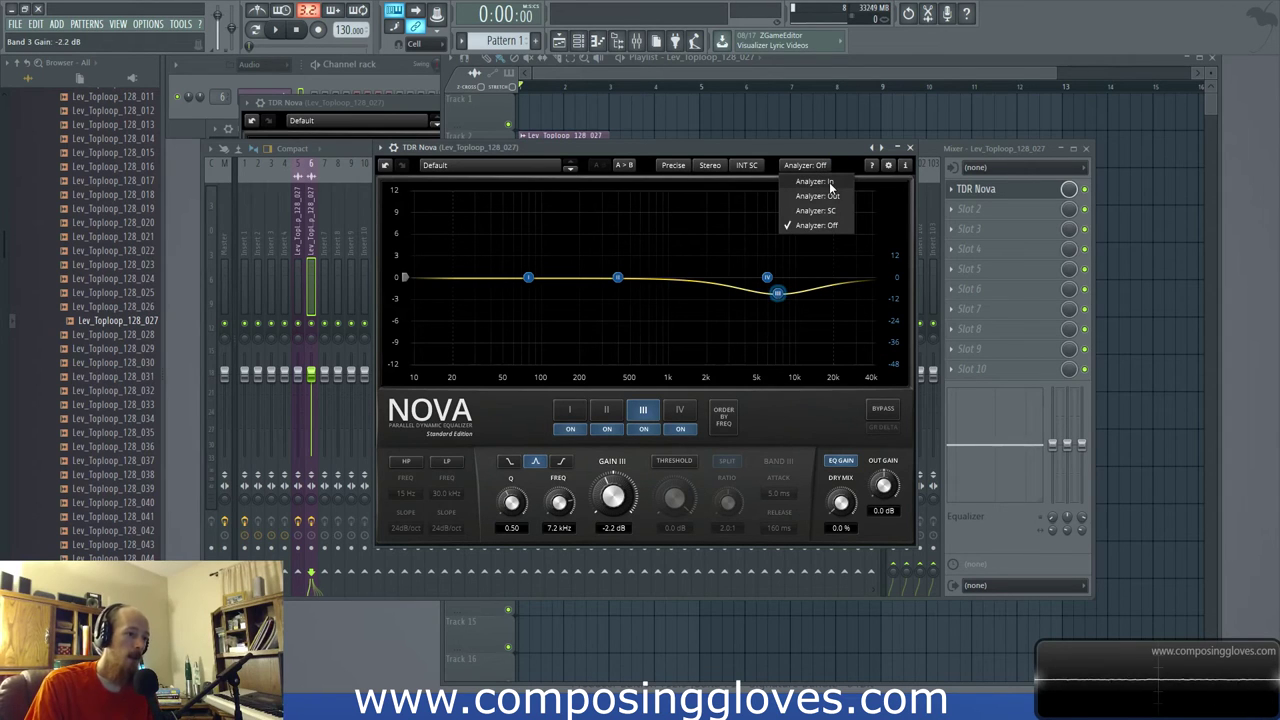
{"action": "left_click", "coordinate": [777, 214]}
{"action": "mouse_move", "coordinate": [778, 293]}
{"action": "left_mouse_down"}
{"action": "mouse_move", "coordinate": [778, 305]}
{"action": "mouse_move", "coordinate": [769, 280]}
{"action": "mouse_move", "coordinate": [733, 280]}
{"action": "mouse_move", "coordinate": [774, 282]}
{"action": "left_mouse_up"}
Set band IV of TDR Nova to 6.5 kHz with a gain of 0.1 dB
{"action": "left_click", "coordinate": [780, 278]}
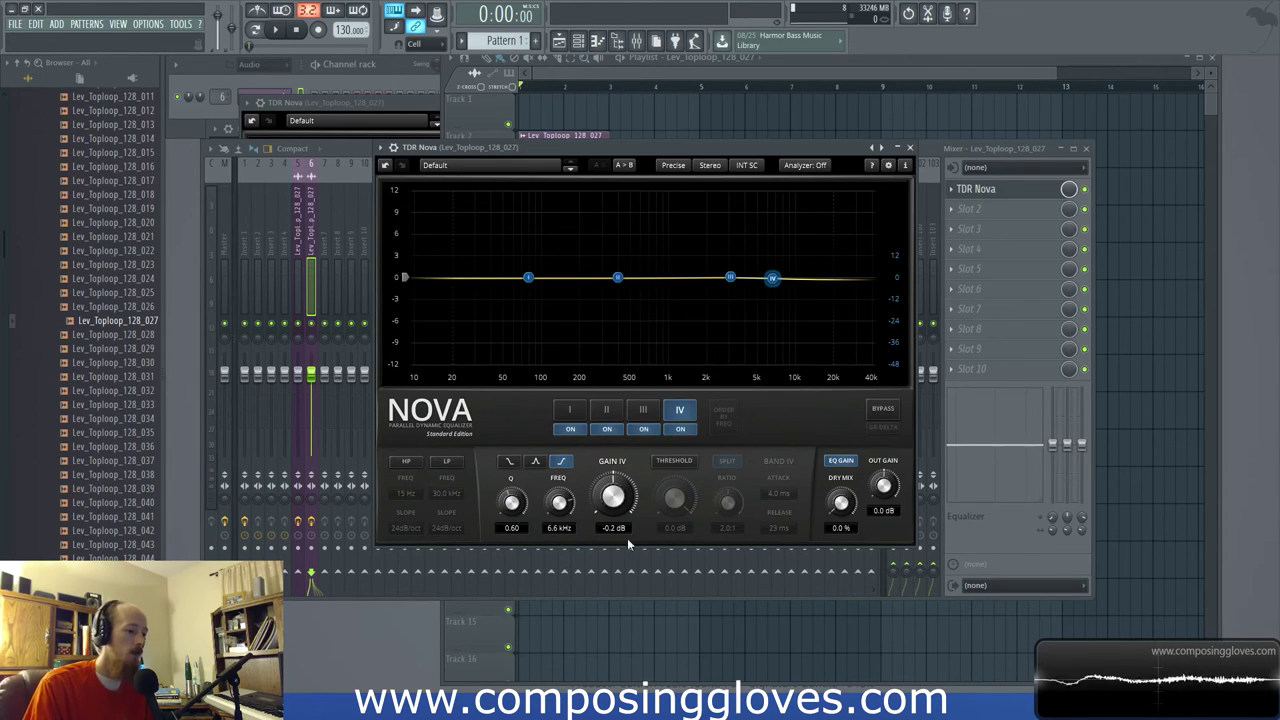
{"action": "double_click", "coordinate": [557, 528]}
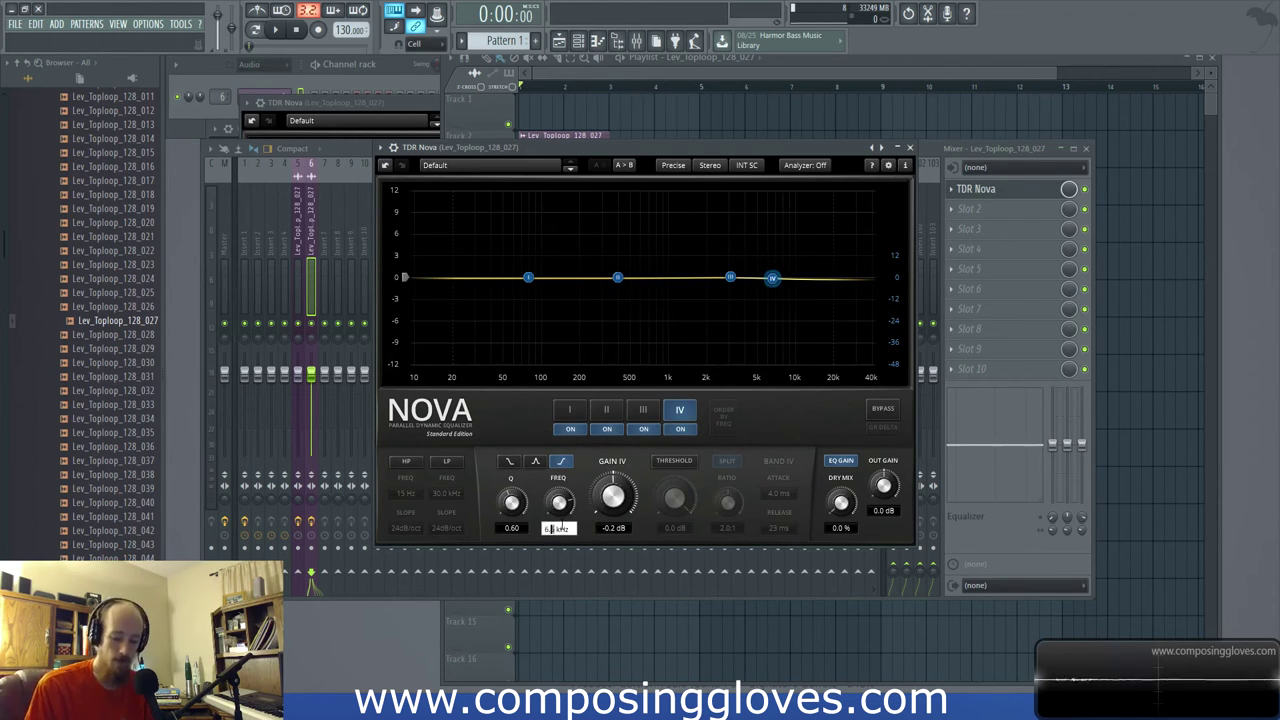
{"action": "key", "text": "Escape"}
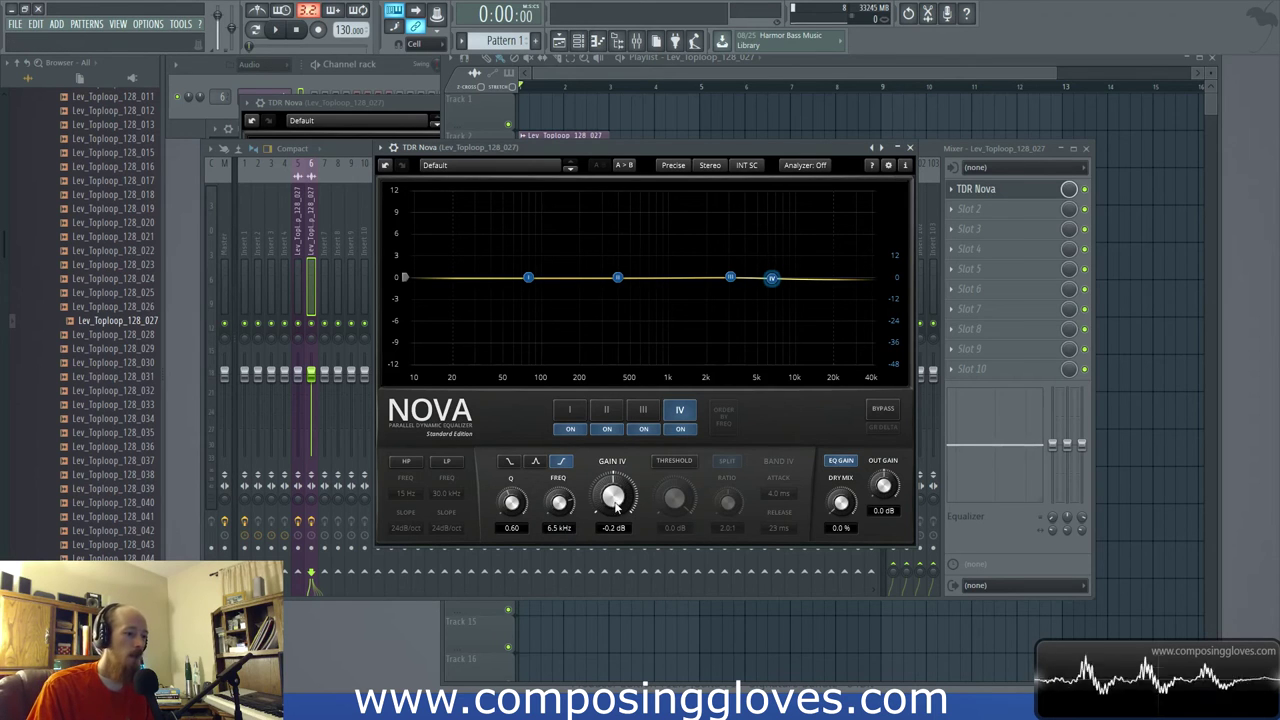
{"action": "scroll", "coordinate": [620, 497], "scroll_direction": "up", "scroll_amount": 3}
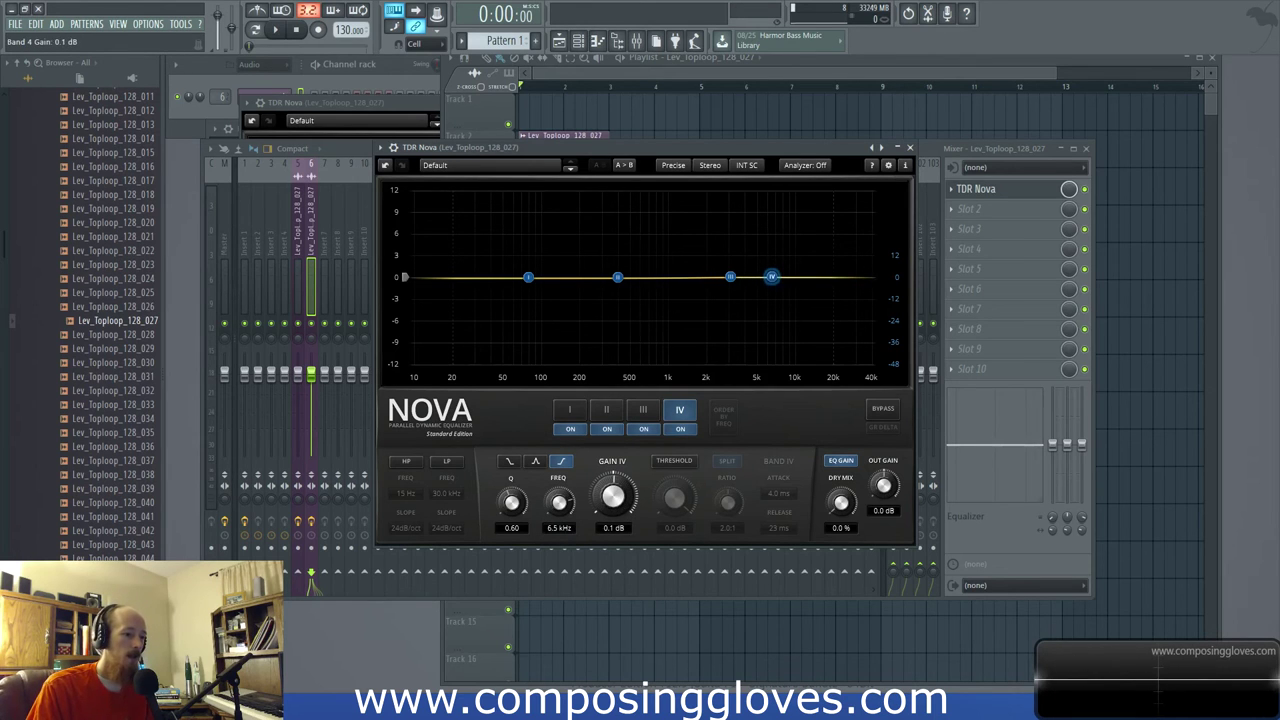
Turn on band IV's threshold at -13.1 dB and play the loop to hear the dynamic reduction
{"action": "left_click", "coordinate": [674, 461]}
{"action": "scroll", "coordinate": [686, 505], "scroll_direction": "down", "scroll_amount": 2}
{"action": "scroll", "coordinate": [675, 497], "scroll_direction": "down", "scroll_amount": 10}
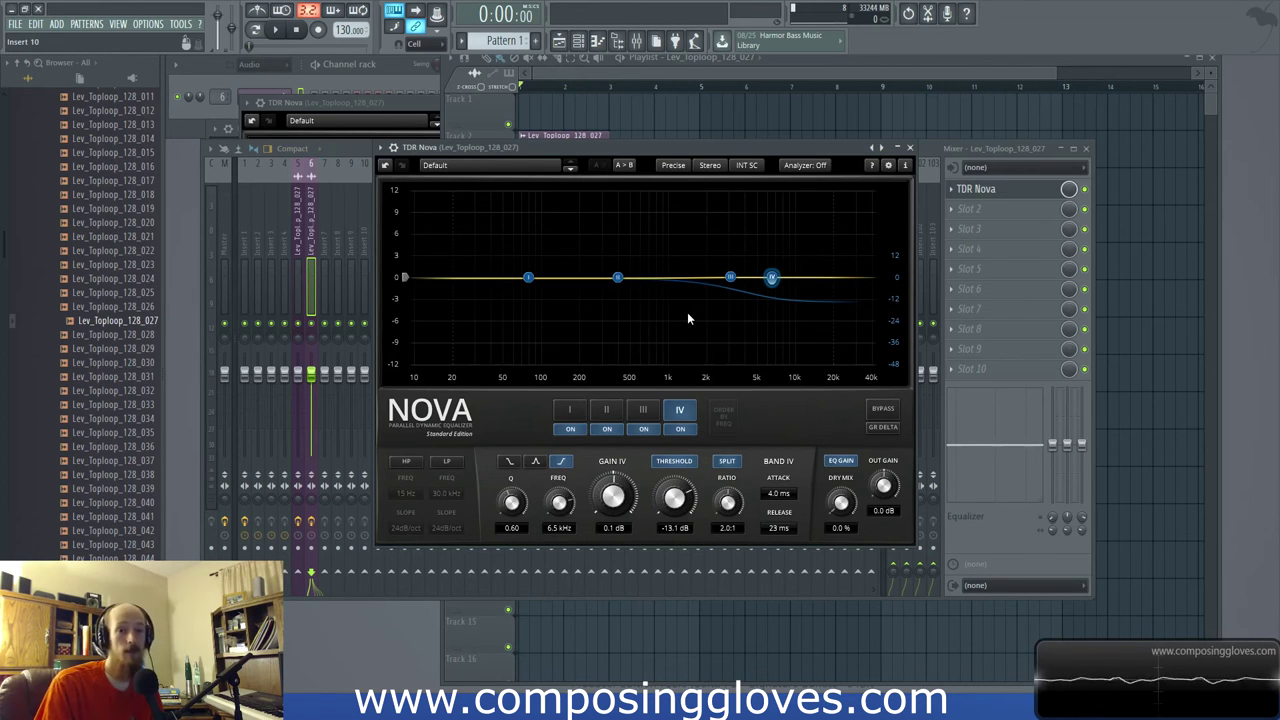
{"action": "key", "text": "space"}
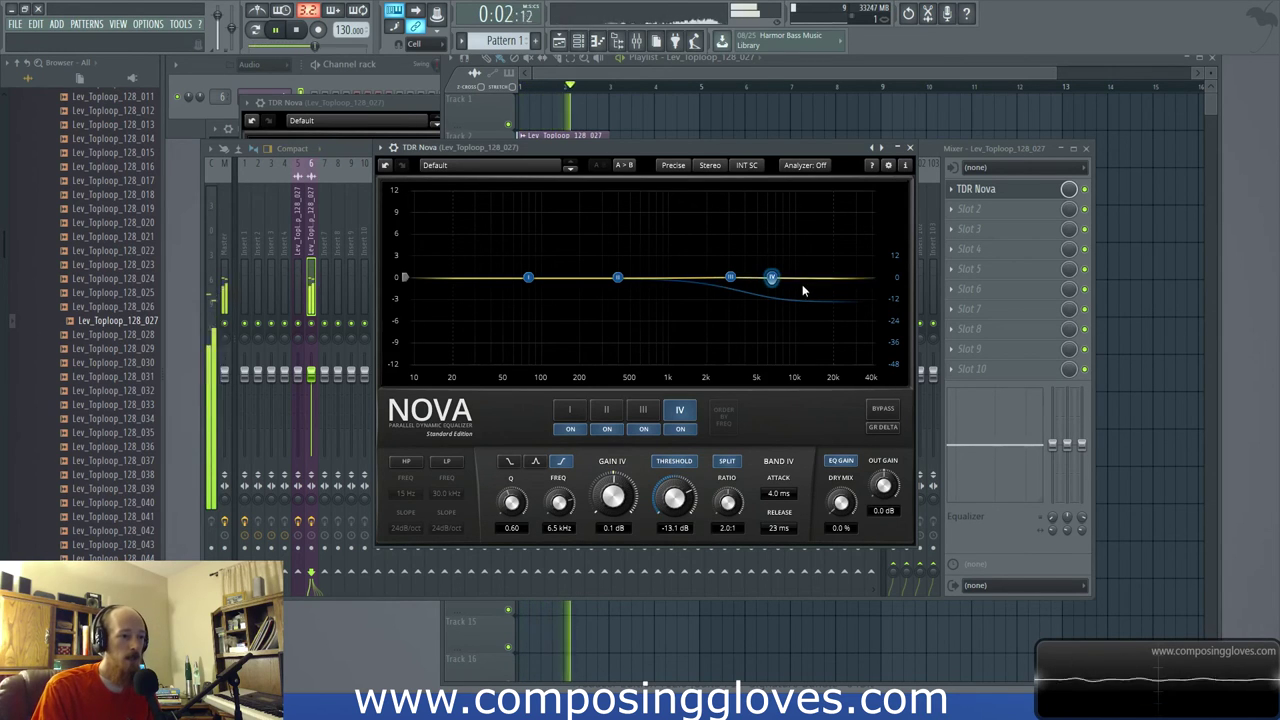
{"action": "key", "text": "space"}
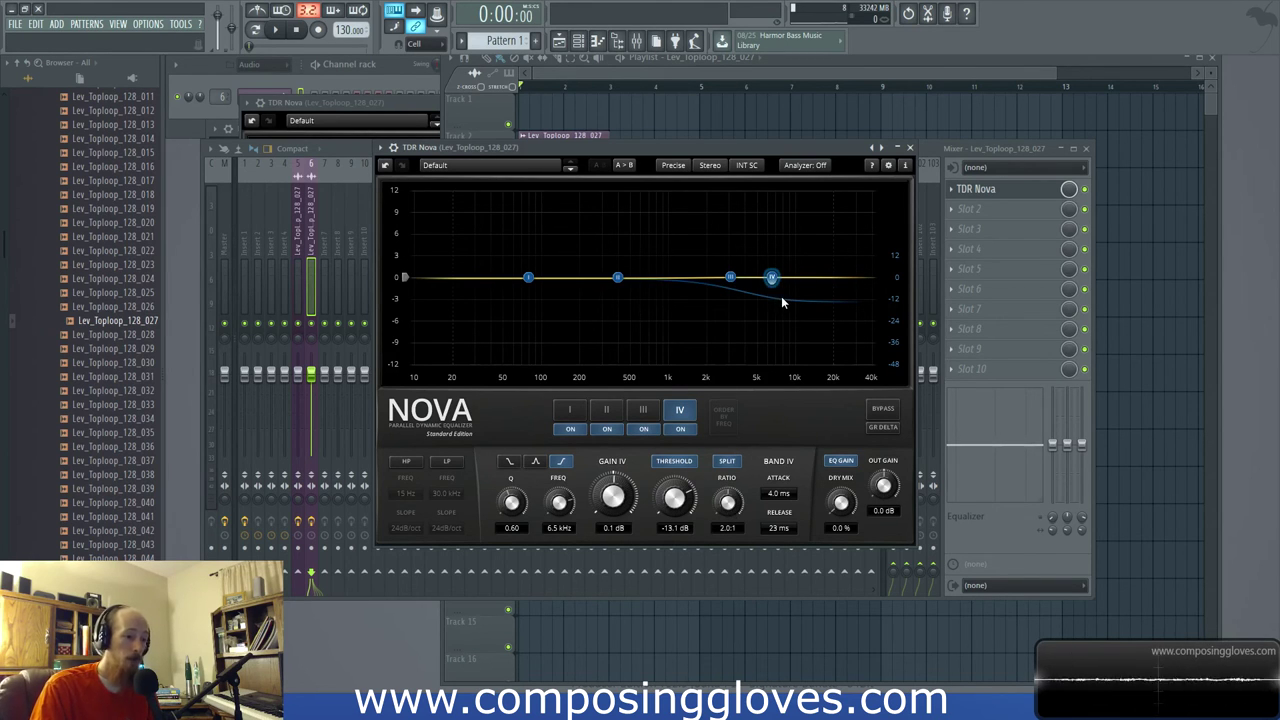
Add Fruity Parametric EQ 2 to slot 4 and dip band 6 slightly at about 8.6 kHz
{"action": "left_click", "coordinate": [985, 248]}
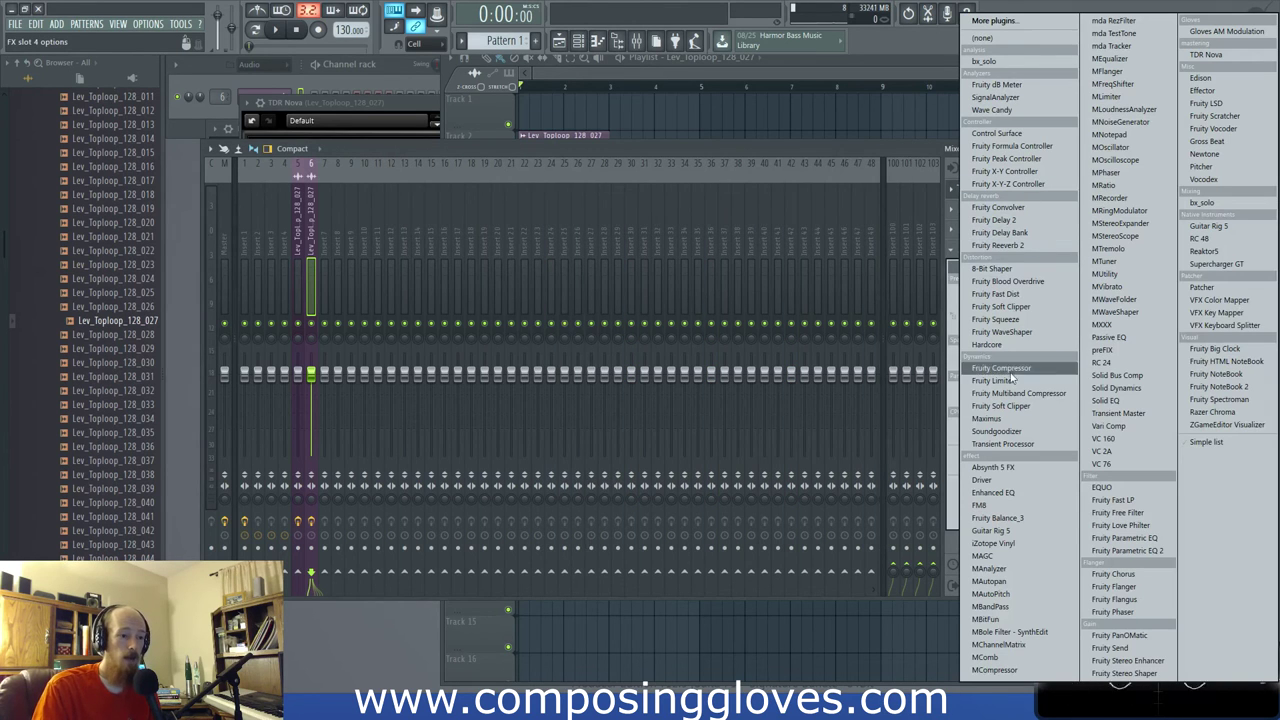
{"action": "left_click", "coordinate": [1127, 550]}
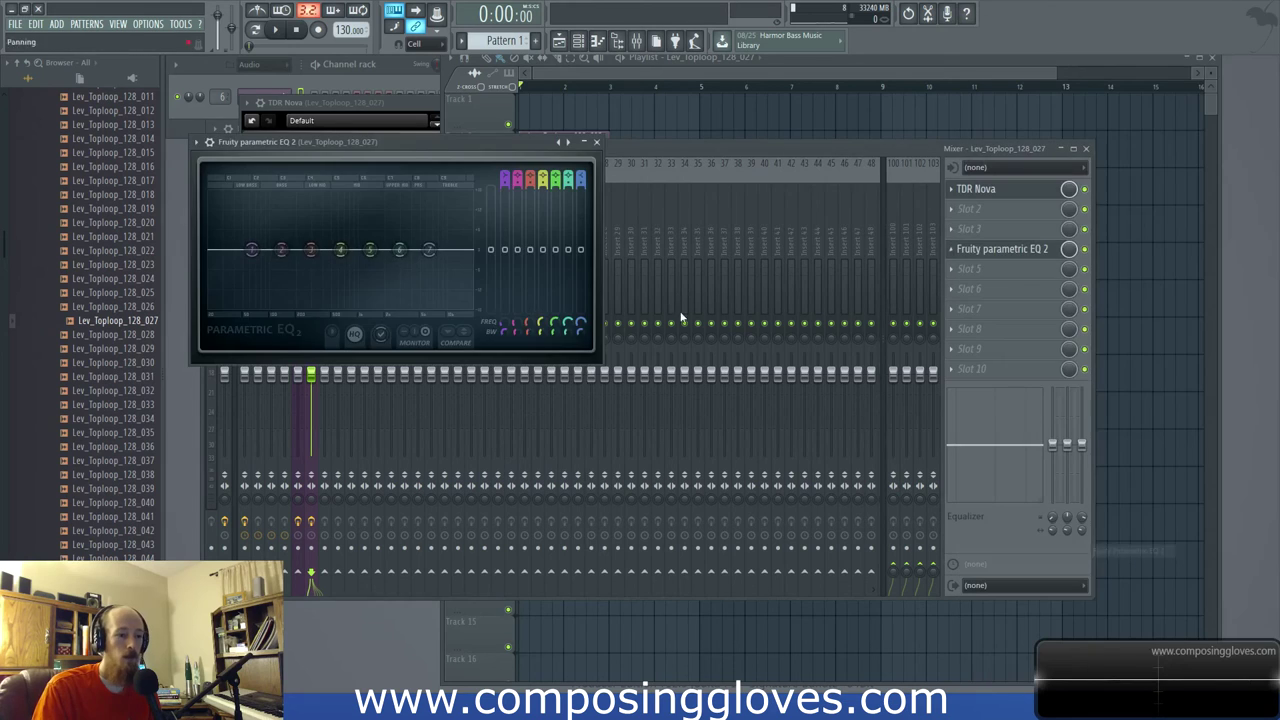
{"action": "left_click_drag", "start_coordinate": [401, 146], "coordinate": [615, 173]}
{"action": "left_click_drag", "start_coordinate": [616, 279], "coordinate": [645, 295]}
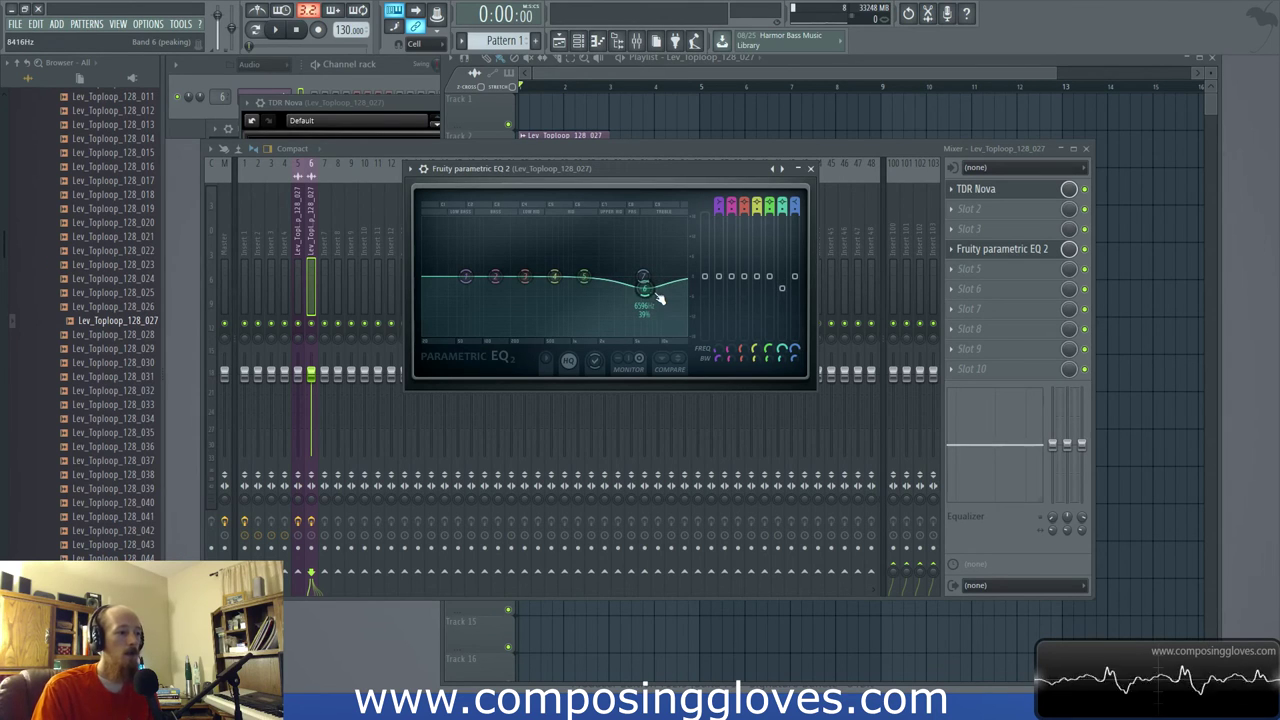
{"action": "scroll", "coordinate": [659, 298], "scroll_direction": "down", "scroll_amount": 2}
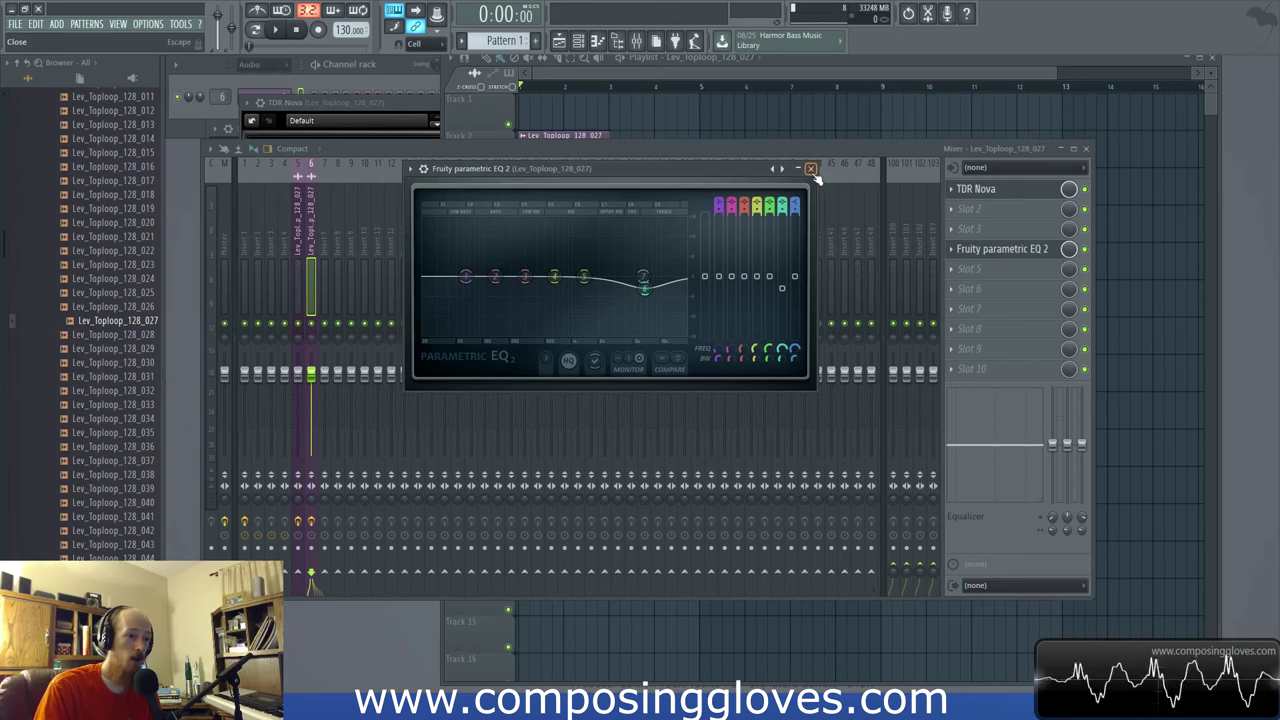
Close and disable Fruity Parametric EQ 2, and bring TDR Nova back up
{"action": "left_click", "coordinate": [811, 168]}
{"action": "left_click", "coordinate": [980, 189]}
{"action": "left_click", "coordinate": [998, 190]}
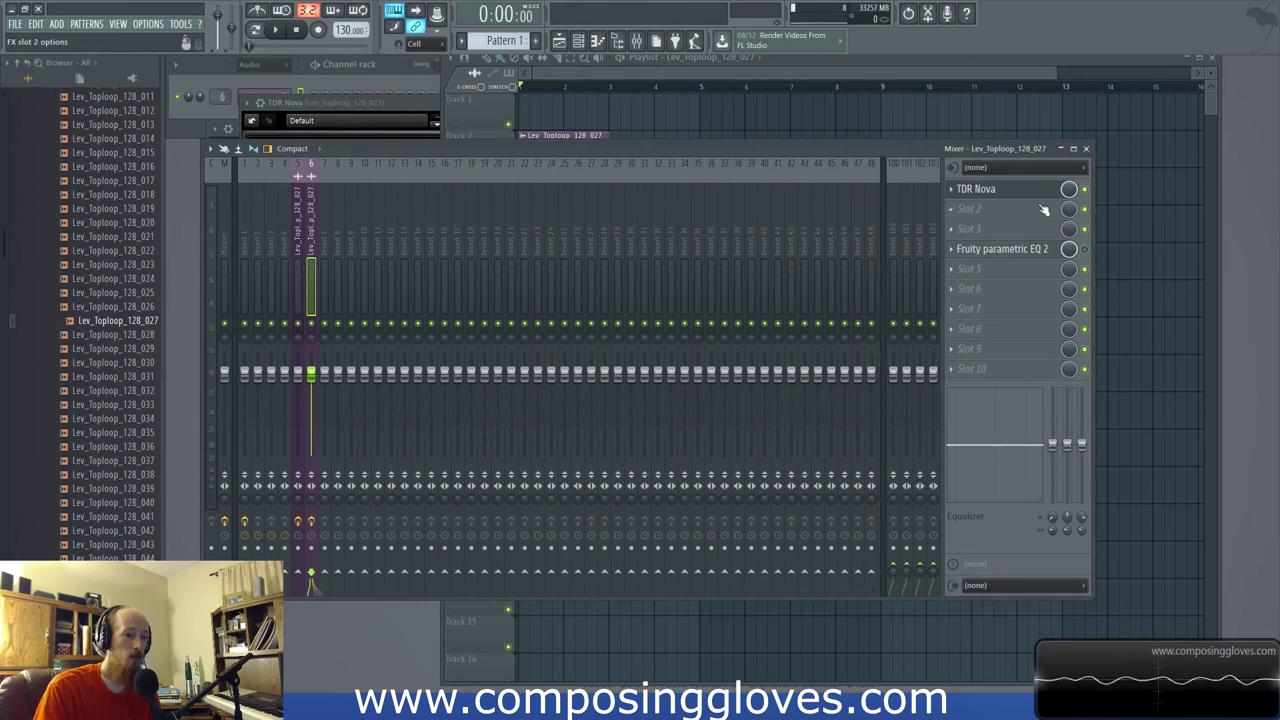
{"action": "left_click", "coordinate": [1000, 190]}
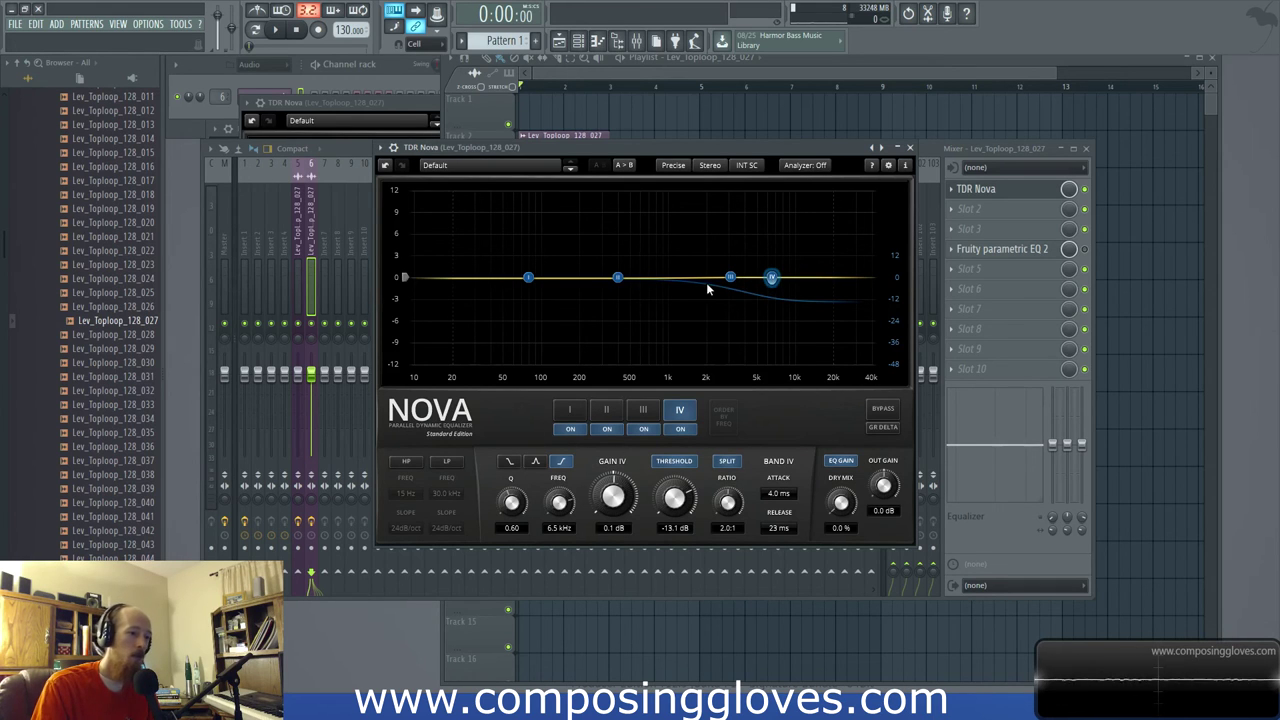
Set band III of TDR Nova to -2.6 dB at 4.8 kHz with a -17.3 dB threshold, and turn band IV off
{"action": "left_click_drag", "start_coordinate": [732, 282], "coordinate": [754, 297]}
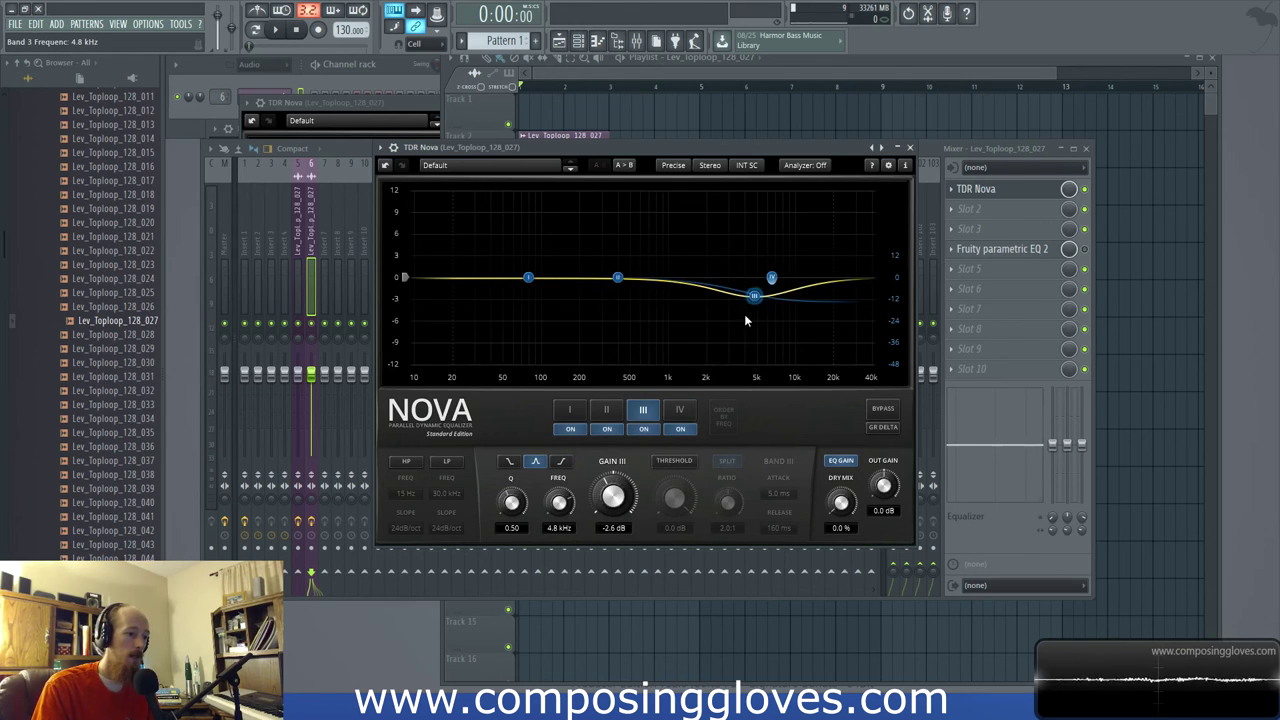
{"action": "left_click", "coordinate": [674, 461]}
{"action": "mouse_move", "coordinate": [675, 498]}
{"action": "left_mouse_down"}
{"action": "mouse_move", "coordinate": [675, 526]}
{"action": "mouse_move", "coordinate": [676, 505]}
{"action": "left_mouse_up"}
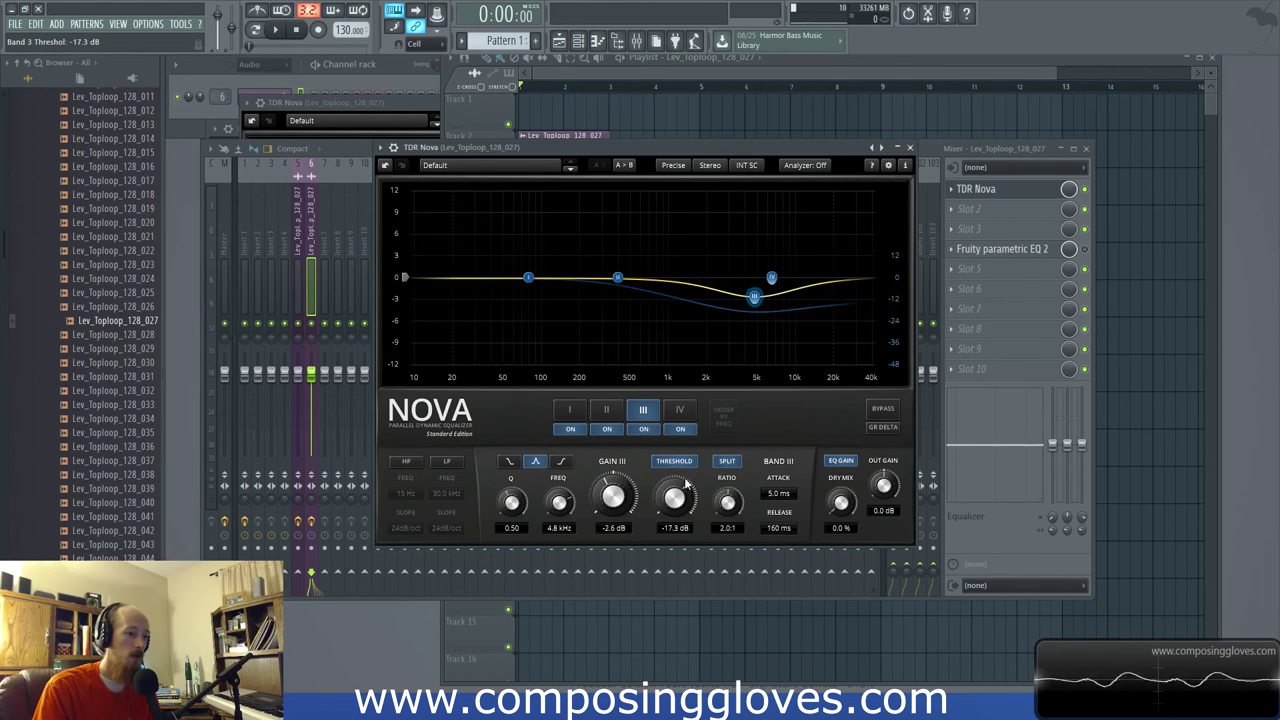
{"action": "left_click", "coordinate": [772, 279]}
{"action": "left_click", "coordinate": [681, 429]}
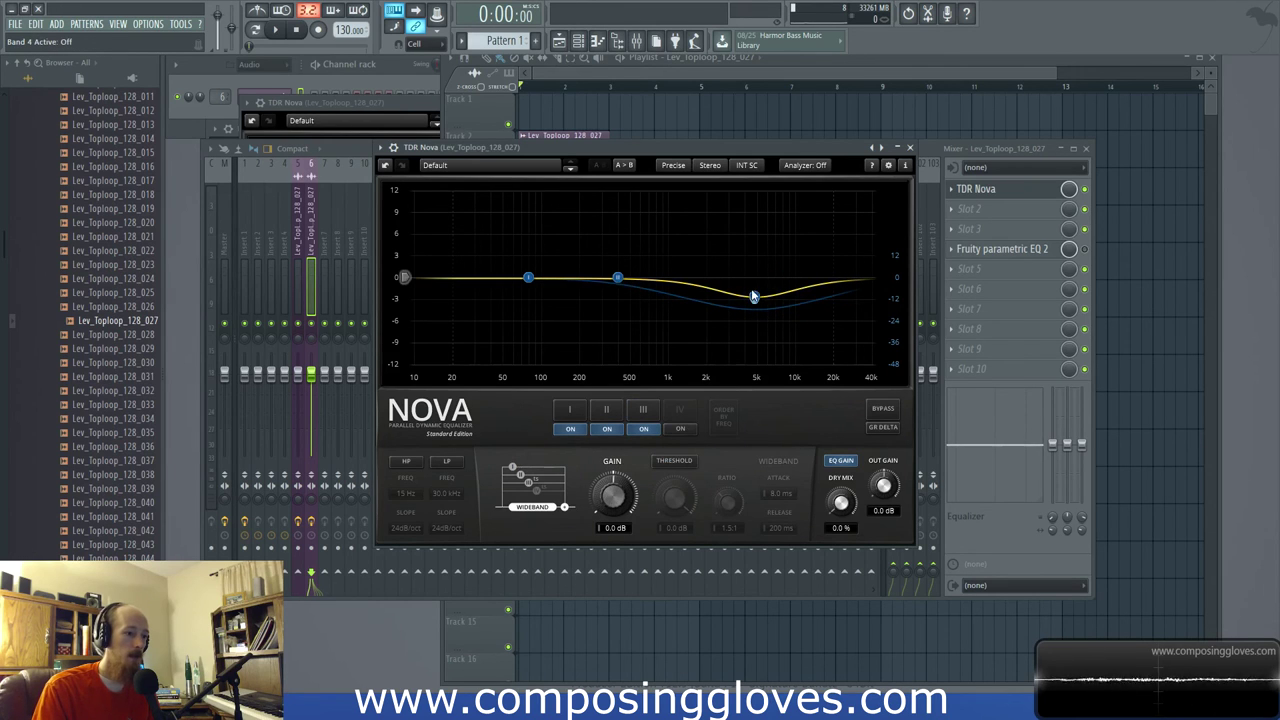
Narrow band III of TDR Nova to a Q of 1.48 and move it to -1.3 dB at 3.9 kHz
{"action": "left_click", "coordinate": [754, 297]}
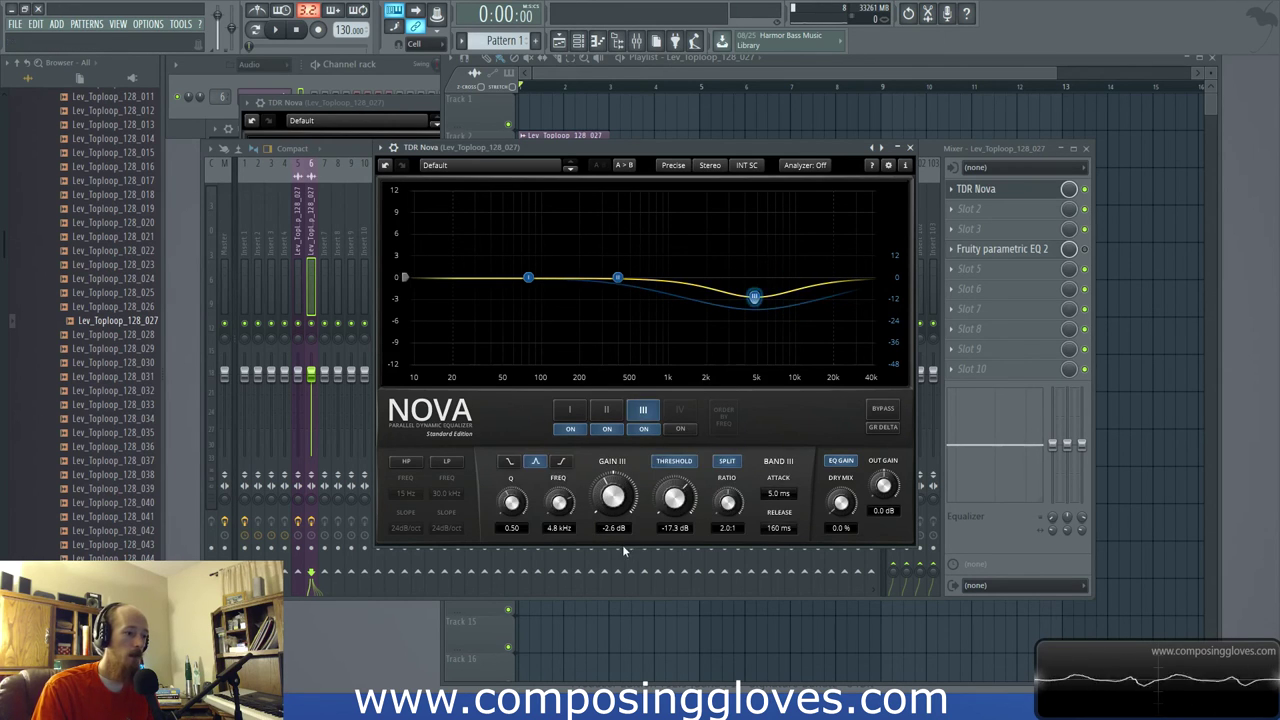
{"action": "left_click_drag", "start_coordinate": [511, 513], "coordinate": [513, 497]}
{"action": "mouse_move", "coordinate": [754, 297]}
{"action": "left_mouse_down"}
{"action": "mouse_move", "coordinate": [740, 303]}
{"action": "mouse_move", "coordinate": [729, 280]}
{"action": "mouse_move", "coordinate": [742, 337]}
{"action": "mouse_move", "coordinate": [744, 294]}
{"action": "mouse_move", "coordinate": [741, 337]}
{"action": "mouse_move", "coordinate": [744, 289]}
{"action": "left_mouse_up"}
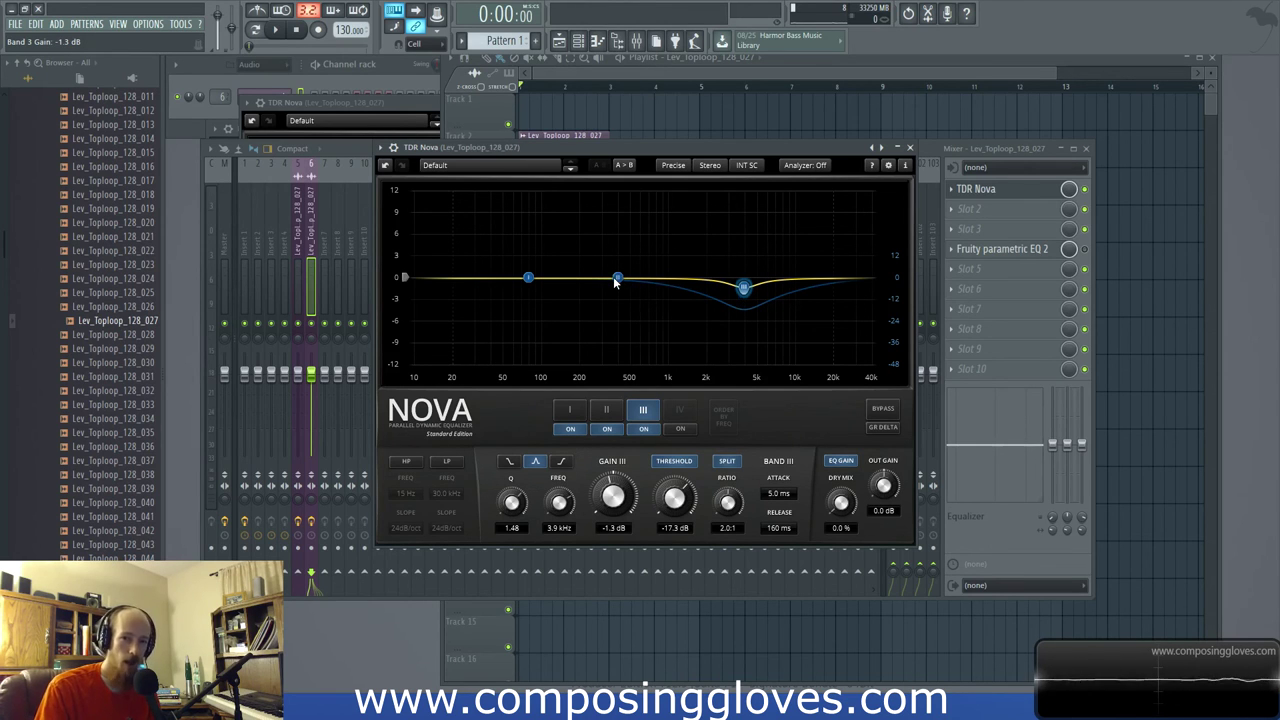
Pull band II down slightly below 500 Hz and set band I to -7.0 dB at 69 Hz
{"action": "left_click_drag", "start_coordinate": [625, 287], "coordinate": [628, 324]}
{"action": "left_click_drag", "start_coordinate": [527, 280], "coordinate": [520, 327]}
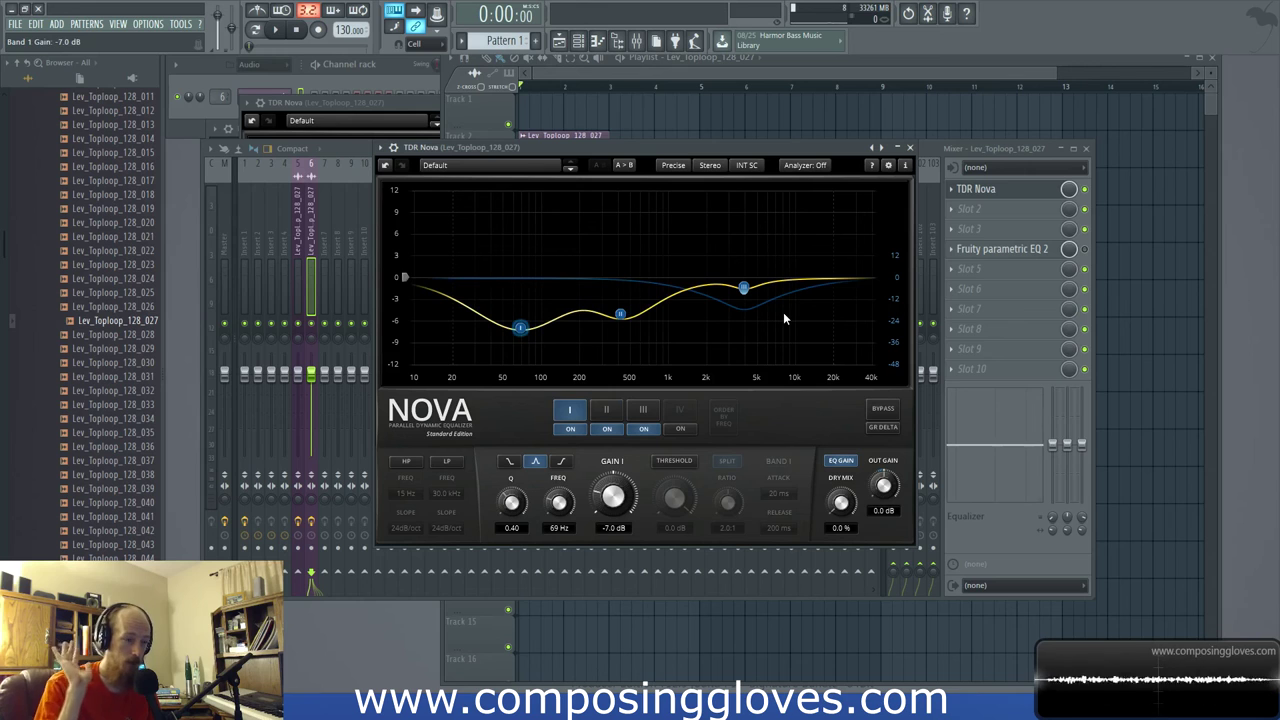
Turn off band I and set band II to -7.6 dB at 116 Hz with a -12.9 dB threshold and 2.6:1 ratio
{"action": "double_click", "coordinate": [520, 330]}
{"action": "left_click_drag", "start_coordinate": [620, 315], "coordinate": [530, 355]}
{"action": "left_click", "coordinate": [673, 461]}
{"action": "left_click_drag", "start_coordinate": [675, 497], "coordinate": [734, 503]}
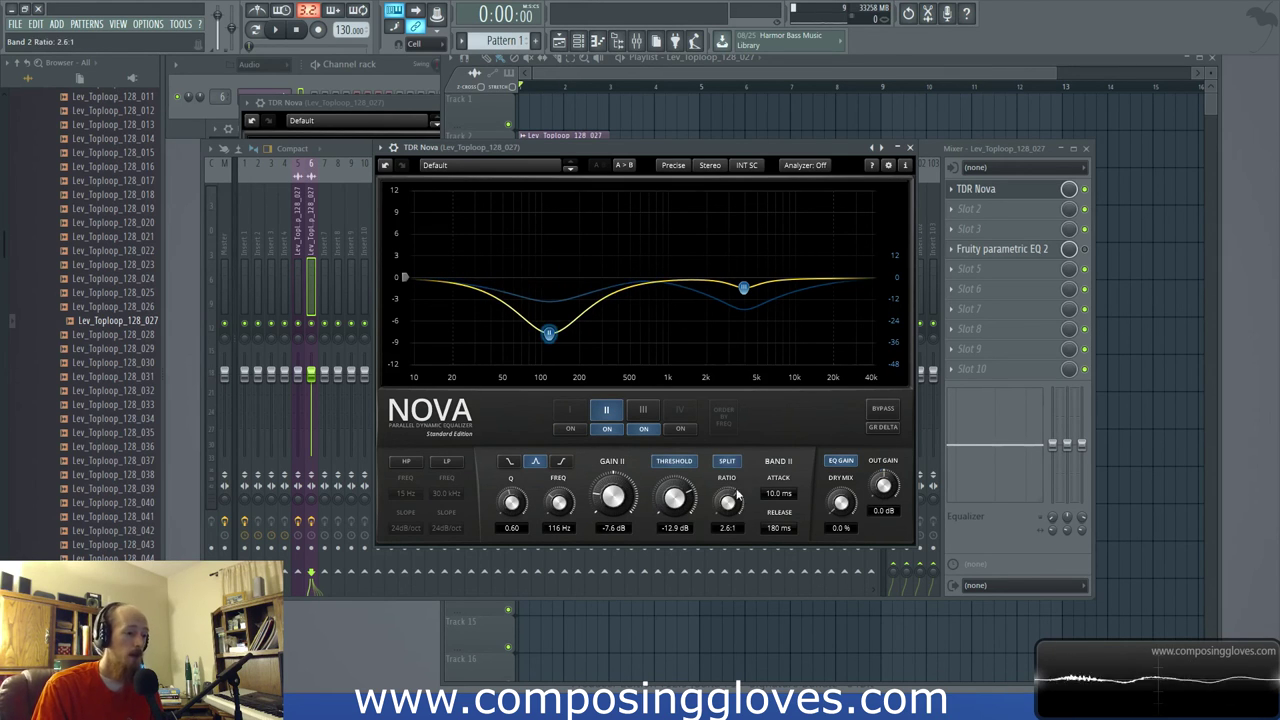
Set band II to -0.1 dB at 107 Hz with a -10.2 dB threshold and 7.9:1 ratio, and close TDR Nova
{"action": "left_click_drag", "start_coordinate": [549, 334], "coordinate": [543, 276]}
{"action": "left_click_drag", "start_coordinate": [675, 497], "coordinate": [724, 512]}
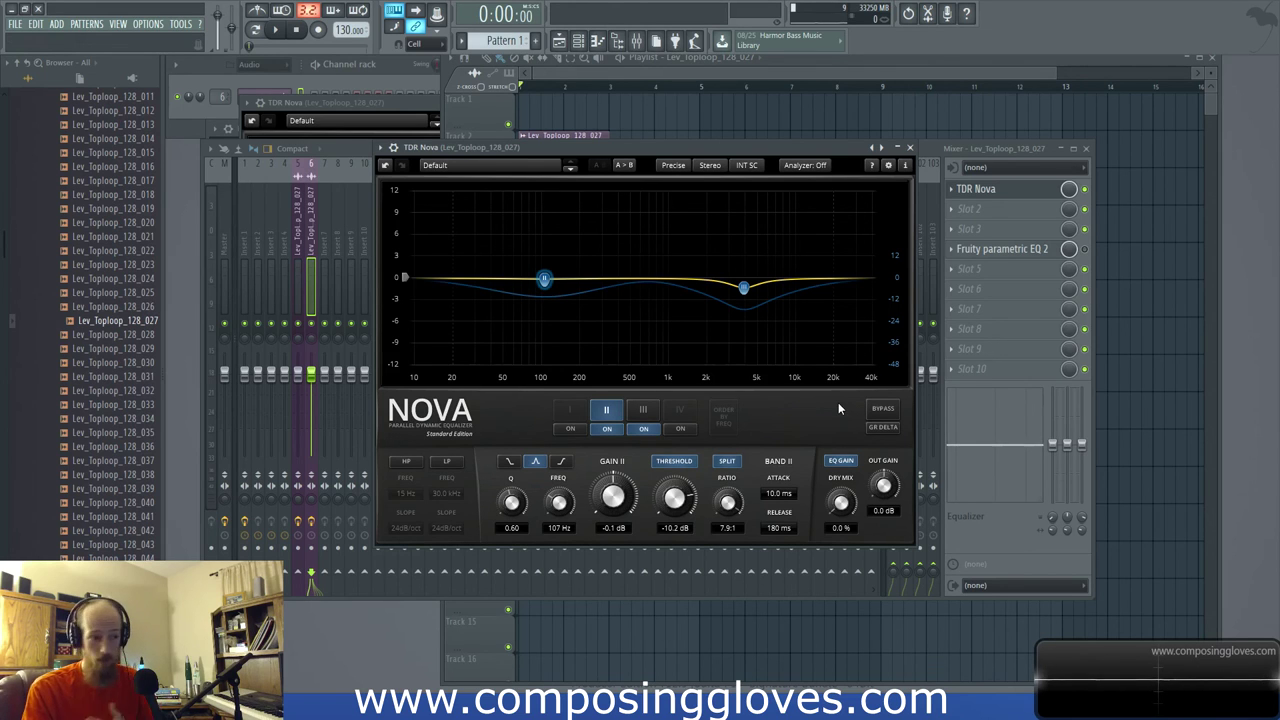
{"action": "left_click", "coordinate": [910, 147]}
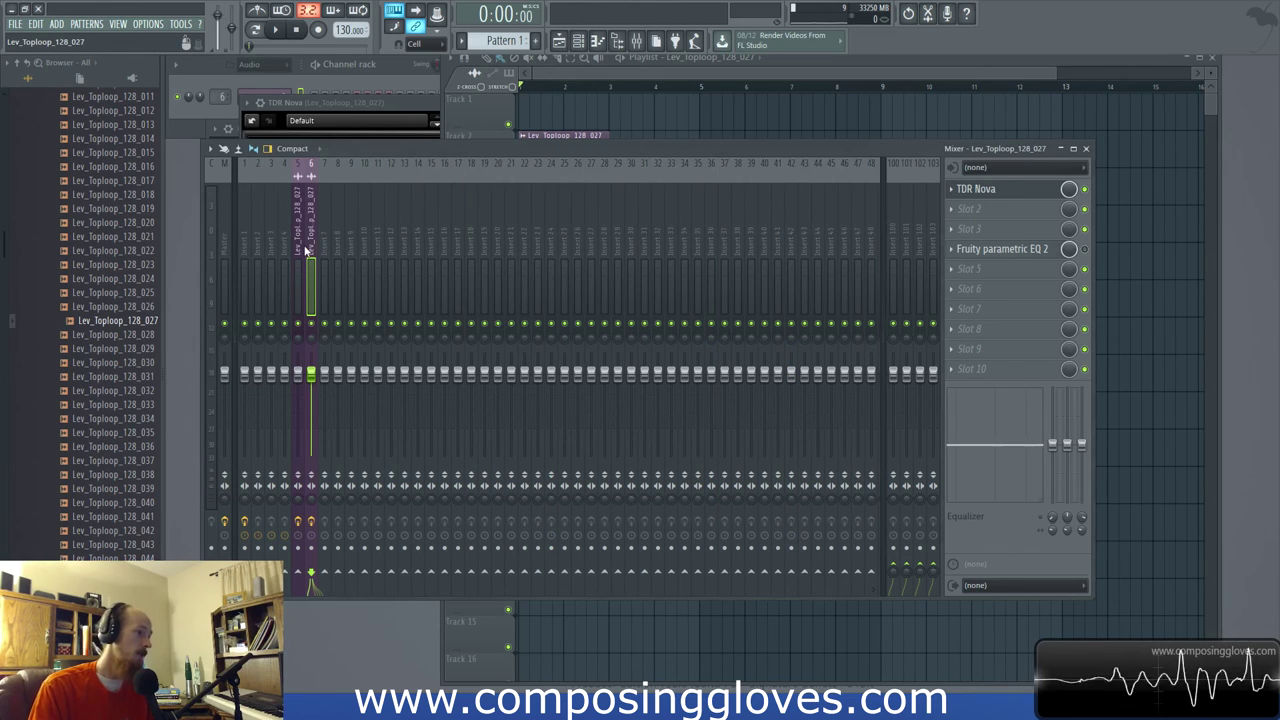
Bring the playlist with the Lev_Toploop_128_027 clip to the front, followed by the channel rack
{"action": "left_click", "coordinate": [534, 130]}
{"action": "left_click", "coordinate": [591, 73]}
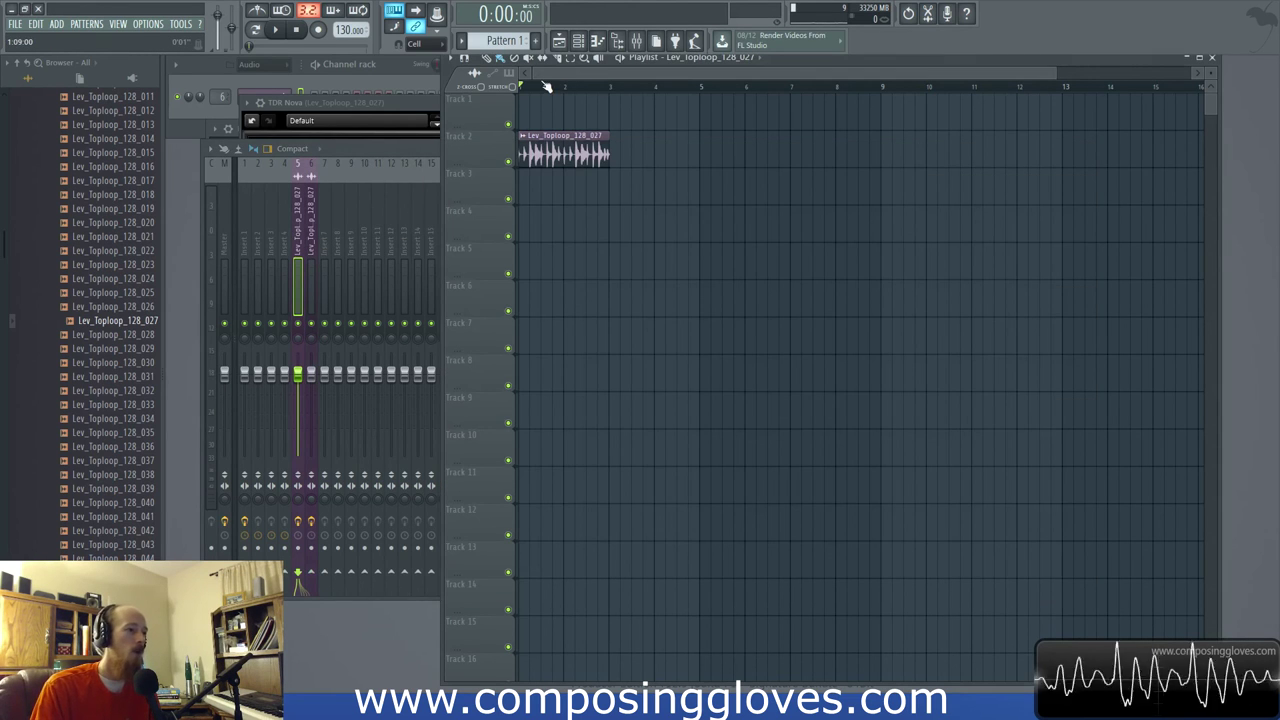
{"action": "scroll", "coordinate": [557, 234], "scroll_direction": "up", "scroll_amount": 5}
{"action": "scroll", "coordinate": [523, 206], "scroll_direction": "down", "scroll_amount": 6}
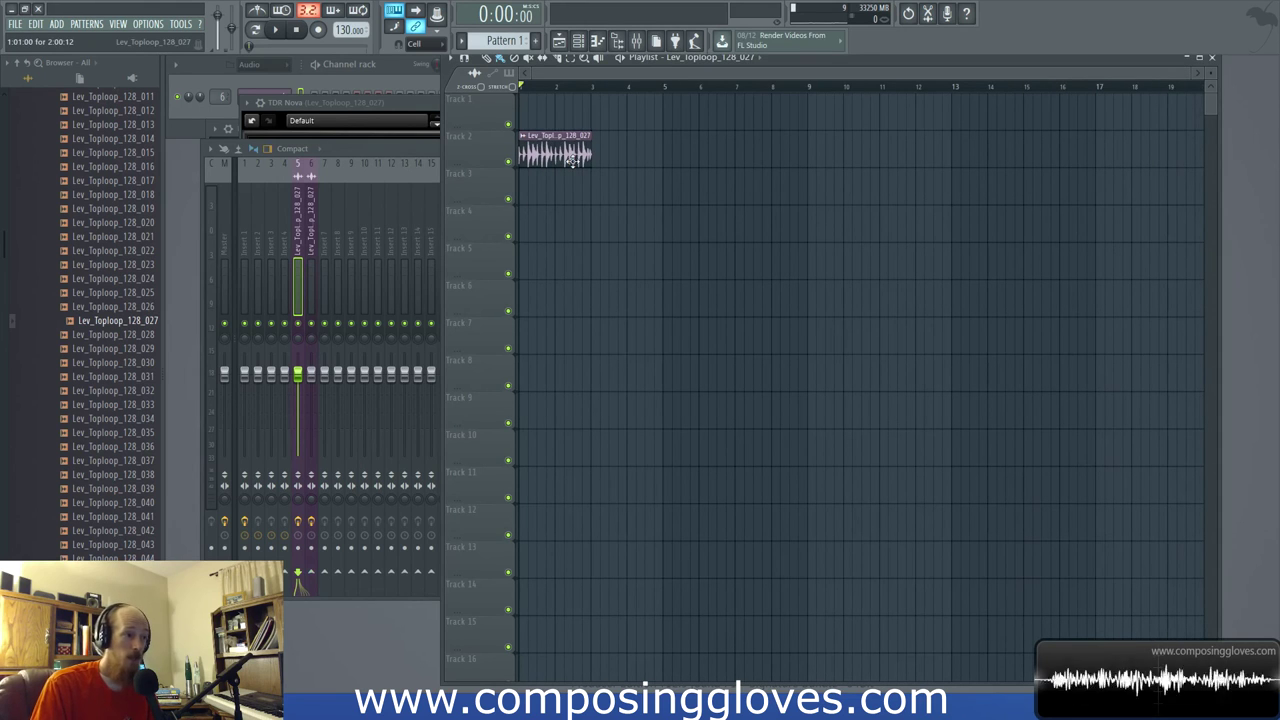
{"action": "left_click", "coordinate": [211, 77]}
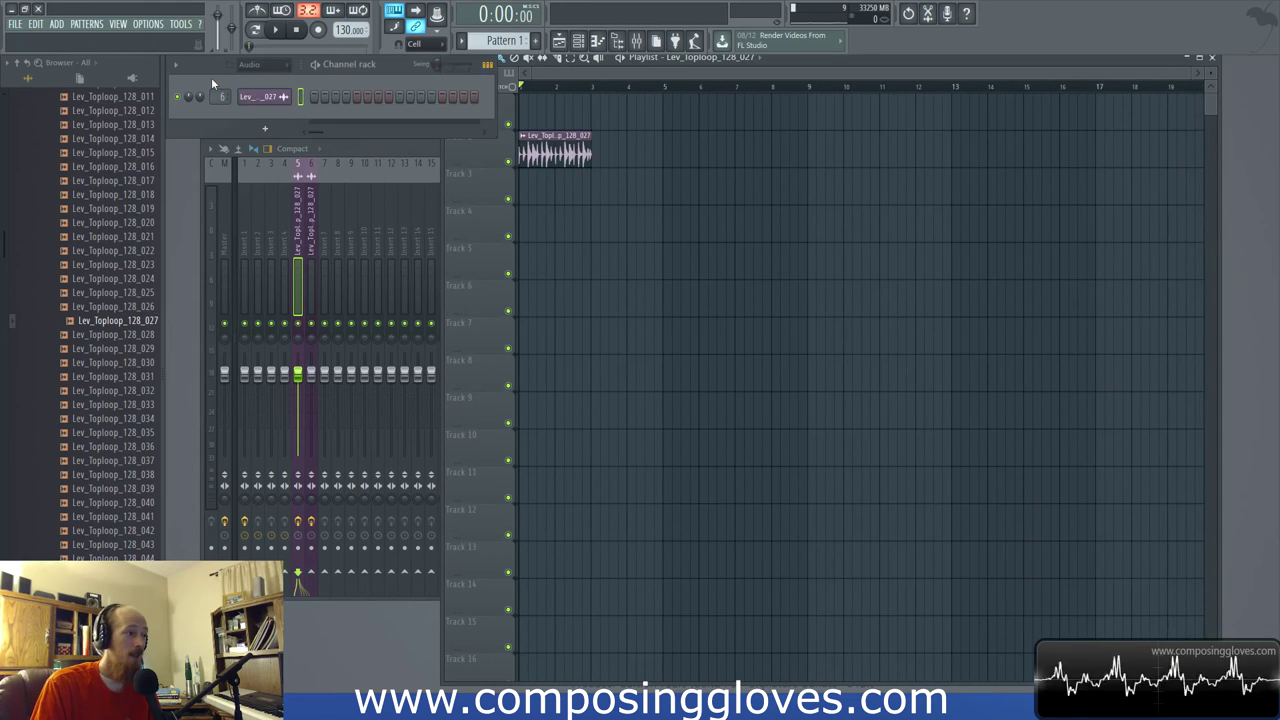
Collapse the 128 bpm folder and its parent Loops - Drums folder in the sample browser
{"action": "scroll", "coordinate": [92, 268], "scroll_direction": "up", "scroll_amount": 5}
{"action": "left_click", "coordinate": [97, 263]}
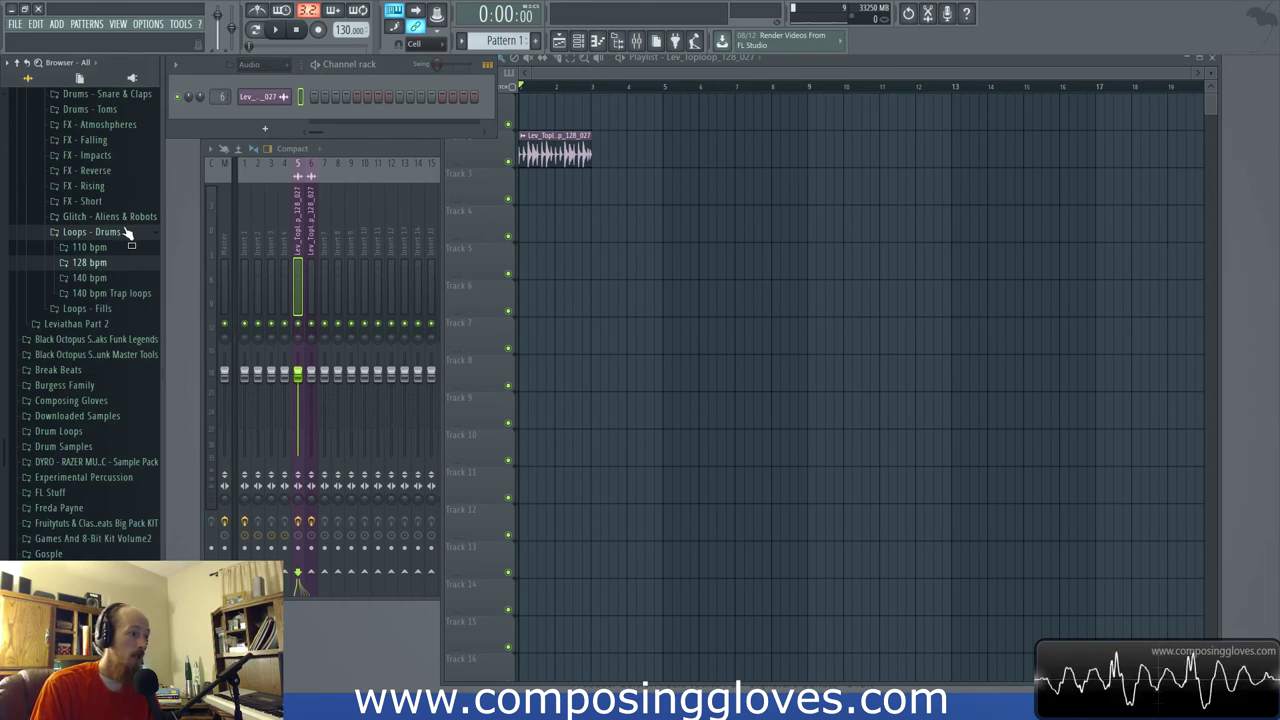
{"action": "left_click", "coordinate": [110, 232]}
Show the mixer and load MWaveShaper into effect slot 3 of the drum loop's track
{"action": "left_click", "coordinate": [637, 41]}
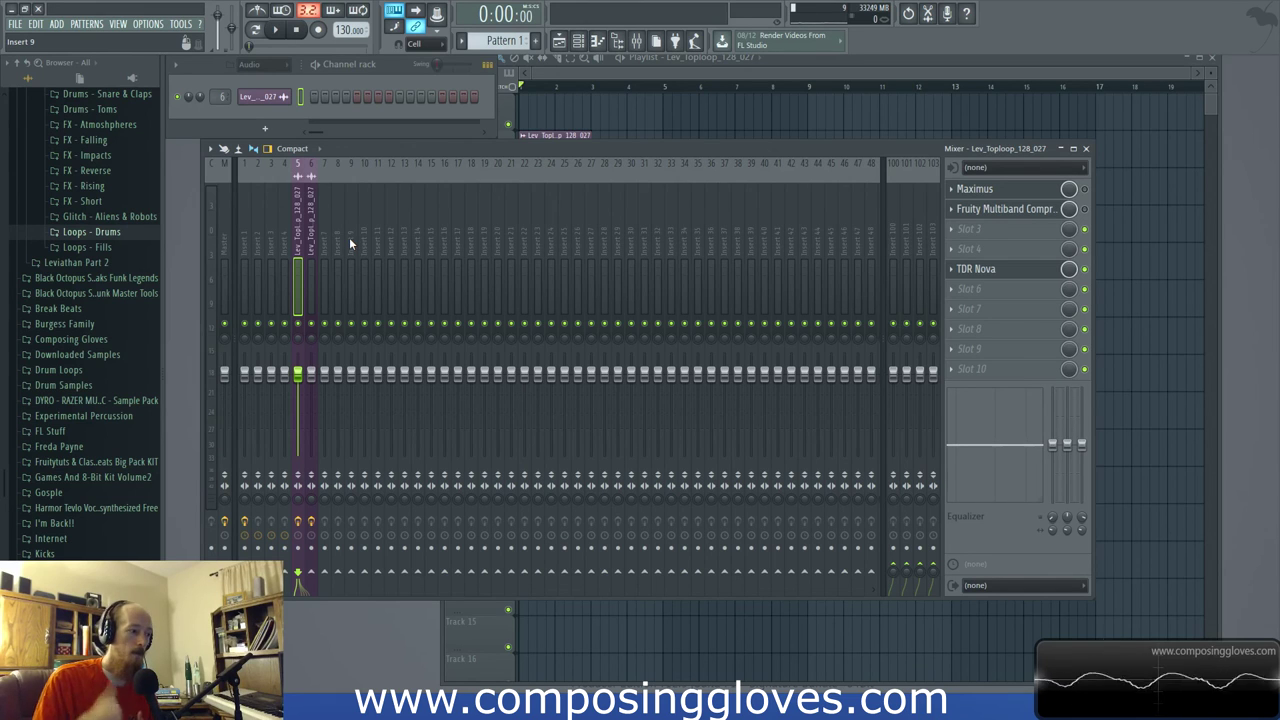
{"action": "left_click", "coordinate": [965, 229]}
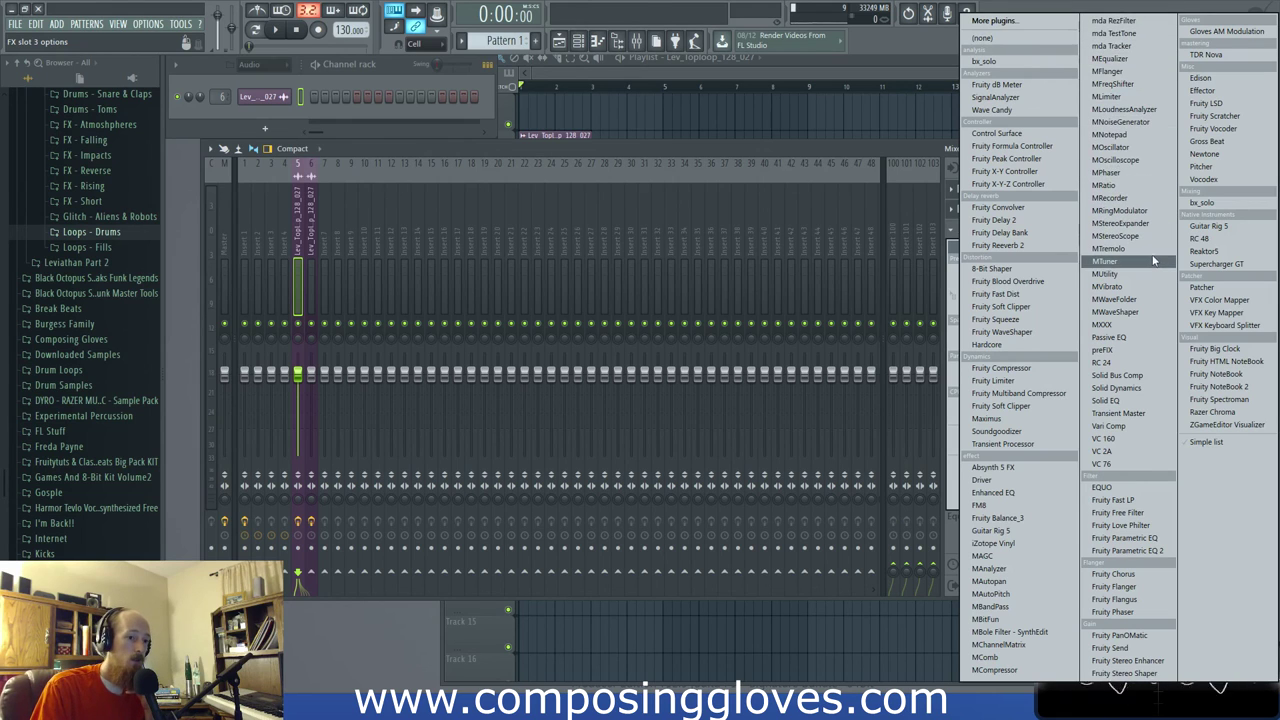
{"action": "left_click", "coordinate": [1150, 312]}
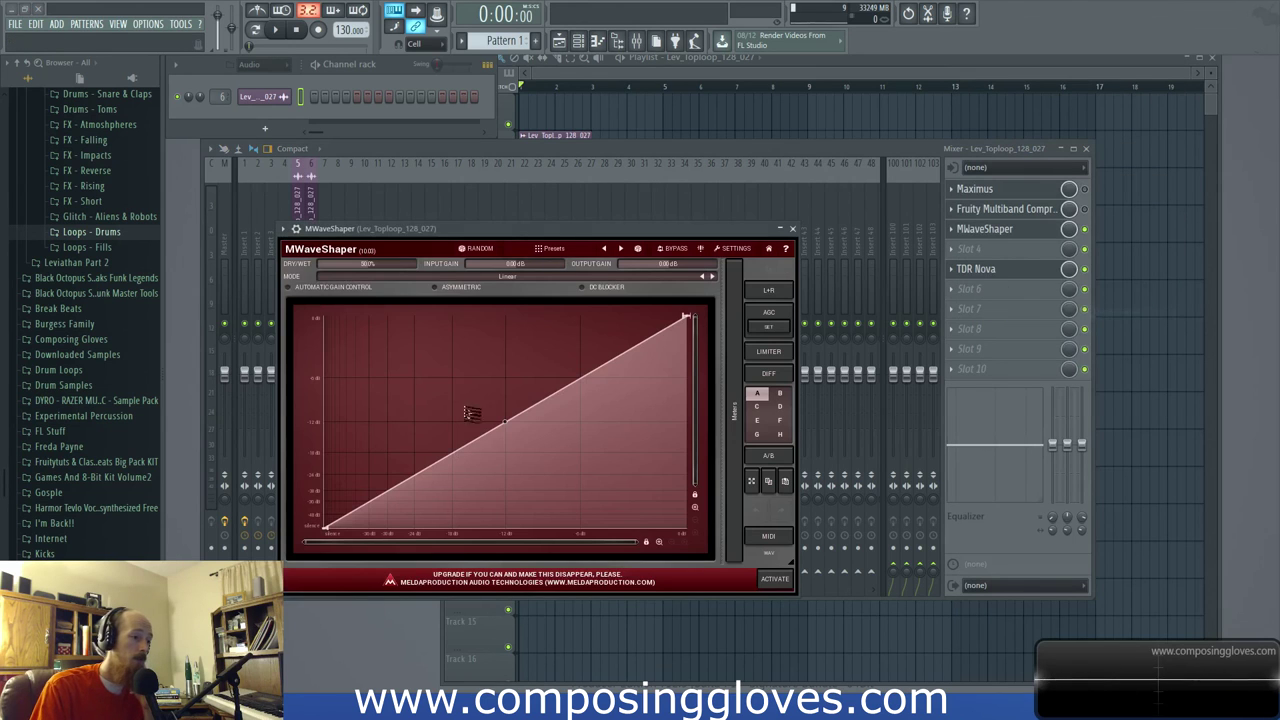
Bend the linear MWaveShaper transfer curve and add points so quiet levels drop and mid levels rise
{"action": "left_click_drag", "start_coordinate": [507, 424], "coordinate": [418, 585]}
{"action": "double_click", "coordinate": [386, 451]}
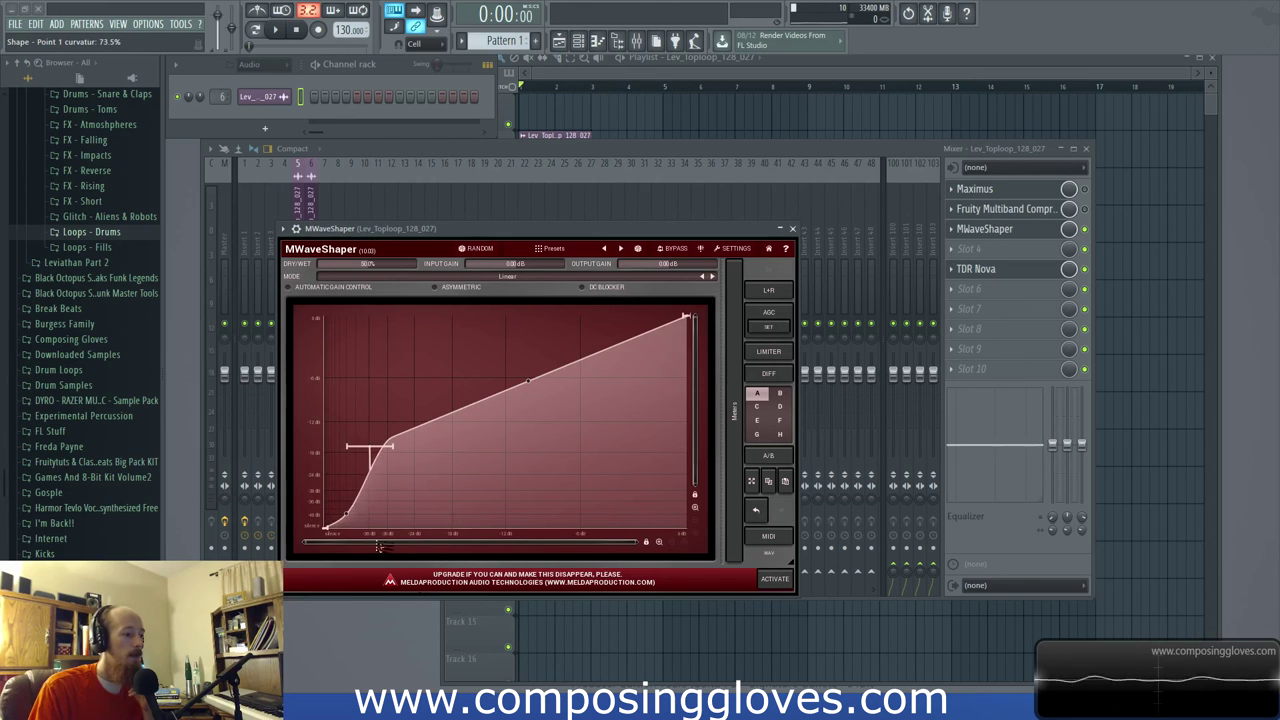
{"action": "left_click", "coordinate": [460, 382]}
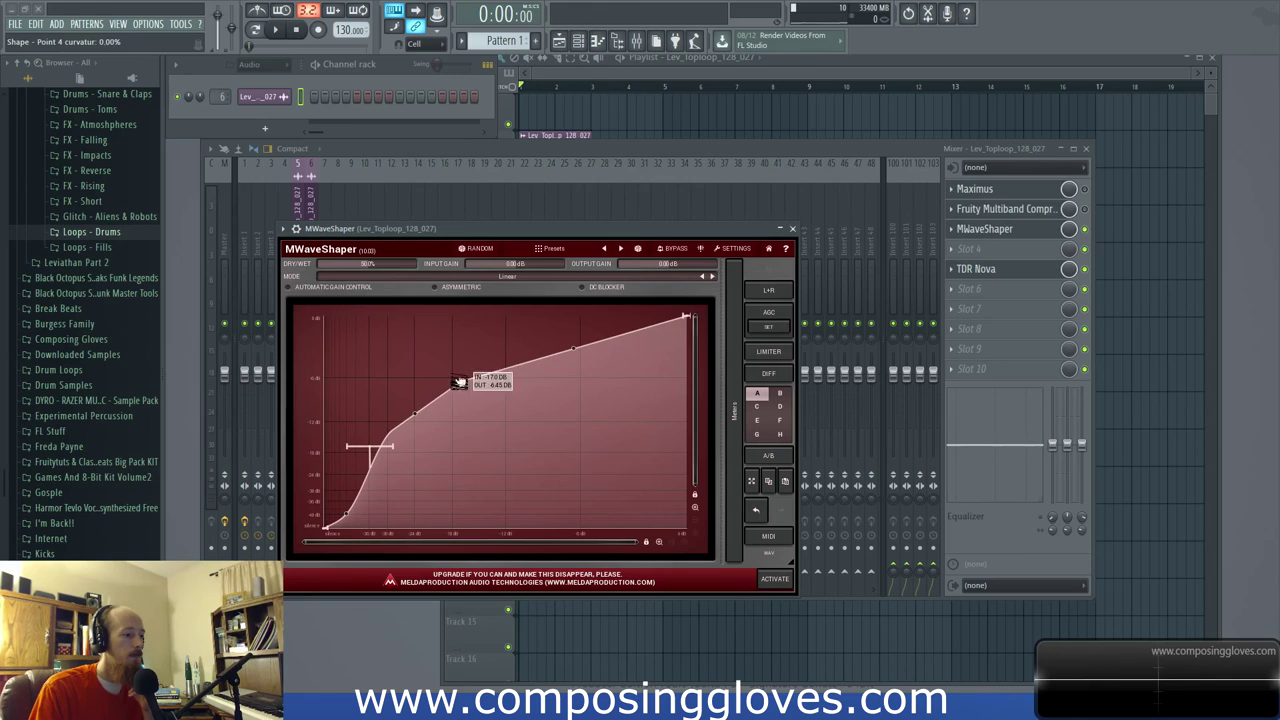
Close the MWaveShaper and Maximus windows, leaving Fruity Multiband Compressor open
{"action": "left_click", "coordinate": [790, 229]}
{"action": "left_click", "coordinate": [776, 102]}
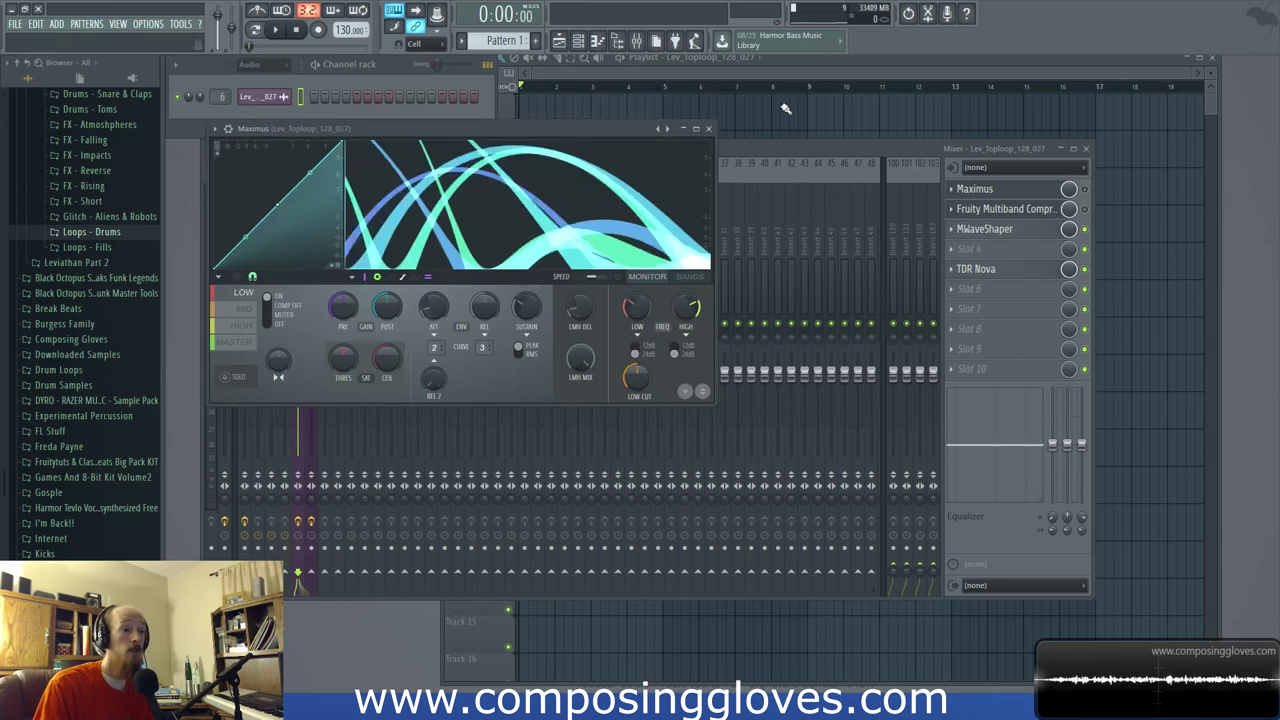
{"action": "left_click", "coordinate": [714, 129]}
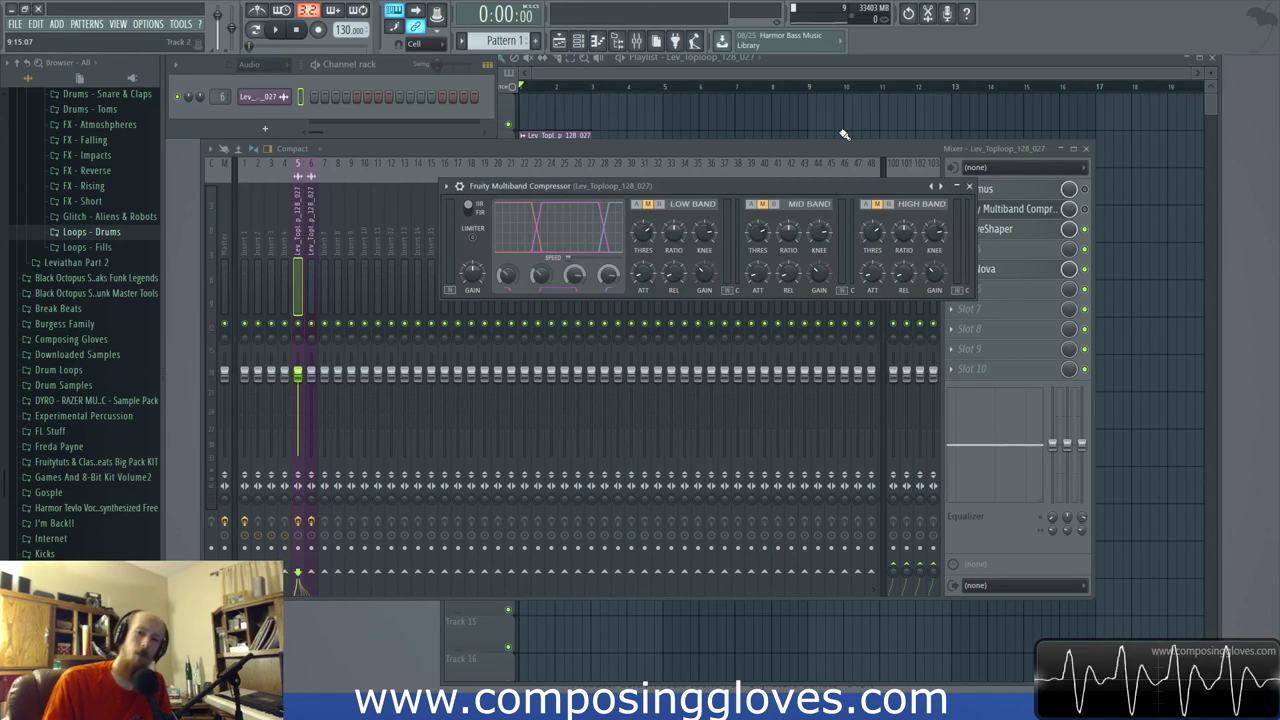